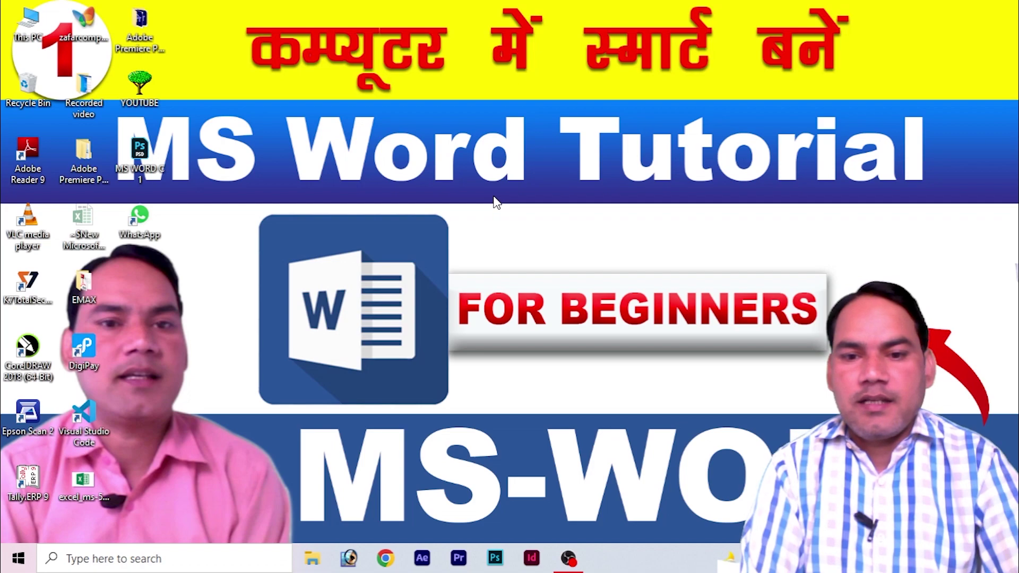
Step: Search for 'word', launch Word 2016 and start a blank document
click(123, 559)
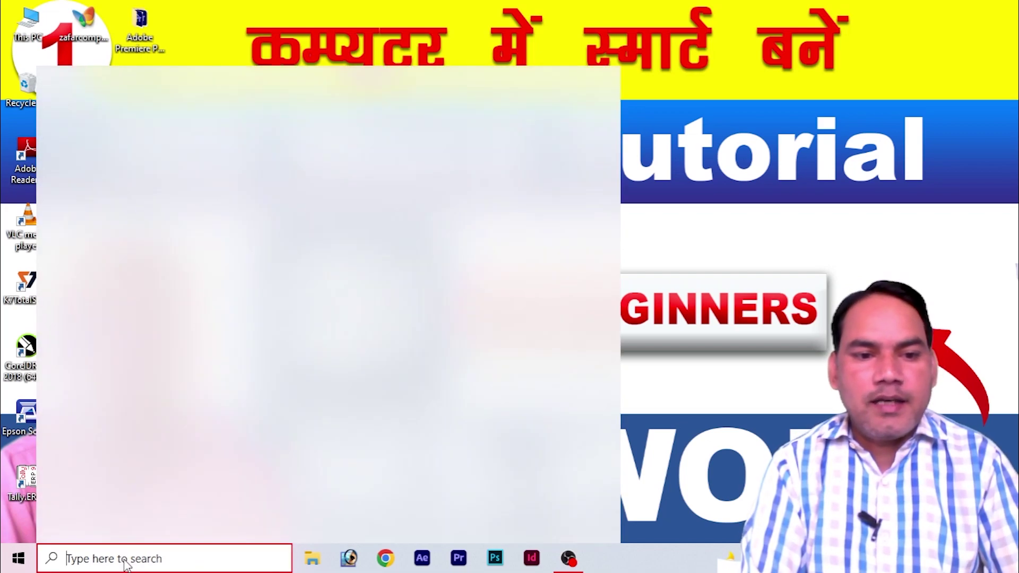
text(wor)
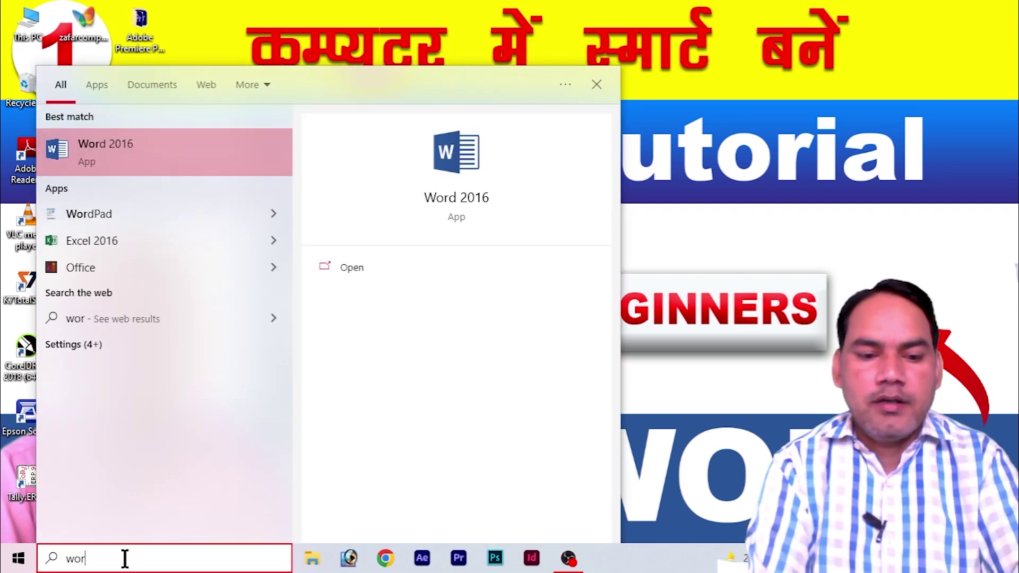
text(d)
click(119, 147)
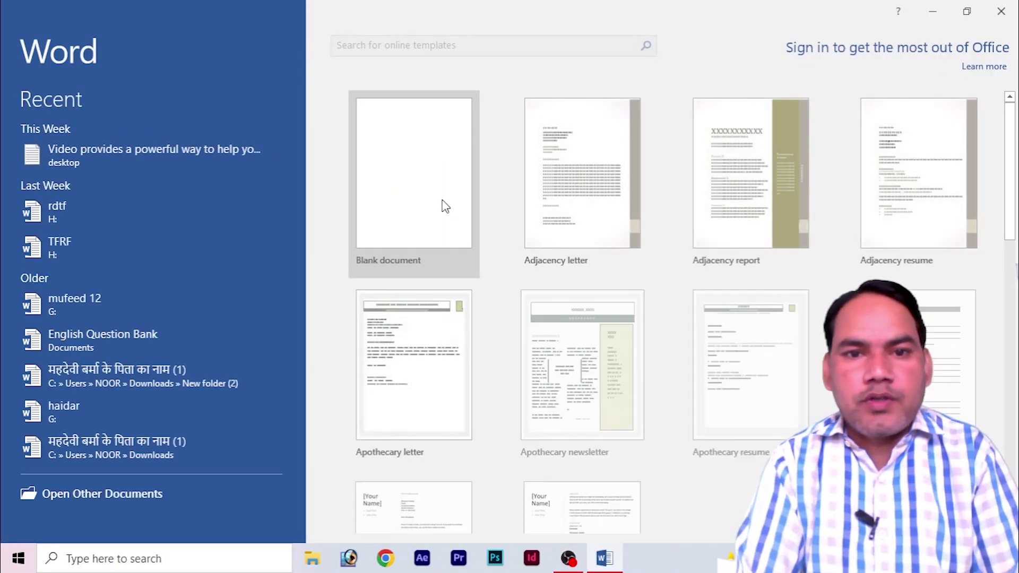
click(435, 200)
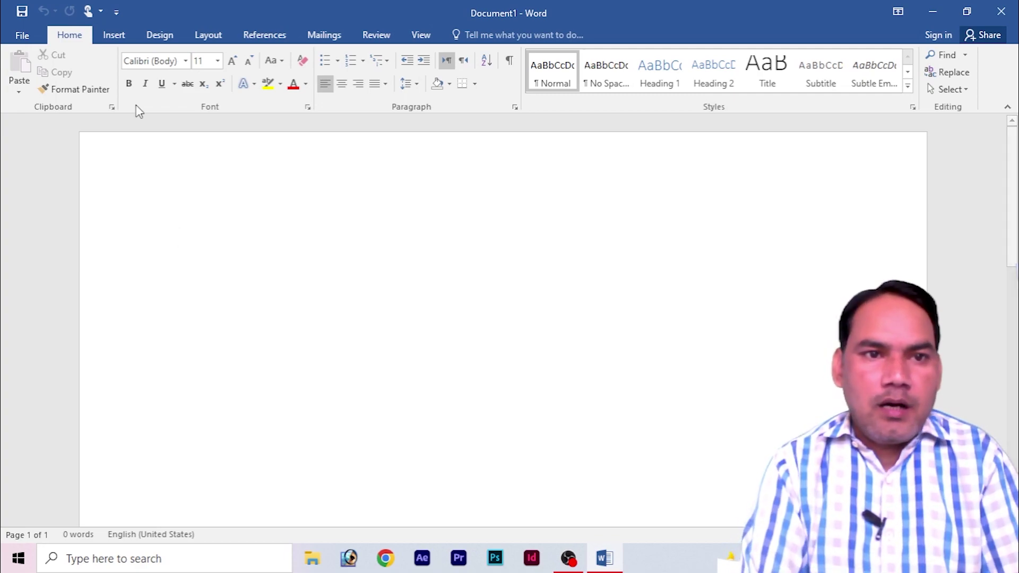
Step: Insert the Austin cover page from the Insert tab's Cover Page gallery
click(113, 35)
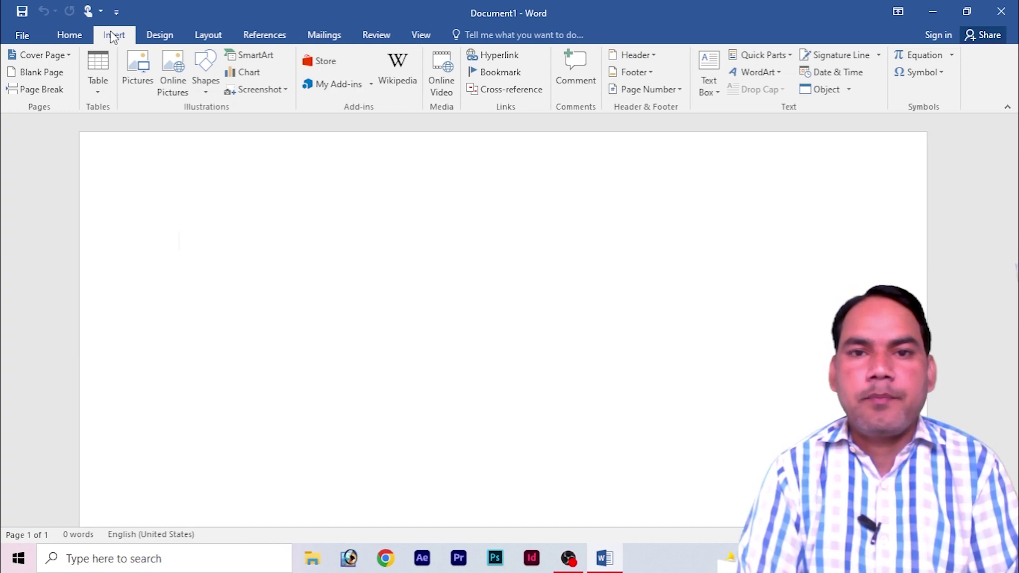
click(68, 55)
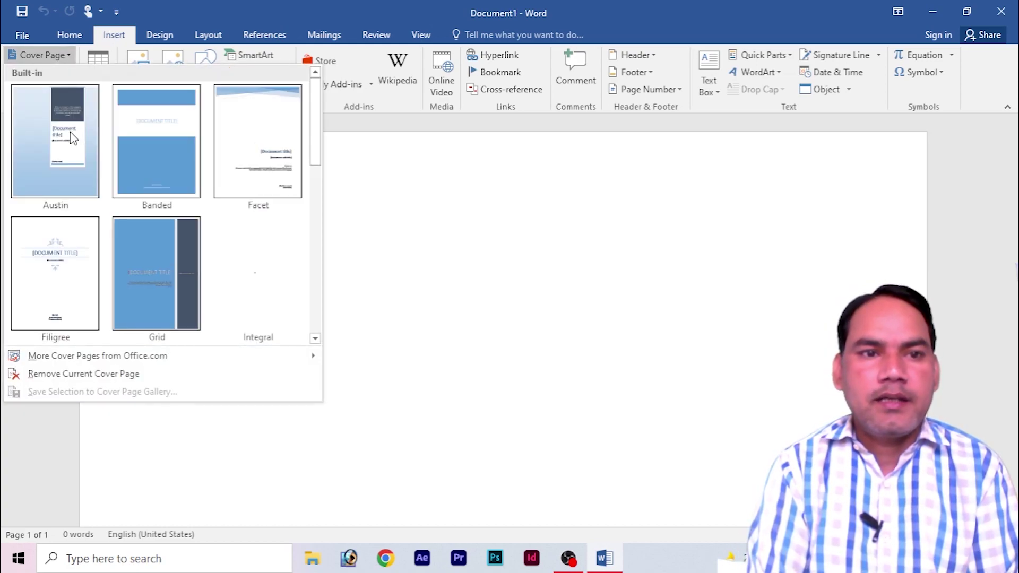
click(63, 134)
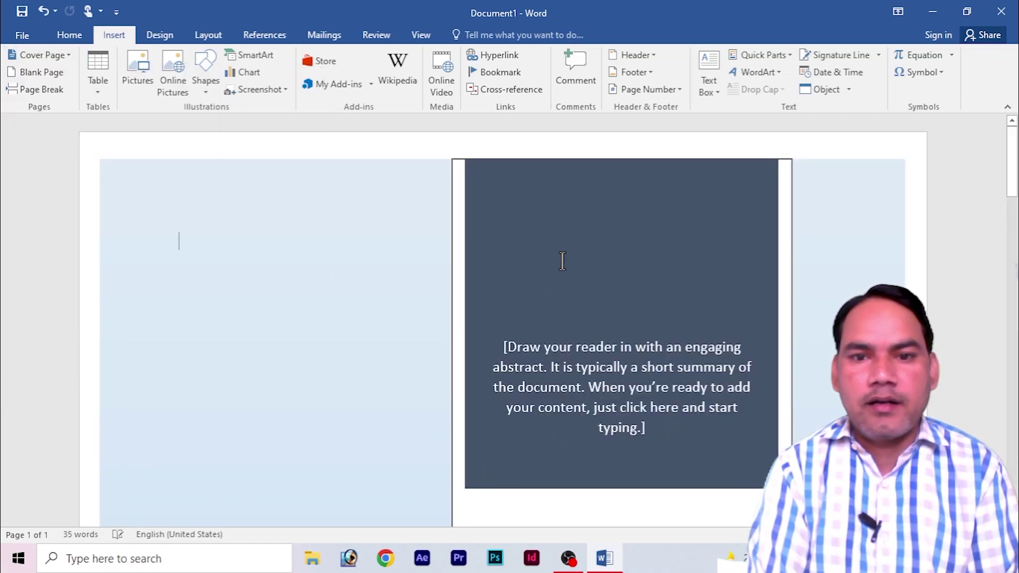
Step: Replace the cover with a blue geometric design and scroll to its title
click(71, 55)
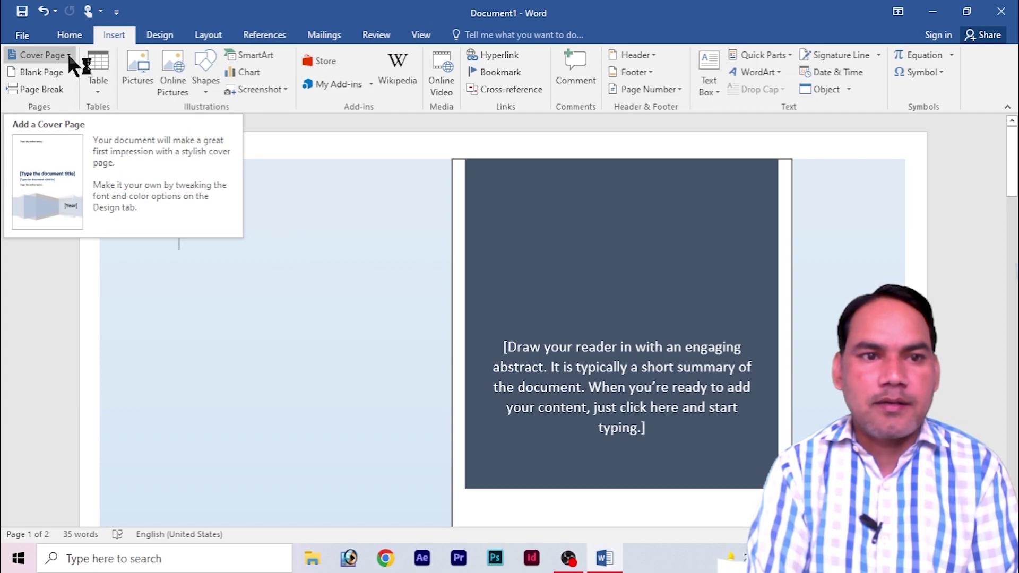
click(68, 55)
click(256, 149)
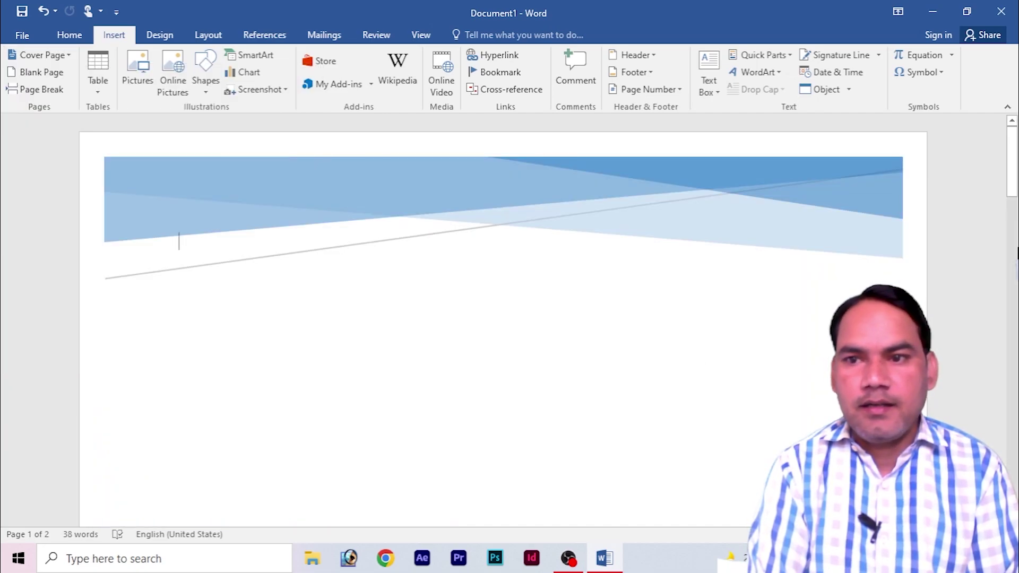
mouse_move(1012, 194)
mouse_down()
mouse_move(1010, 269)
mouse_move(1011, 180)
mouse_up()
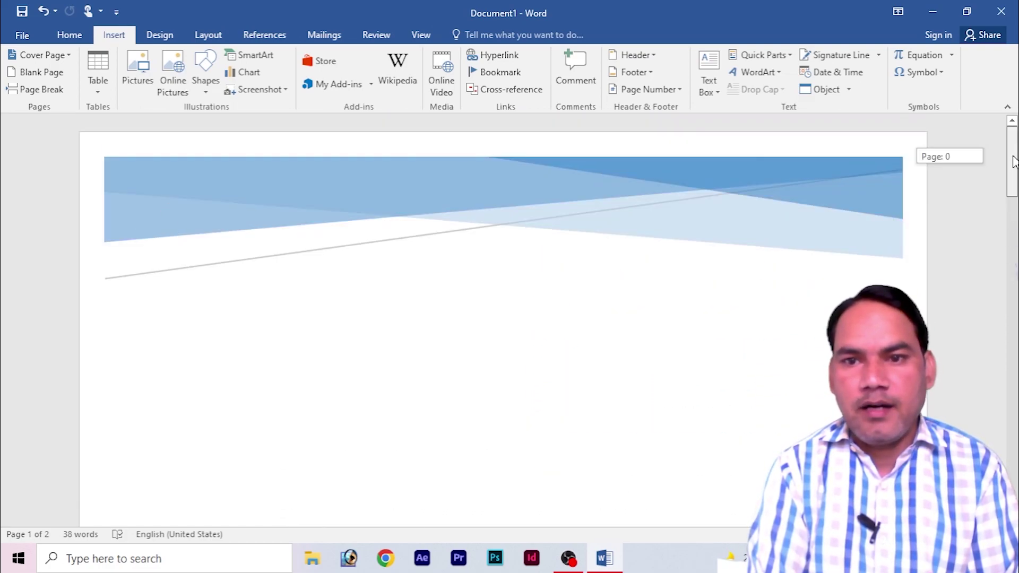
drag(1013, 161, 1011, 250)
Step: Type COMPUTER into the cover page's Document title placeholder
click(739, 267)
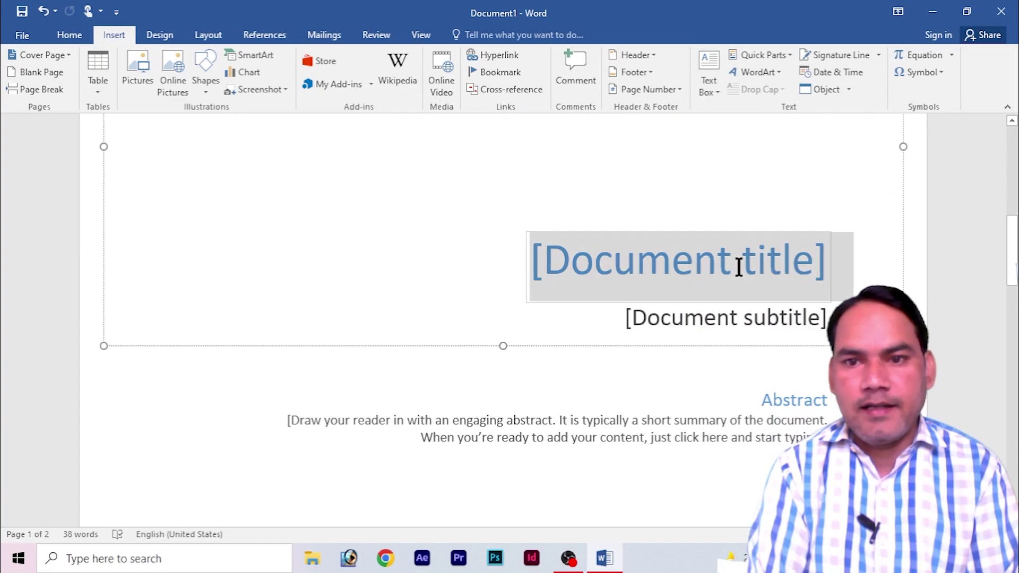
click(738, 267)
text(CO)
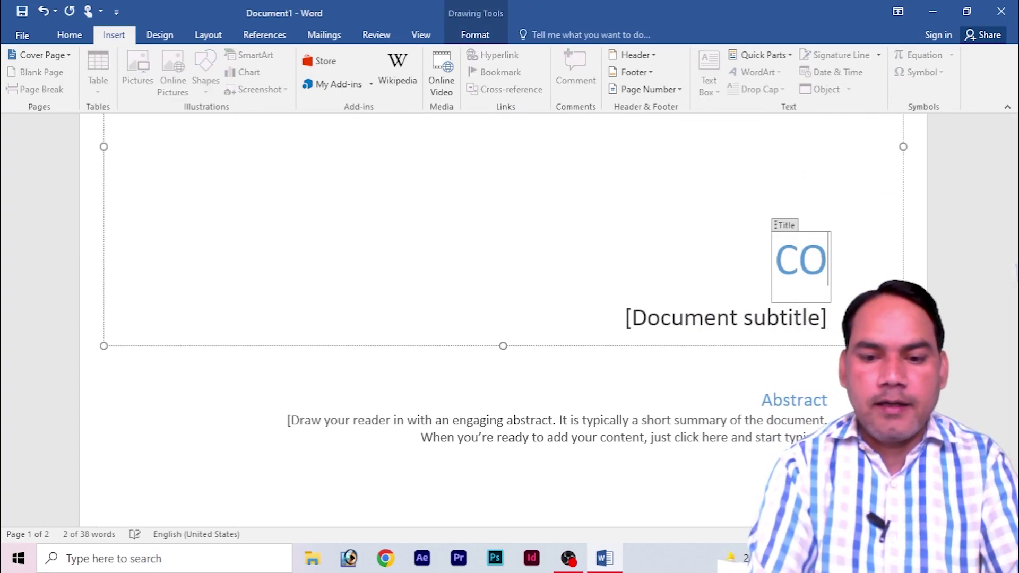
text(MPUTER)
click(764, 329)
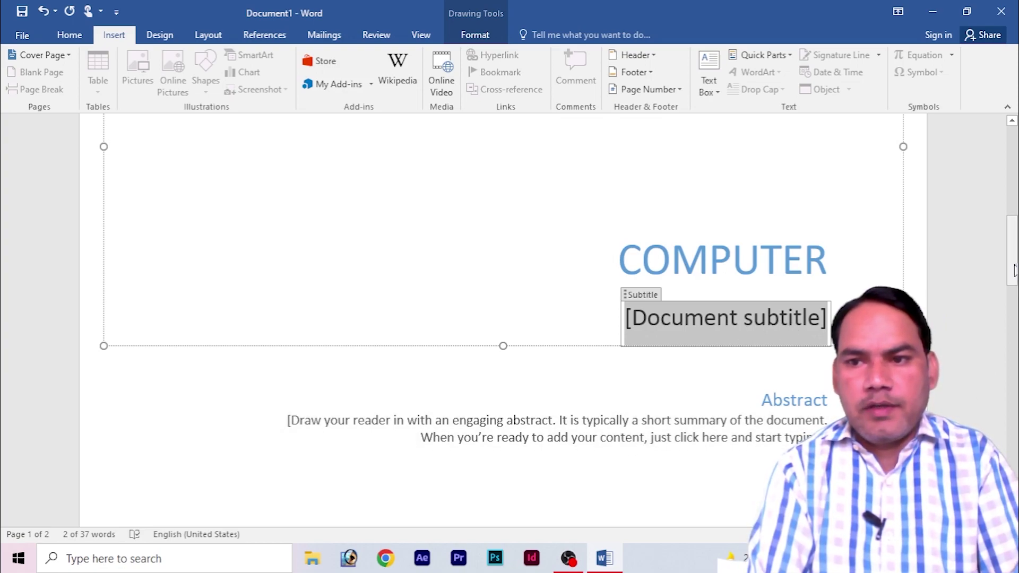
drag(1014, 271, 1013, 175)
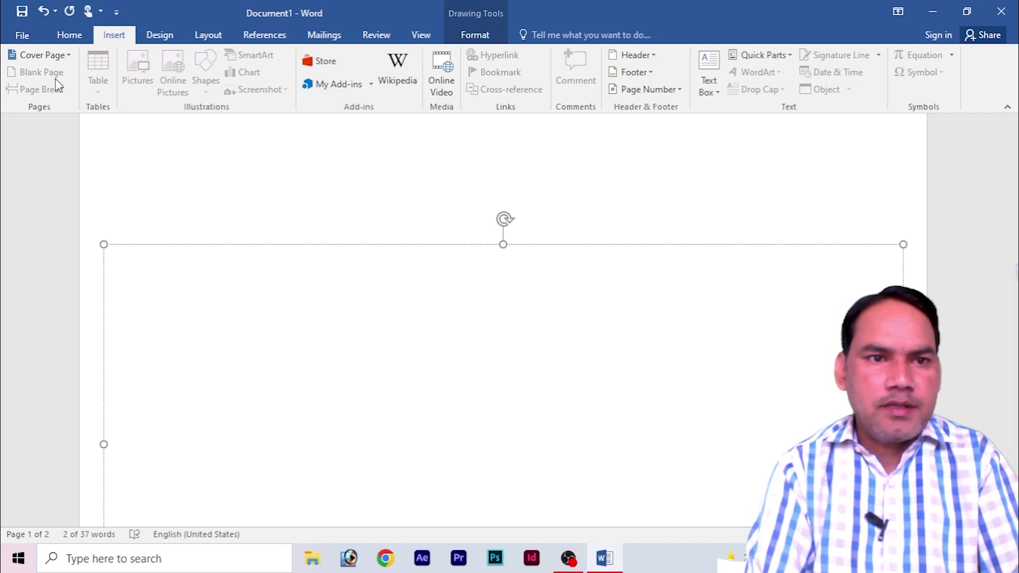
Step: Switch the cover to the Motion design and fill in the year 2022
click(40, 55)
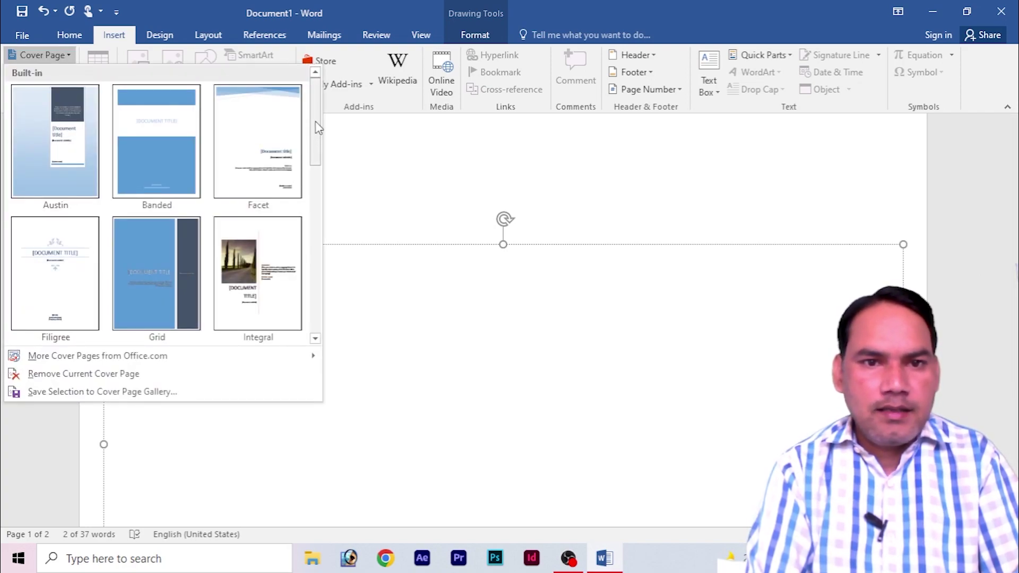
drag(318, 128, 300, 169)
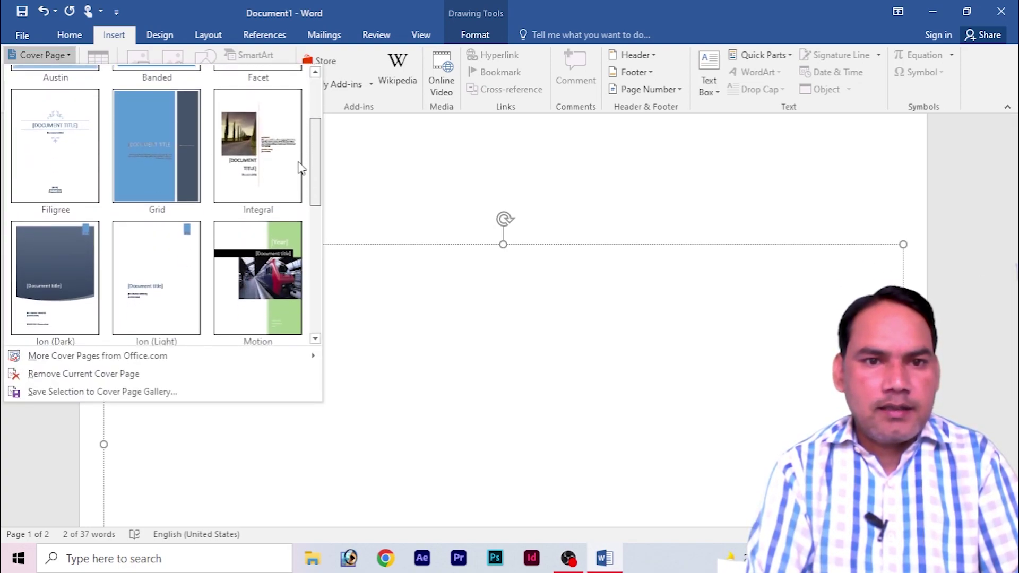
scroll(300, 169, down, 1)
click(288, 195)
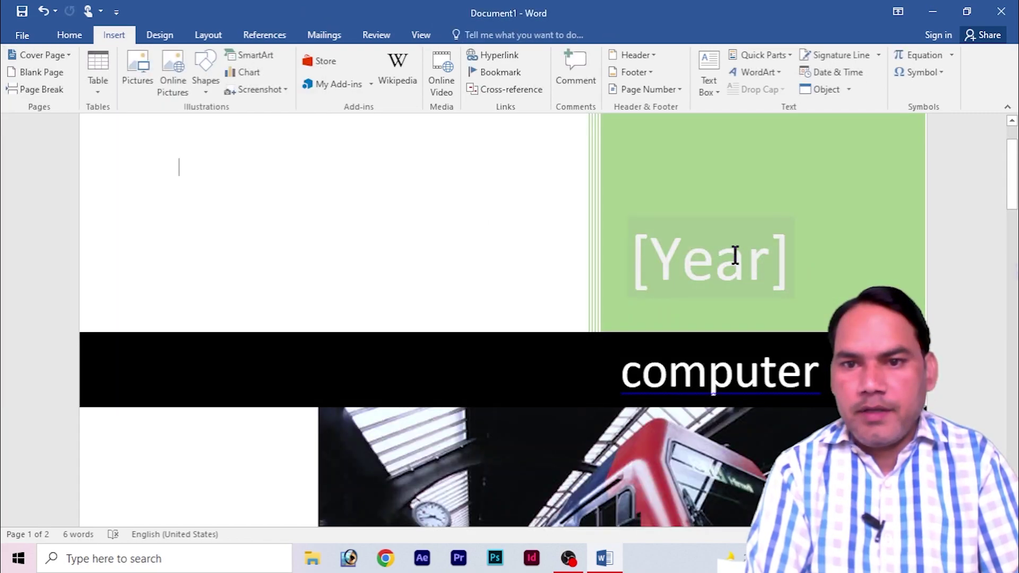
click(735, 256)
text(20)
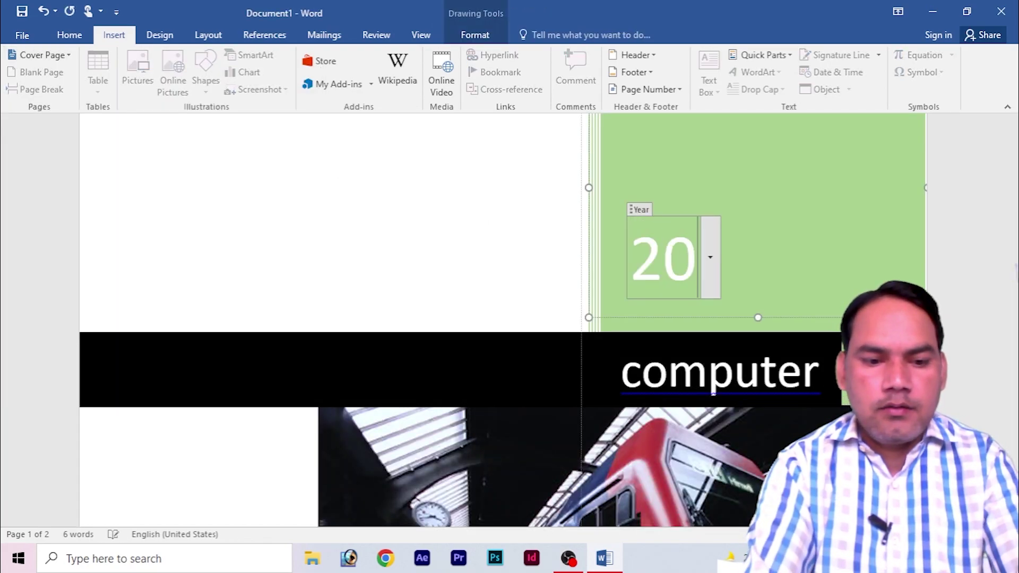
text(22)
mouse_move(1011, 181)
mouse_down()
mouse_move(1003, 332)
mouse_move(1009, 179)
mouse_up()
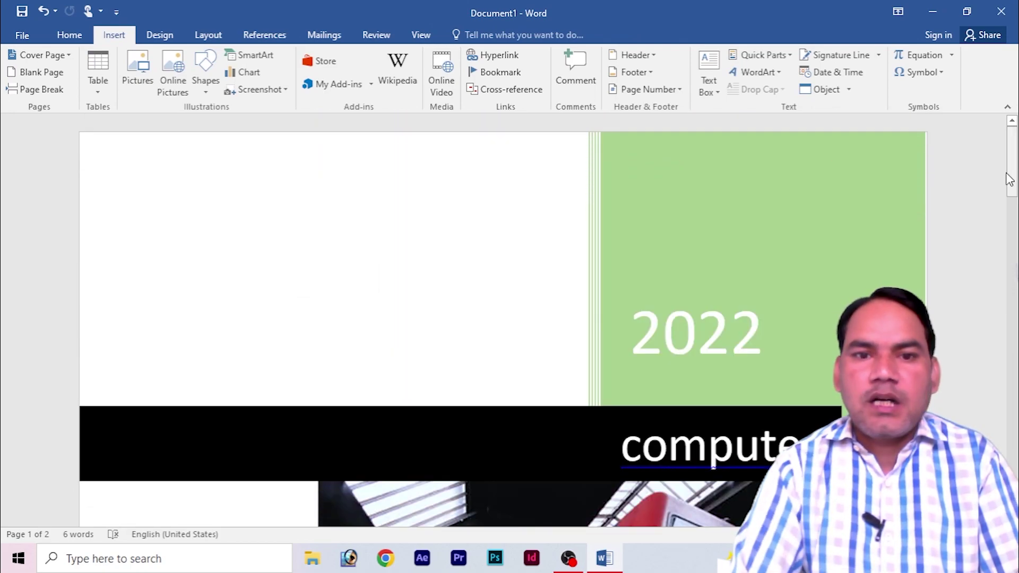
click(68, 58)
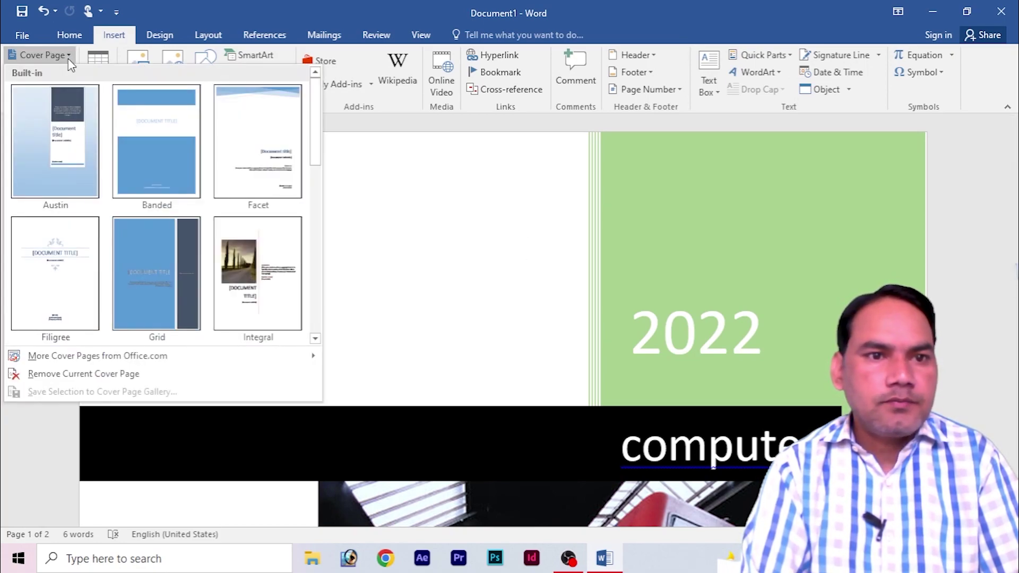
Step: Remove the current cover page and generate five sample paragraphs with =rand()
click(397, 213)
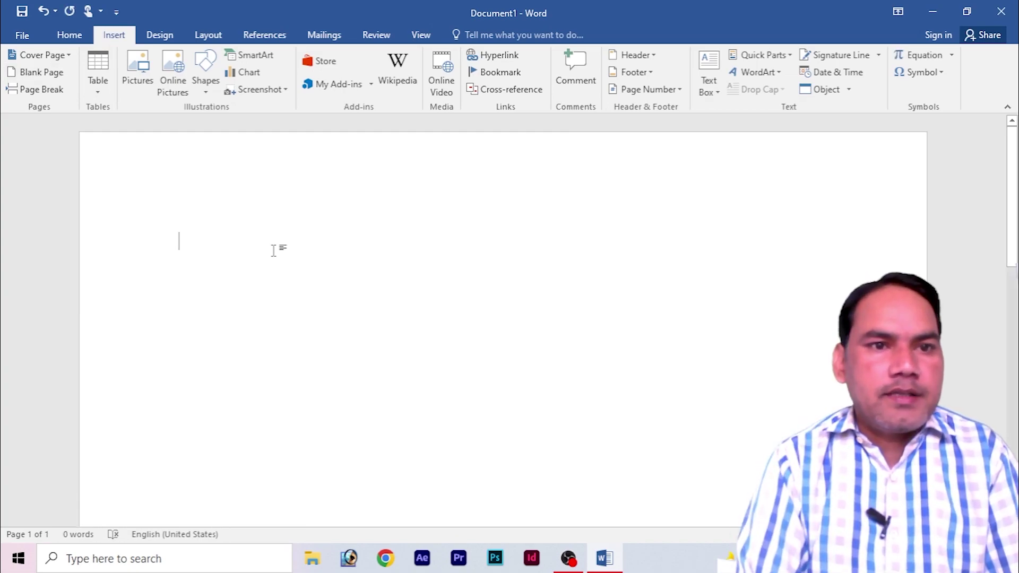
text(=)
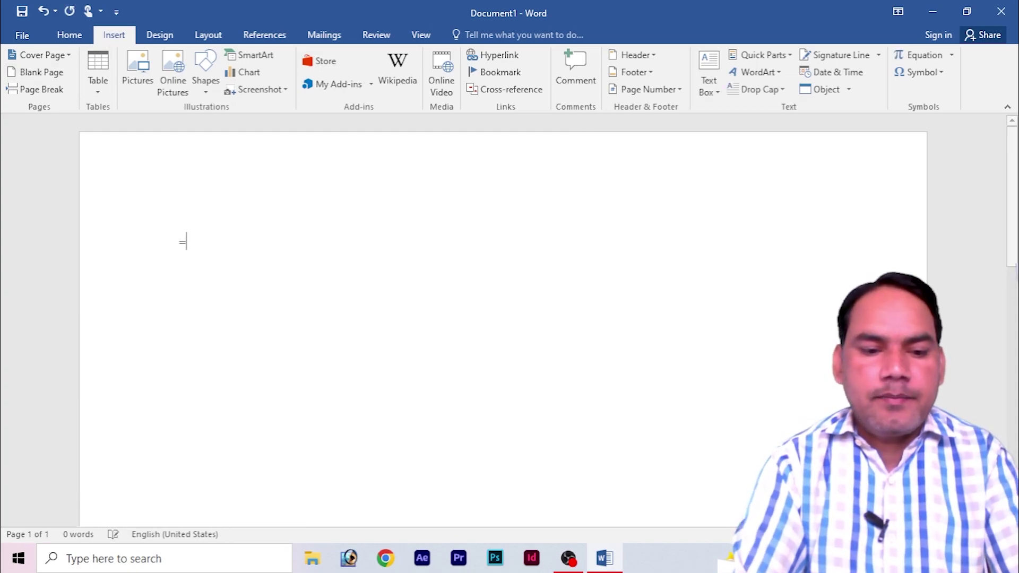
text(rand())
key(Return)
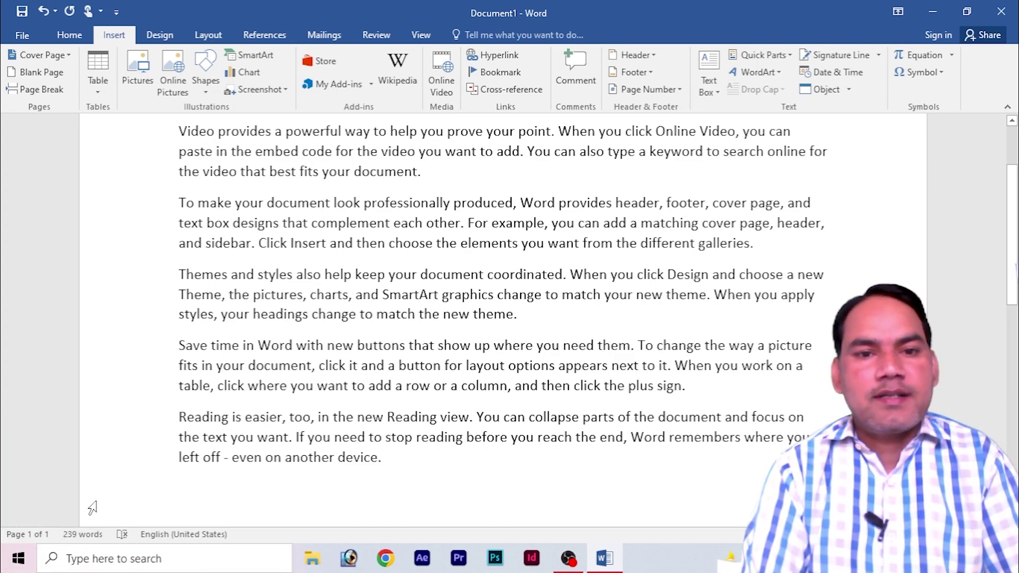
drag(284, 223, 596, 345)
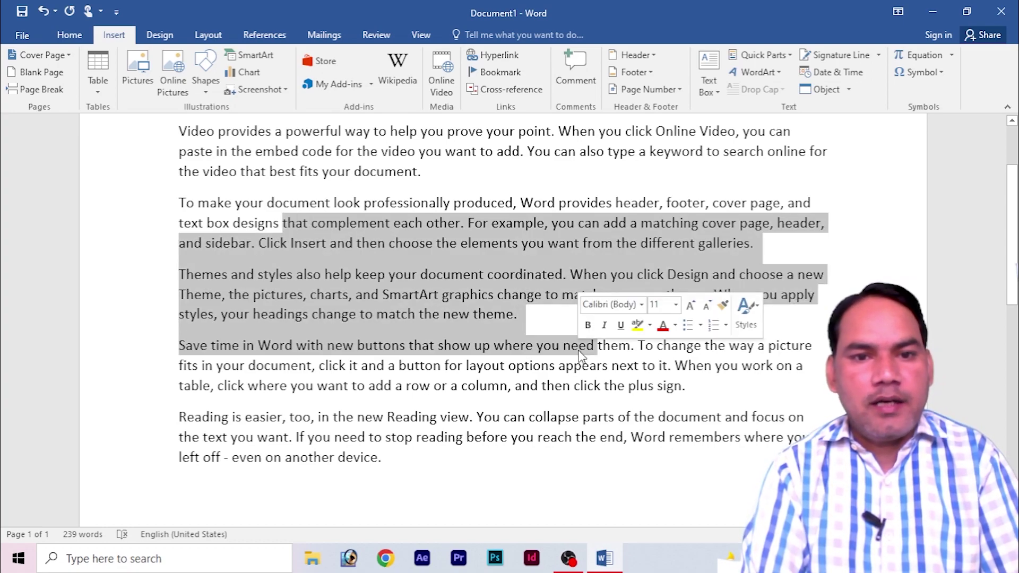
click(413, 276)
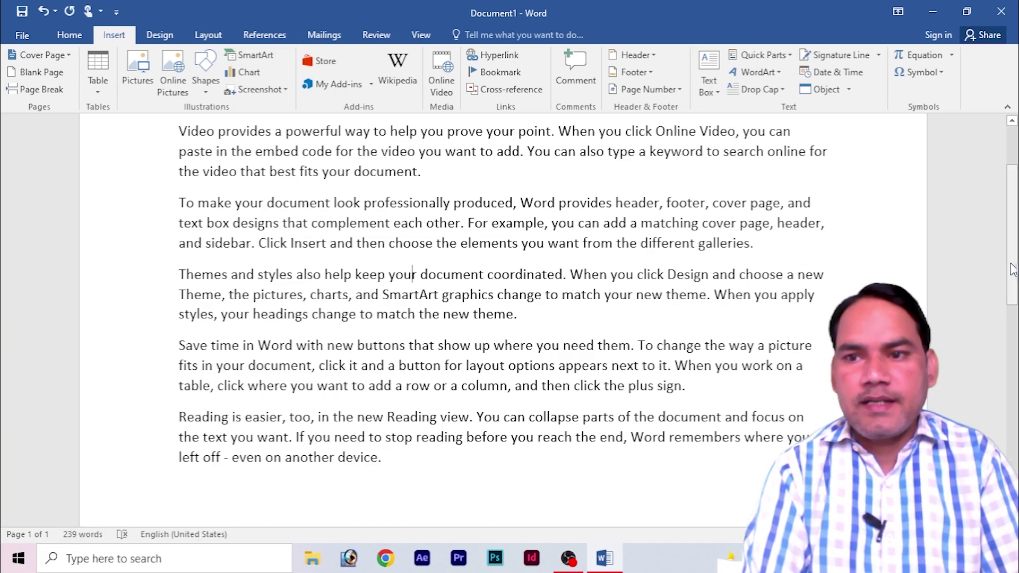
scroll(669, 366, up, 2)
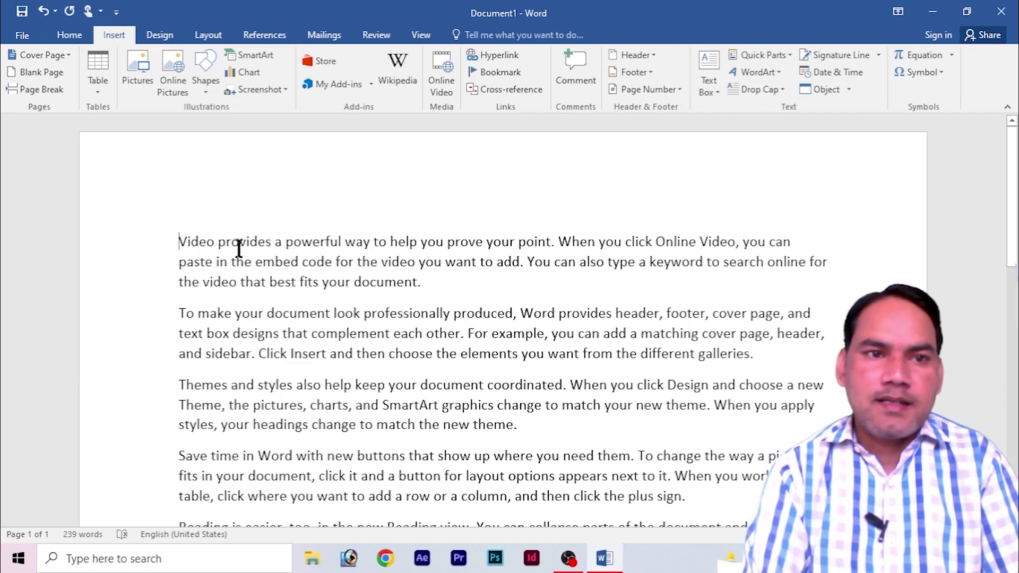
Step: Insert a blank page, then undo it with Ctrl+Z
click(41, 74)
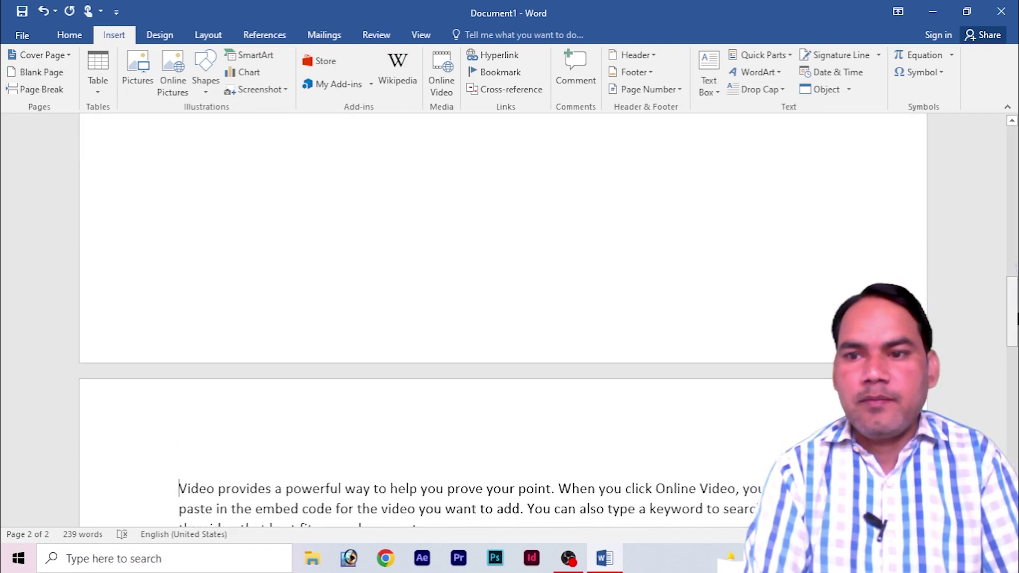
mouse_move(1013, 326)
mouse_down()
mouse_move(1011, 167)
mouse_move(1013, 364)
mouse_up()
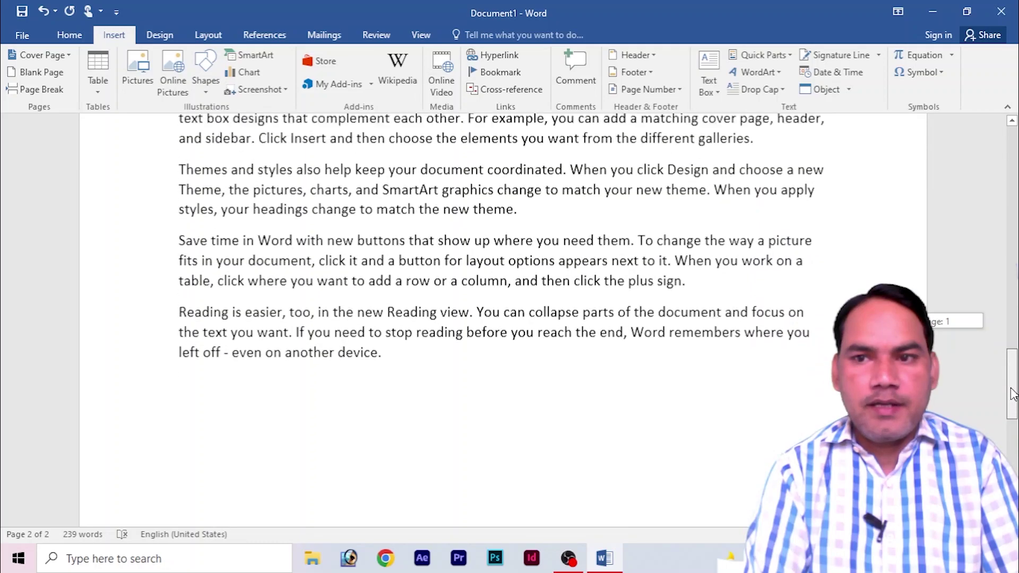
drag(1012, 364, 1013, 178)
click(689, 229)
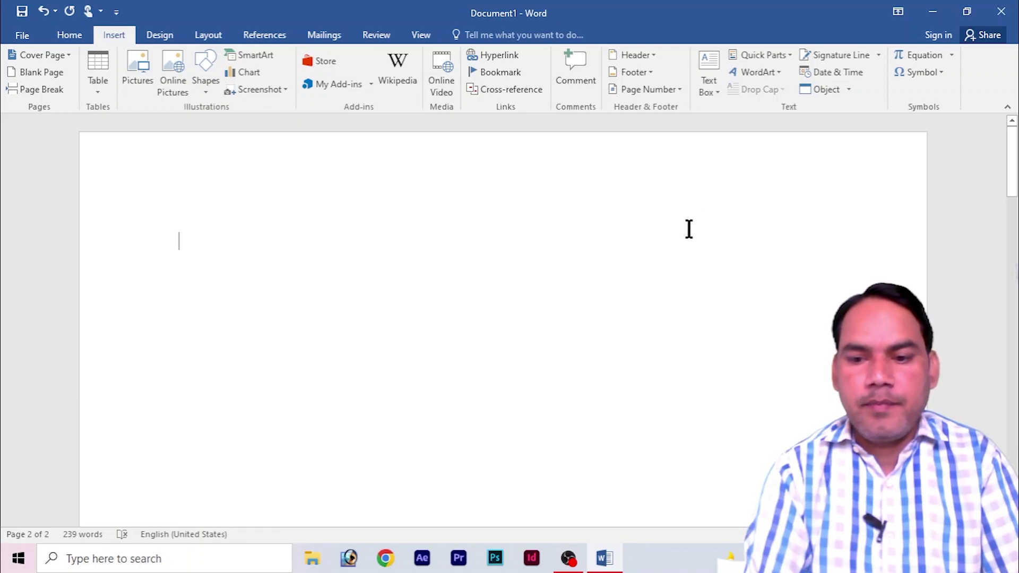
key(ctrl+z)
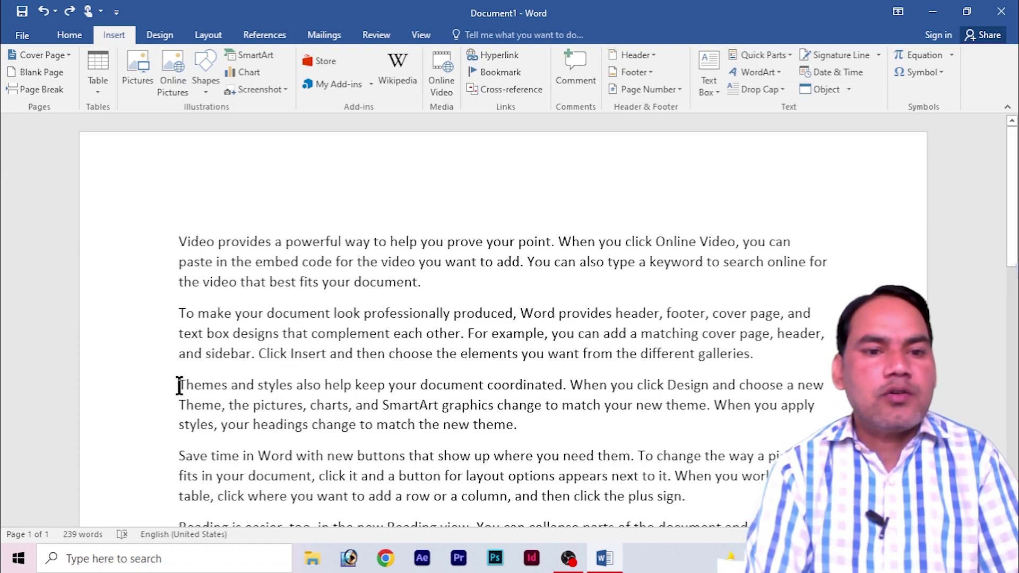
Step: Insert a blank page between paragraphs and view all three pages with Multiple Pages
click(39, 72)
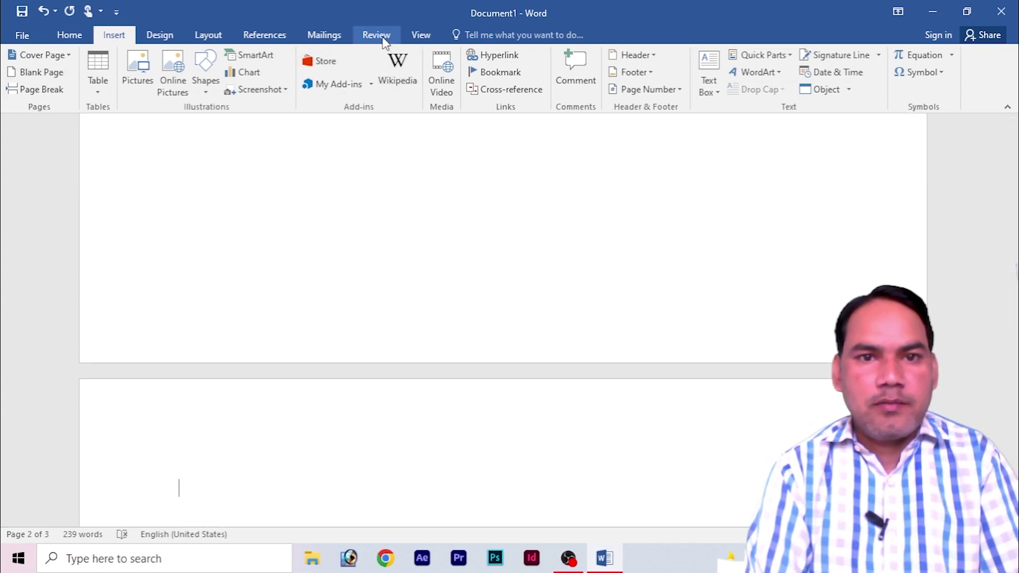
click(423, 36)
click(346, 73)
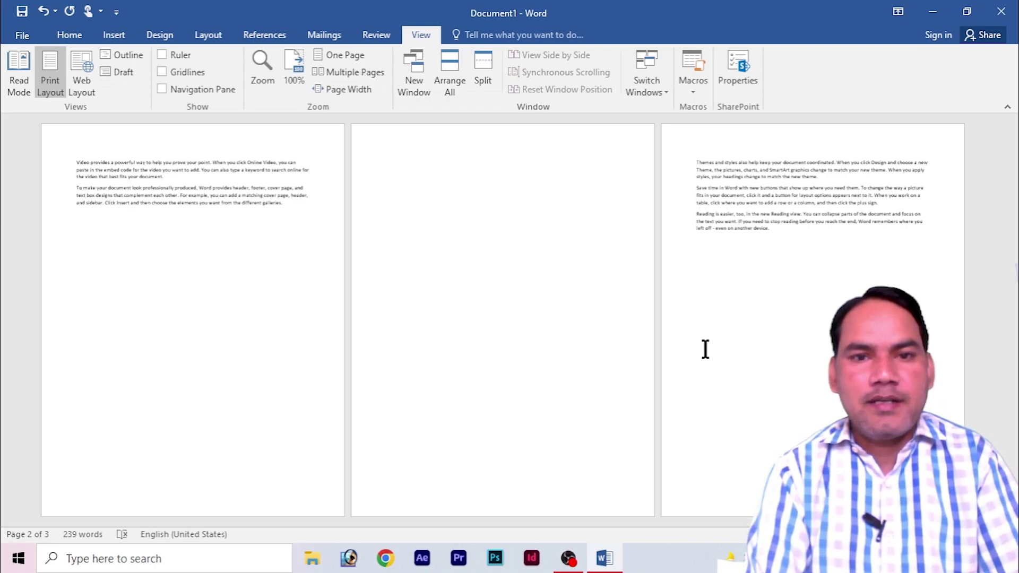
Step: Return to One Page view, zoom in, and undo the blank page
click(340, 54)
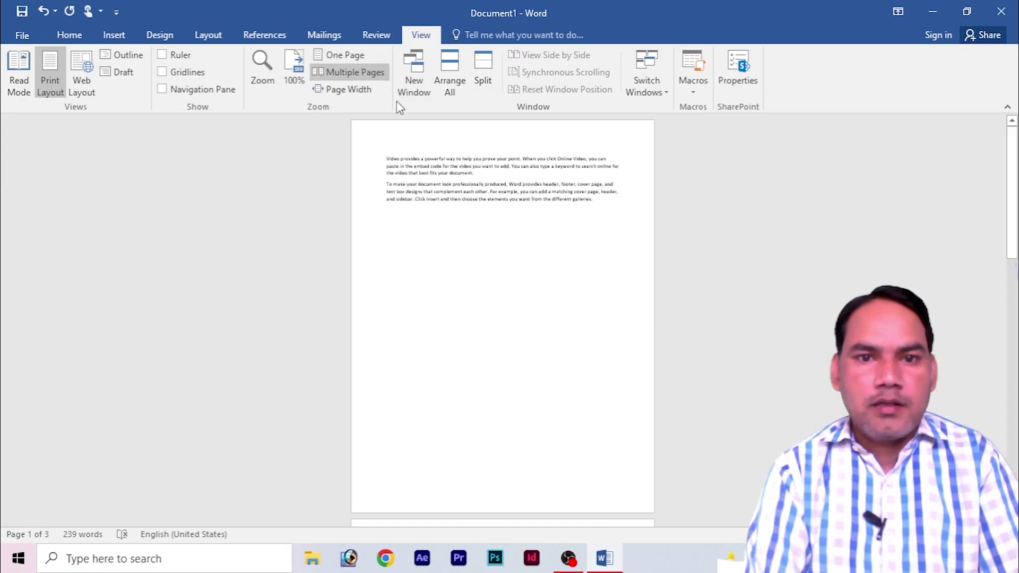
drag(1013, 229, 1012, 160)
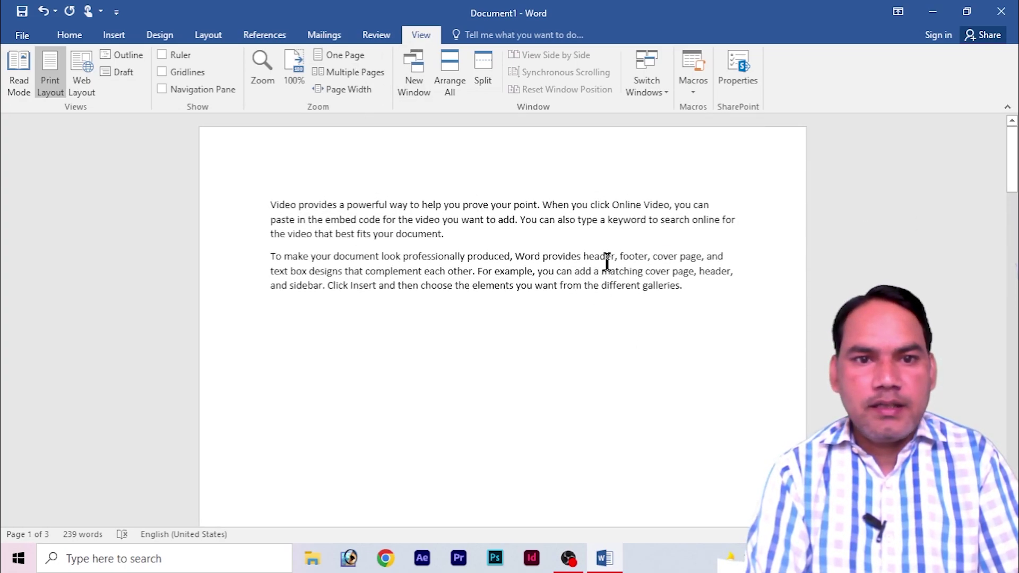
key(ctrl+z)
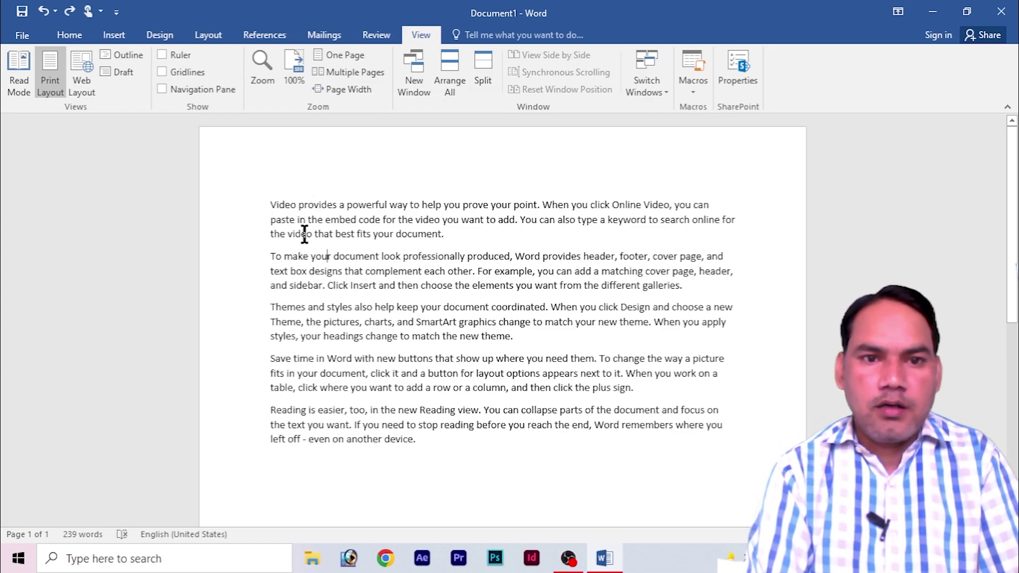
scroll(109, 33, up, 7)
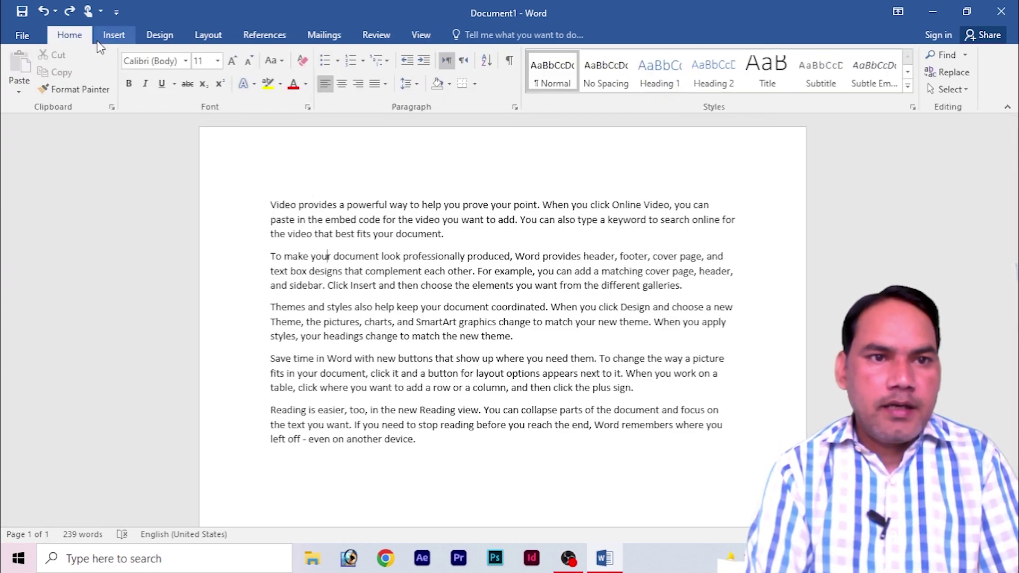
Step: Place the insertion point before 'Video', then after 'device.'
click(114, 35)
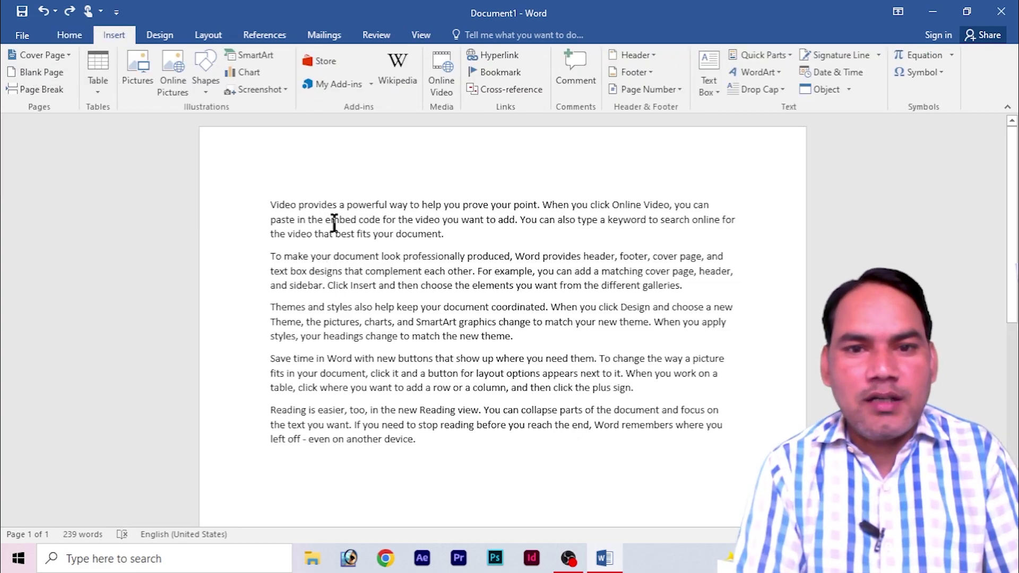
click(272, 204)
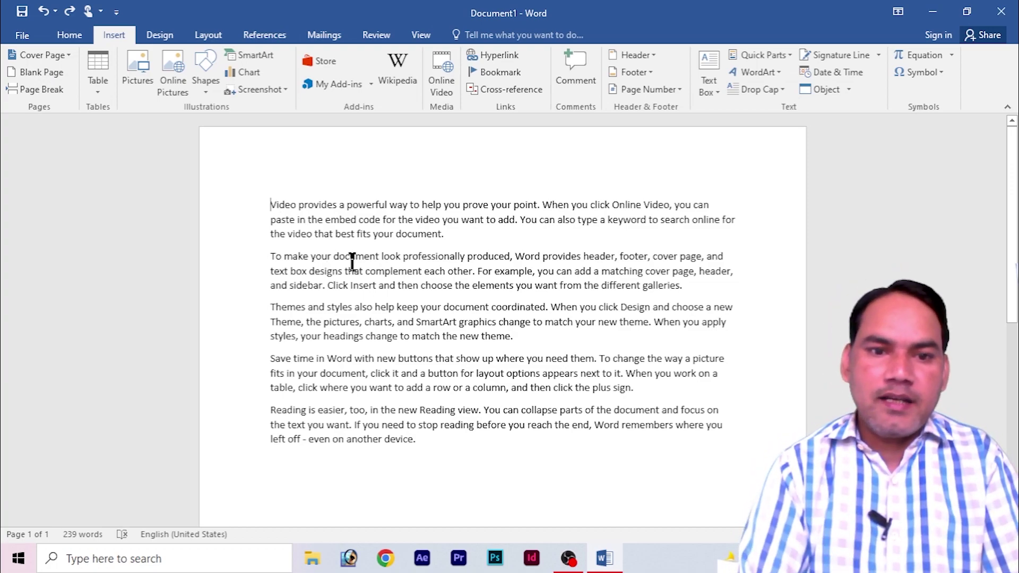
click(428, 444)
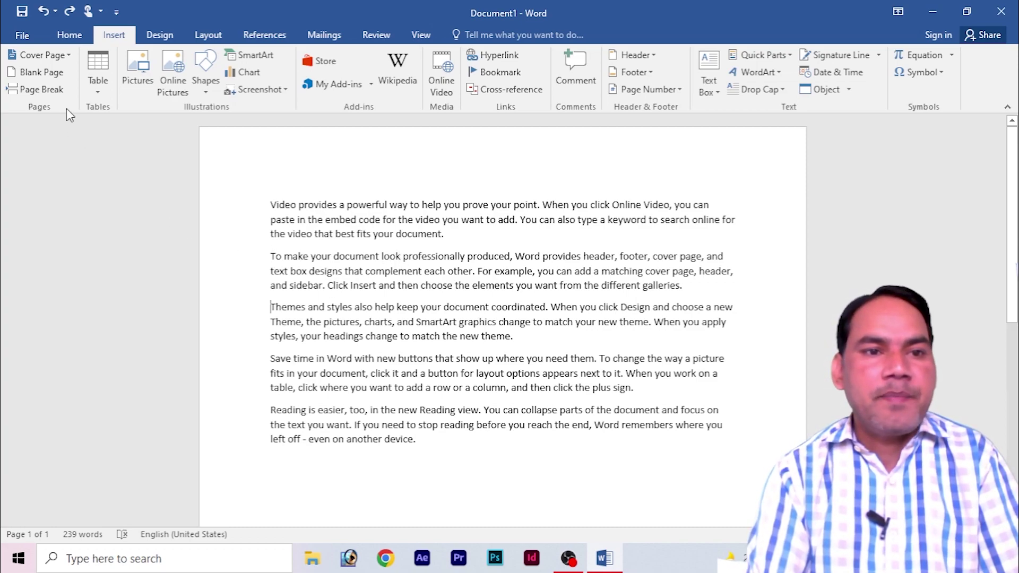
click(43, 89)
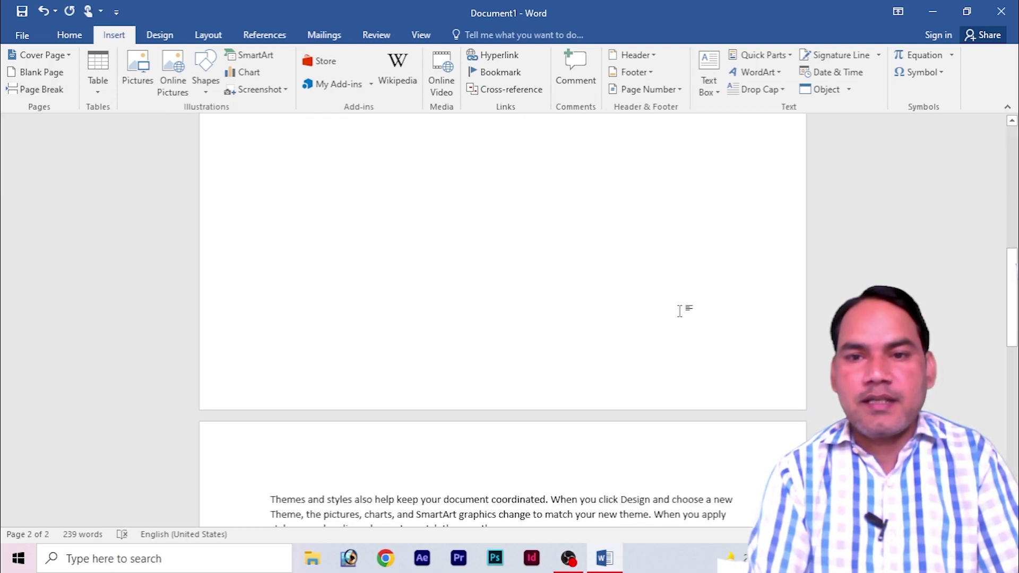
click(421, 35)
click(346, 78)
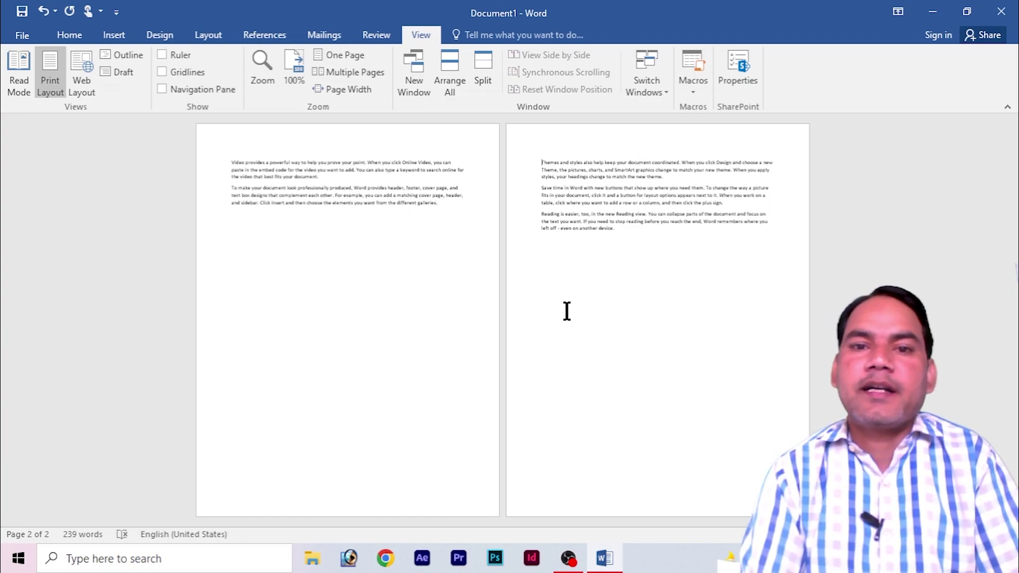
key(ctrl+z)
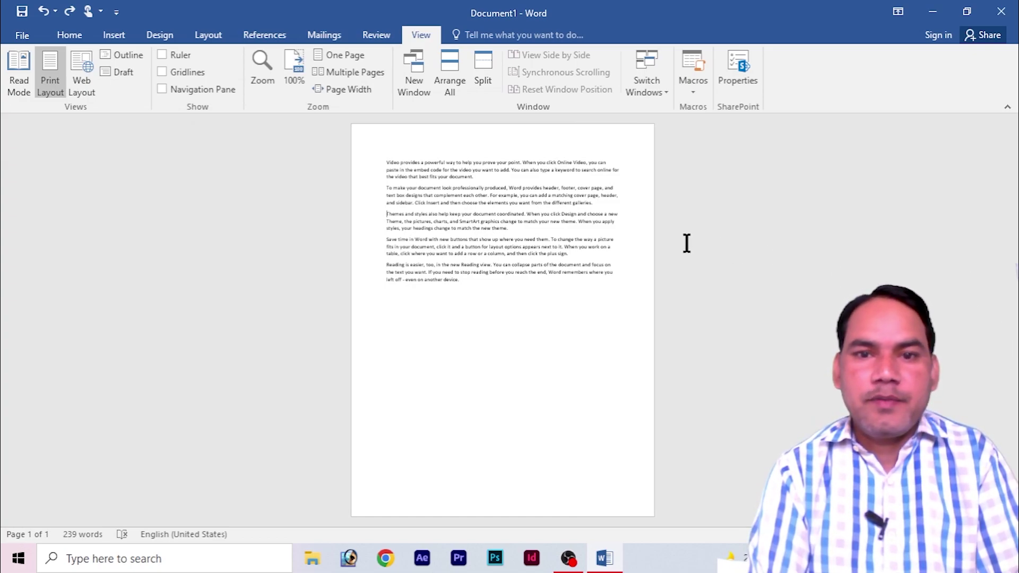
ctrl+scroll(502, 319, up, 3)
ctrl+scroll(503, 319, up, 2)
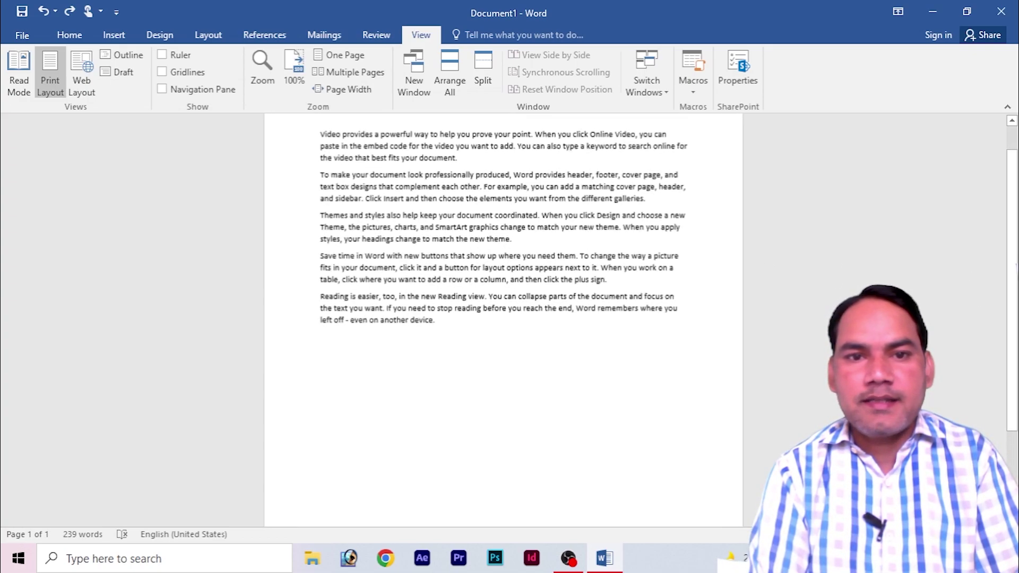
ctrl+scroll(503, 319, up, 2)
ctrl+scroll(502, 318, up, 2)
click(69, 35)
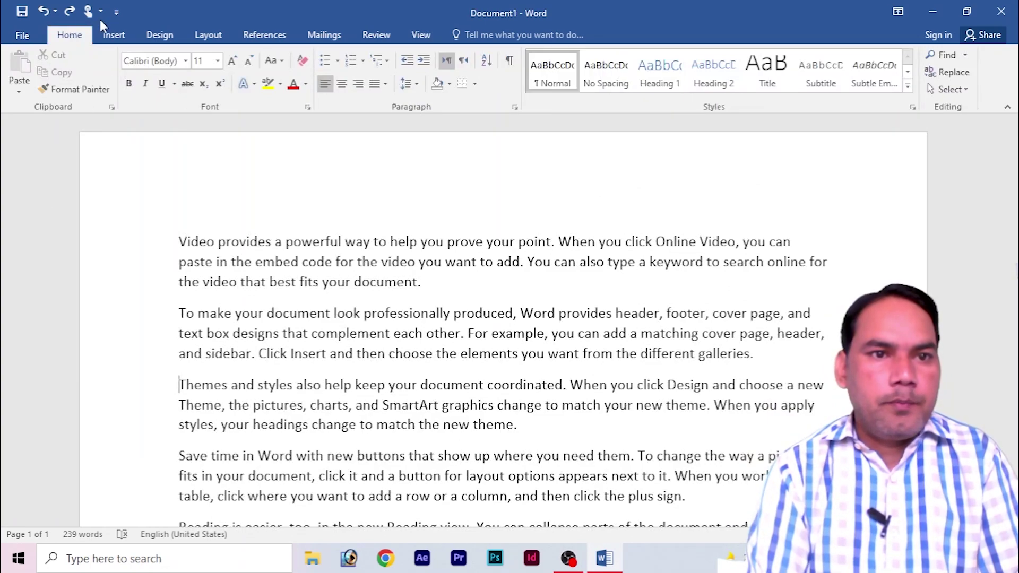
click(110, 33)
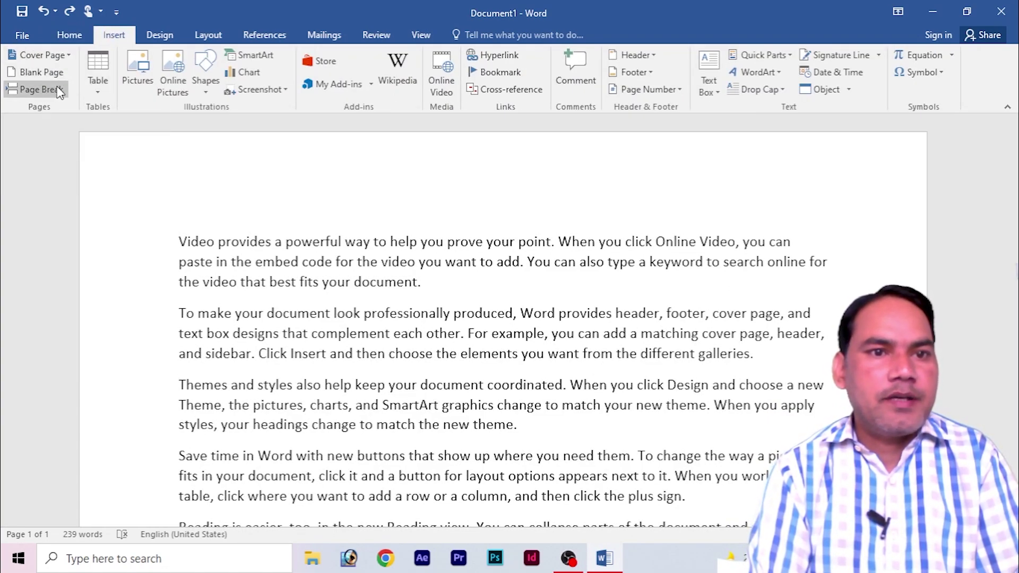
Step: Select all the sample text and delete it, leaving 0 words
key(ctrl+a)
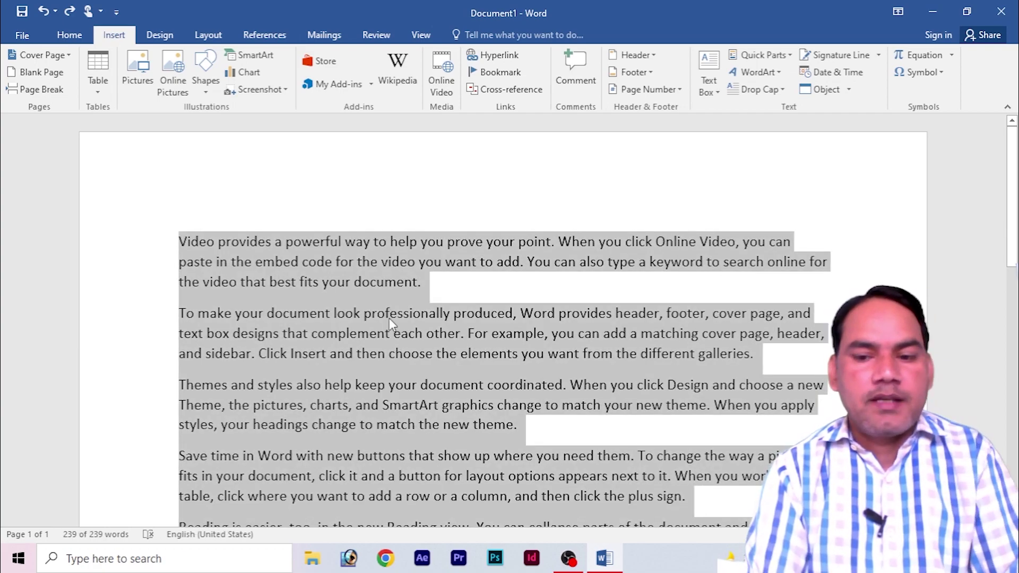
key(Delete)
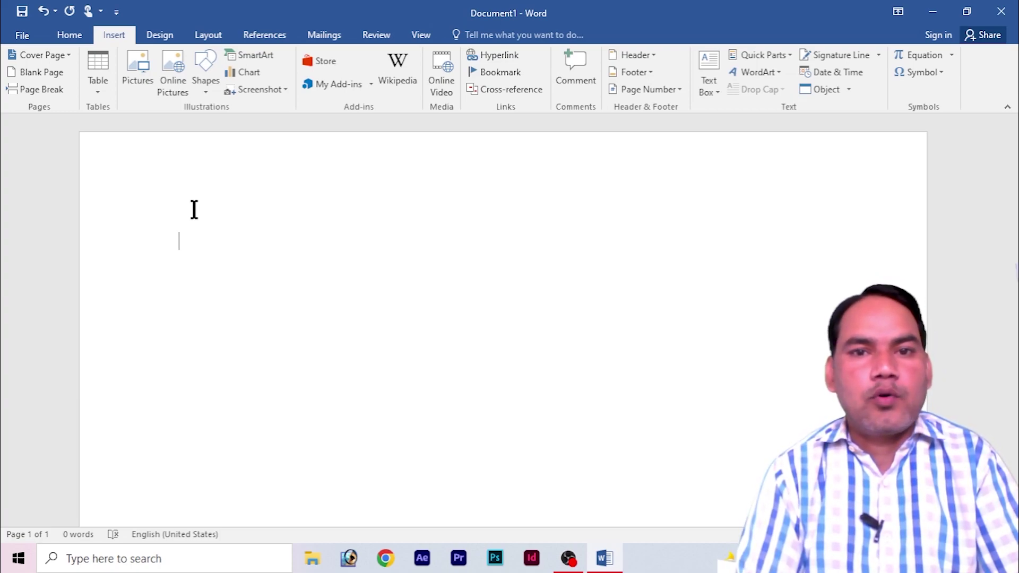
Step: Insert an empty table of 8 columns by 5 rows from the Table grid
click(100, 94)
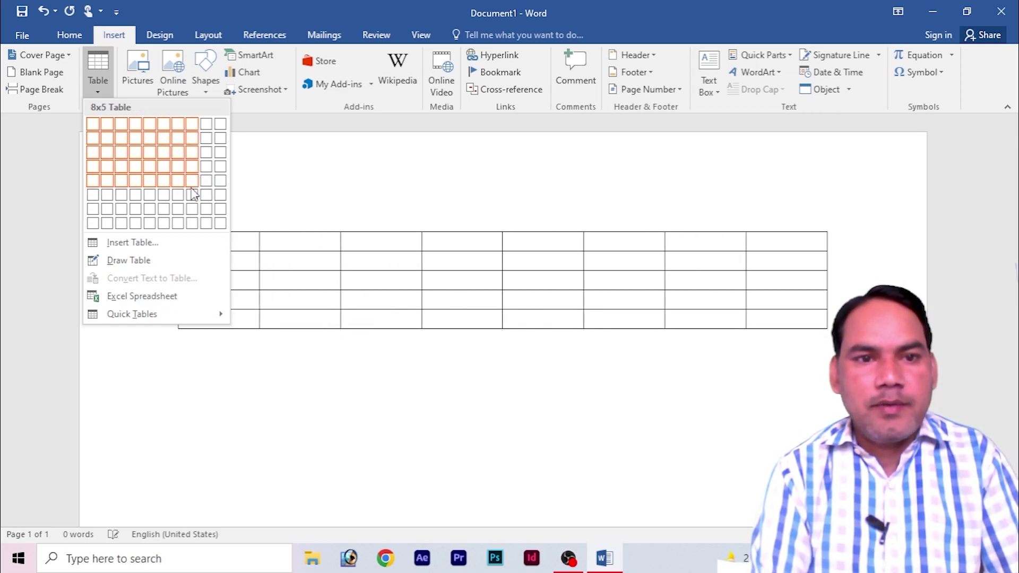
click(194, 189)
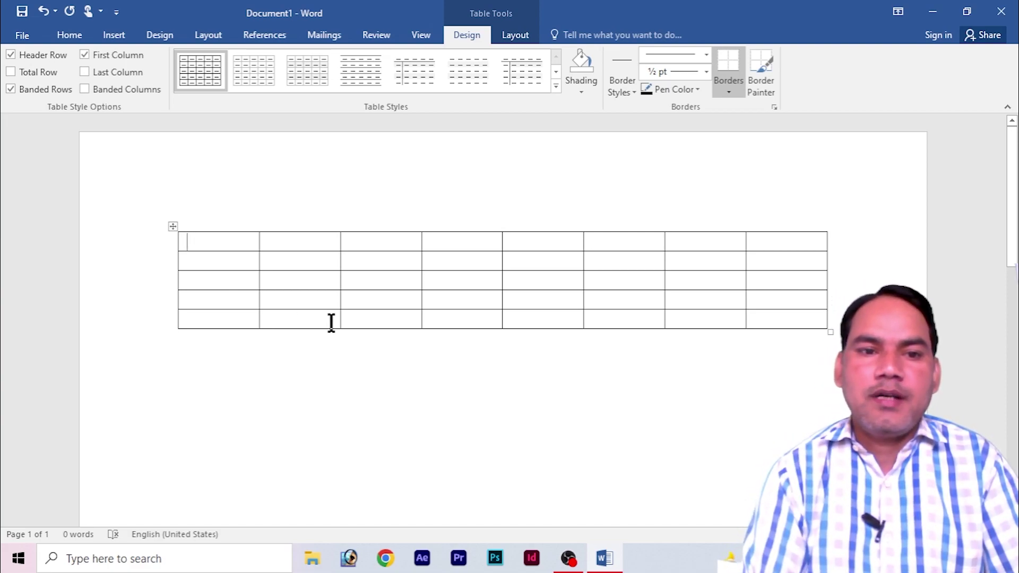
Step: Add four rows with the row insert marker, undoing an accidental extra column
click(172, 329)
click(172, 330)
click(171, 329)
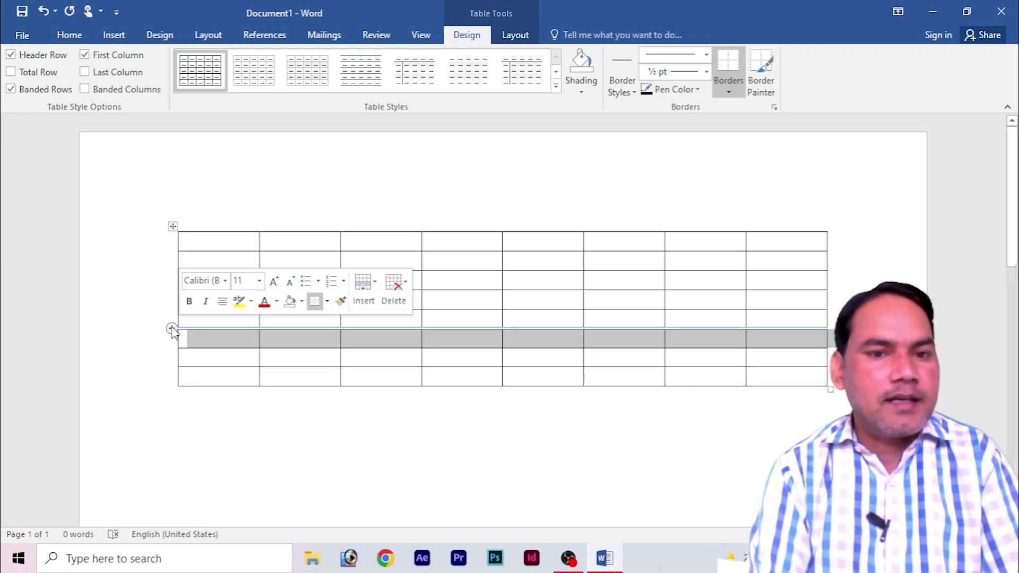
click(171, 330)
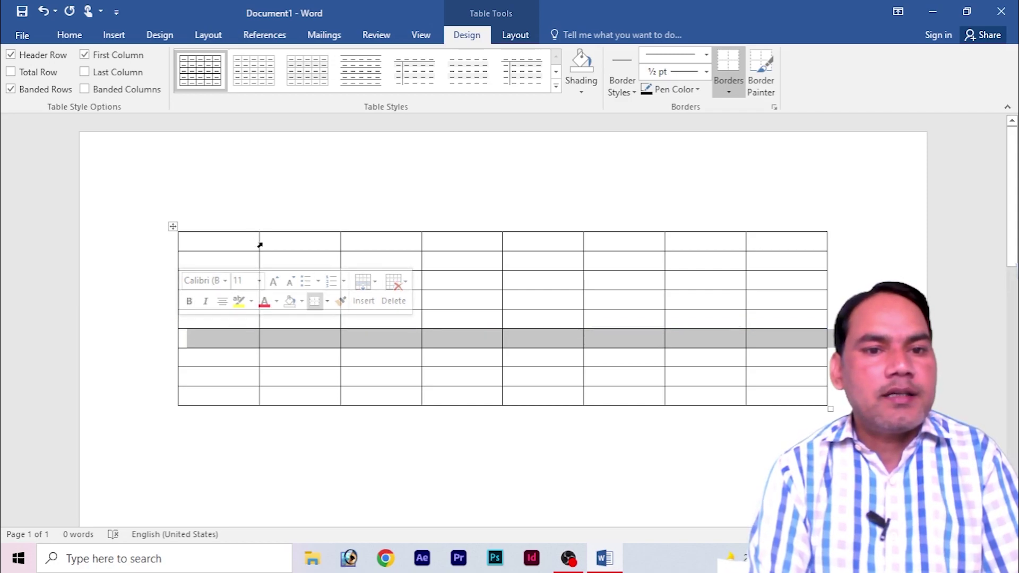
click(271, 378)
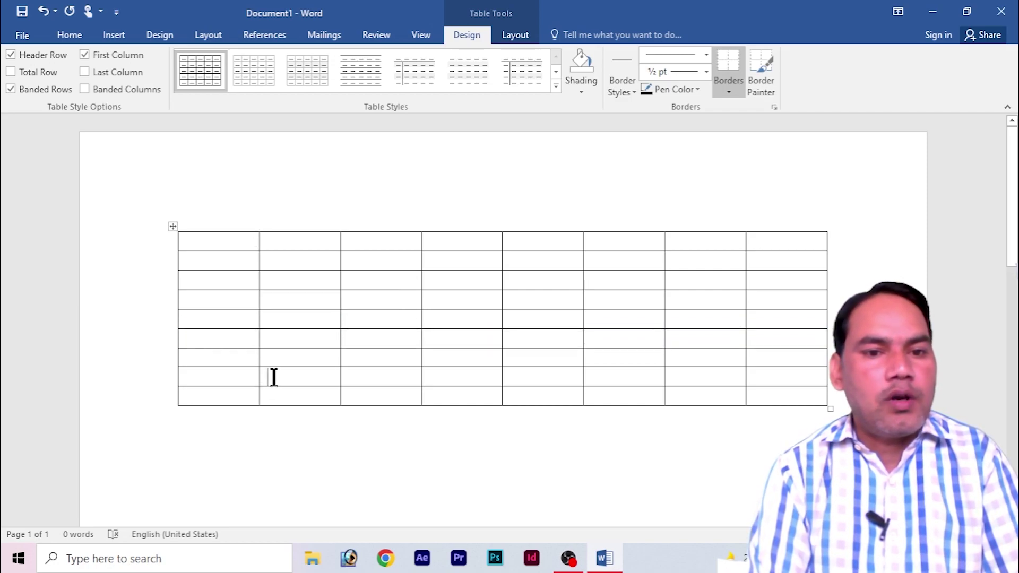
click(260, 225)
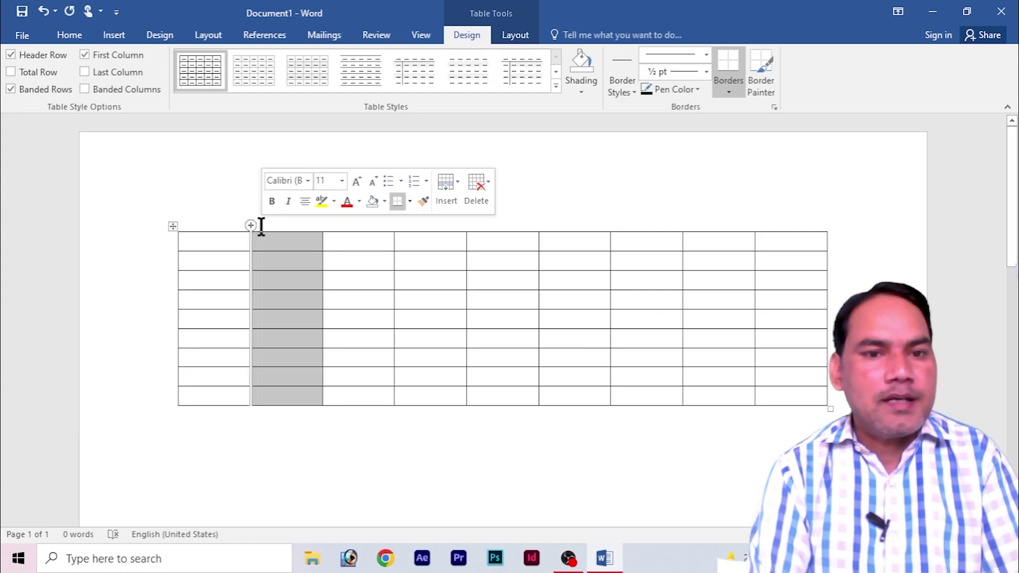
double_click(262, 226)
key(ctrl+z)
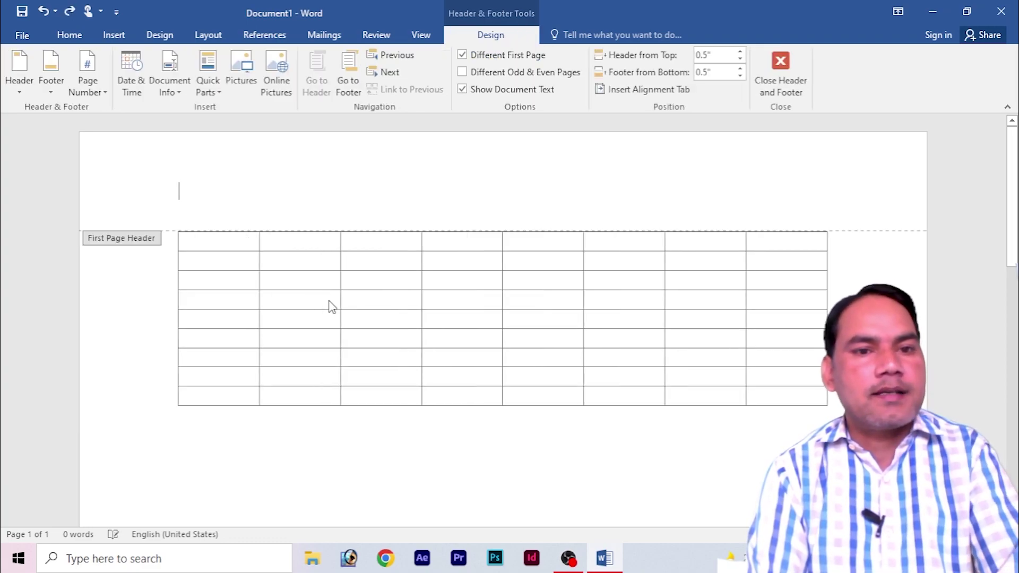
double_click(279, 255)
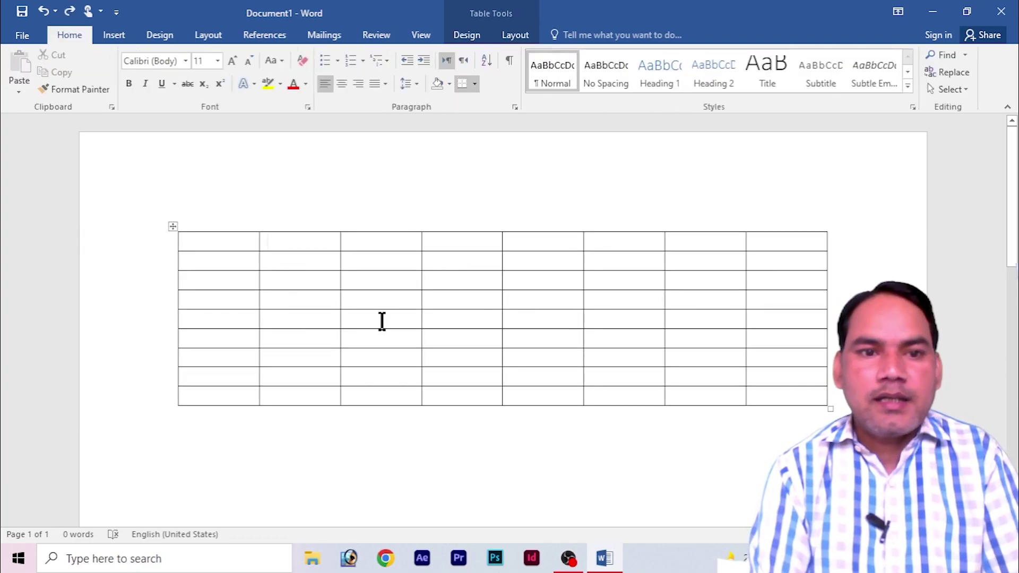
Step: Resize the table to span the page width and make the first row taller
click(172, 227)
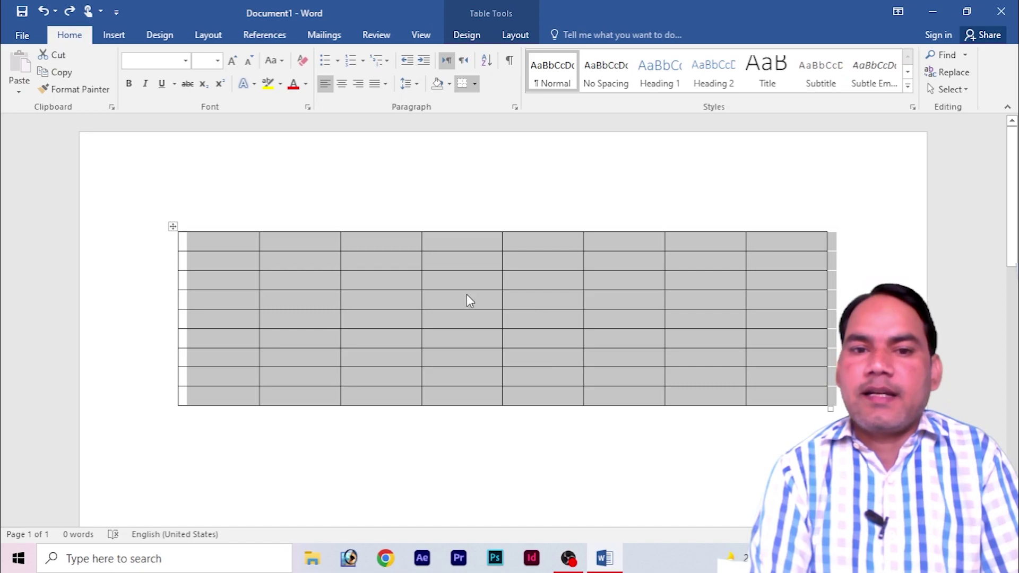
click(432, 279)
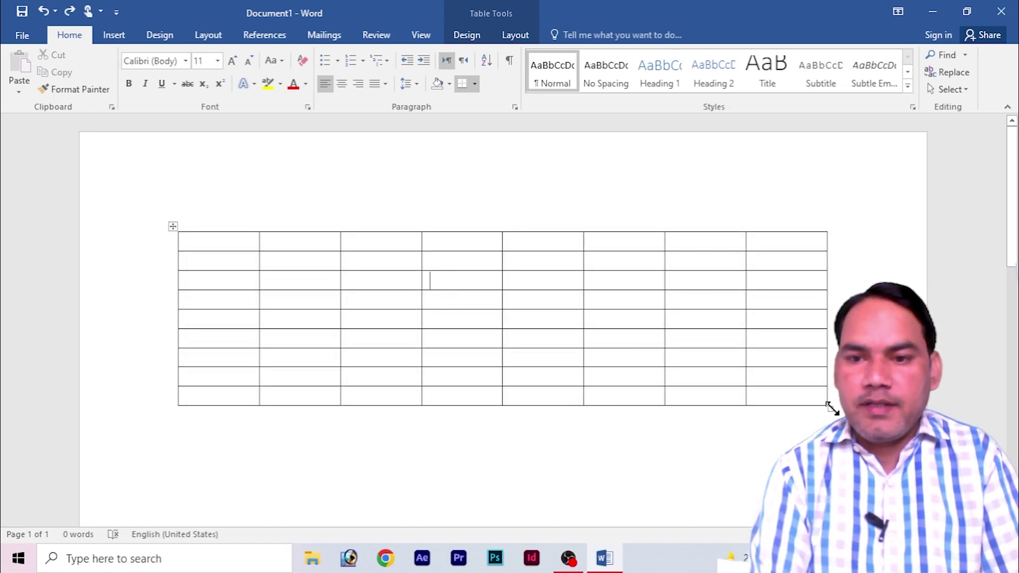
mouse_move(829, 407)
mouse_down()
mouse_move(779, 340)
mouse_move(826, 360)
mouse_move(707, 329)
mouse_move(822, 364)
mouse_move(377, 362)
mouse_up()
mouse_move(380, 361)
mouse_down()
mouse_move(628, 382)
mouse_move(951, 387)
mouse_move(827, 381)
mouse_up()
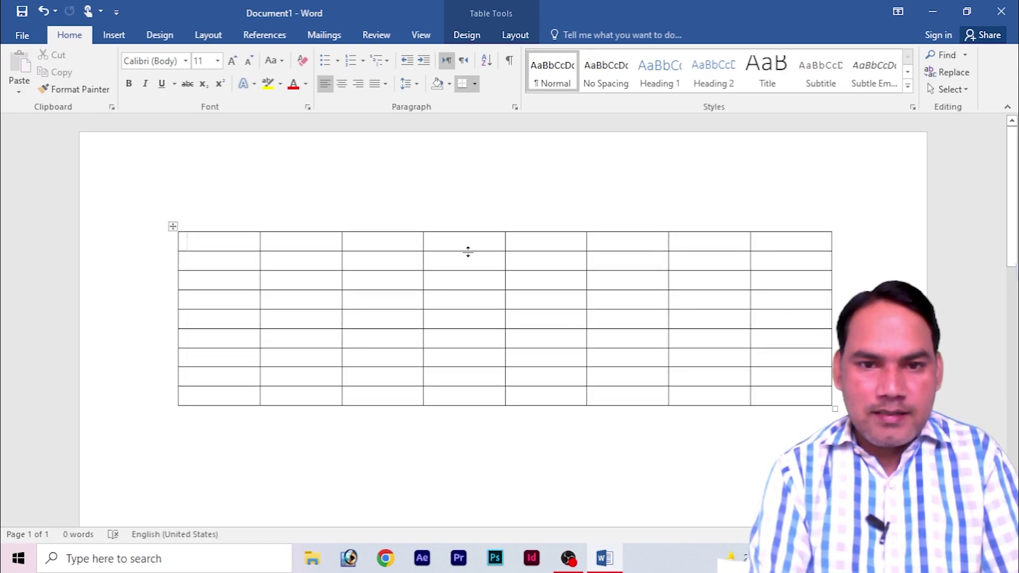
drag(468, 252, 465, 268)
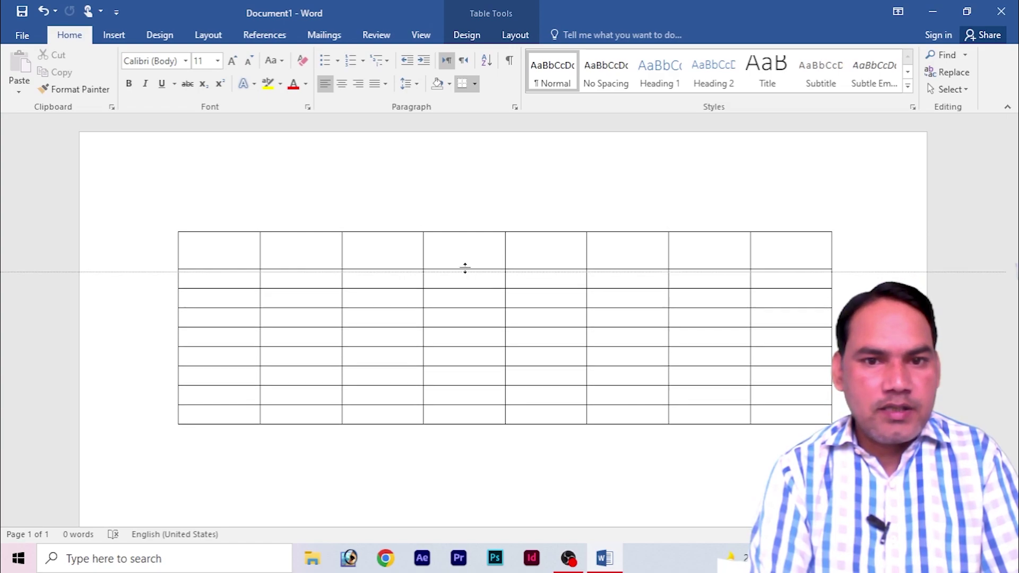
drag(465, 268, 443, 259)
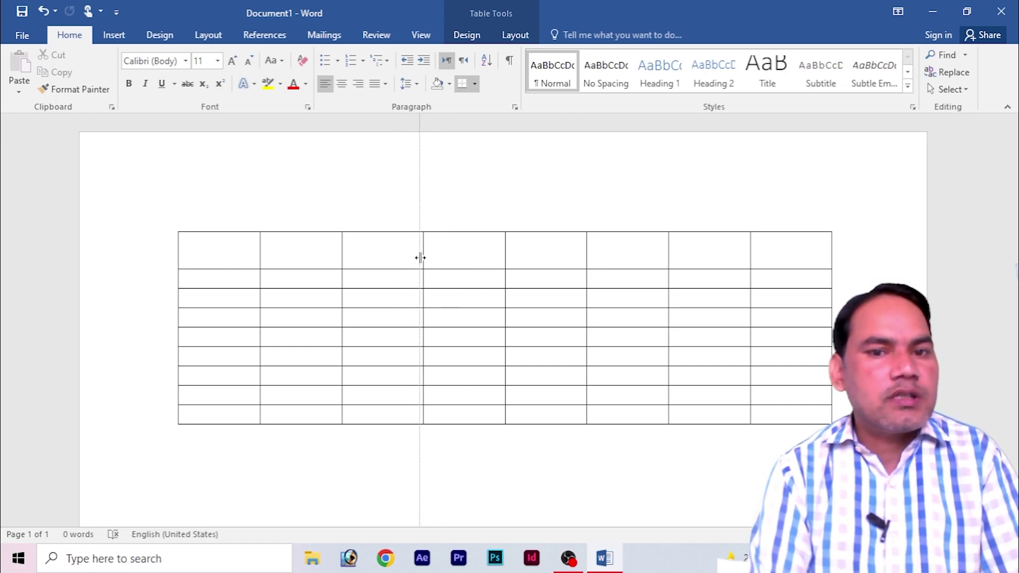
drag(444, 258, 423, 259)
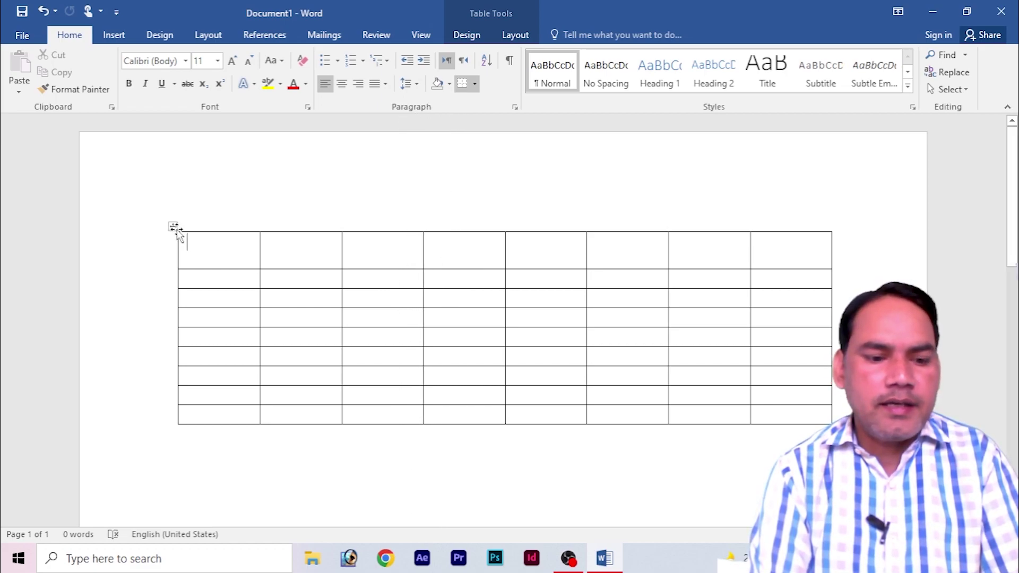
Step: Undo the extra rows, delete the whole table via Layout > Delete, and reopen the table grid
key(ctrl+z)
click(358, 307)
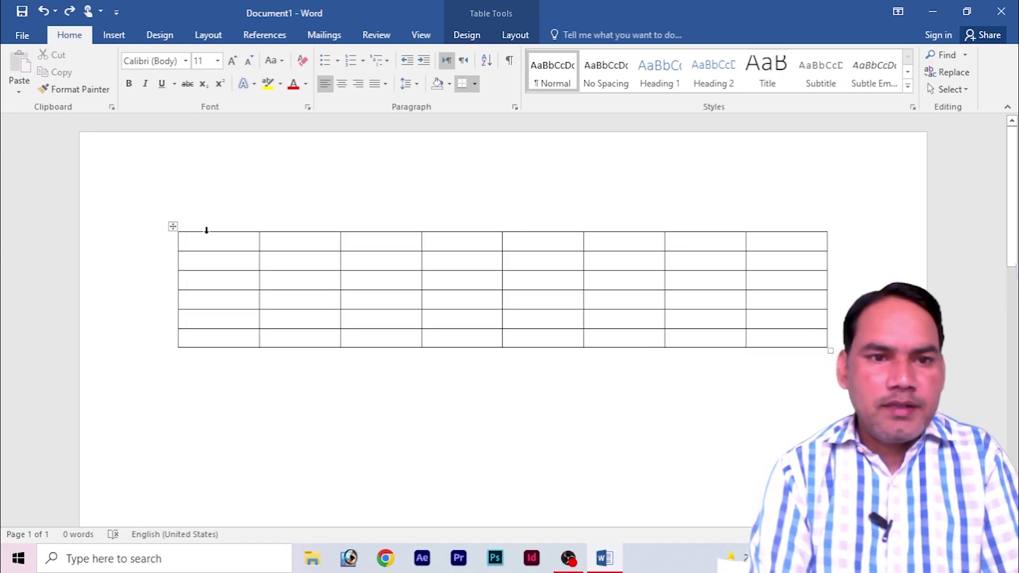
key(ctrl+a)
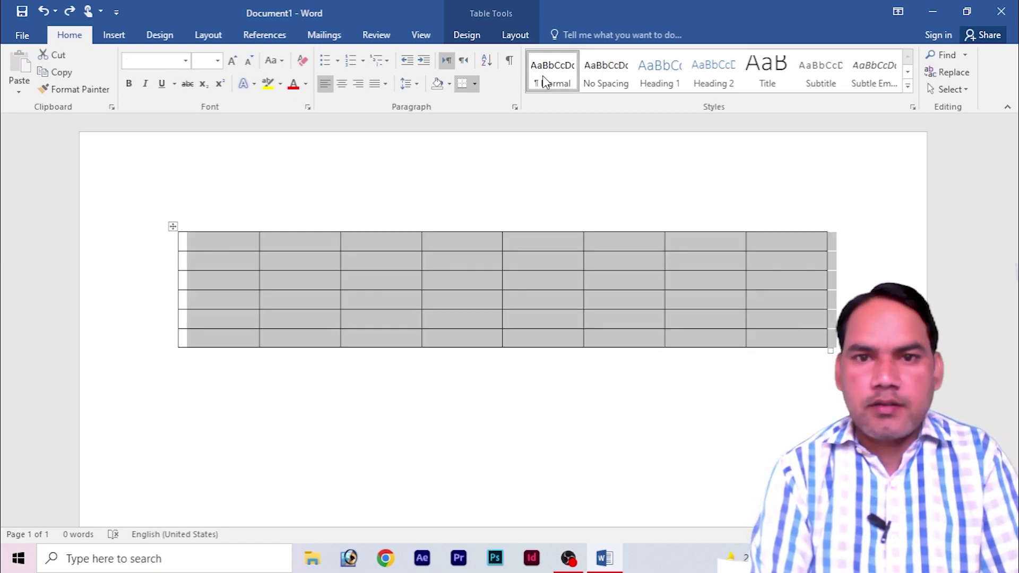
click(515, 35)
click(207, 74)
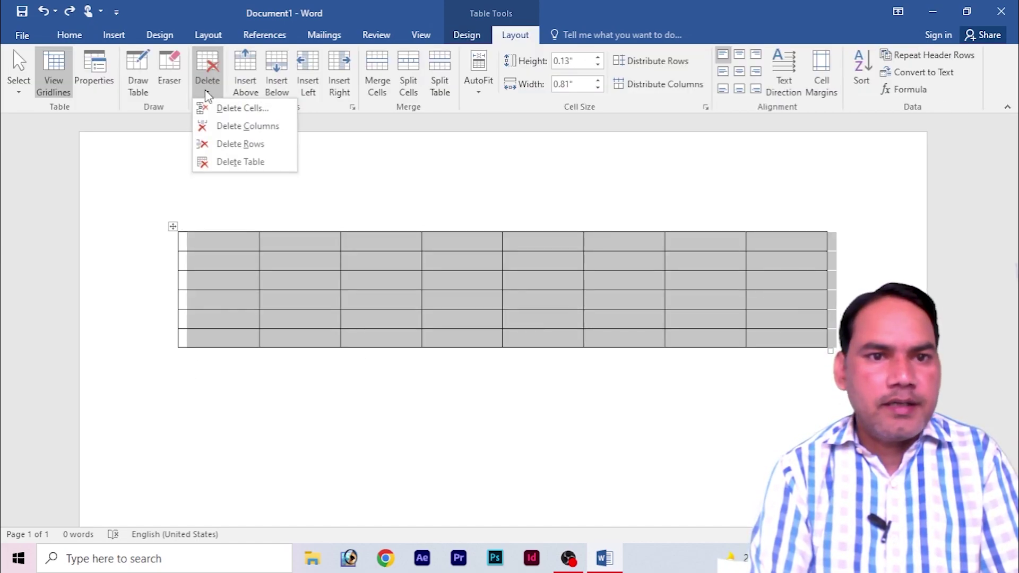
click(220, 156)
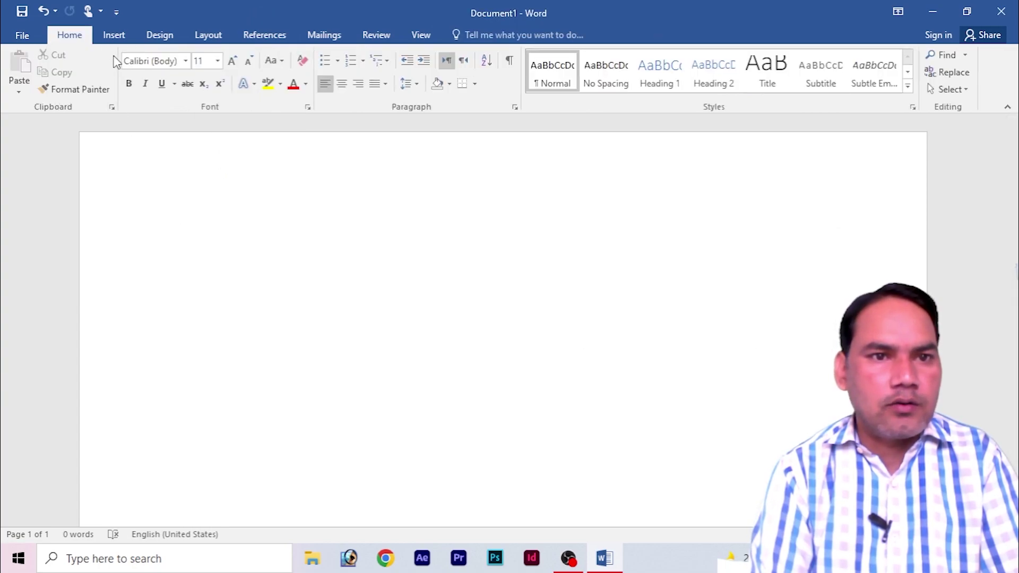
click(114, 35)
click(98, 94)
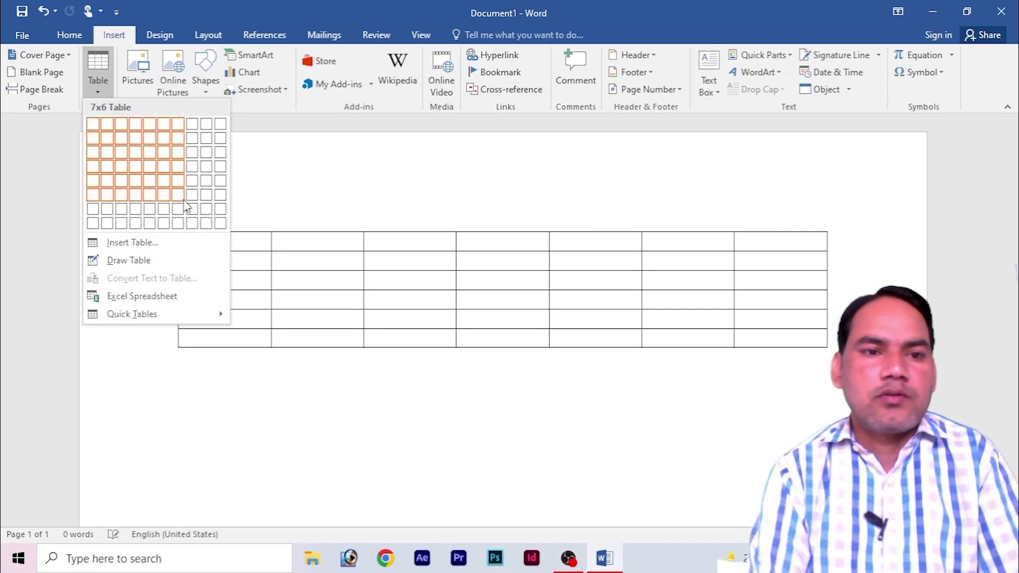
Step: Insert an empty 2-column, 2-row table spanning the page width via the Insert Table dialog
click(169, 245)
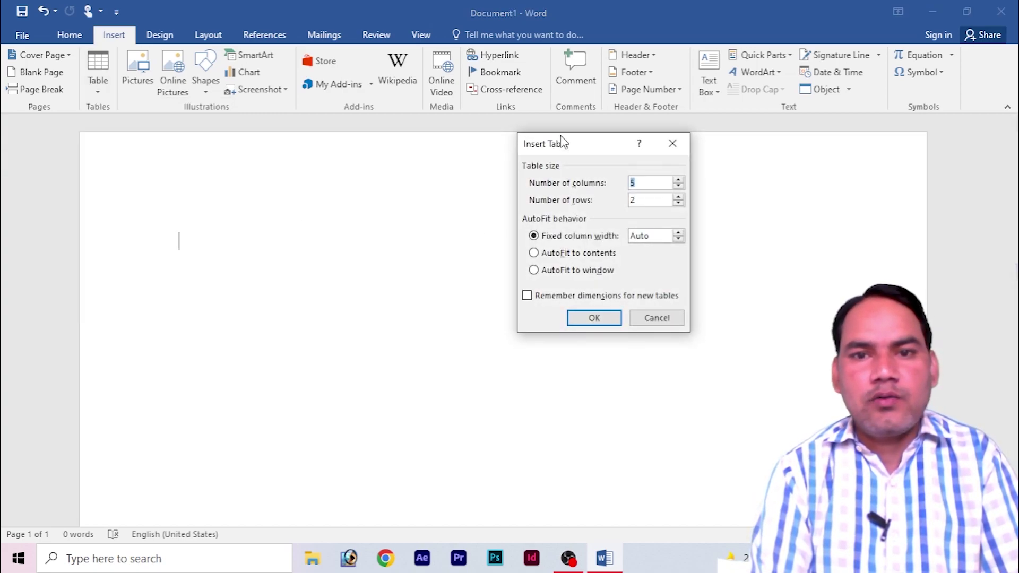
drag(593, 147, 652, 150)
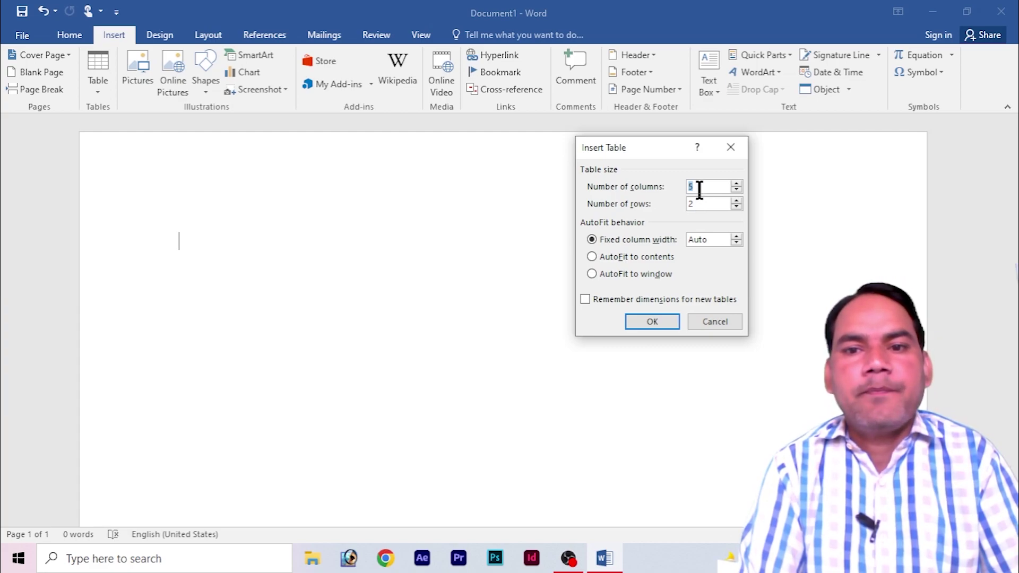
click(699, 188)
key(BackSpace)
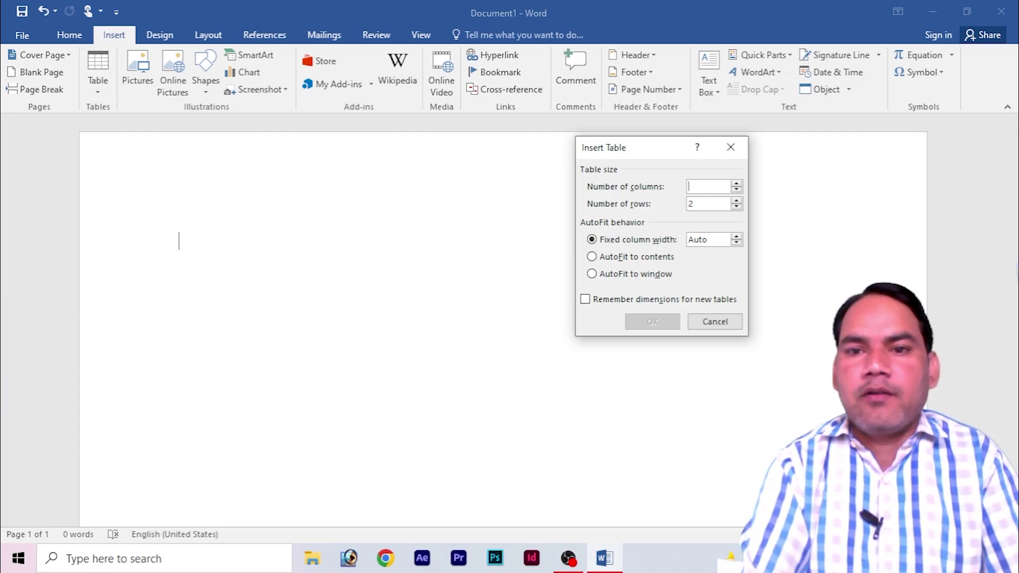
text(2)
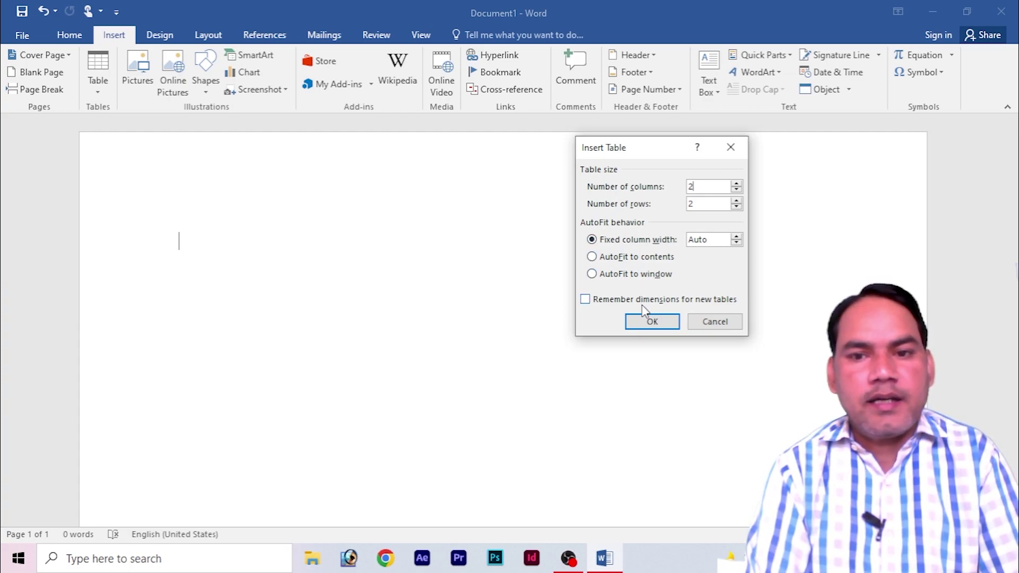
click(651, 322)
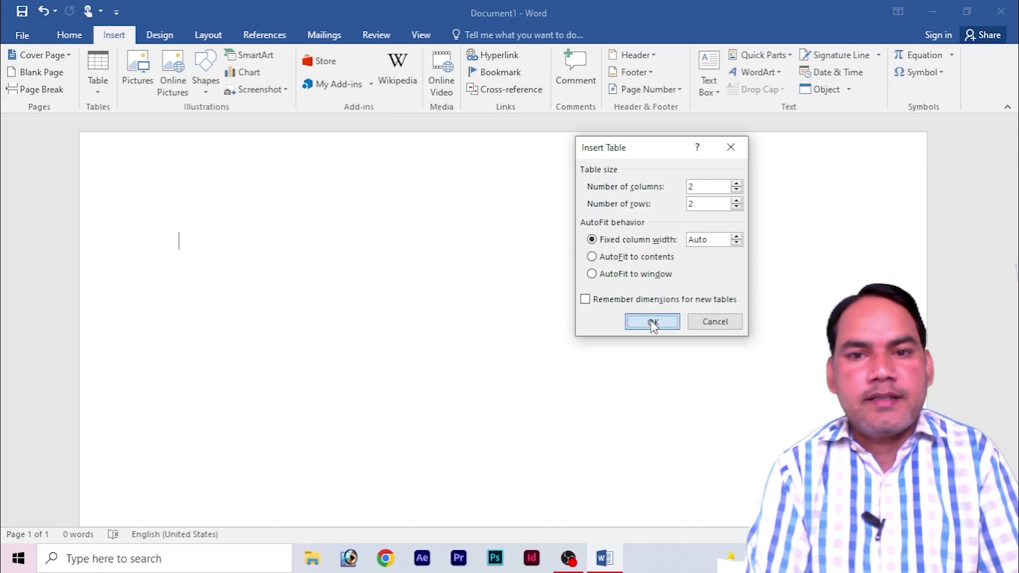
click(183, 301)
Step: Insert a second 2-column, 2-row table set to AutoFit to contents
click(114, 35)
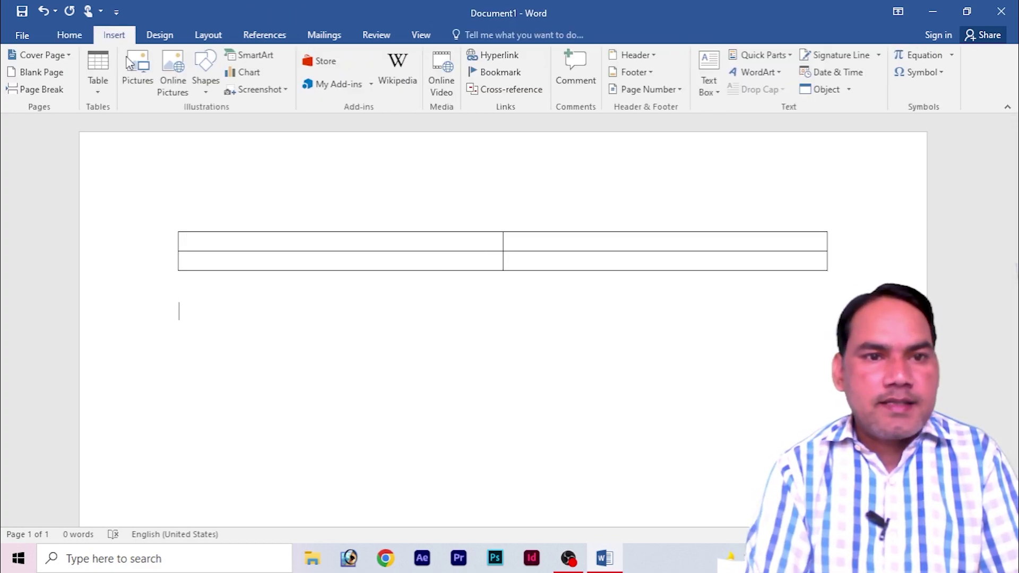
click(101, 94)
click(119, 242)
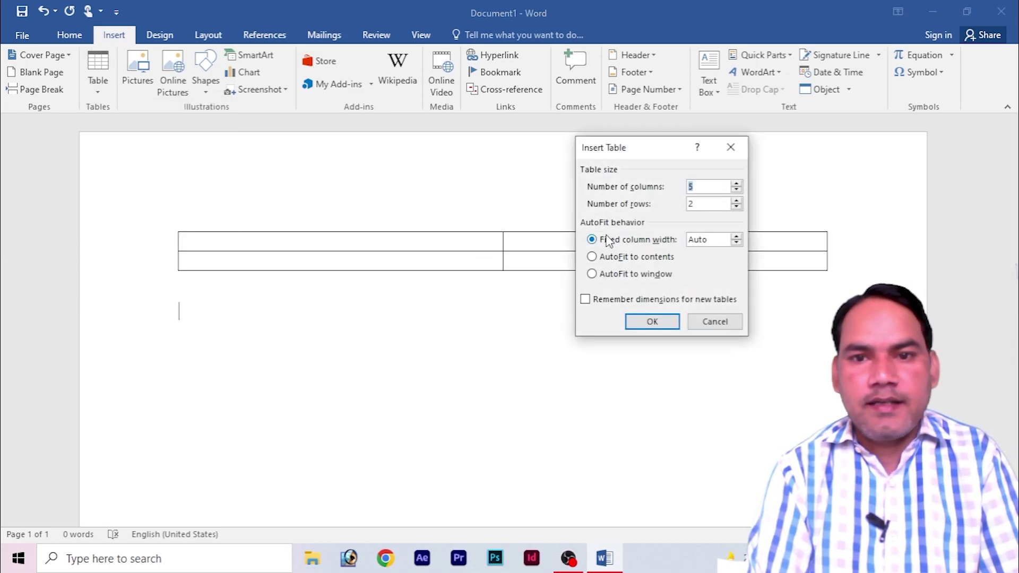
key(BackSpace)
text(2)
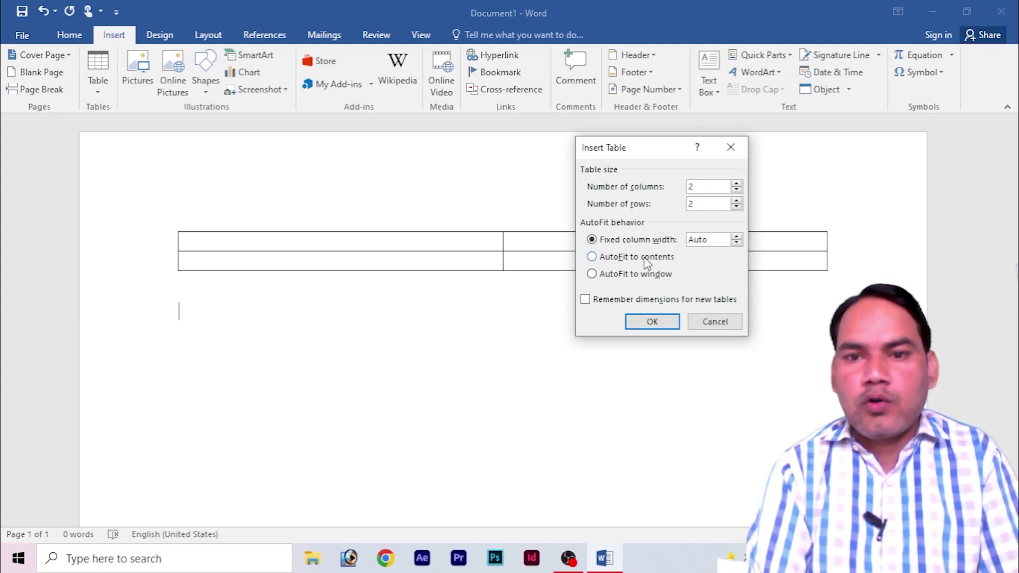
click(594, 258)
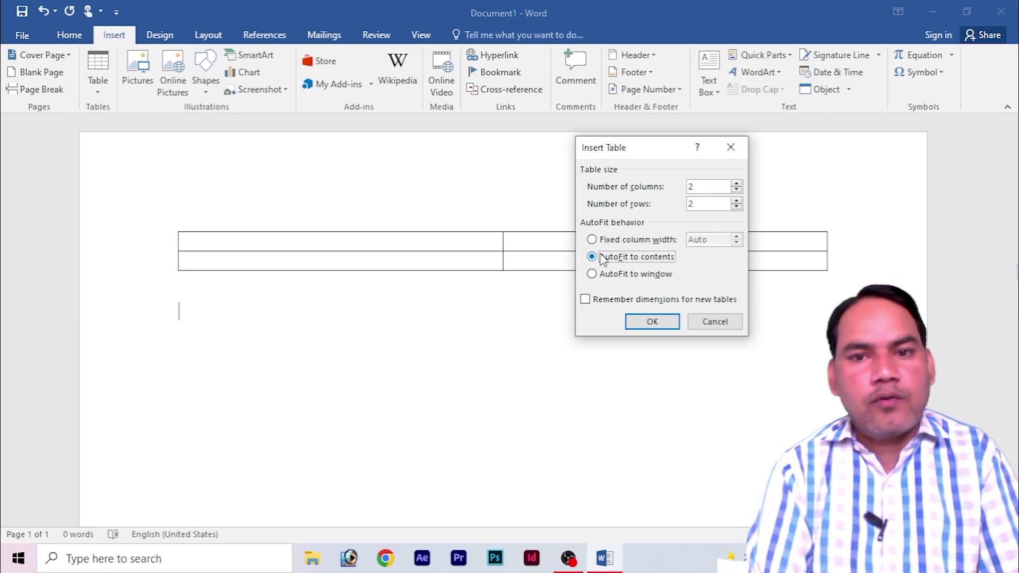
click(653, 323)
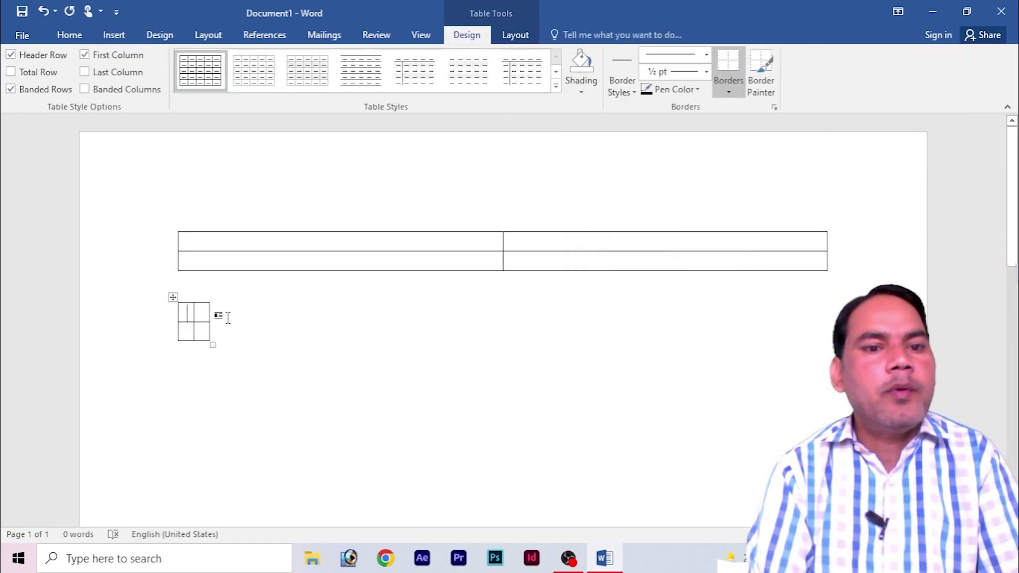
Step: Type 'Hgfhdgf' and 'fdhghjdf' in the small table and 'hdgfhdgh' in the wide table's first cell
text(Hgf)
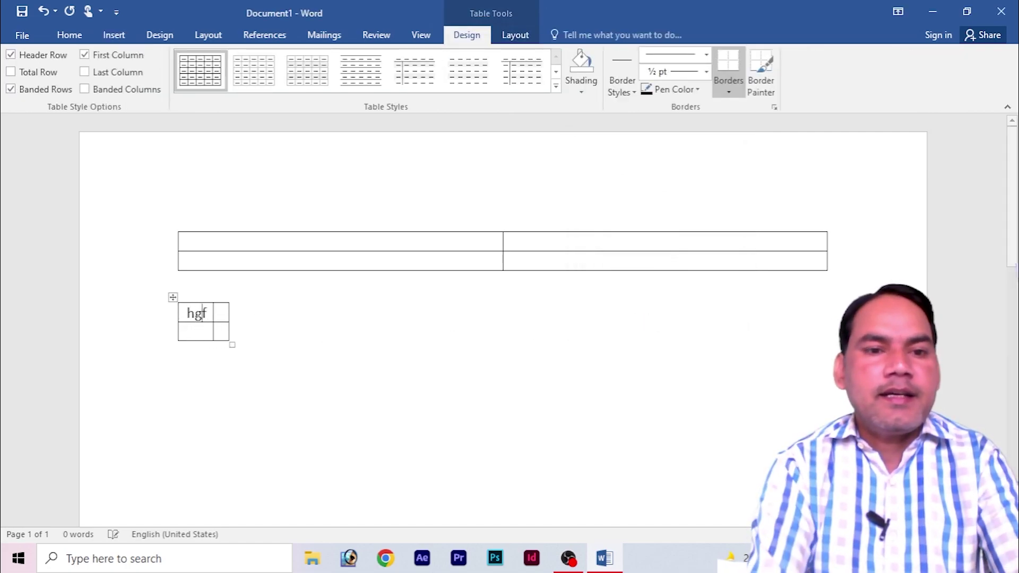
text(hdgf)
click(251, 314)
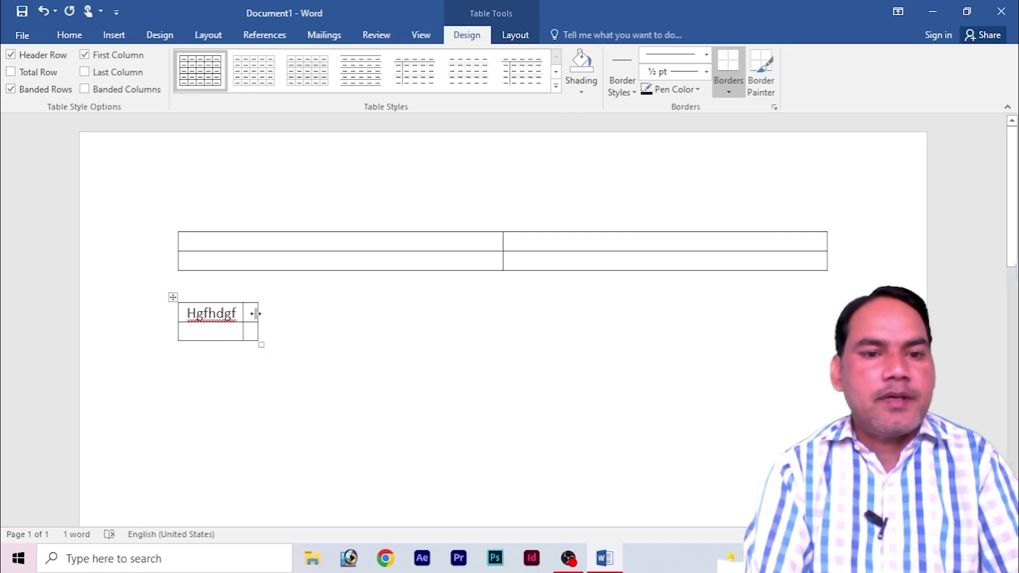
text(fdhghjdf)
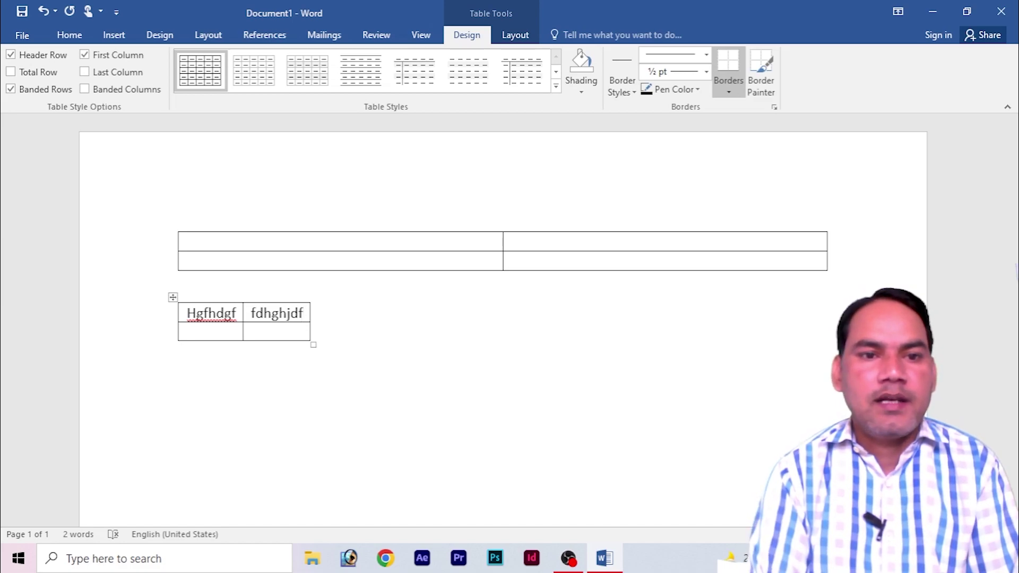
click(233, 241)
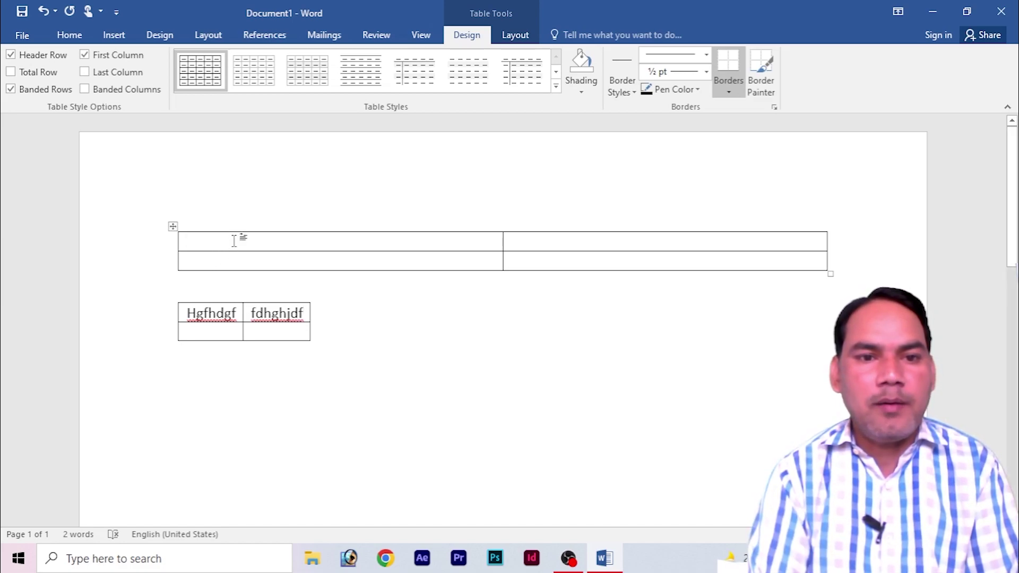
text(hdgfhd)
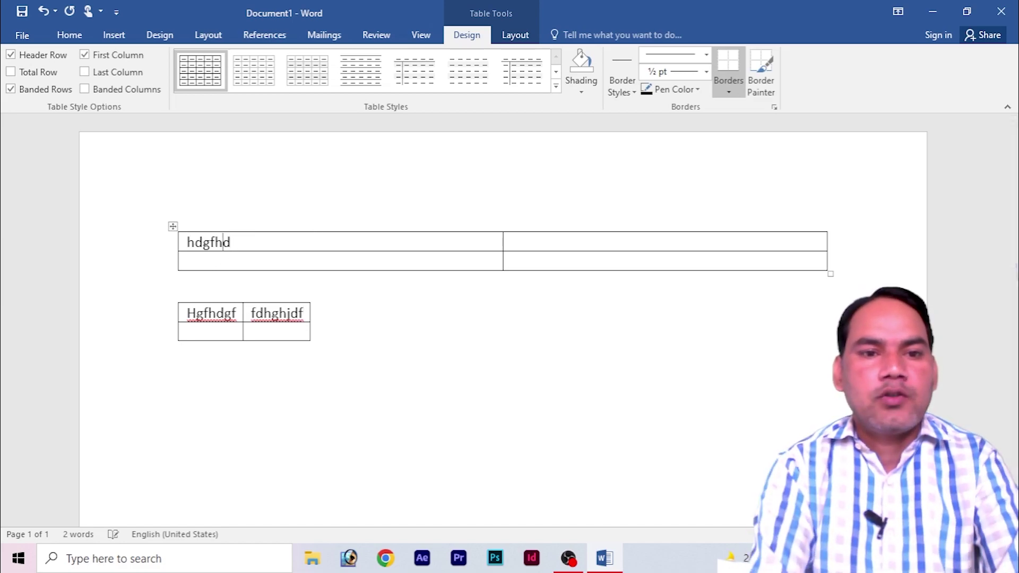
text(gh)
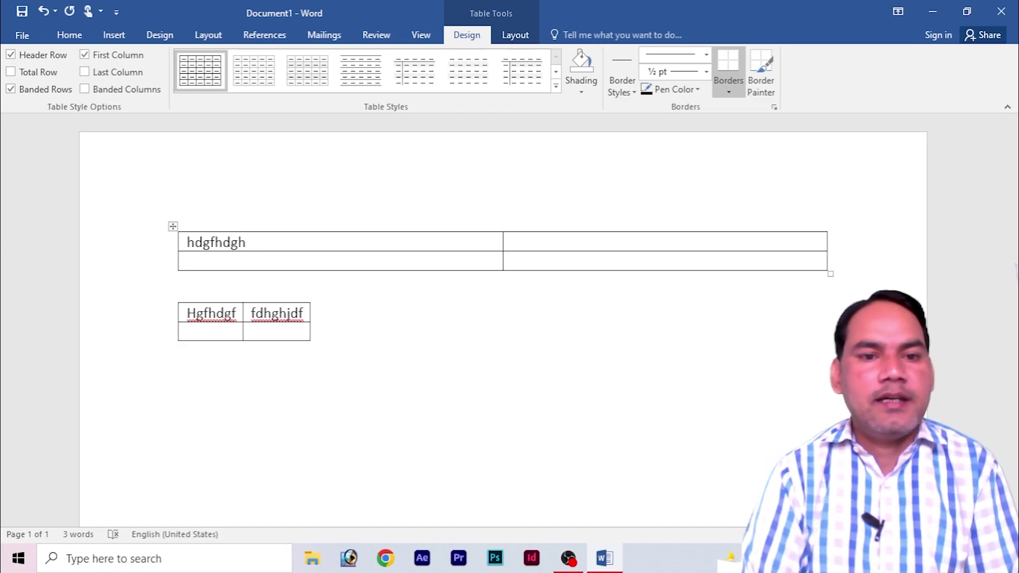
click(189, 373)
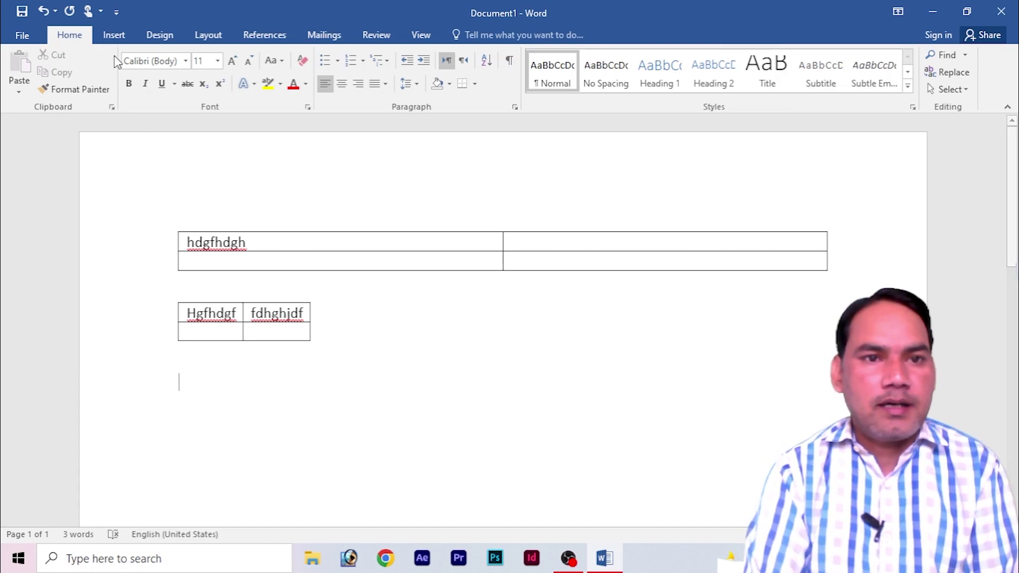
Step: Insert a third table of 4 columns and 3 rows with AutoFit to window
click(114, 36)
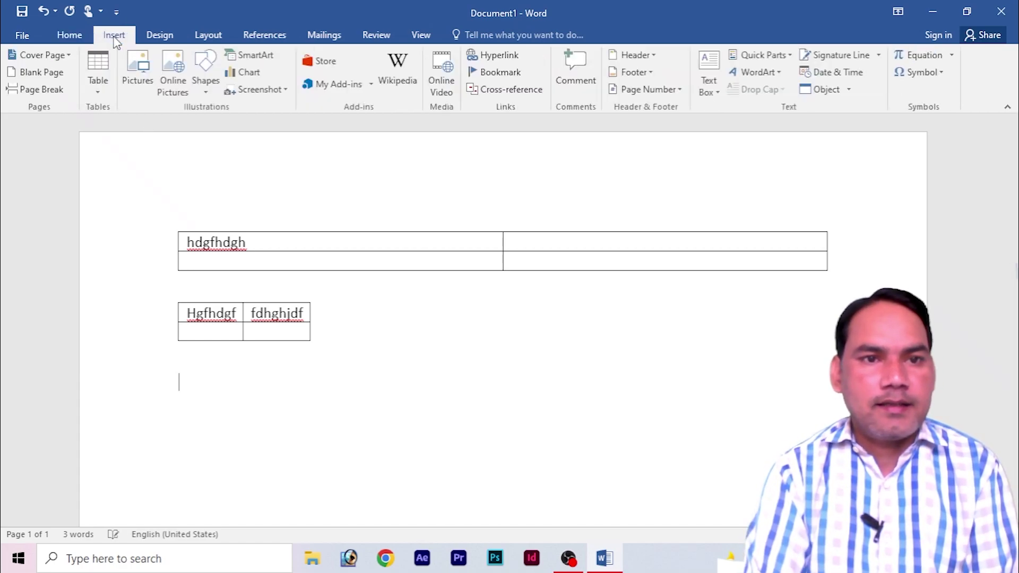
click(101, 94)
click(128, 242)
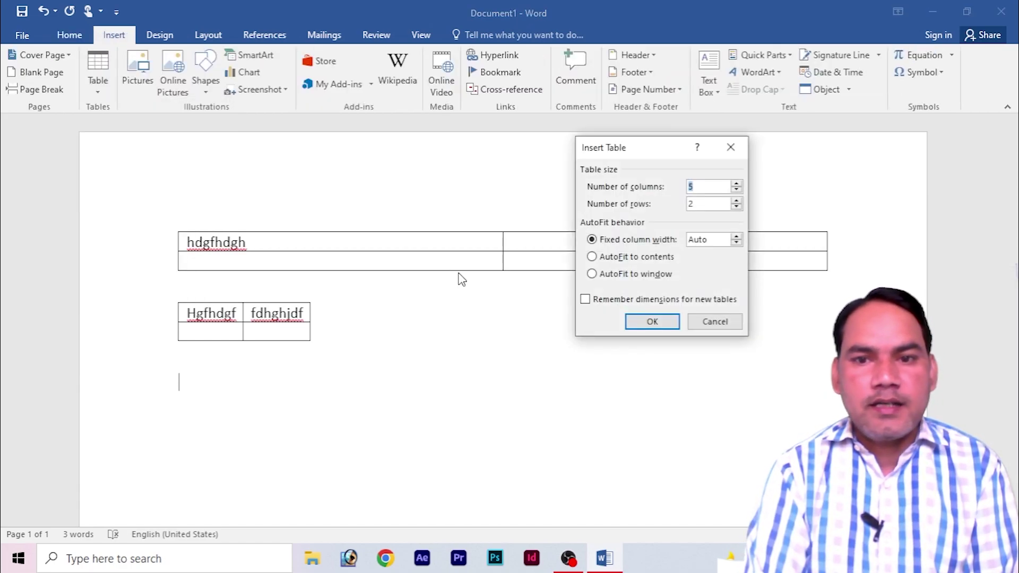
click(621, 275)
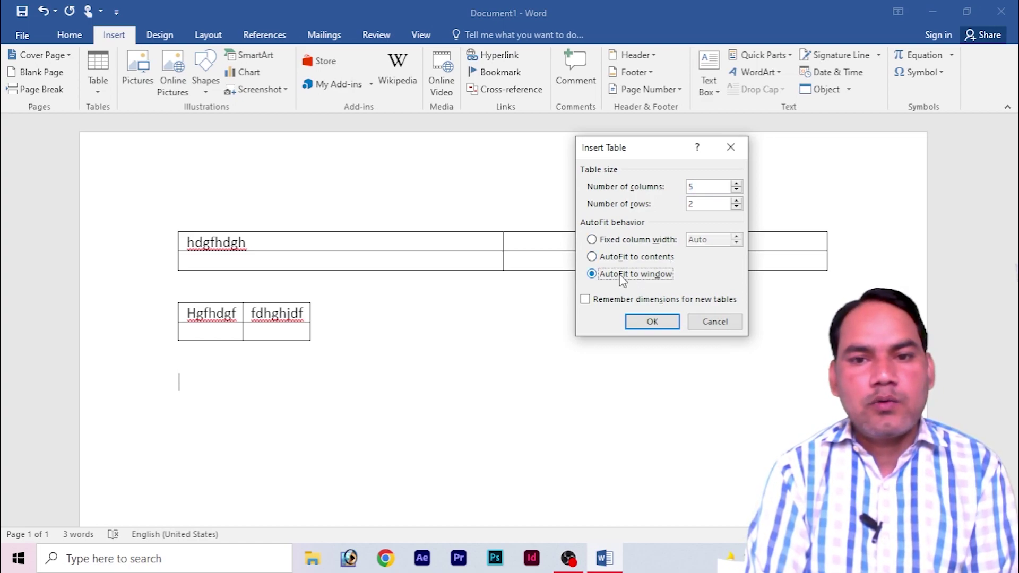
click(700, 188)
key(BackSpace)
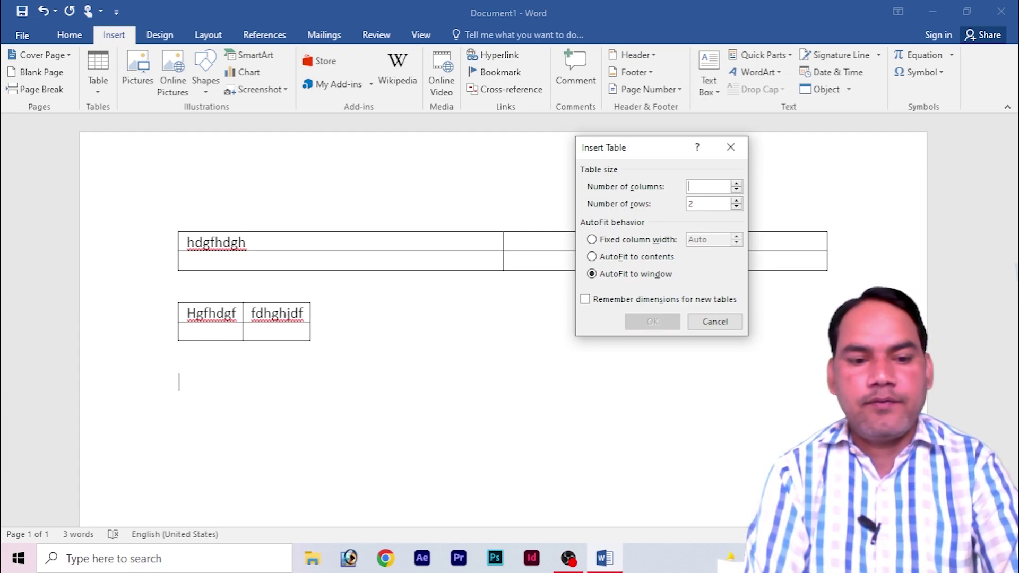
text(4)
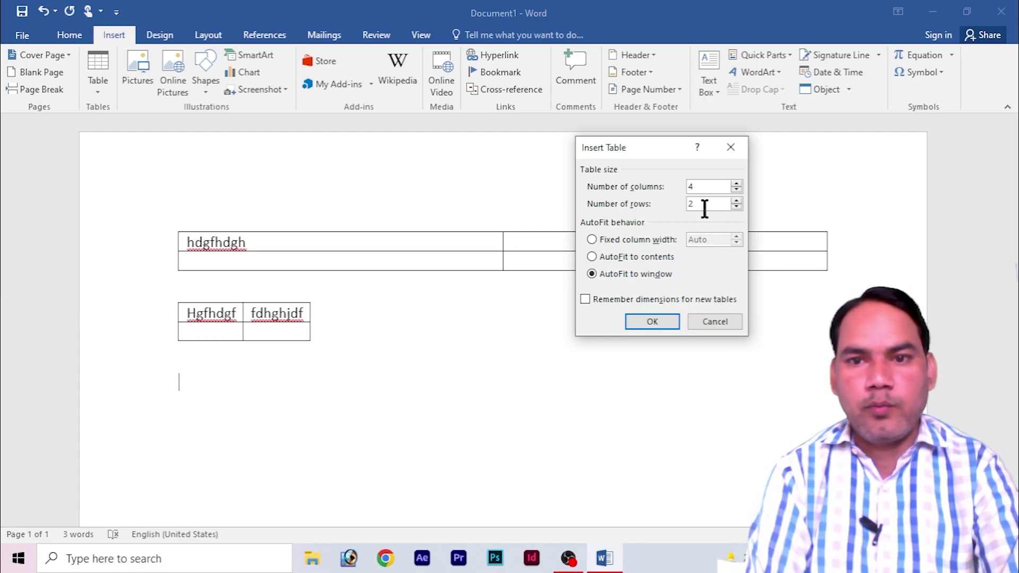
key(BackSpace)
text(4)
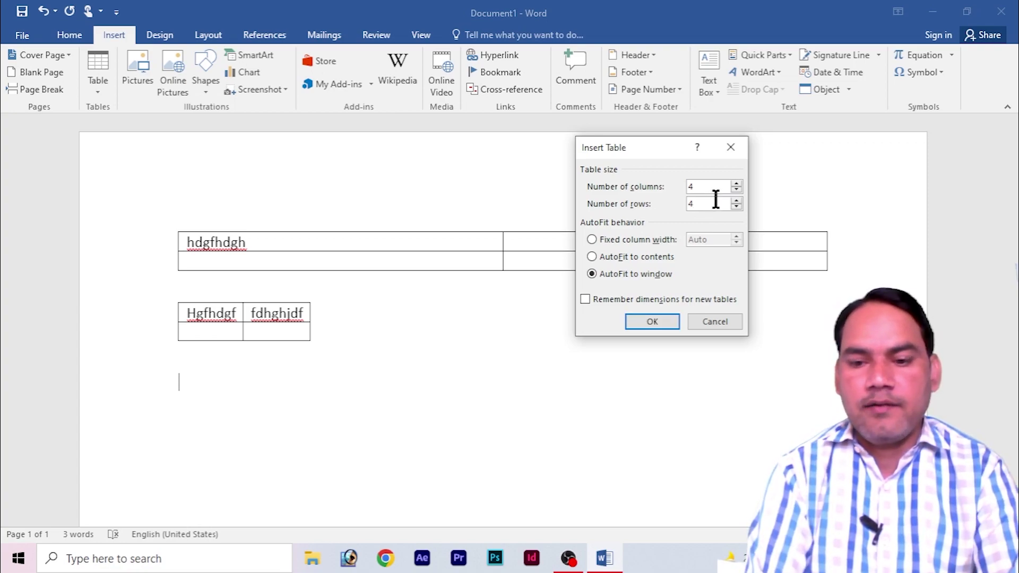
key(BackSpace)
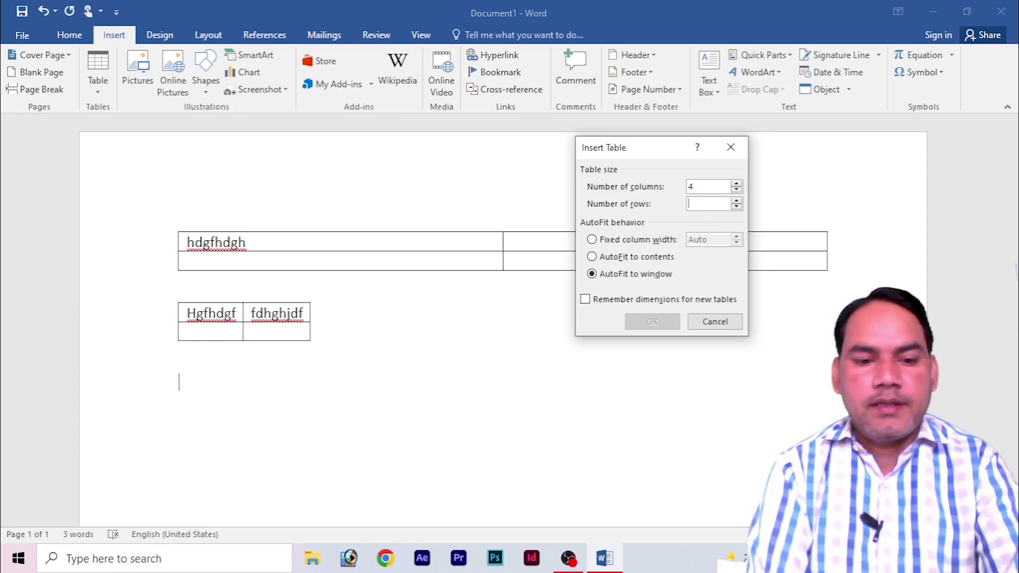
text(3)
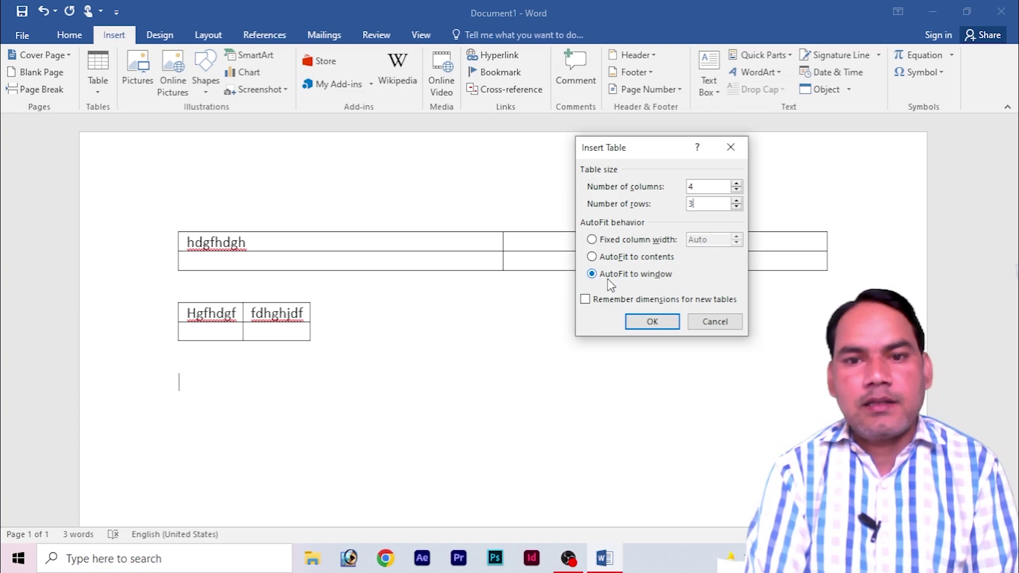
click(652, 321)
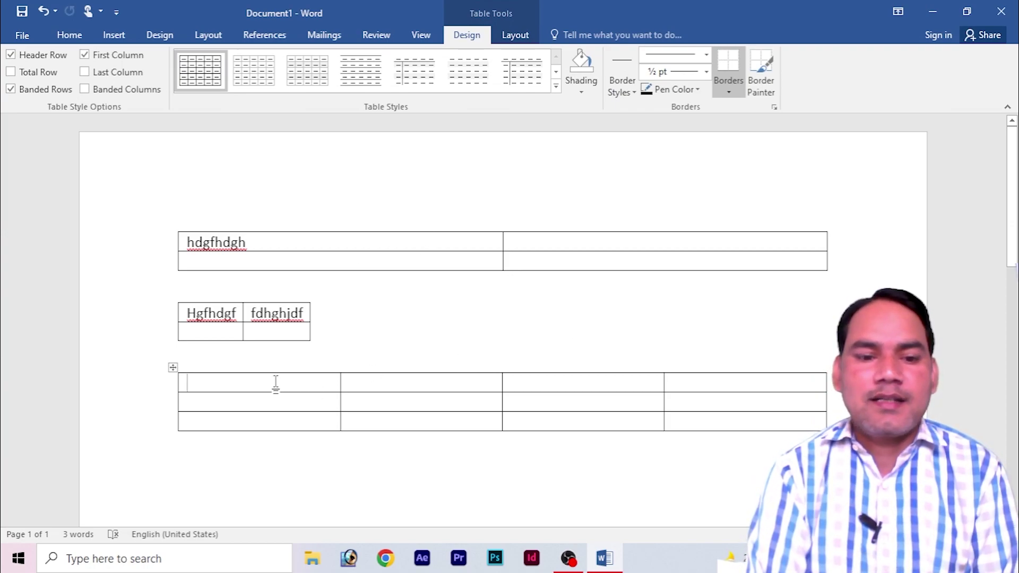
Step: Type wrapping sample text into the third table's first cell and the first table's second-row left cell
text(hfgsdh)
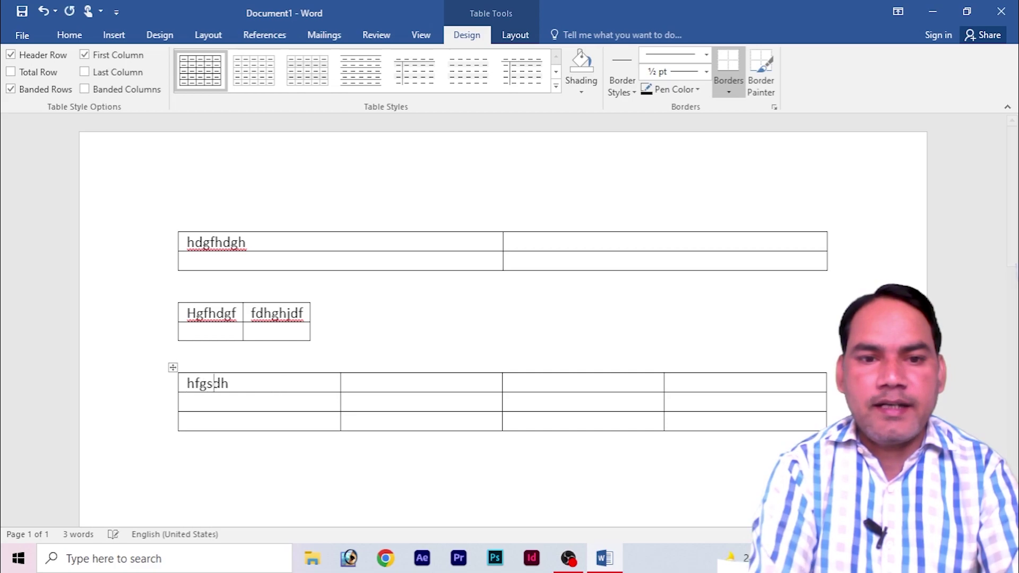
text(fgshfg)
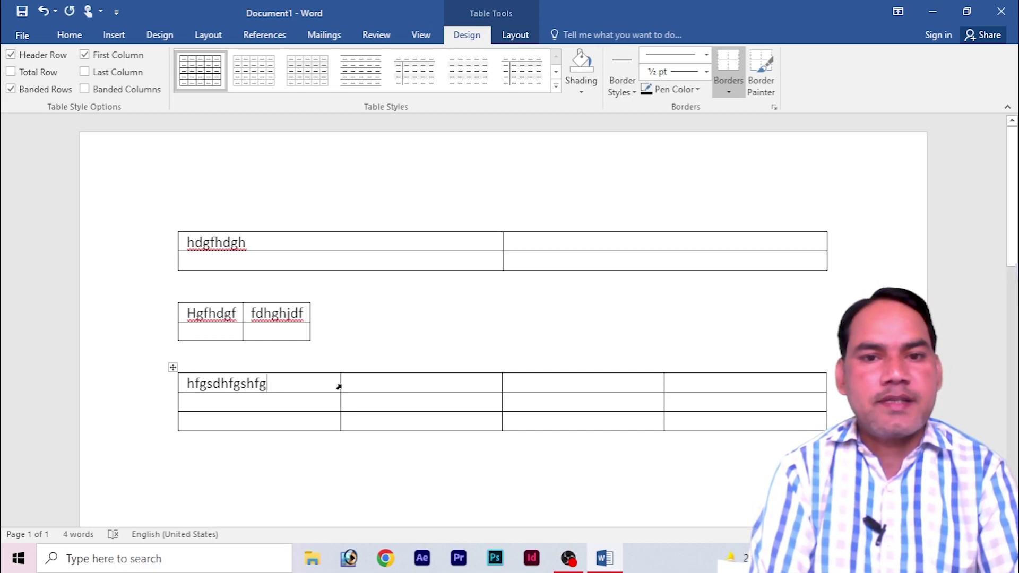
click(344, 242)
click(289, 264)
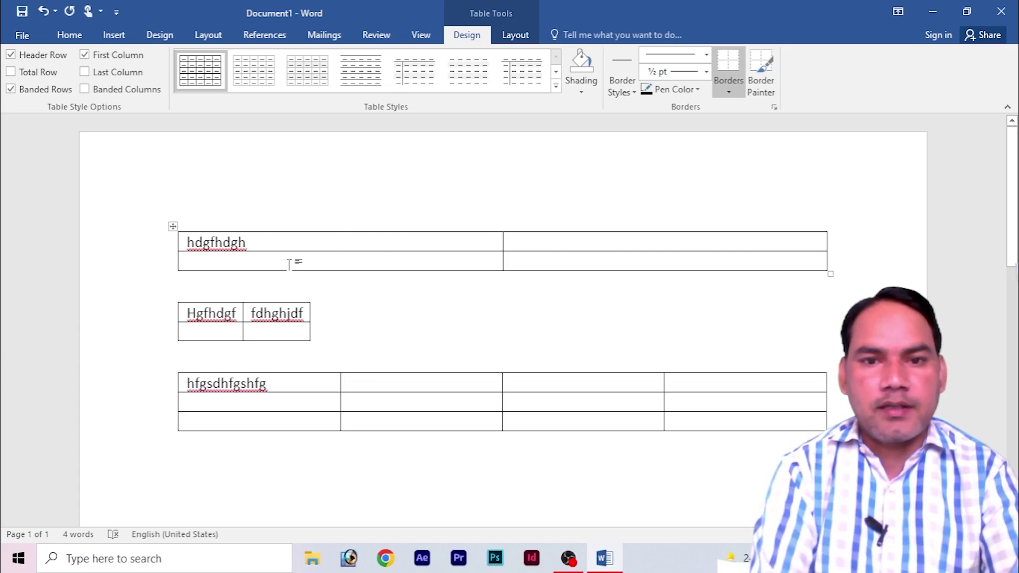
text(Yfgydgfhdfghdfgh dfh)
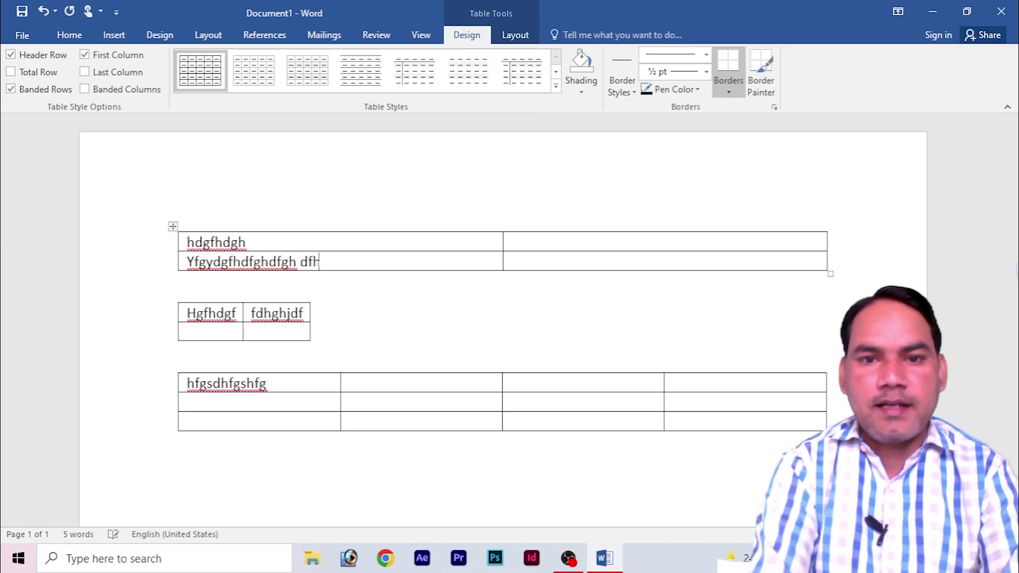
text(gfdhgfhgjfdhgjhdfjghdfjghfdjg)
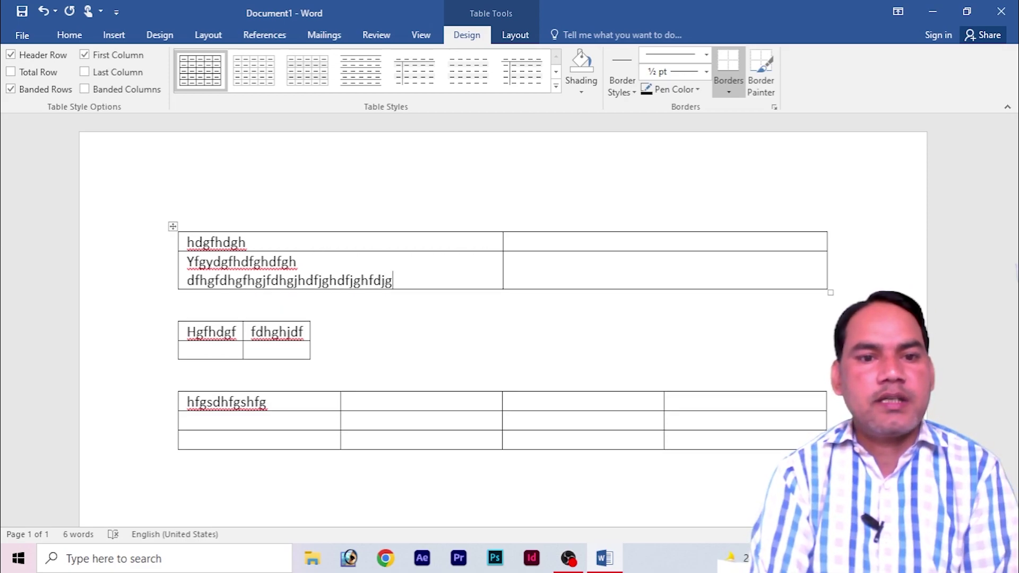
click(275, 406)
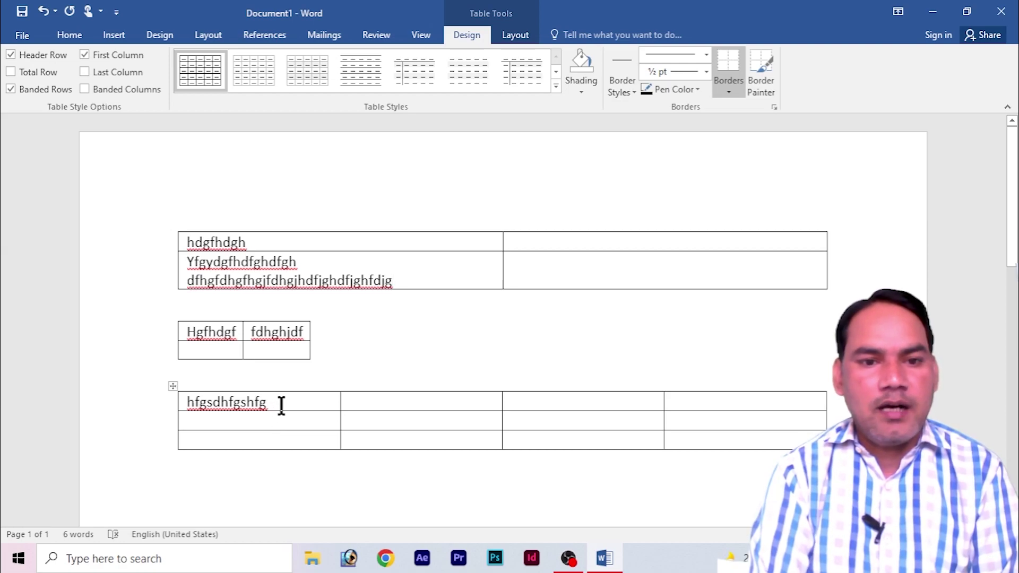
text(hgsdfdsgfhdgshf)
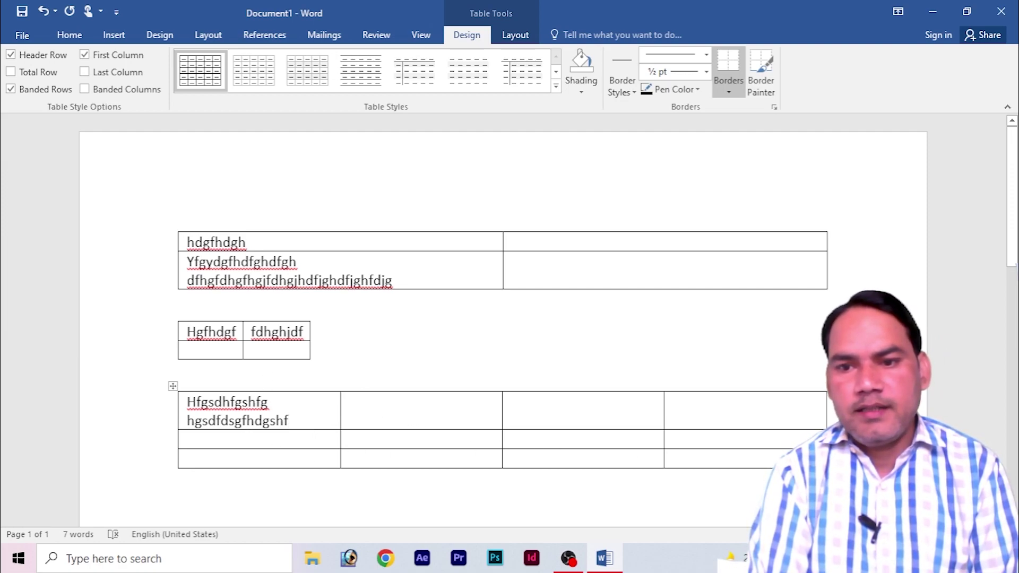
click(791, 268)
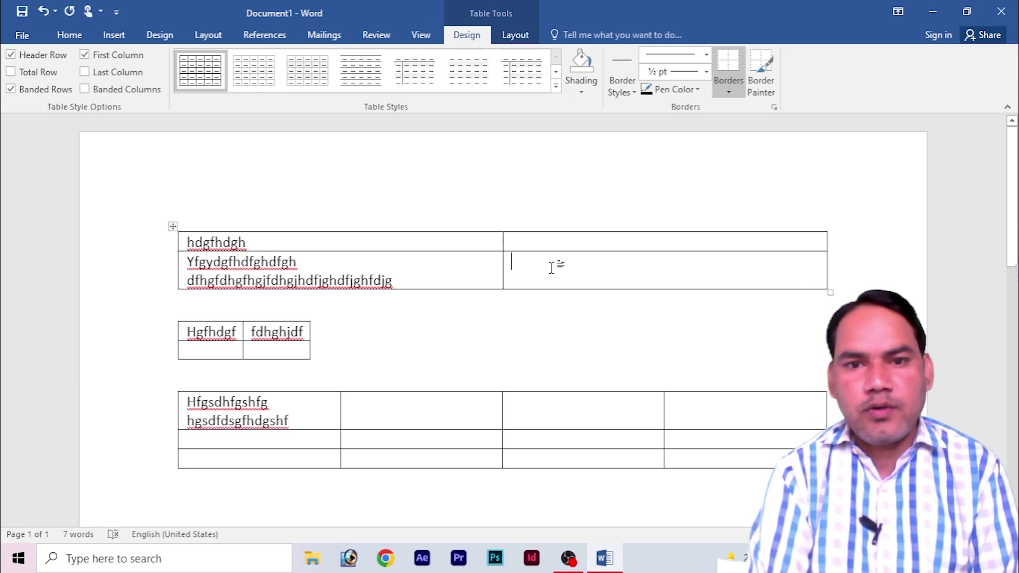
click(464, 241)
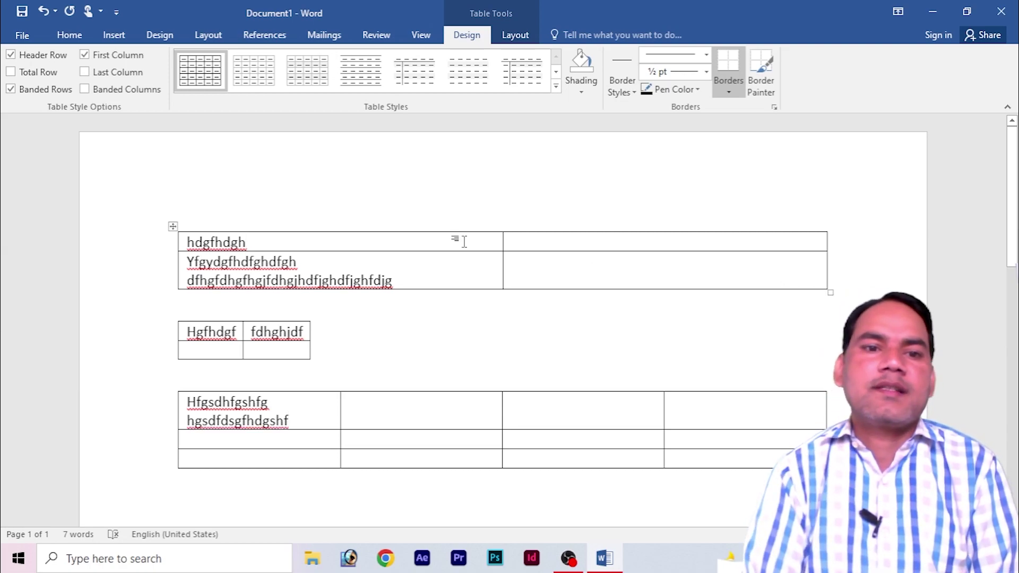
click(267, 350)
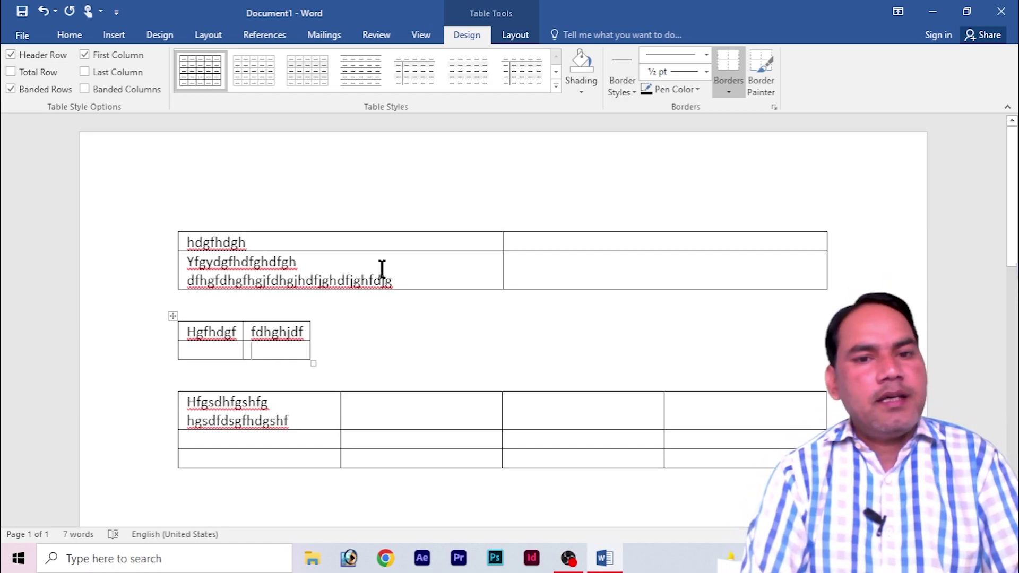
click(399, 262)
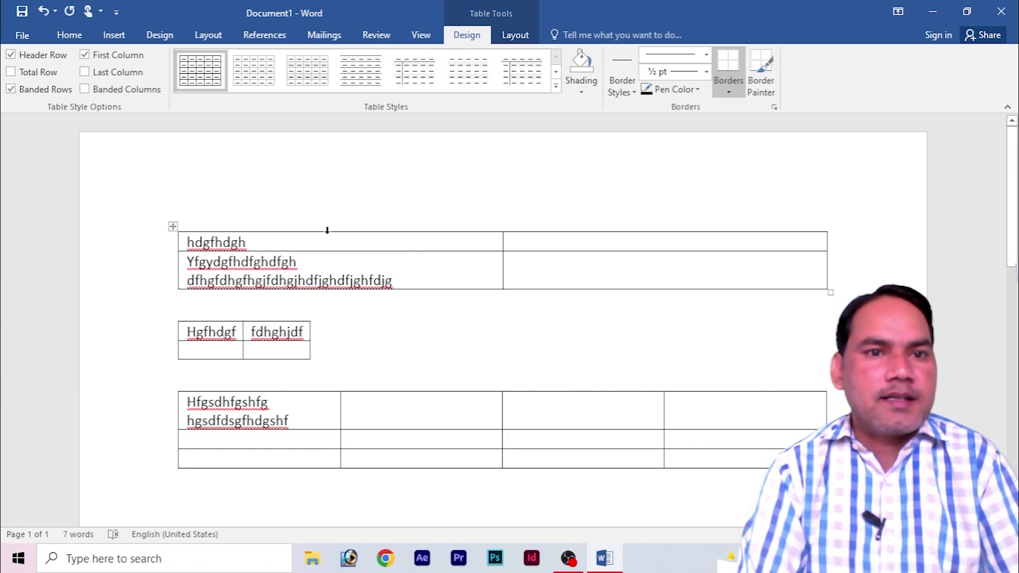
Step: Delete the wide first table and then the small 2x2 table using Layout > Delete > Delete Table
click(173, 226)
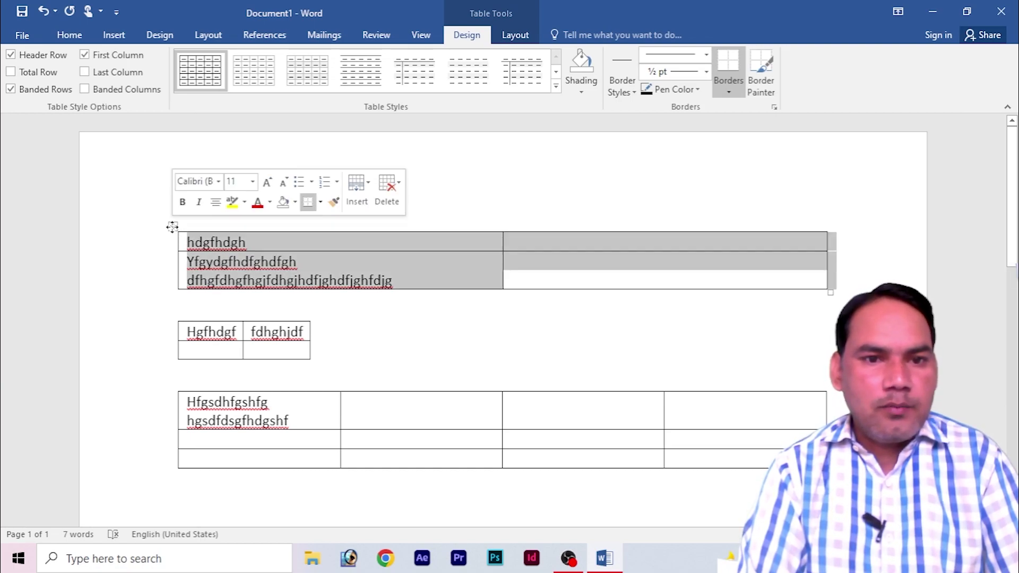
click(515, 35)
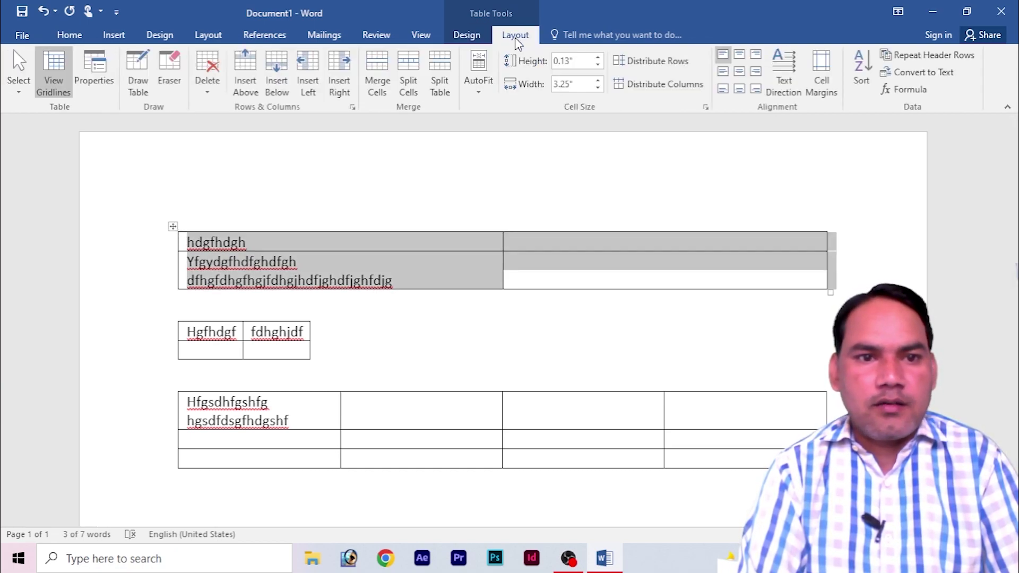
click(208, 91)
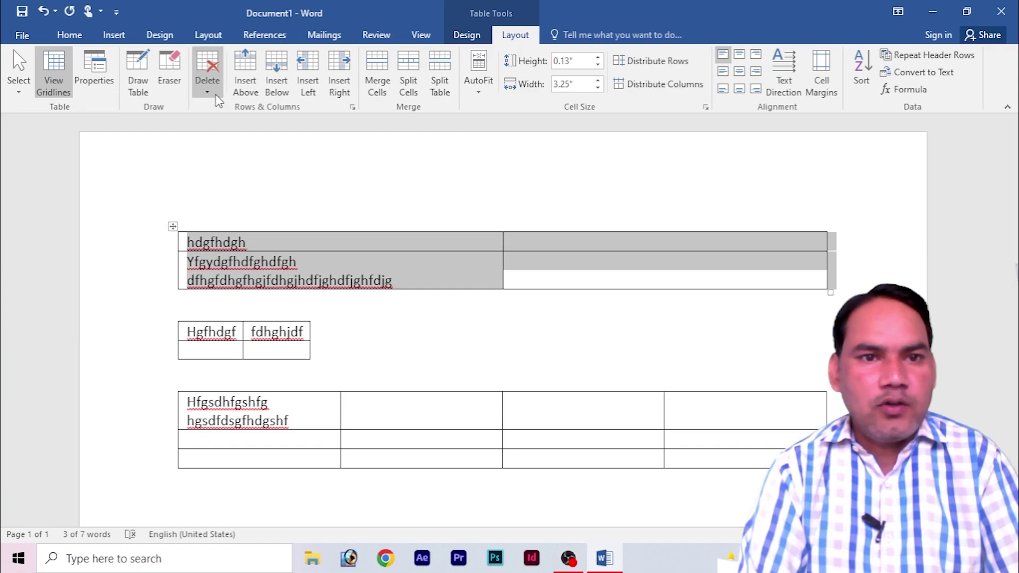
click(237, 162)
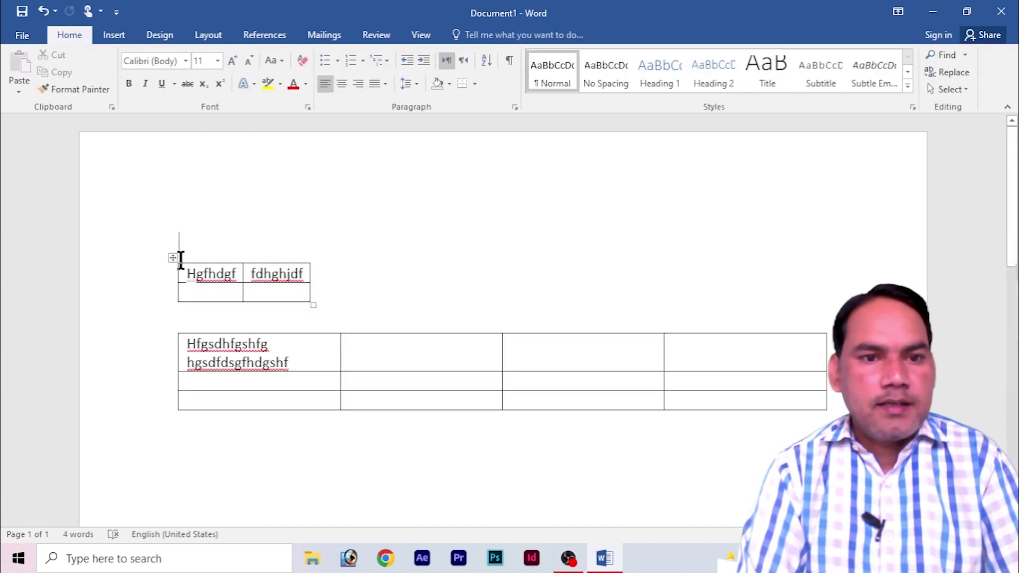
click(173, 258)
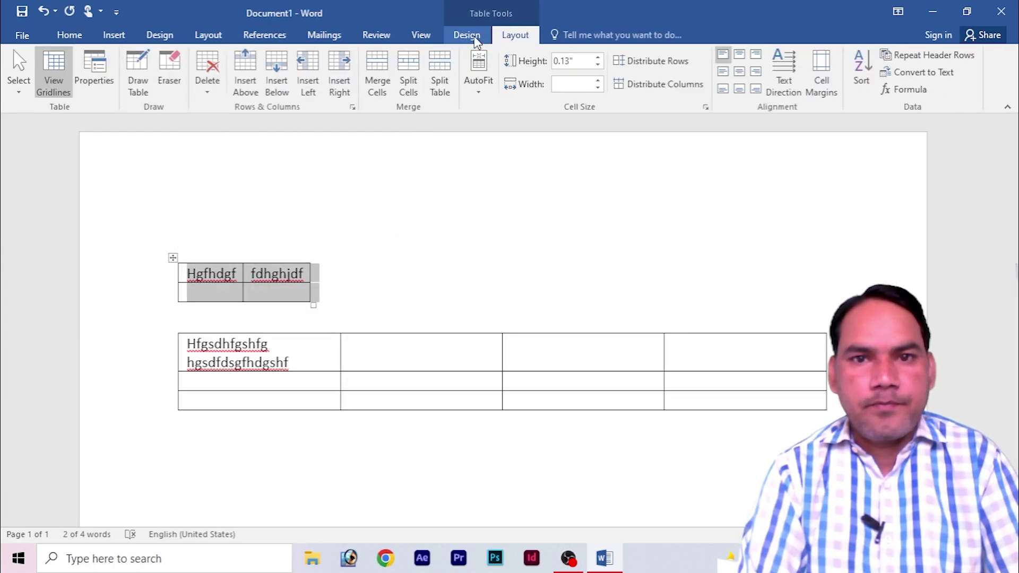
click(208, 90)
click(234, 162)
click(380, 310)
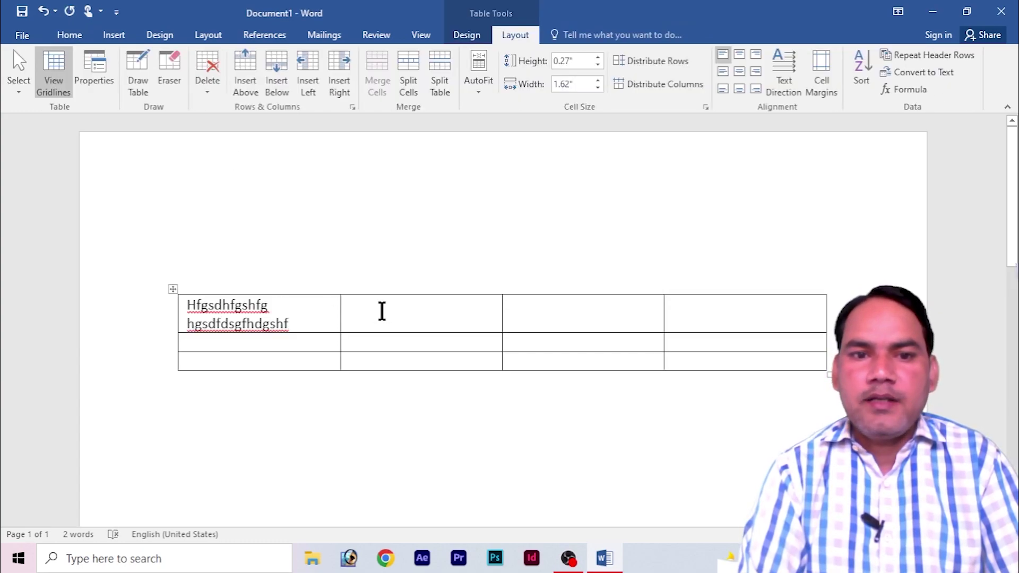
click(422, 344)
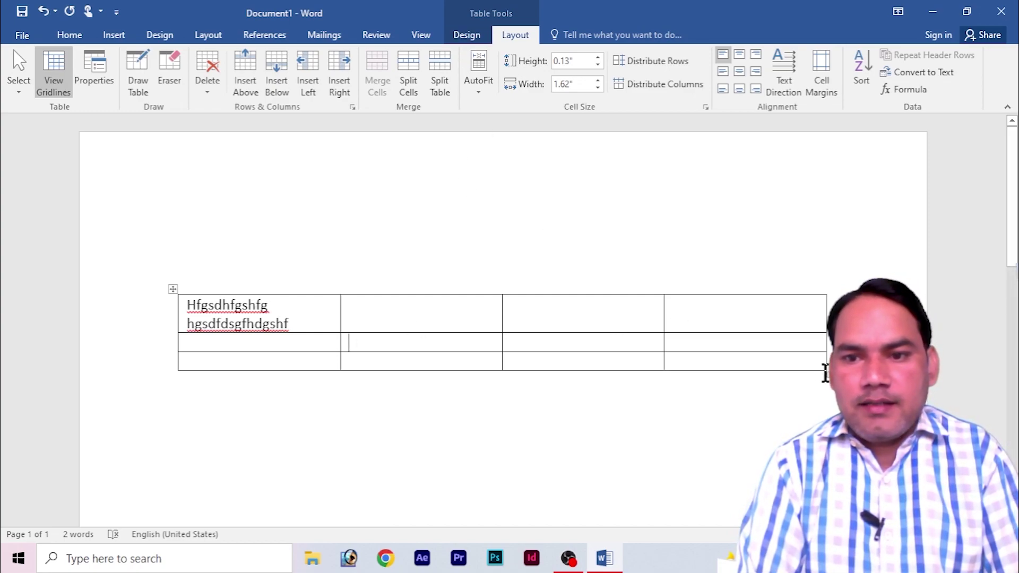
Step: Make the 4-column table slightly narrower with taller rows and move it higher on the page
drag(825, 370, 820, 394)
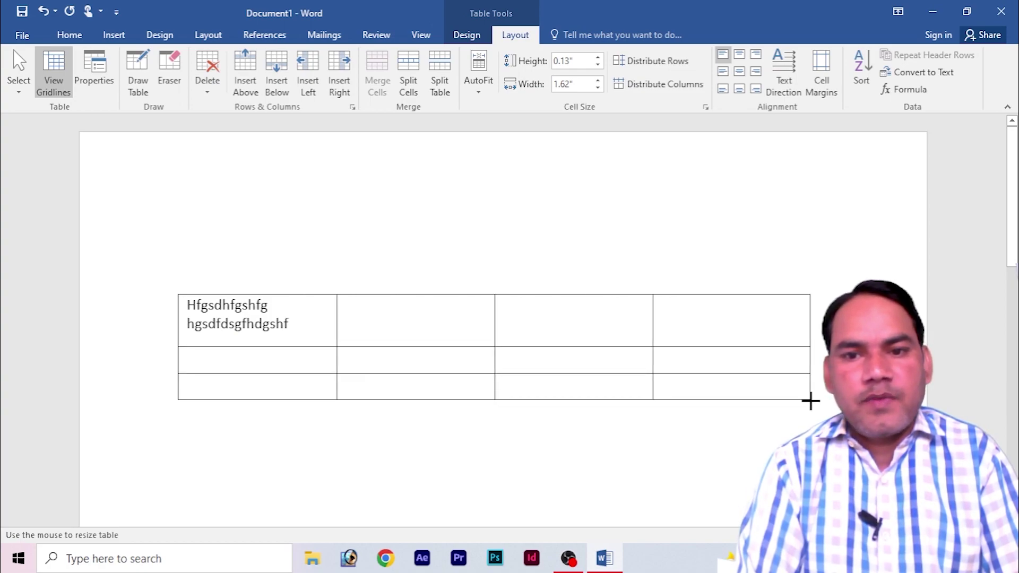
drag(820, 393, 811, 400)
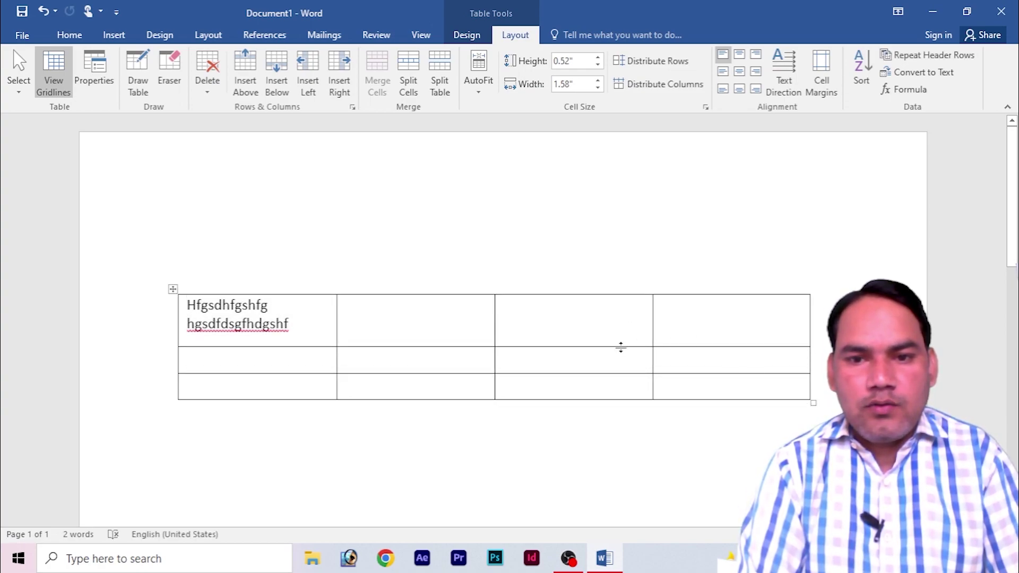
drag(621, 347, 620, 345)
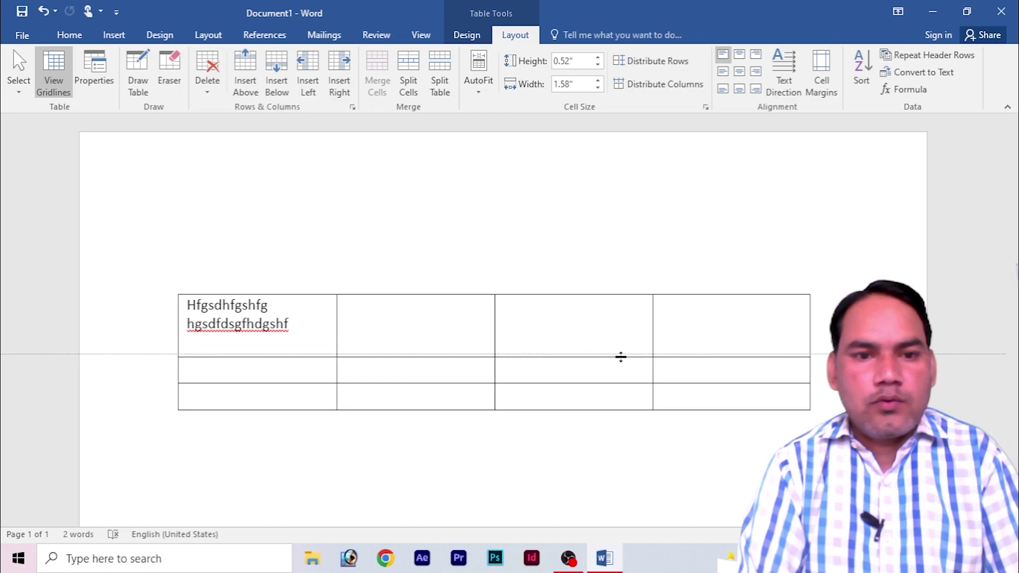
key(ctrl+z)
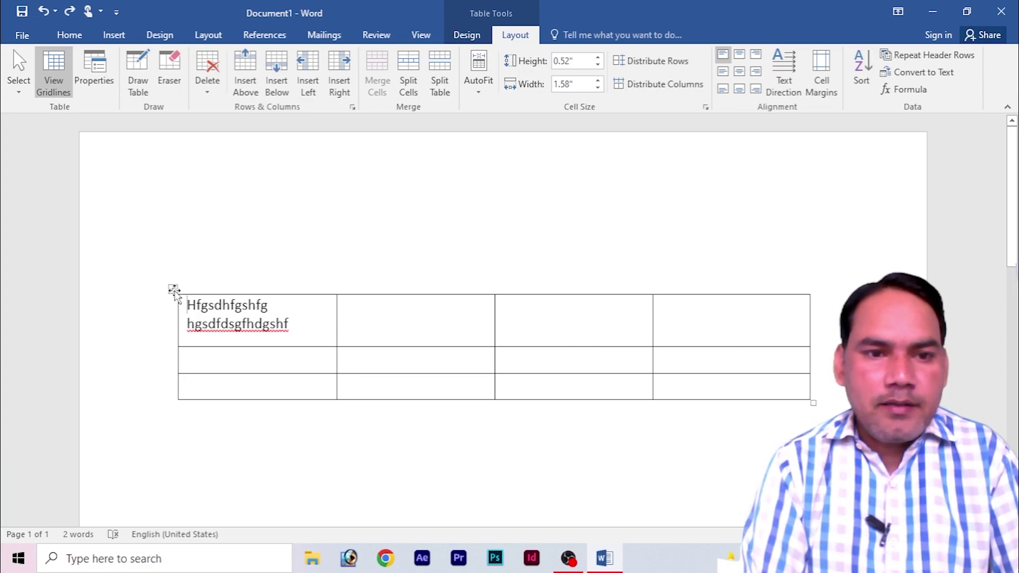
drag(173, 289, 173, 213)
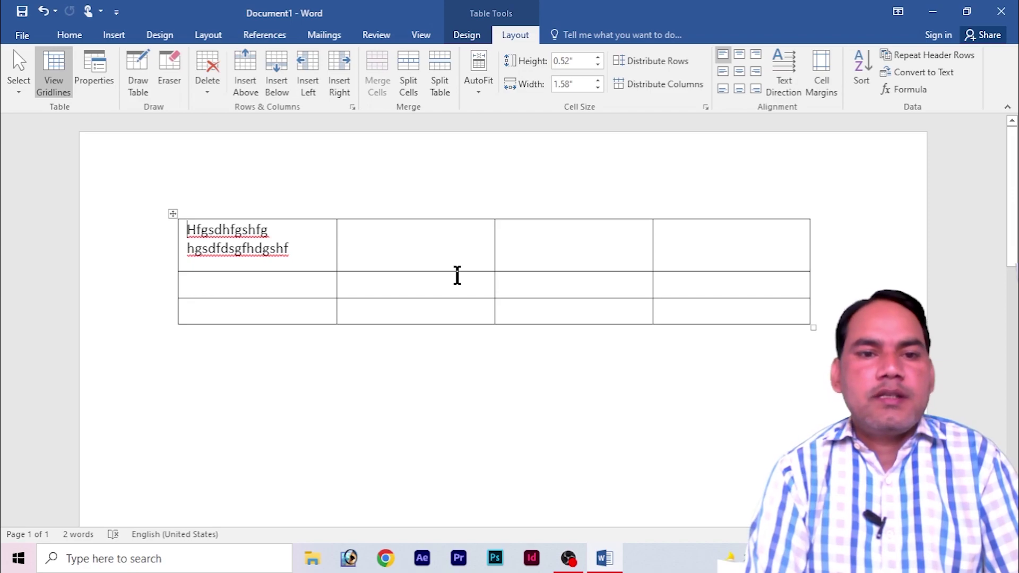
click(237, 378)
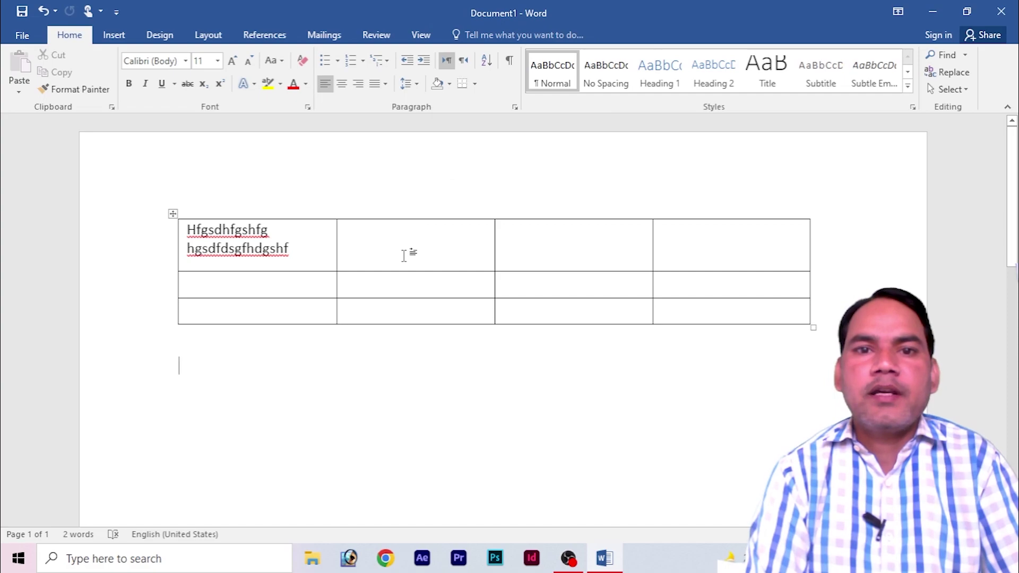
click(539, 251)
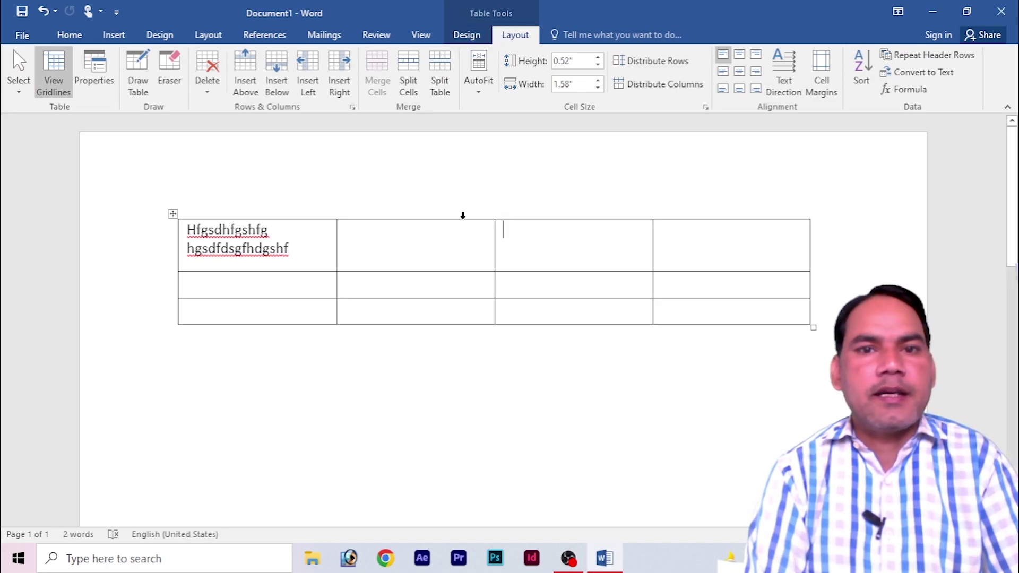
click(377, 387)
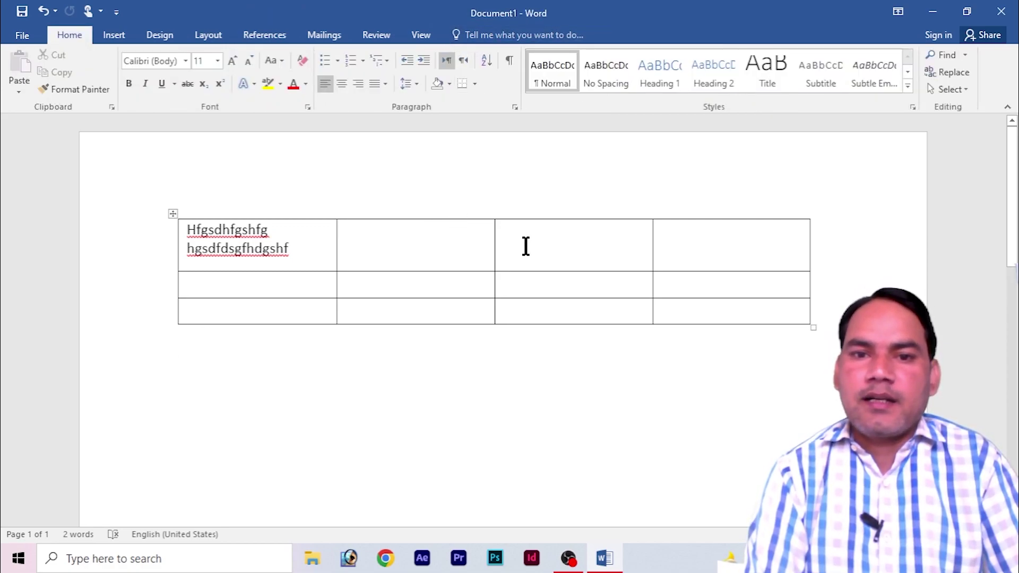
click(544, 259)
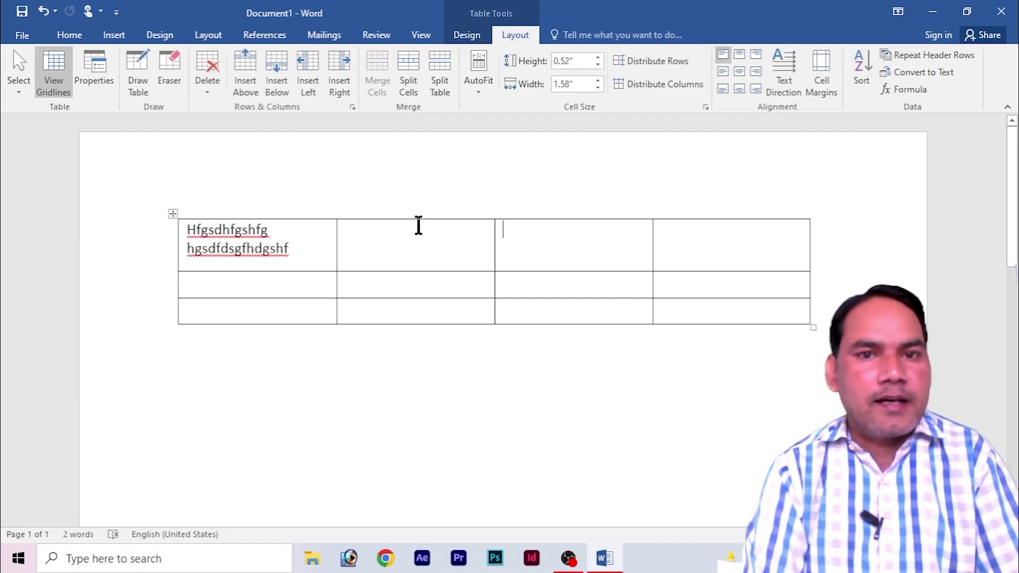
Step: Clear the first cell's text and shade the header cells blue-grey, orange, gold and green
click(467, 35)
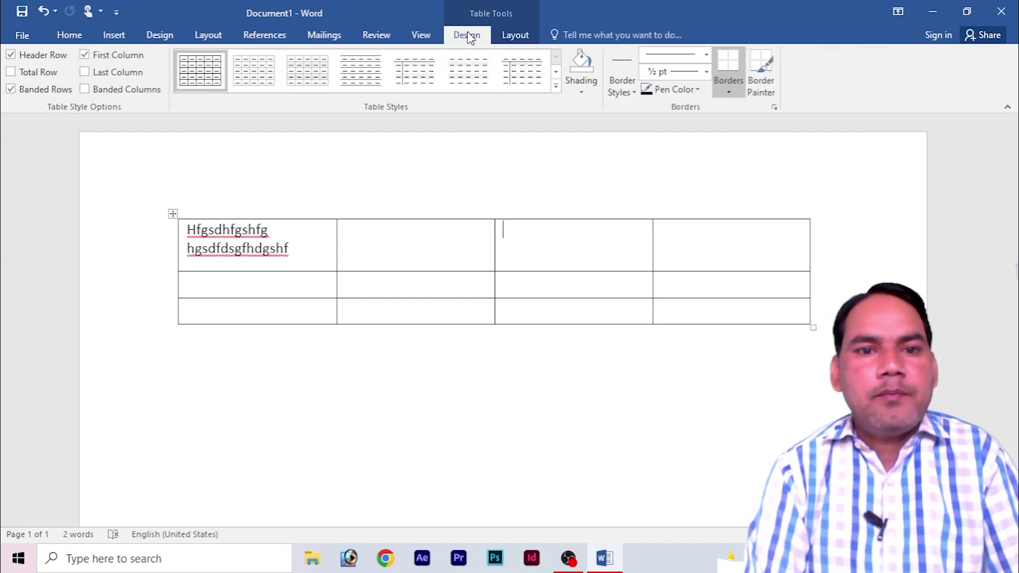
drag(312, 260, 196, 229)
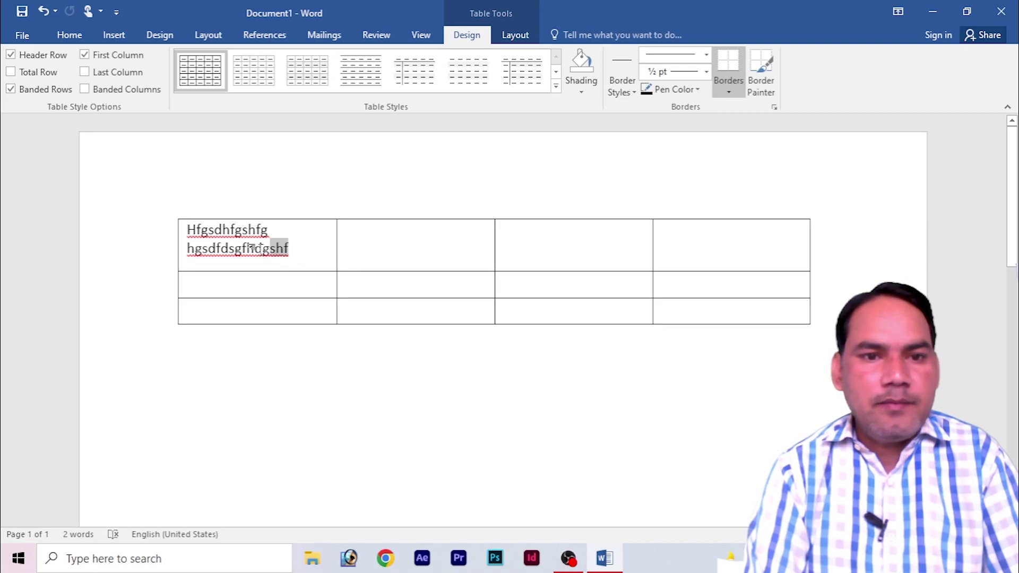
key(Delete)
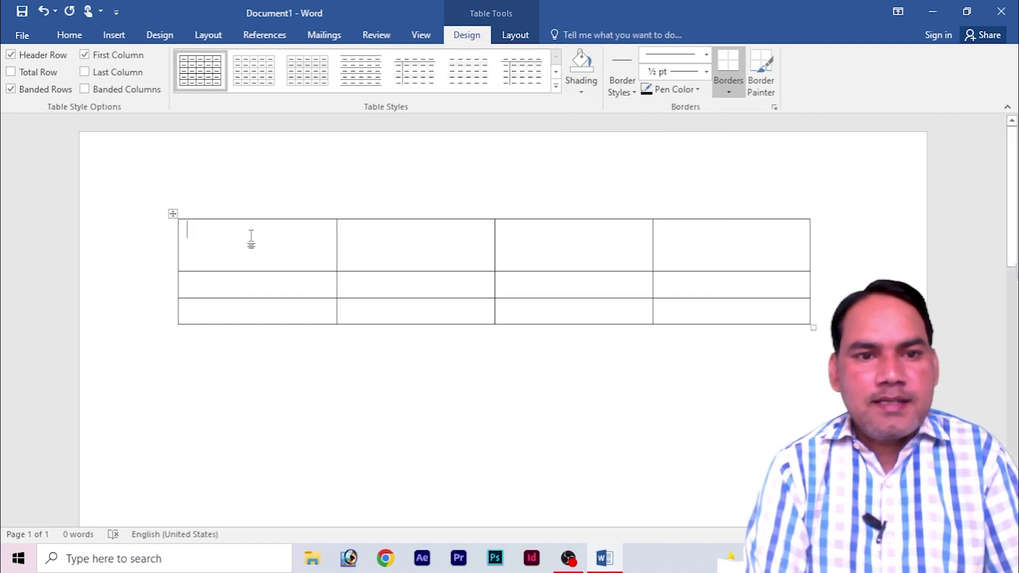
click(582, 93)
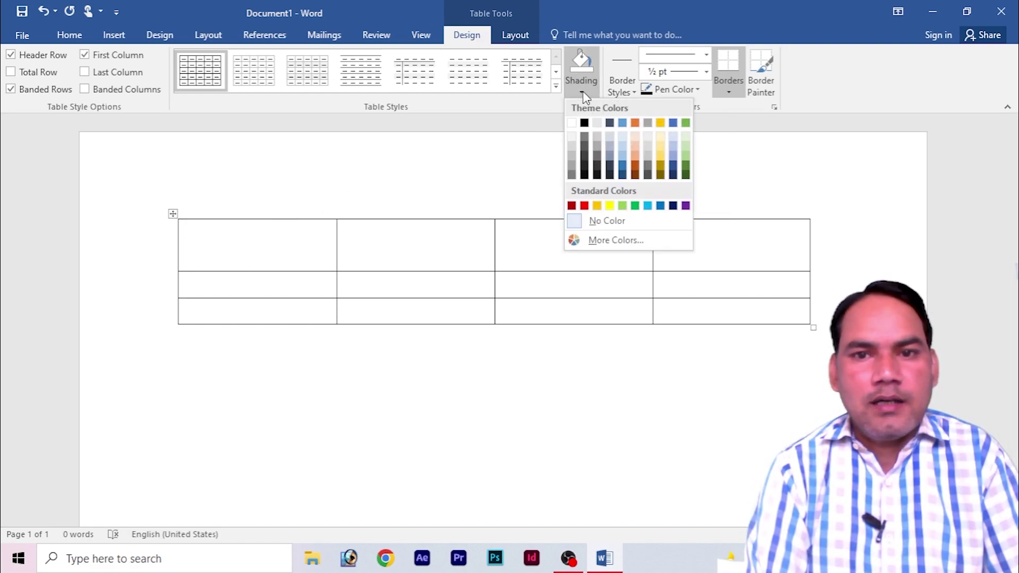
click(609, 155)
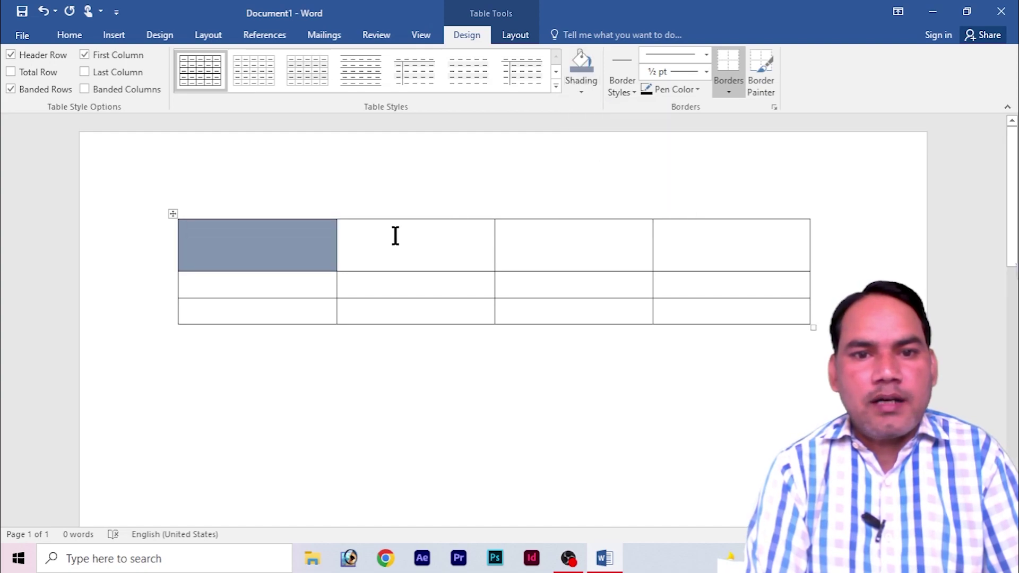
click(581, 92)
click(632, 164)
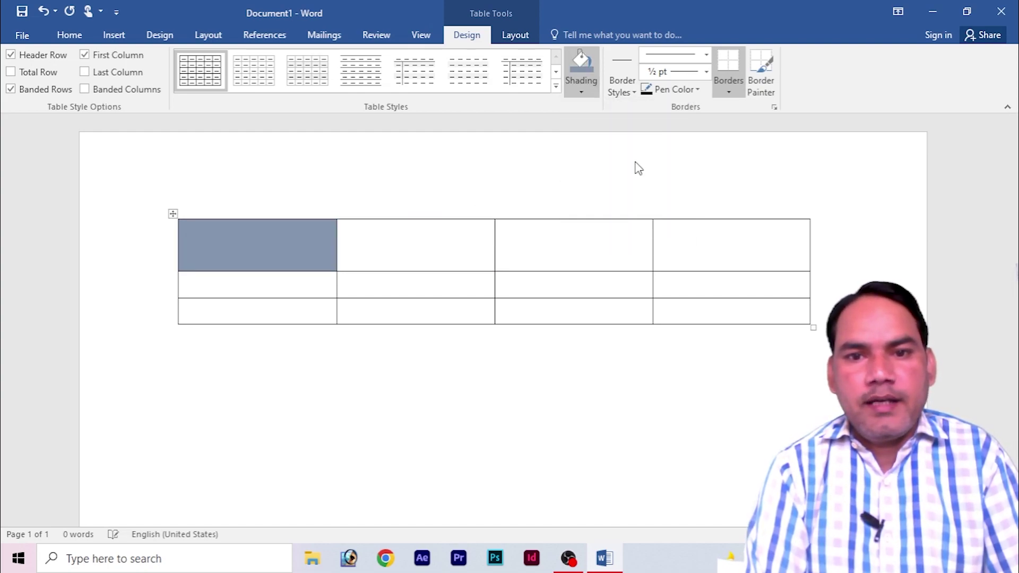
click(571, 243)
click(579, 91)
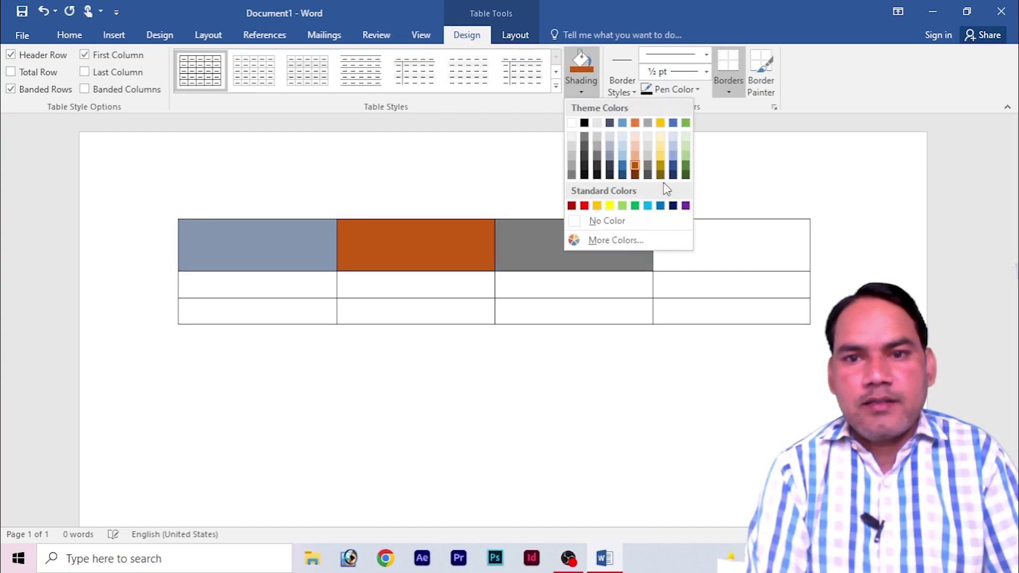
click(664, 168)
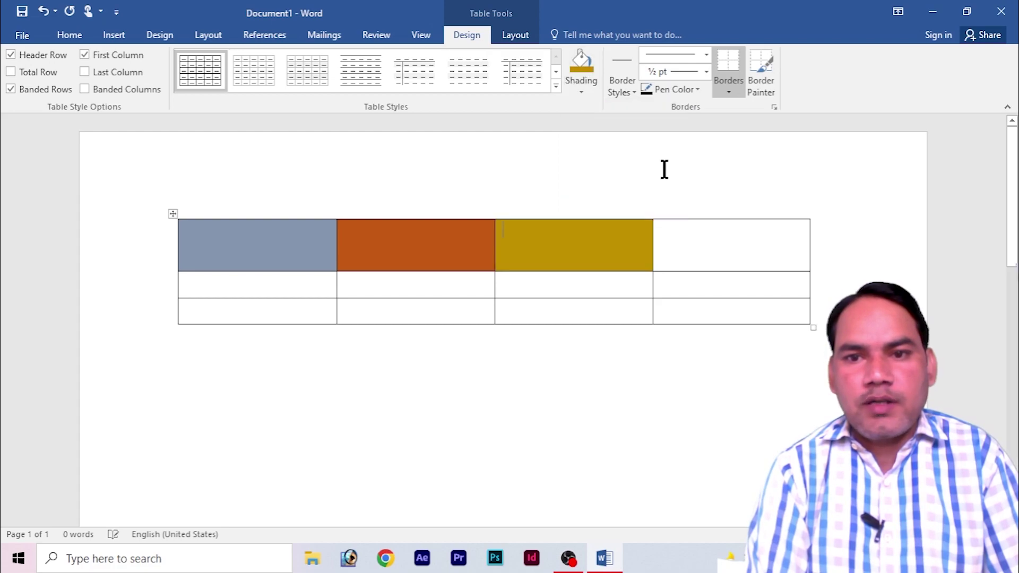
click(582, 85)
click(635, 206)
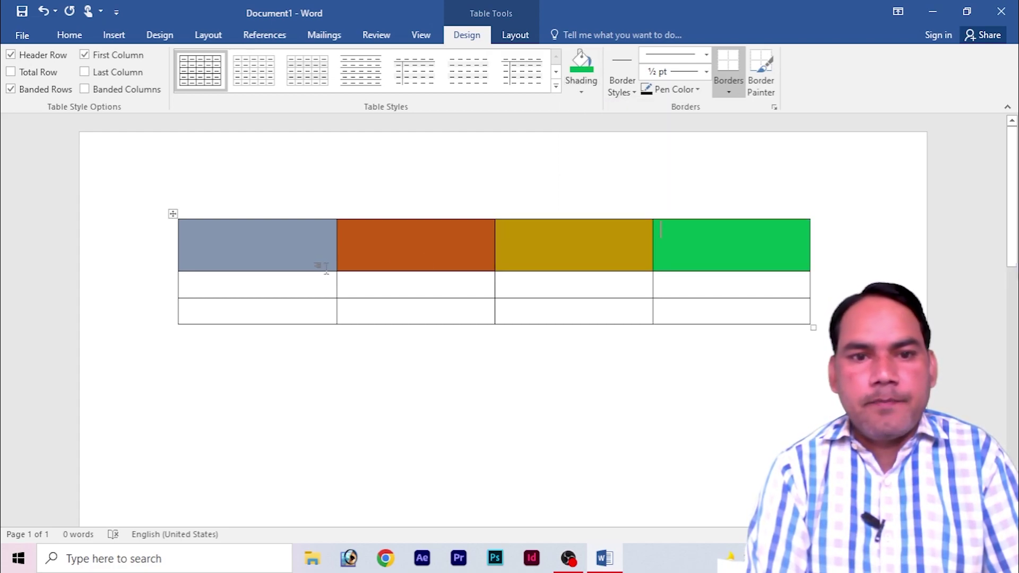
Step: Fill row 2 blue and row 3 red, then recolour row 3's second cell green and last cell black
drag(266, 287, 762, 286)
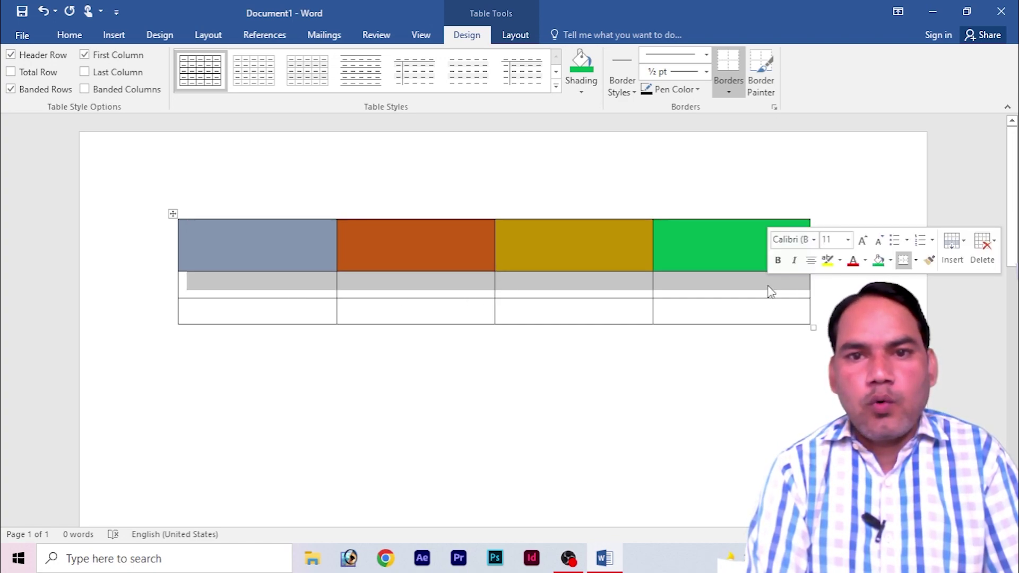
click(585, 87)
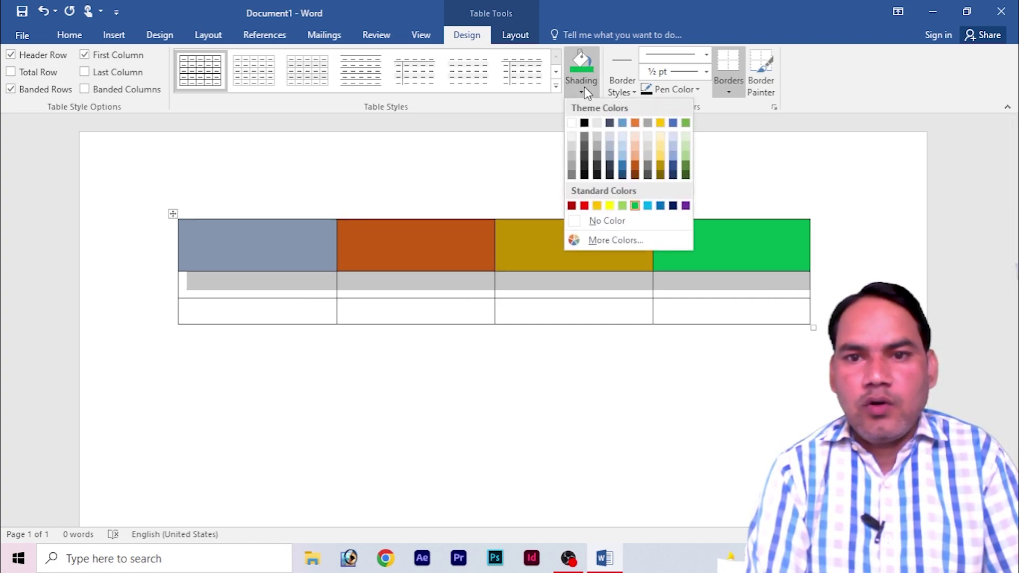
click(622, 165)
drag(328, 311, 744, 313)
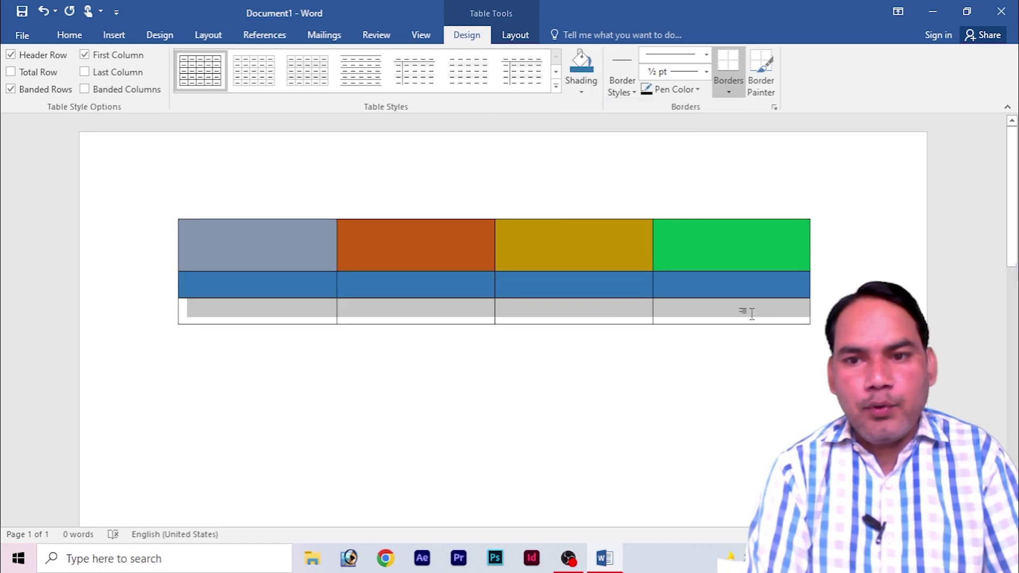
click(582, 93)
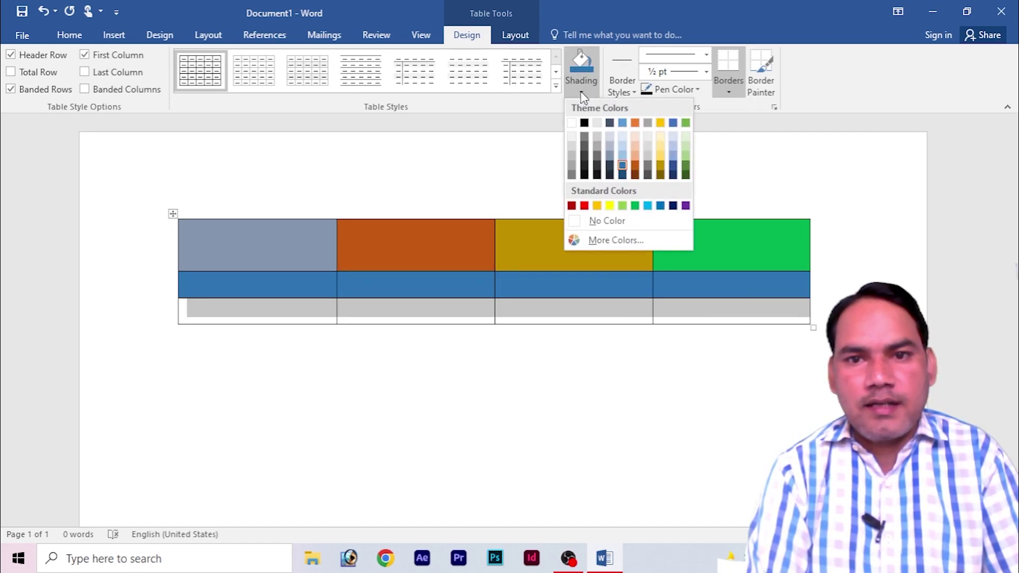
click(584, 206)
click(454, 306)
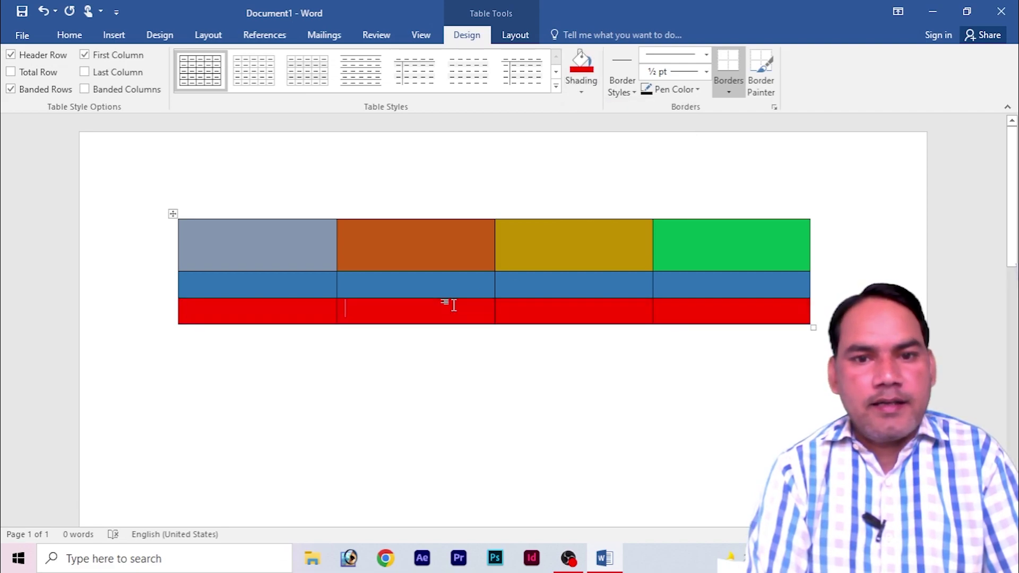
click(587, 88)
click(635, 206)
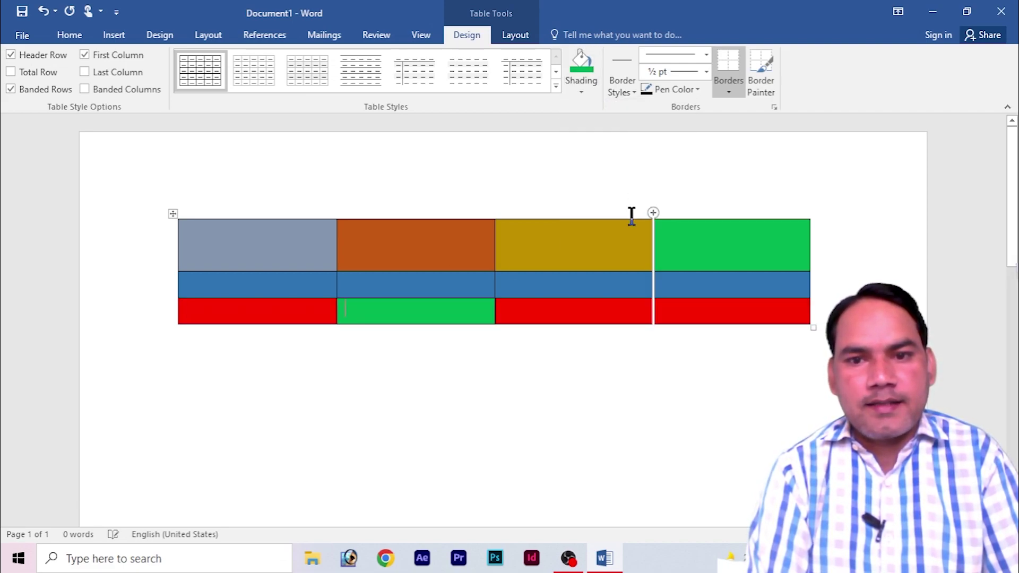
click(582, 92)
click(597, 176)
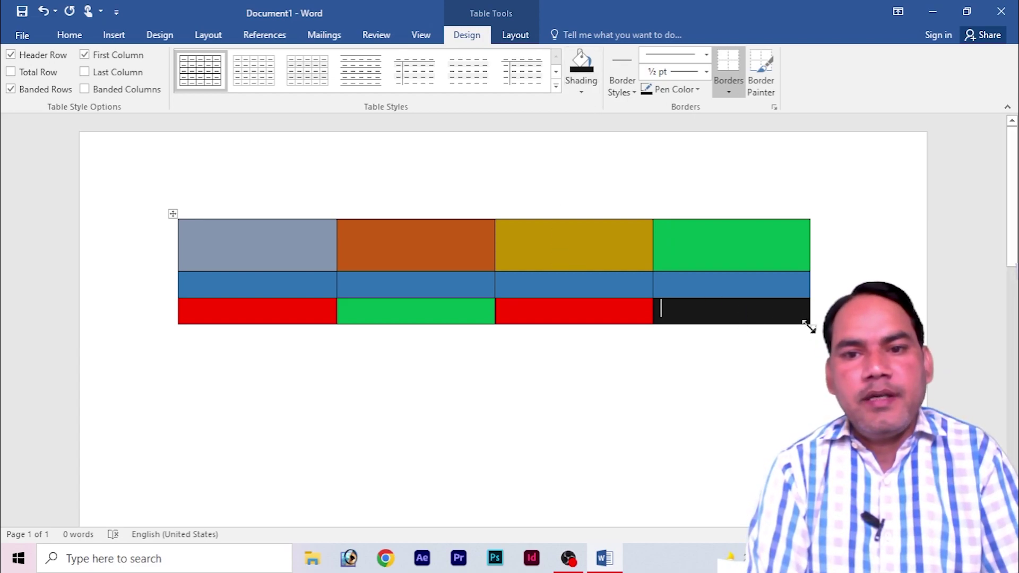
Step: Enlarge the shaded table, narrow the first column and make the header row taller
mouse_move(814, 327)
mouse_down()
mouse_move(596, 316)
mouse_move(827, 353)
mouse_move(824, 323)
mouse_move(820, 334)
mouse_up()
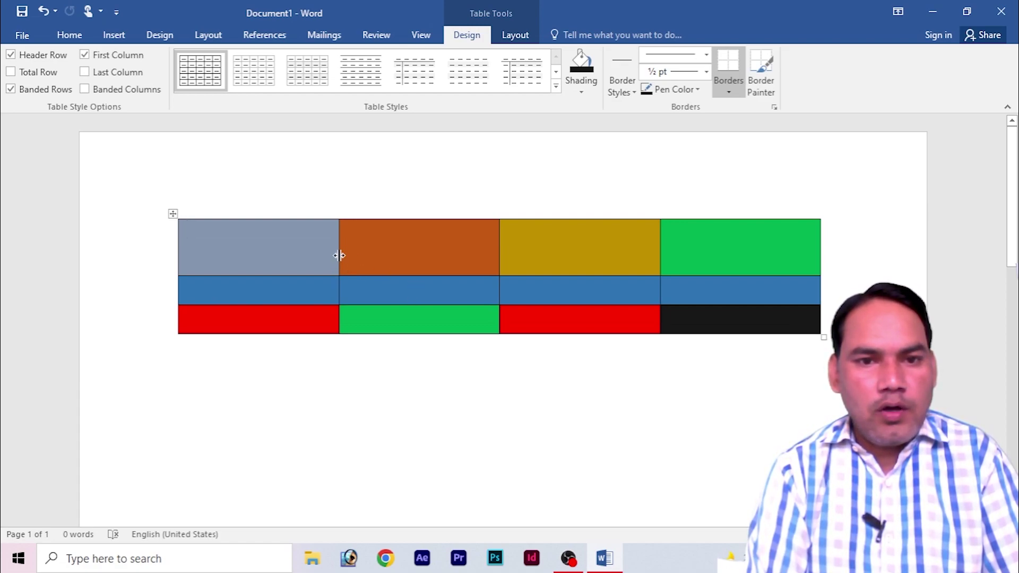
mouse_move(340, 256)
mouse_down()
mouse_move(410, 274)
mouse_move(303, 266)
mouse_up()
drag(433, 275, 432, 255)
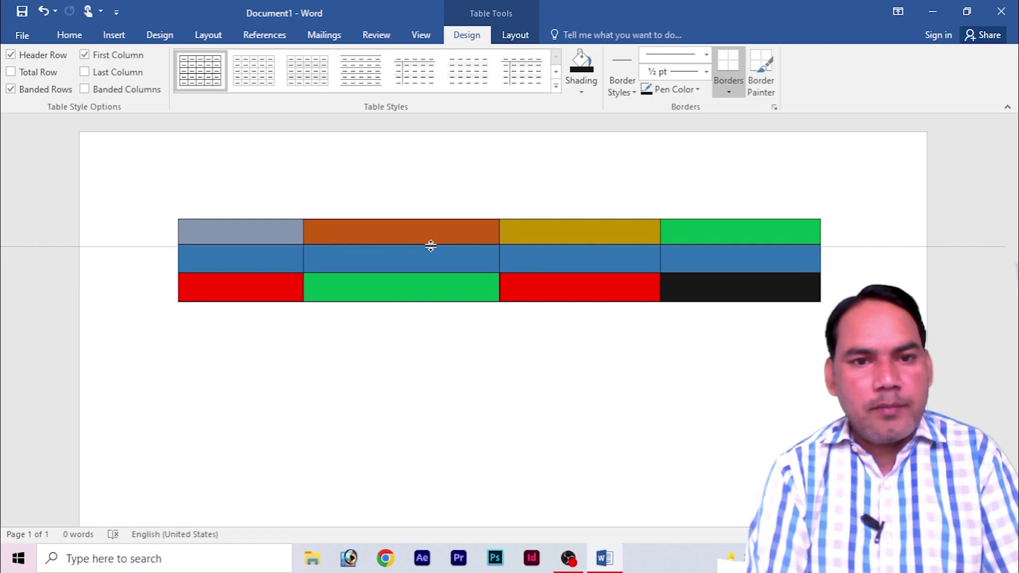
drag(432, 255, 431, 263)
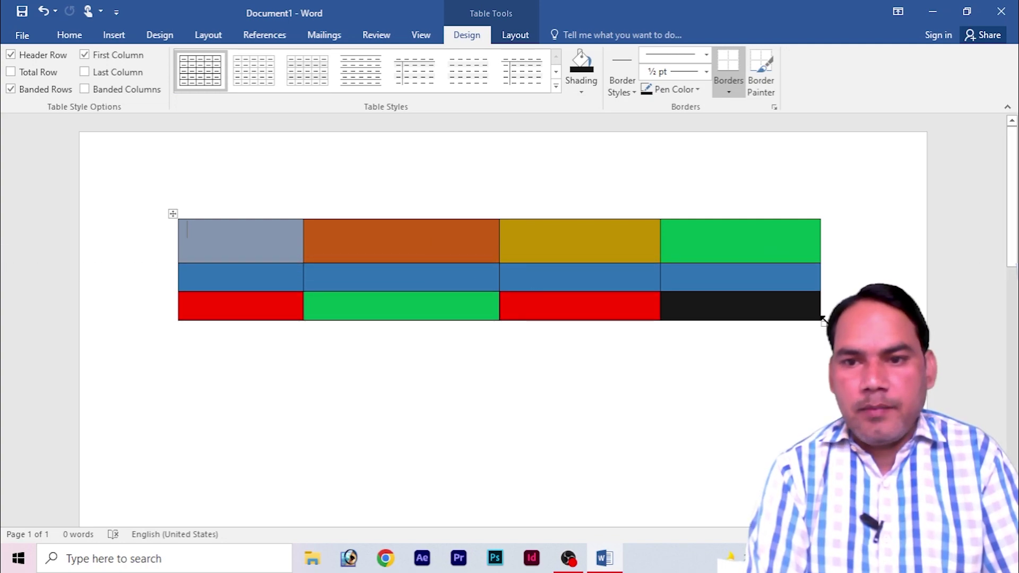
drag(821, 319, 827, 374)
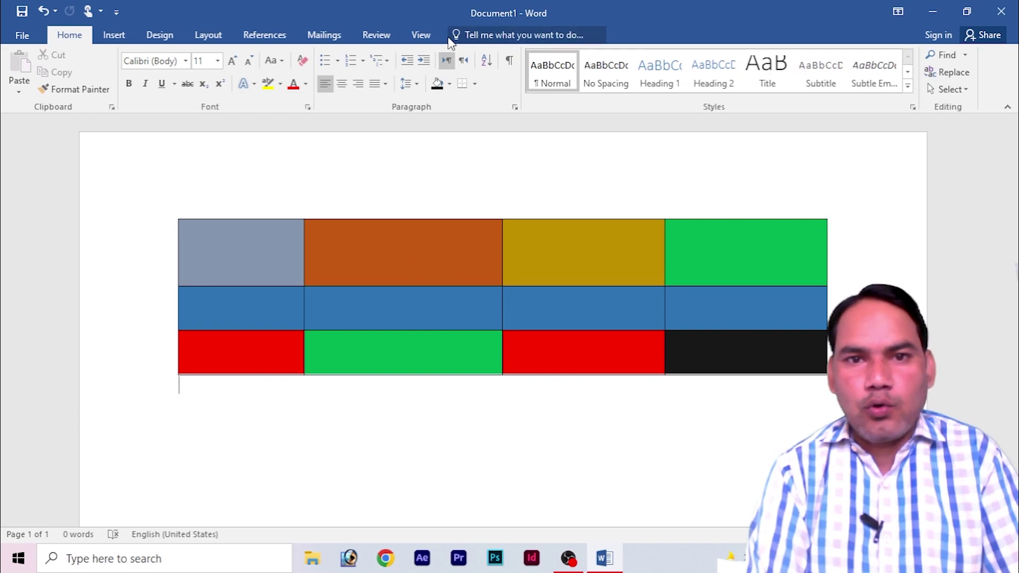
click(423, 247)
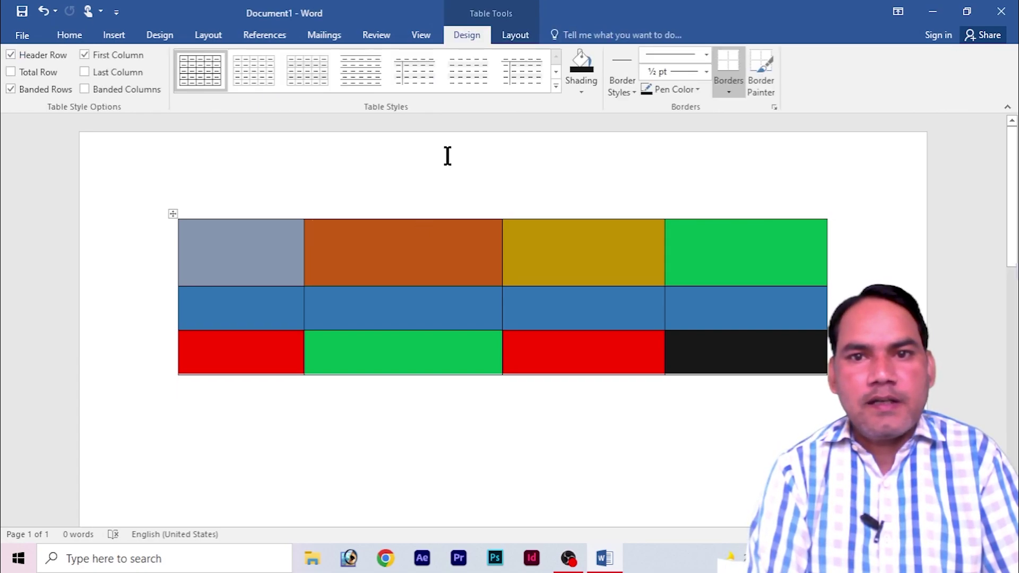
click(626, 88)
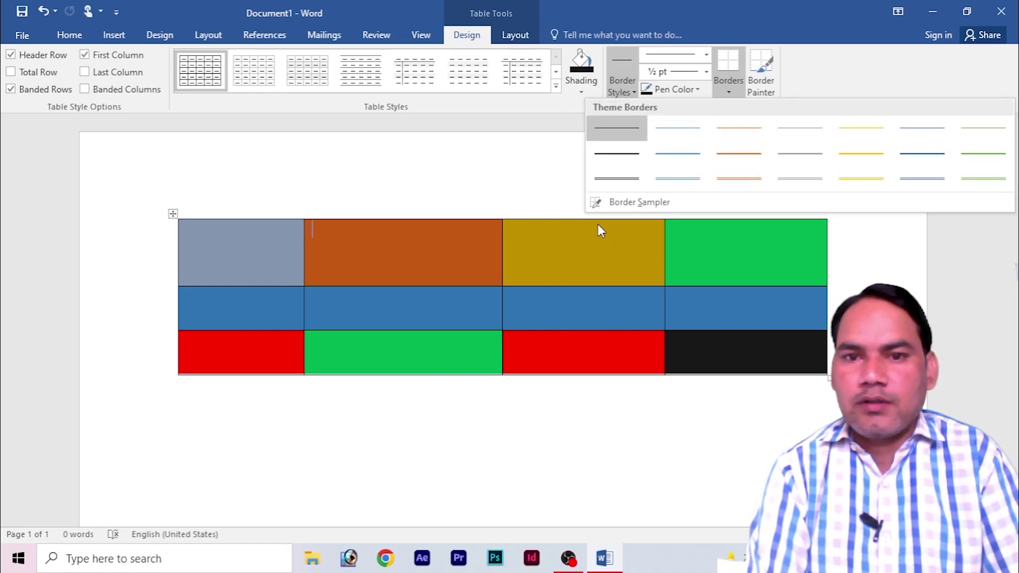
Step: Paint the double-line border style onto the top edges of the gold and green header cells
click(552, 196)
click(536, 237)
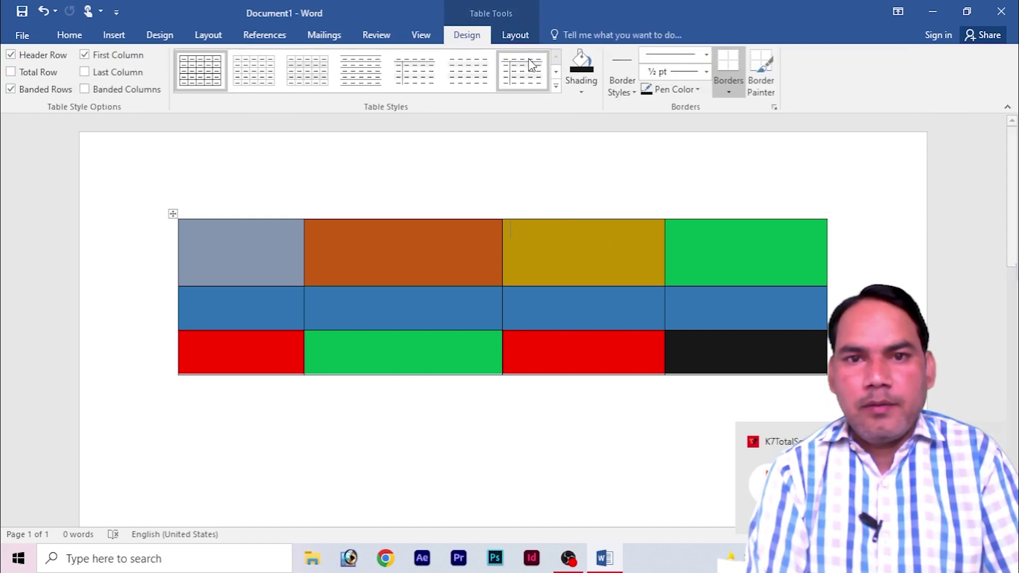
click(515, 35)
click(466, 35)
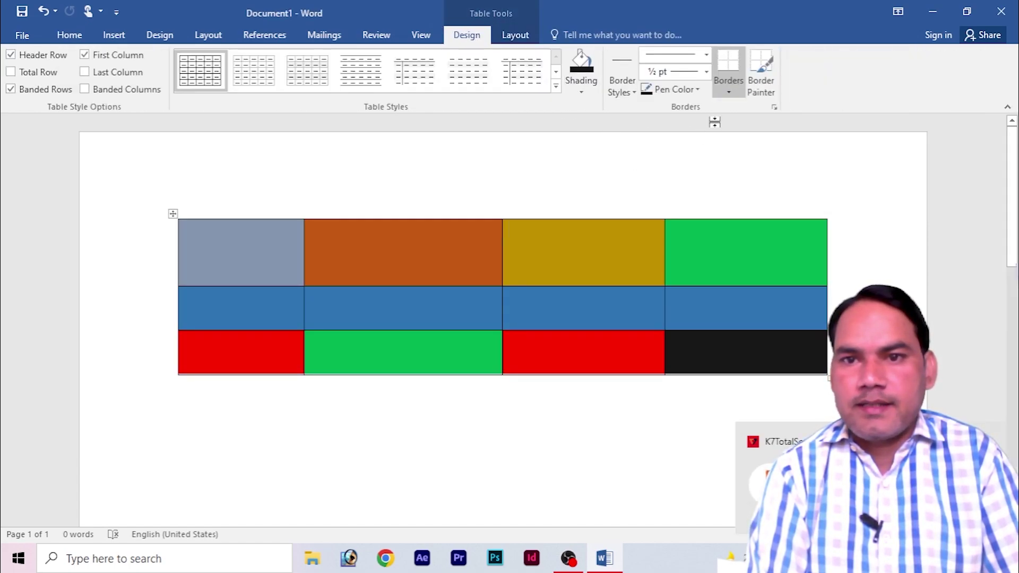
click(627, 92)
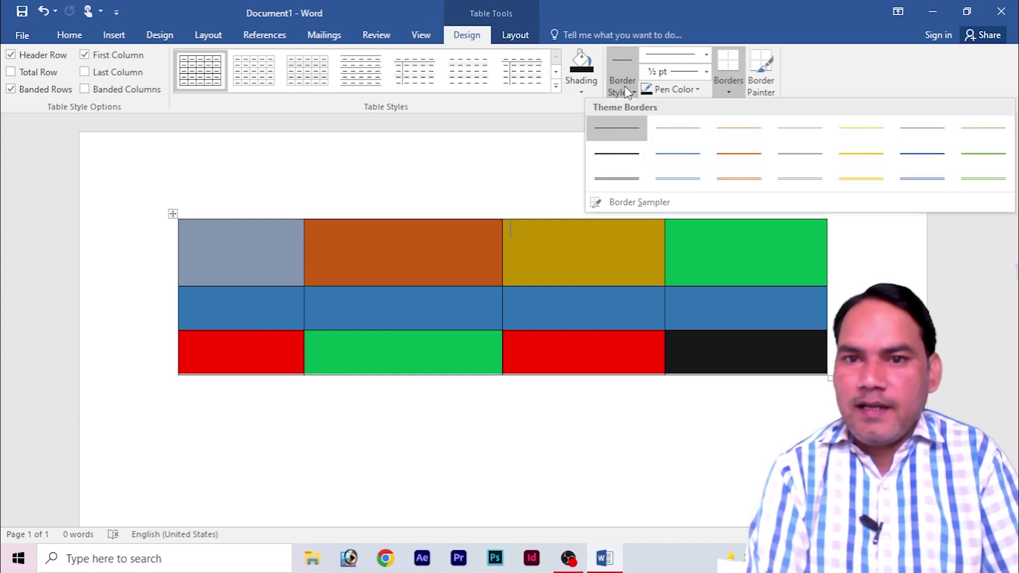
click(622, 180)
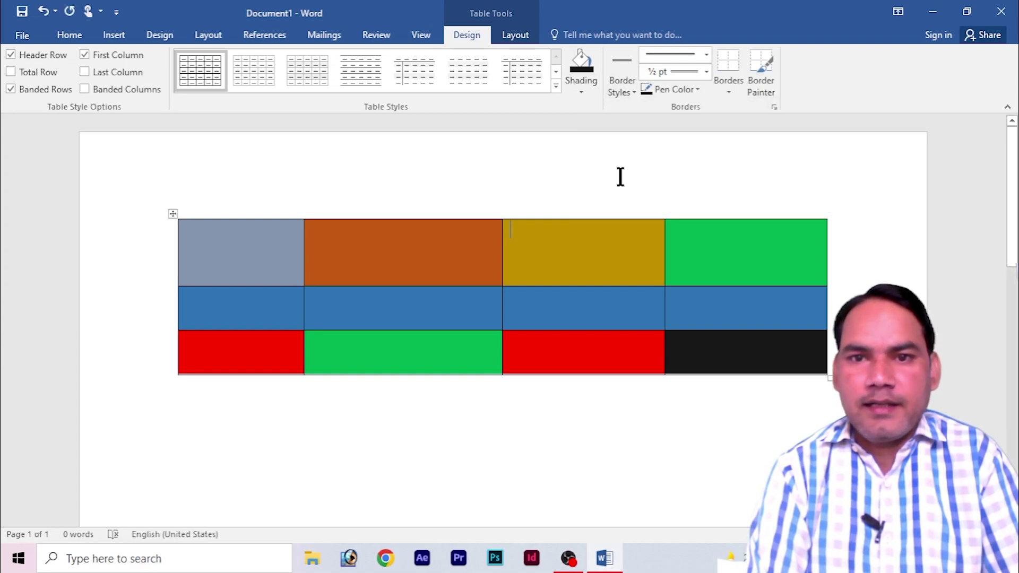
click(759, 65)
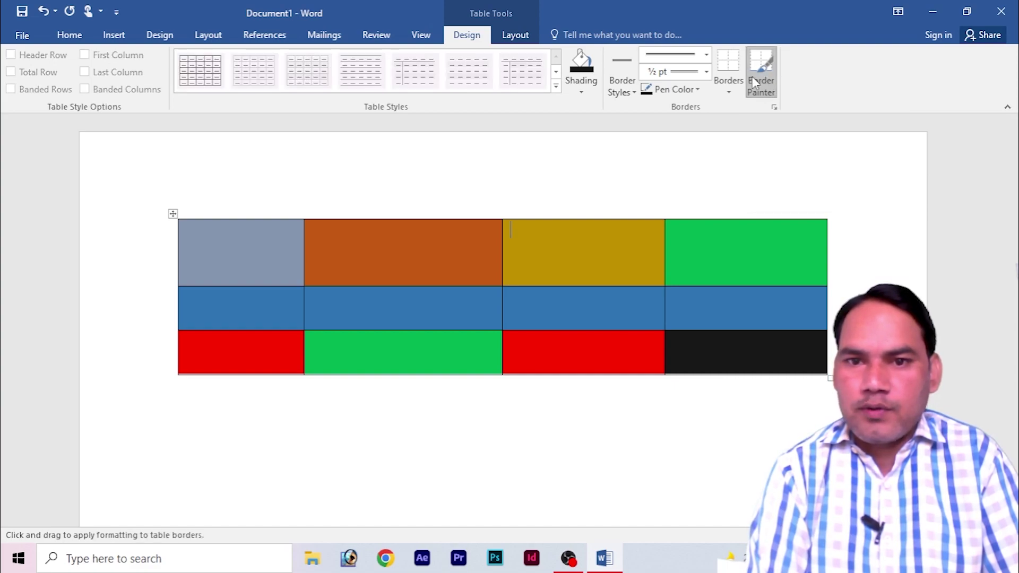
click(607, 217)
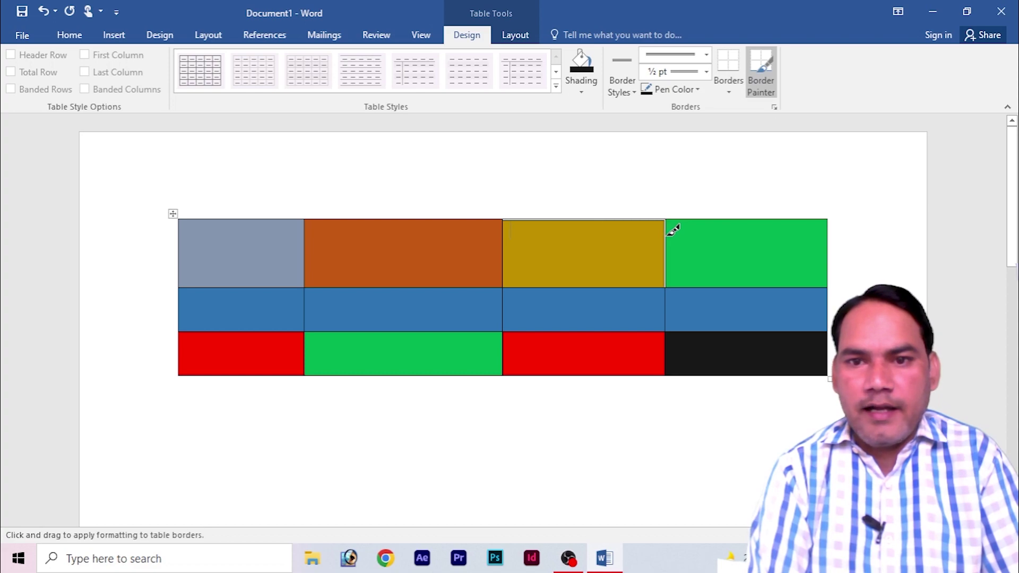
click(693, 218)
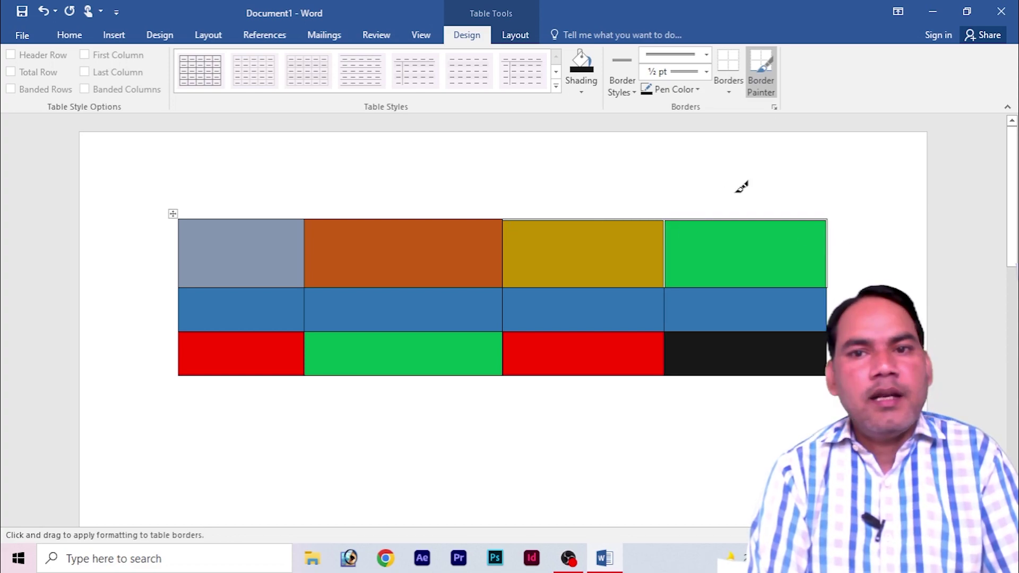
click(625, 89)
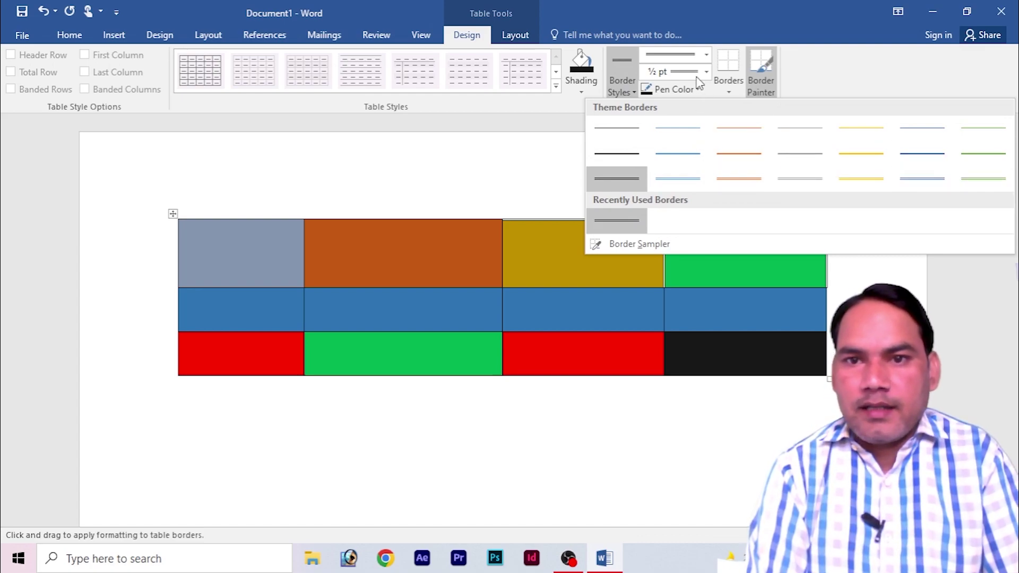
Step: Paint a 3 pt double-line border around all four sides of the gold header cell
click(706, 56)
click(707, 57)
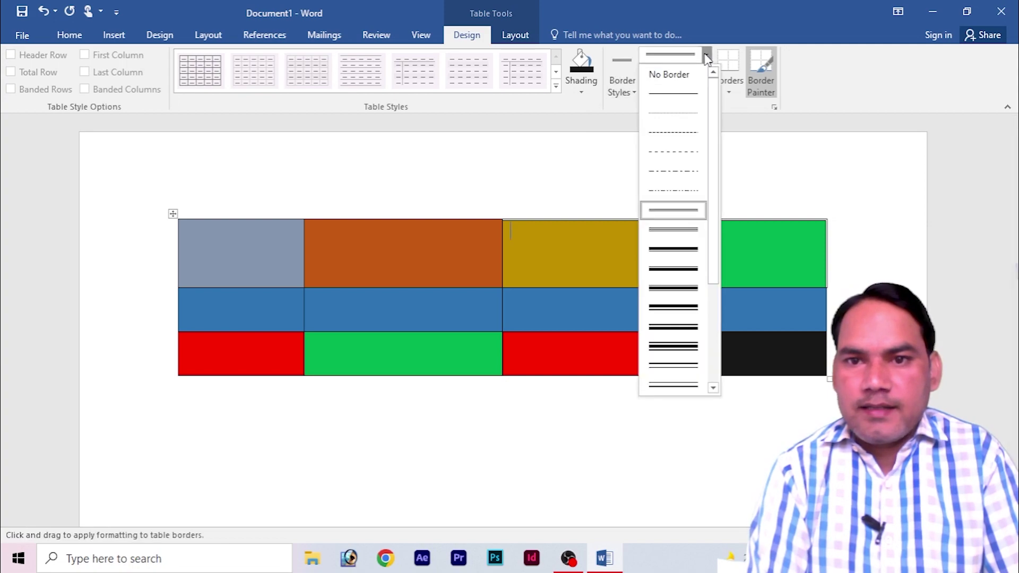
scroll(690, 255, down, 5)
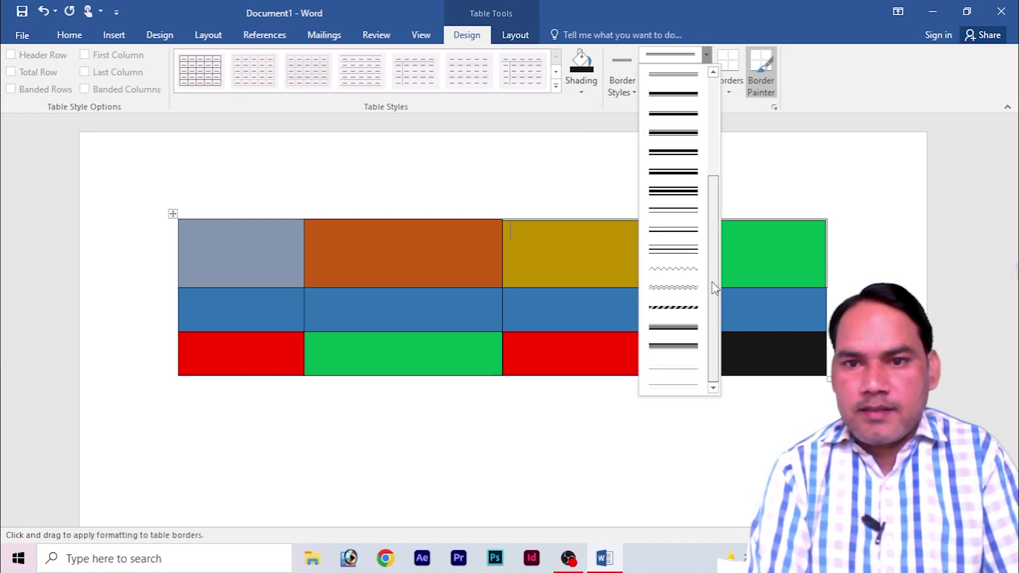
click(688, 250)
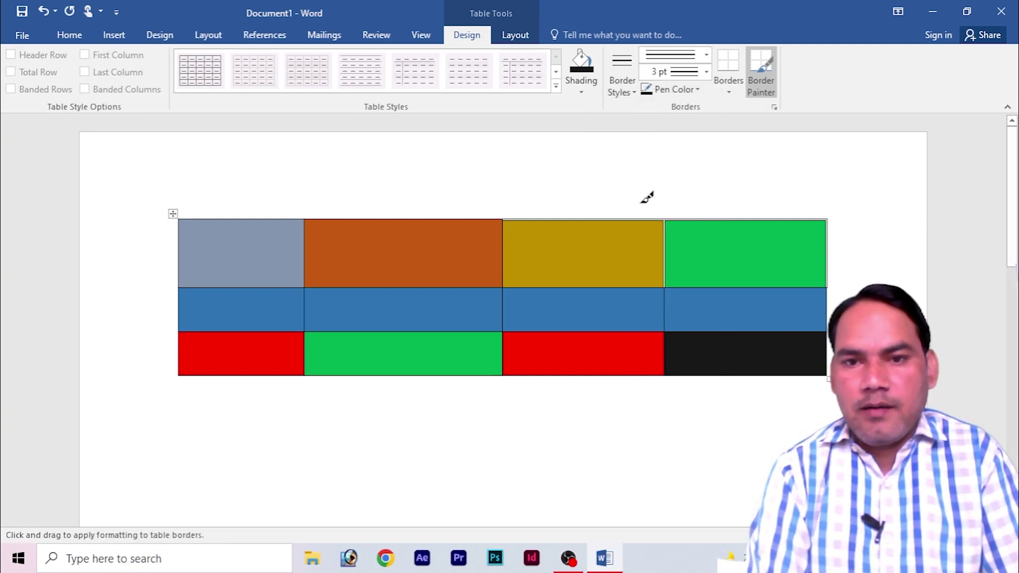
click(634, 219)
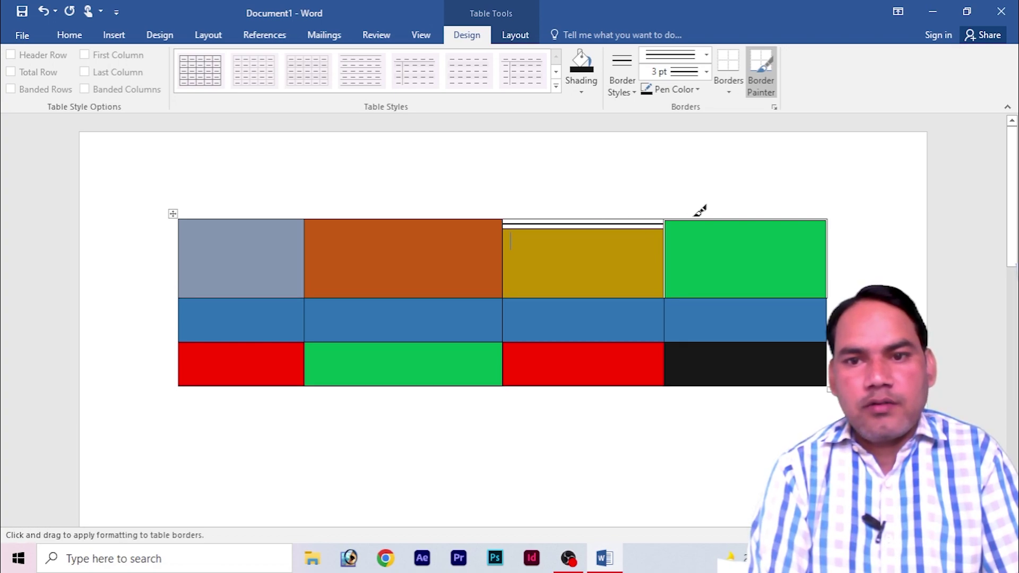
click(664, 246)
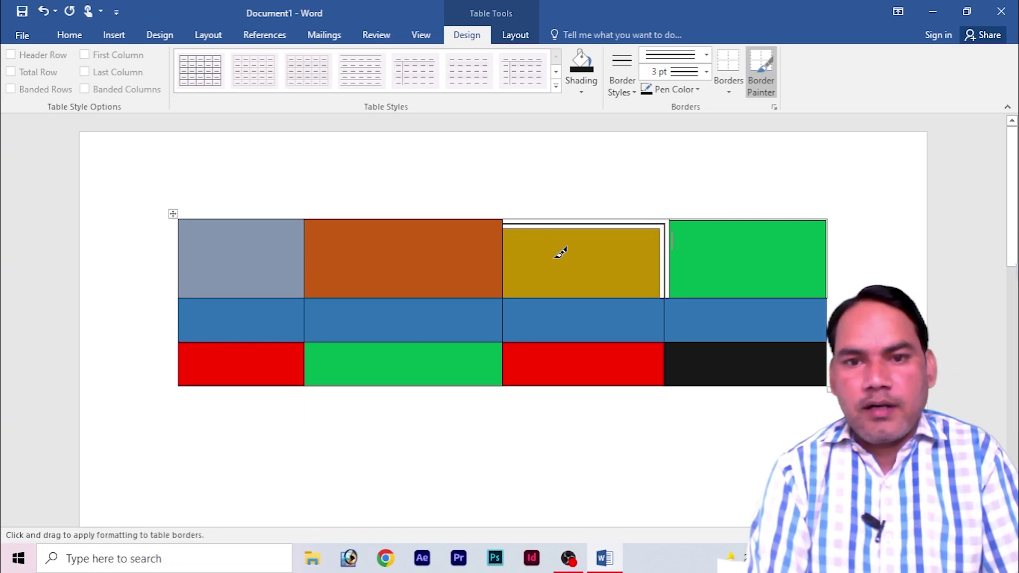
click(504, 250)
click(587, 298)
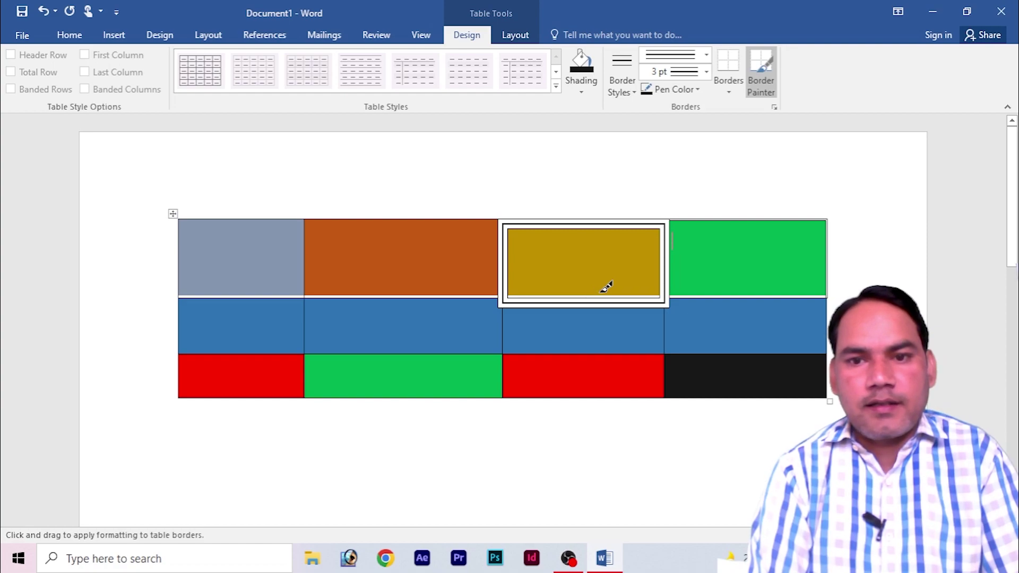
click(698, 91)
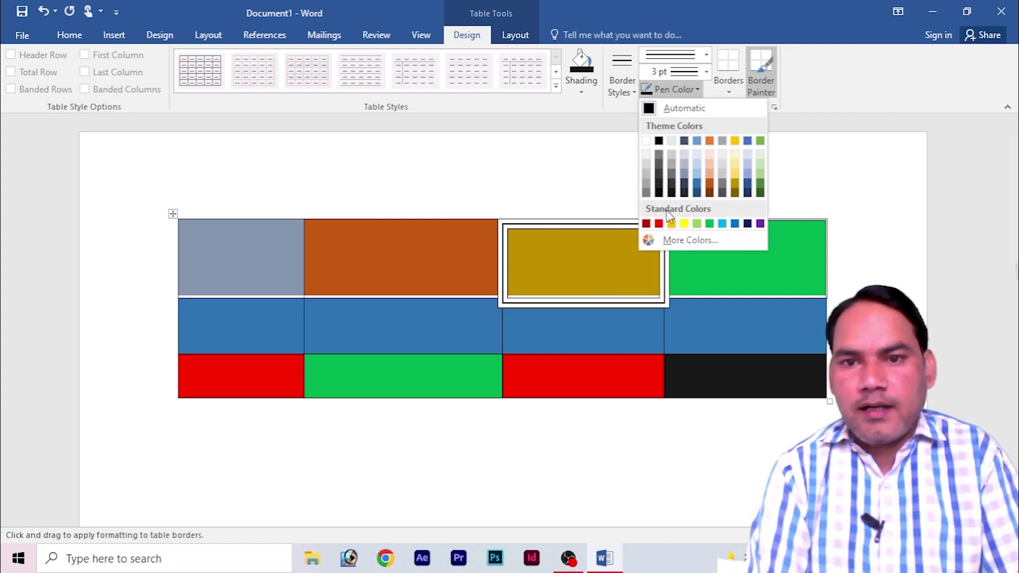
Step: Paint red borders on the right edges of the green cell and the row-2 blue cell
click(659, 223)
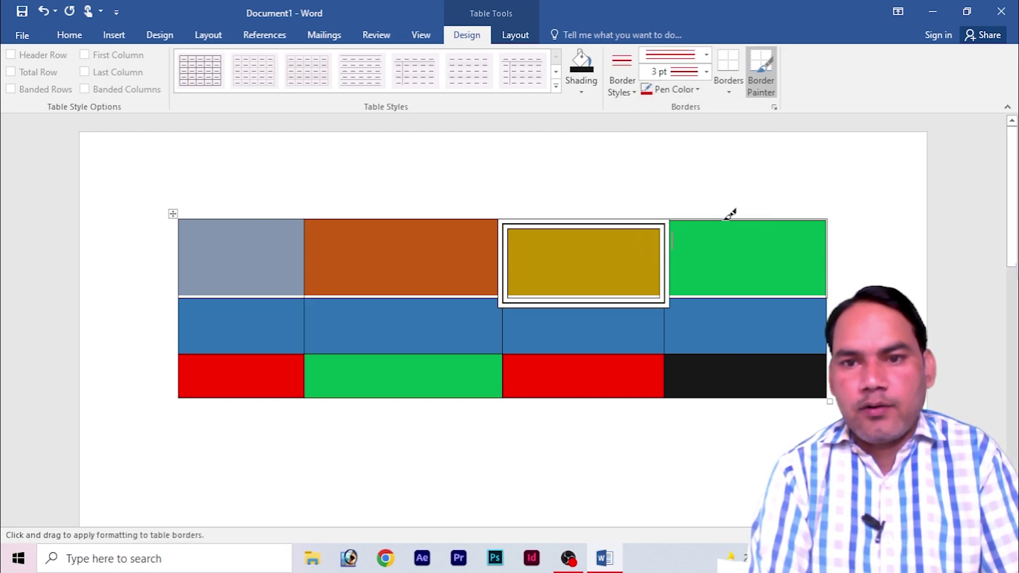
click(827, 237)
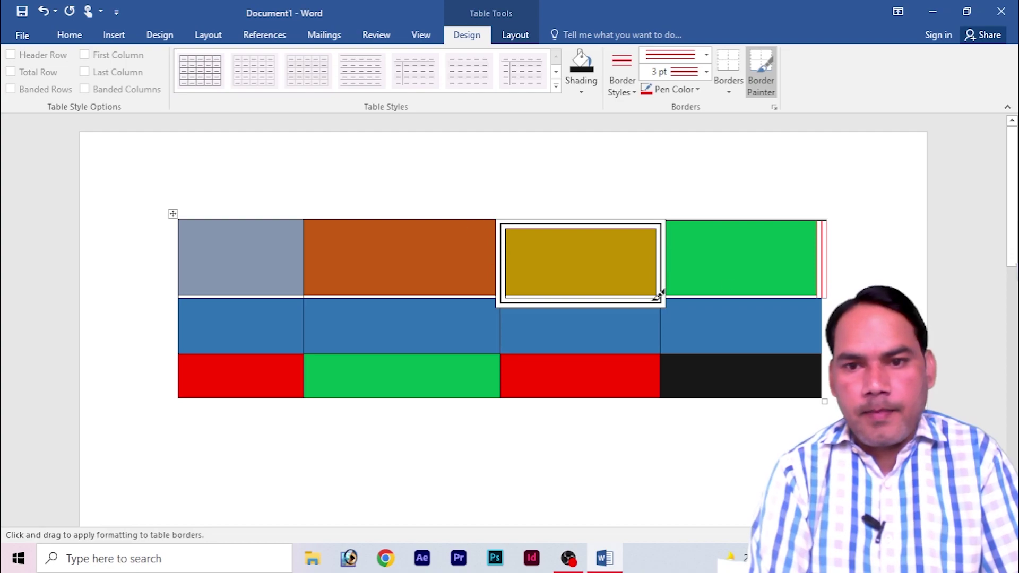
click(818, 314)
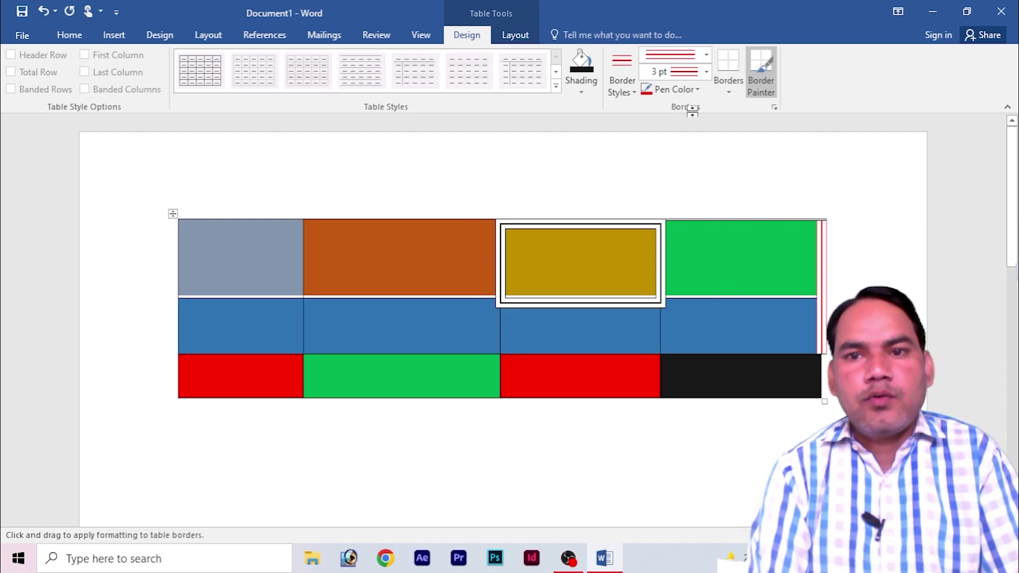
Step: Switch the border pen to a thick dark-red line style
click(707, 72)
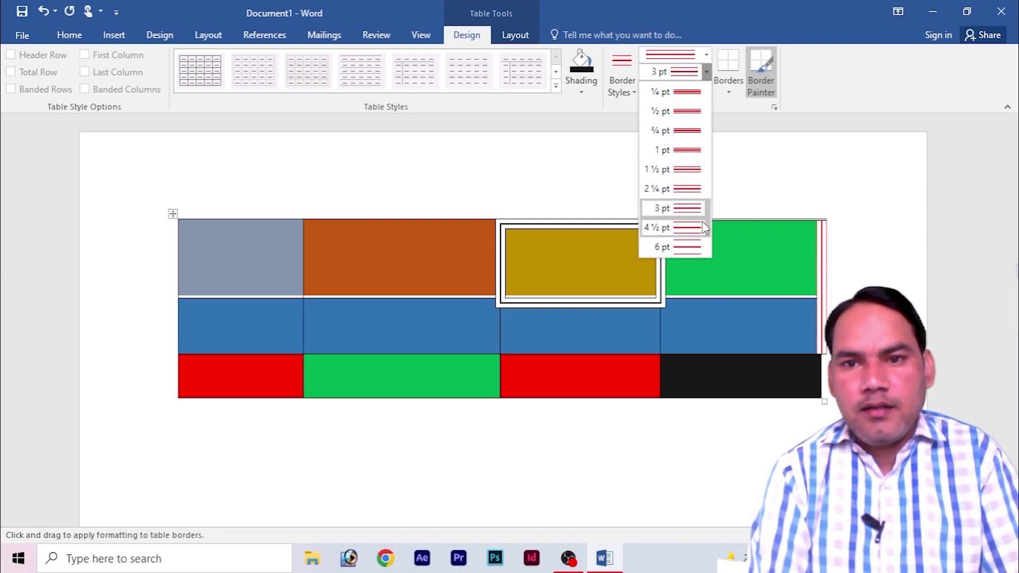
click(703, 151)
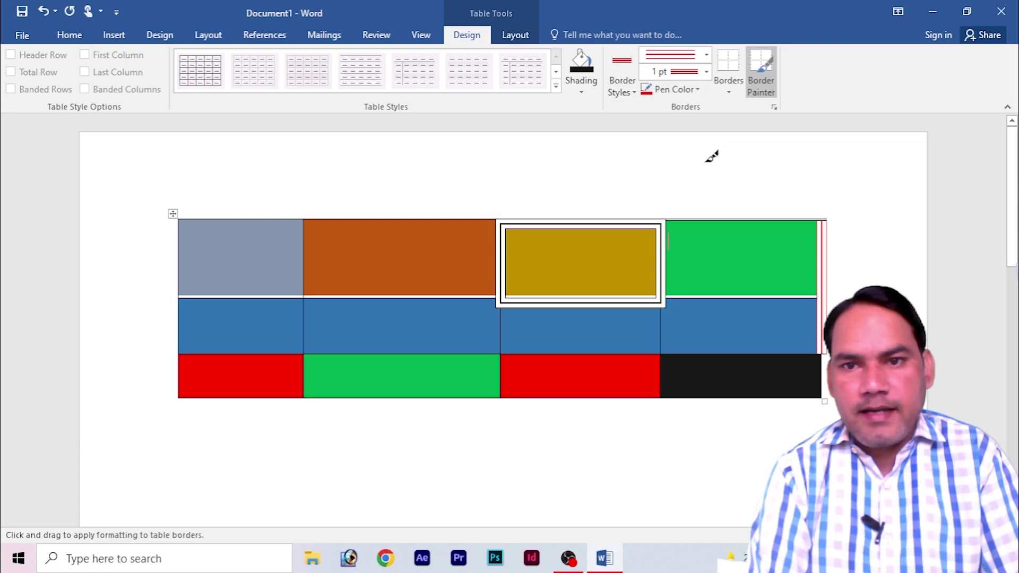
click(706, 55)
drag(714, 133, 724, 212)
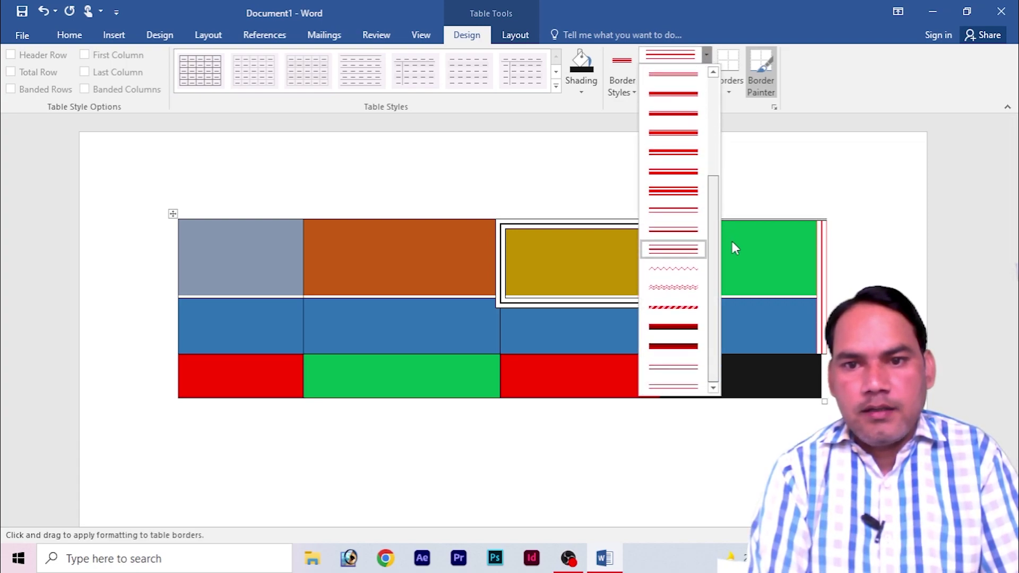
click(689, 326)
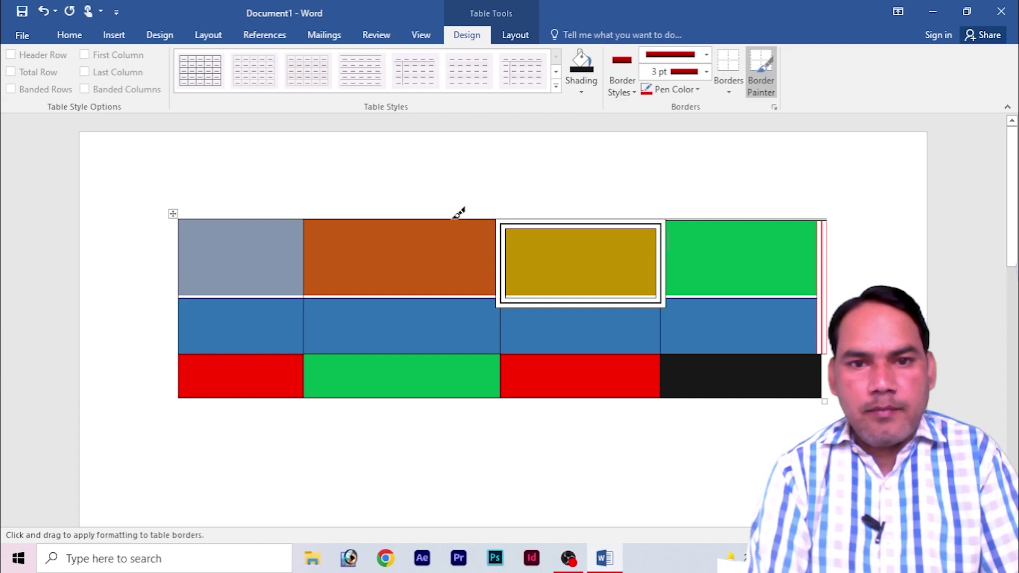
Step: Paint thick dark-red borders on the orange and blue cells' left edges and both sides of the gold cell
click(305, 232)
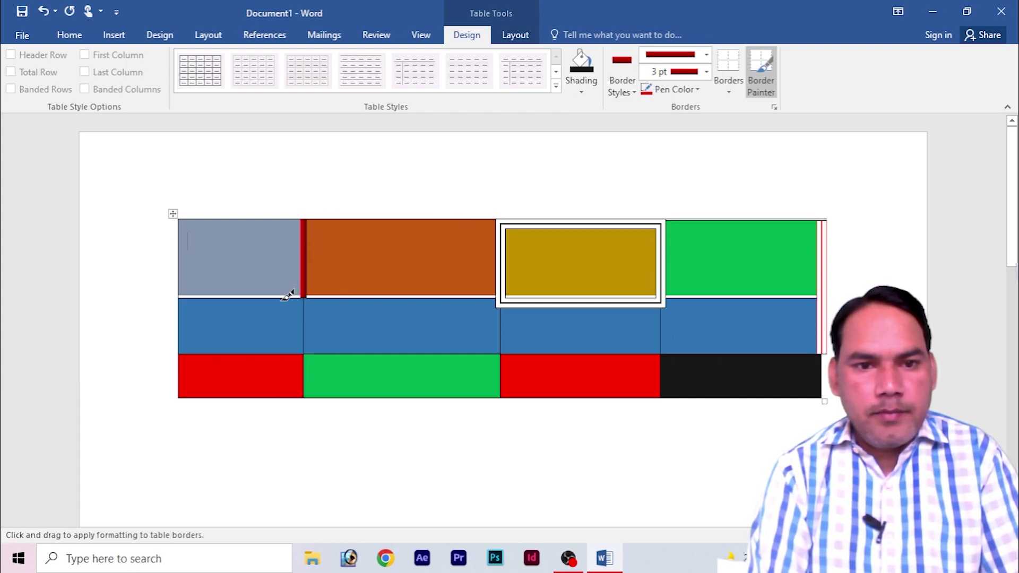
click(307, 313)
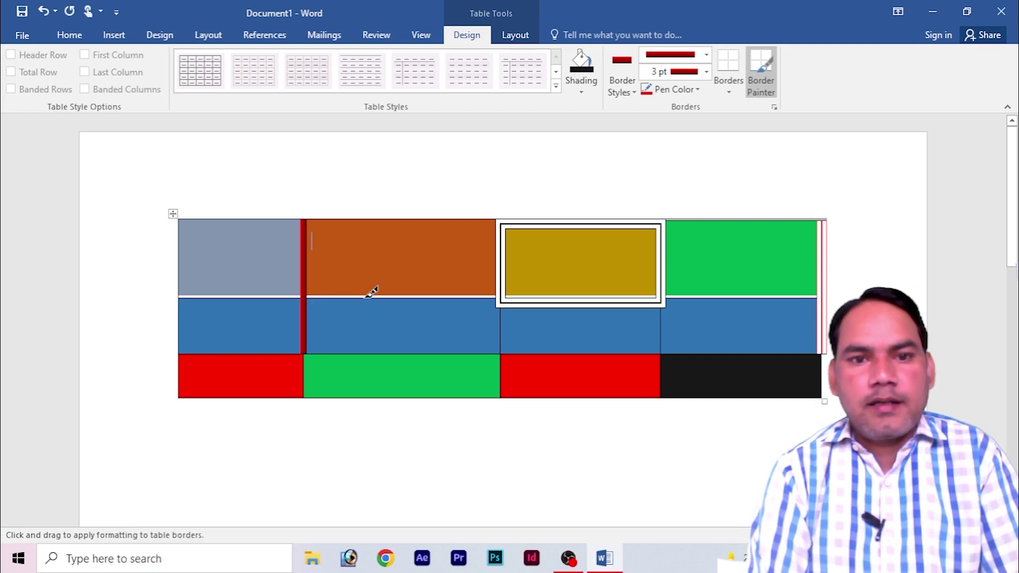
click(504, 247)
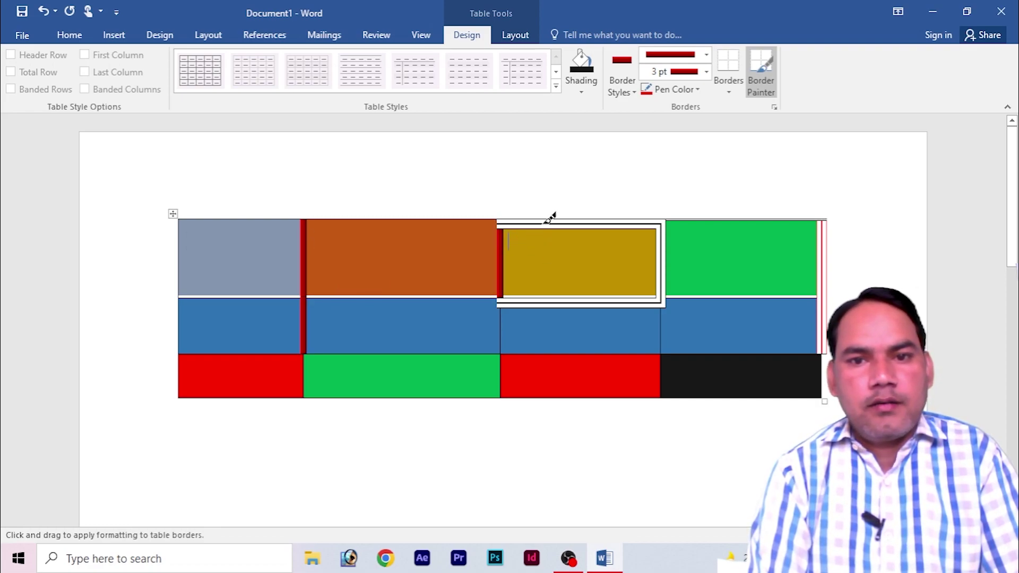
click(664, 243)
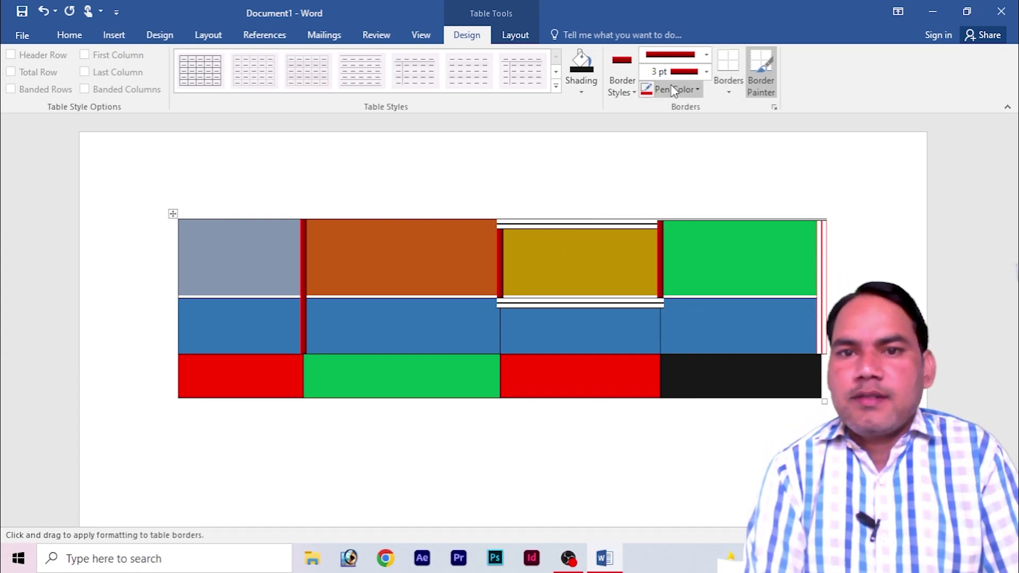
click(698, 90)
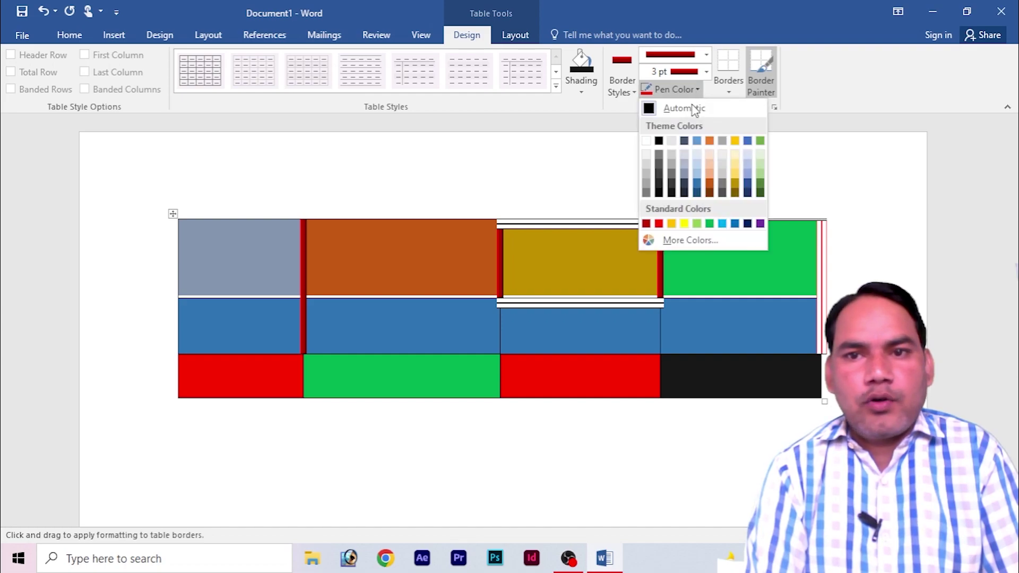
click(728, 92)
click(737, 94)
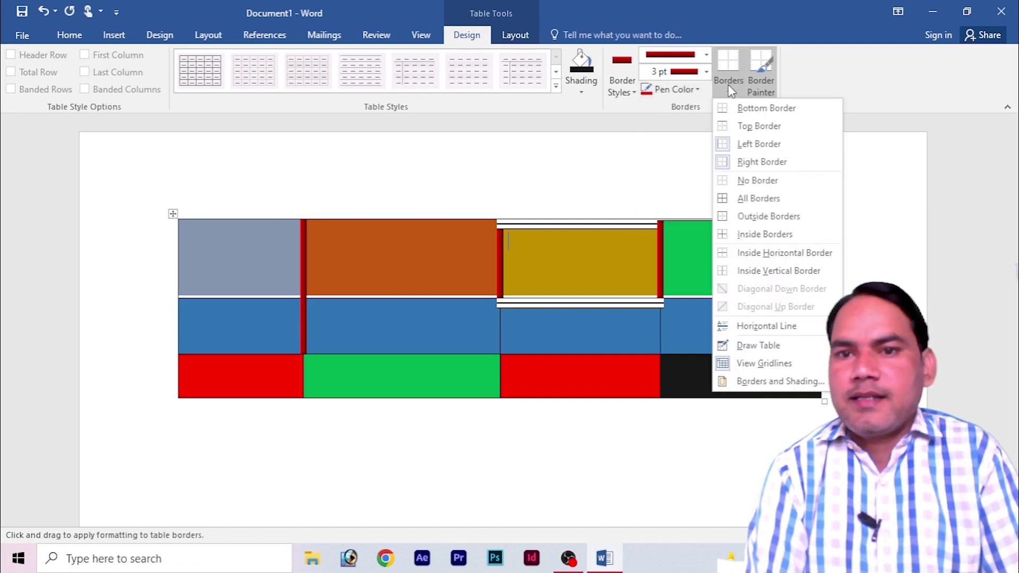
Step: Select every table cell and apply thick dark-red All Borders
click(365, 234)
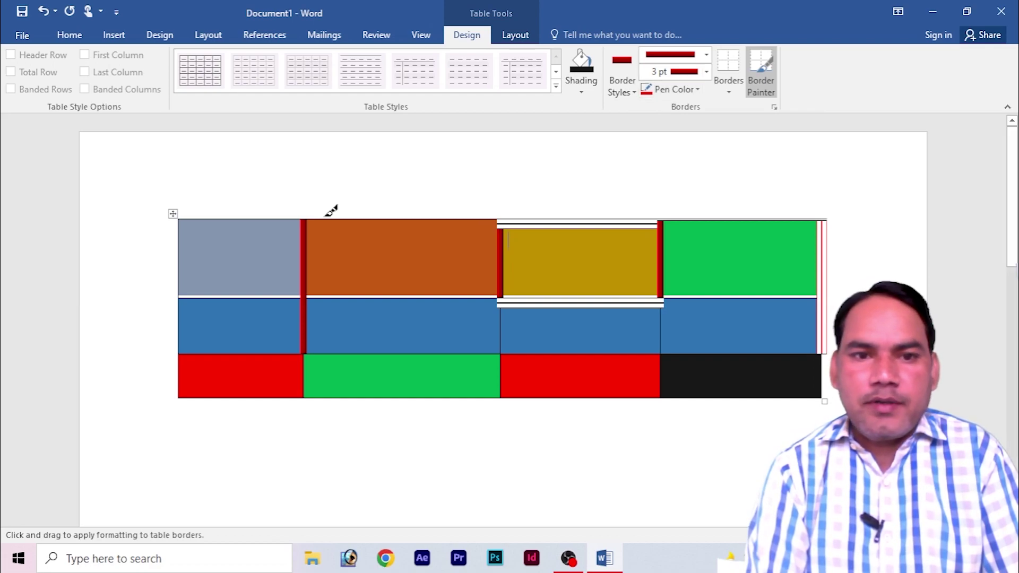
click(377, 441)
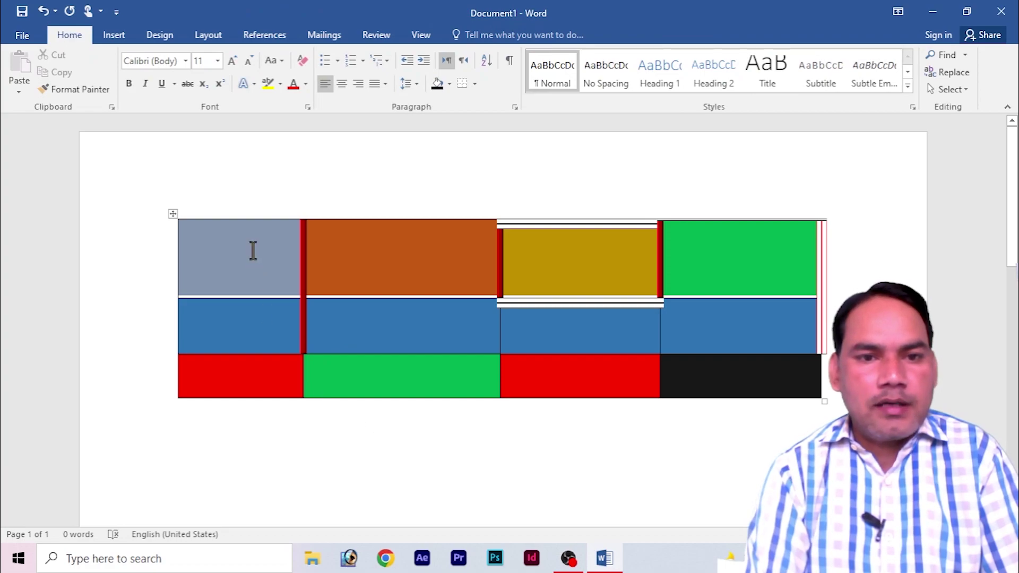
drag(252, 250, 721, 368)
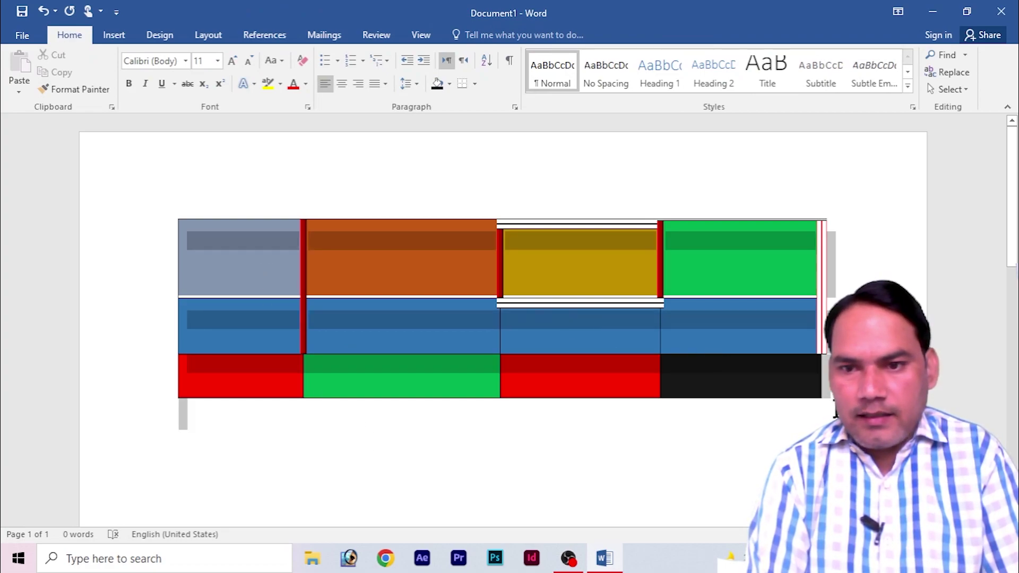
click(805, 382)
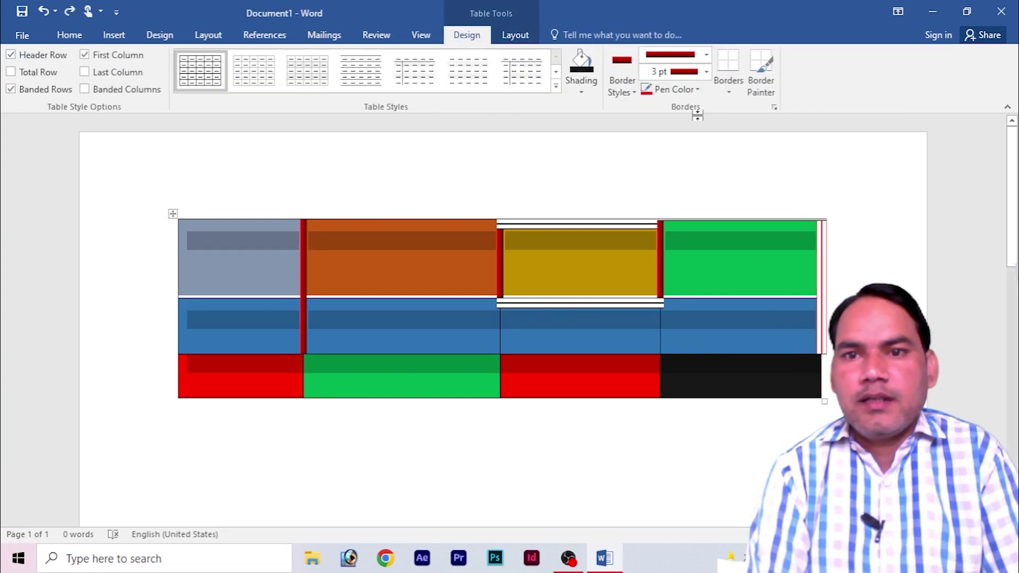
click(730, 94)
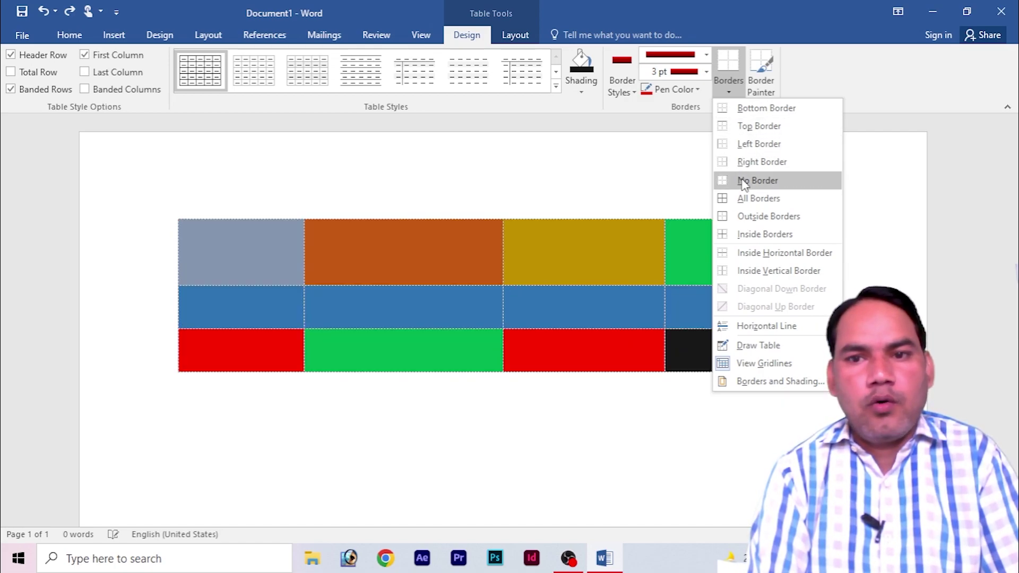
click(744, 199)
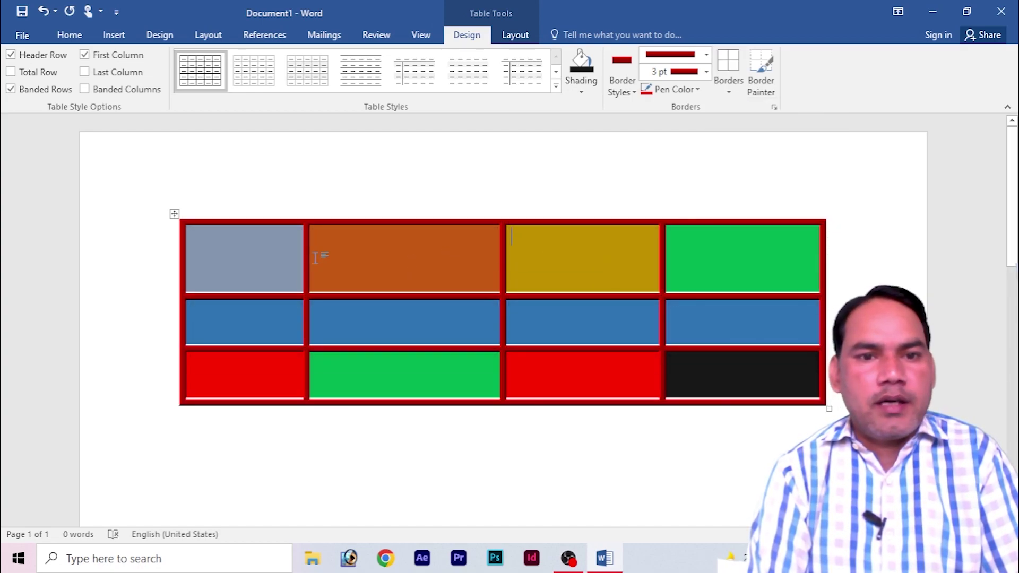
drag(266, 253, 761, 381)
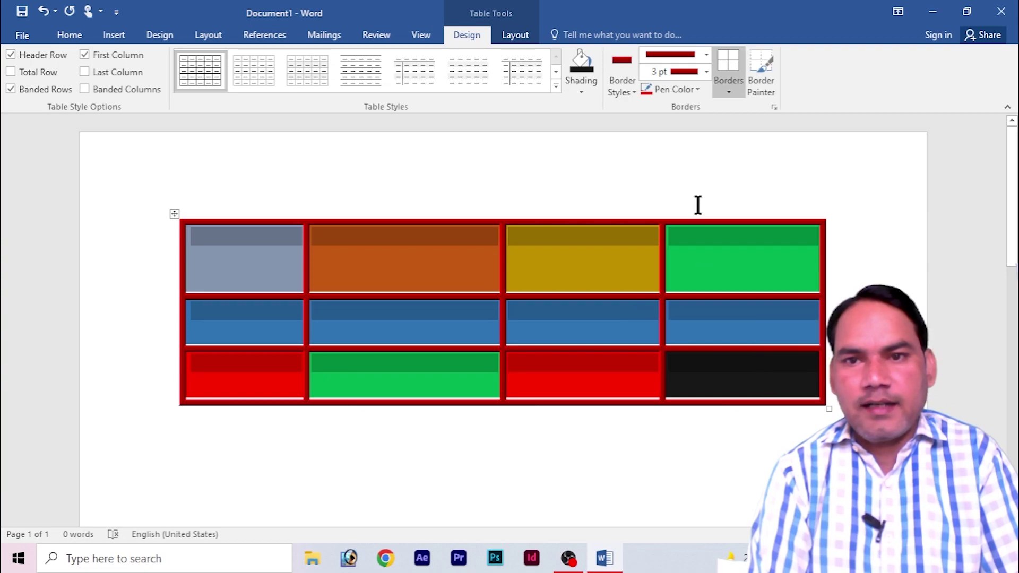
click(699, 90)
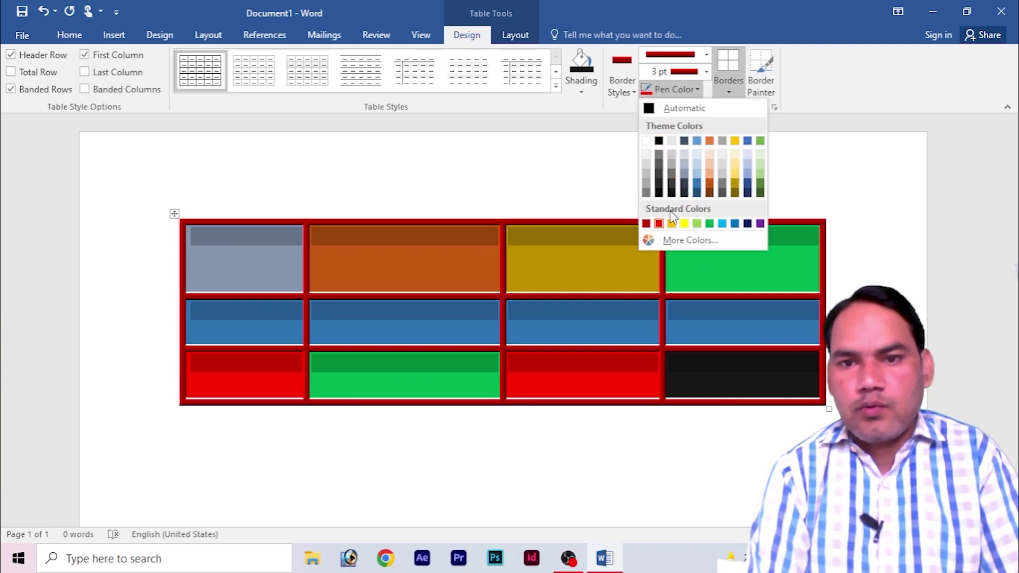
Step: Apply yellow All Borders to every cell of the table
click(684, 224)
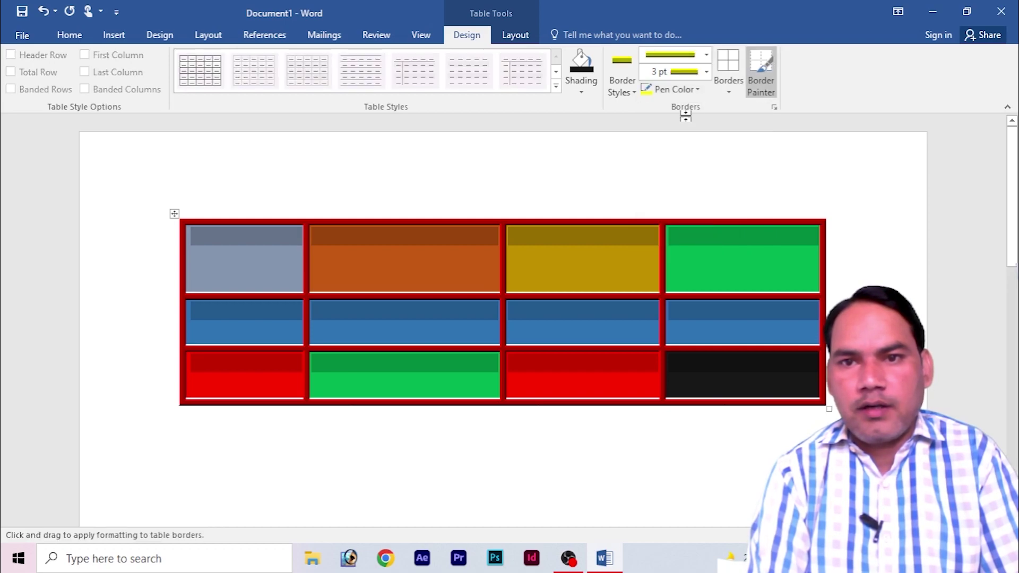
click(729, 92)
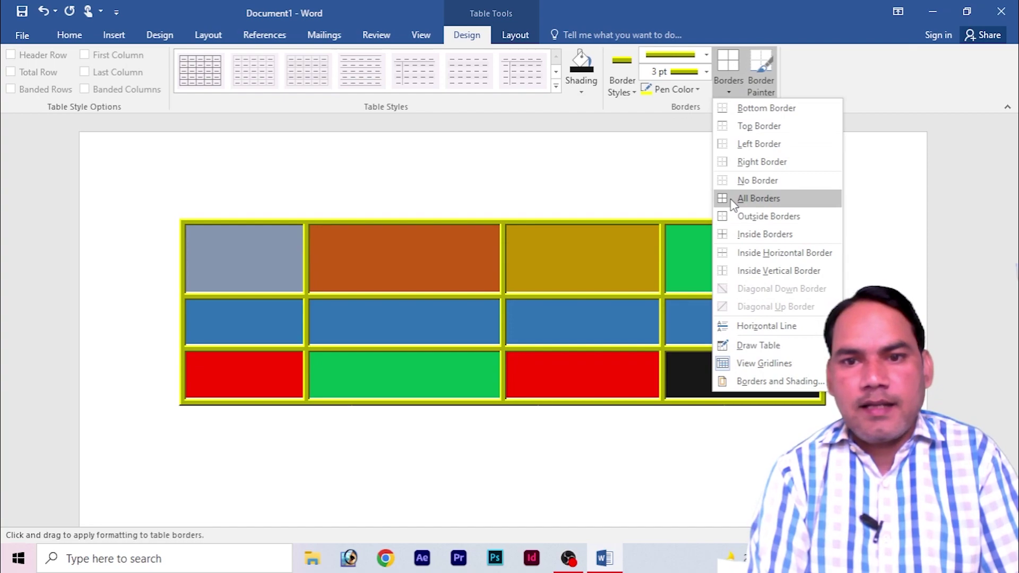
click(758, 198)
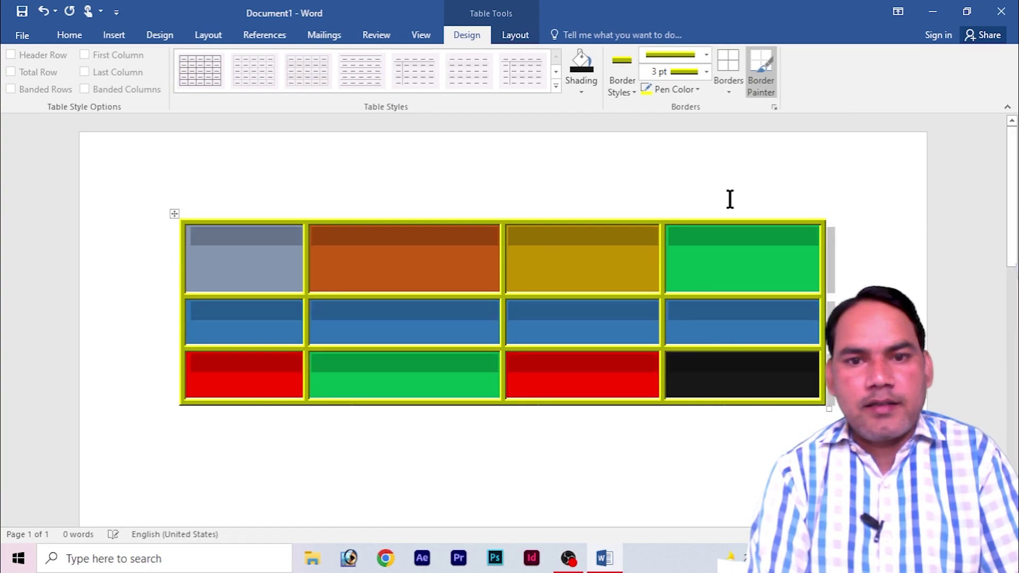
Step: Remove the fill colour from all table cells with Shading set to No Color
click(609, 256)
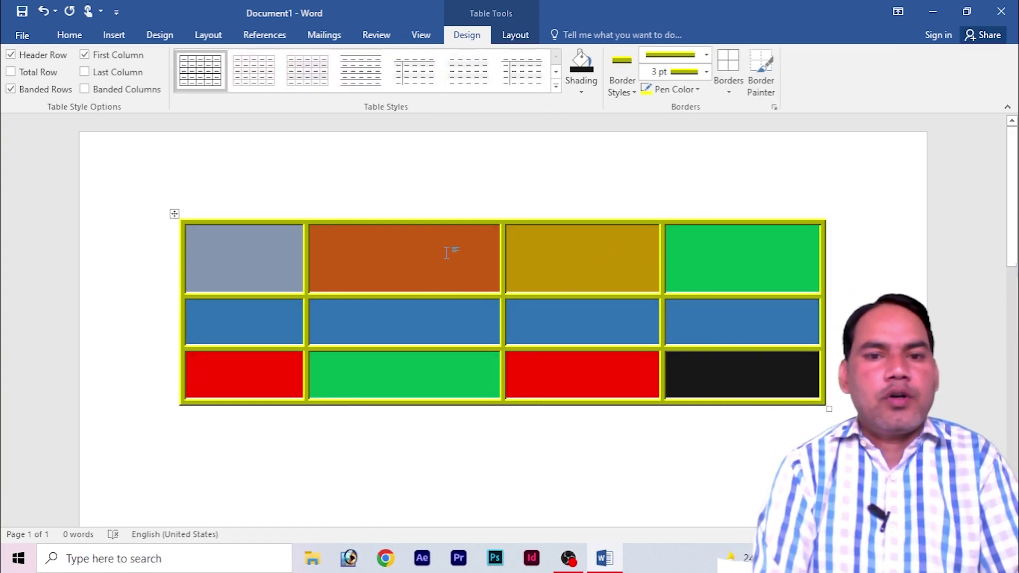
drag(281, 246, 795, 389)
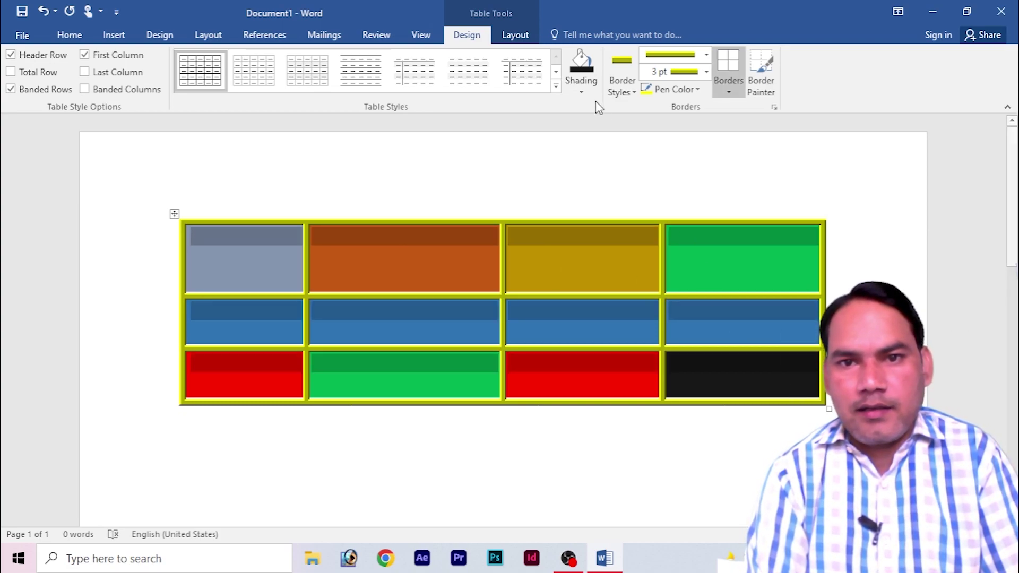
click(582, 93)
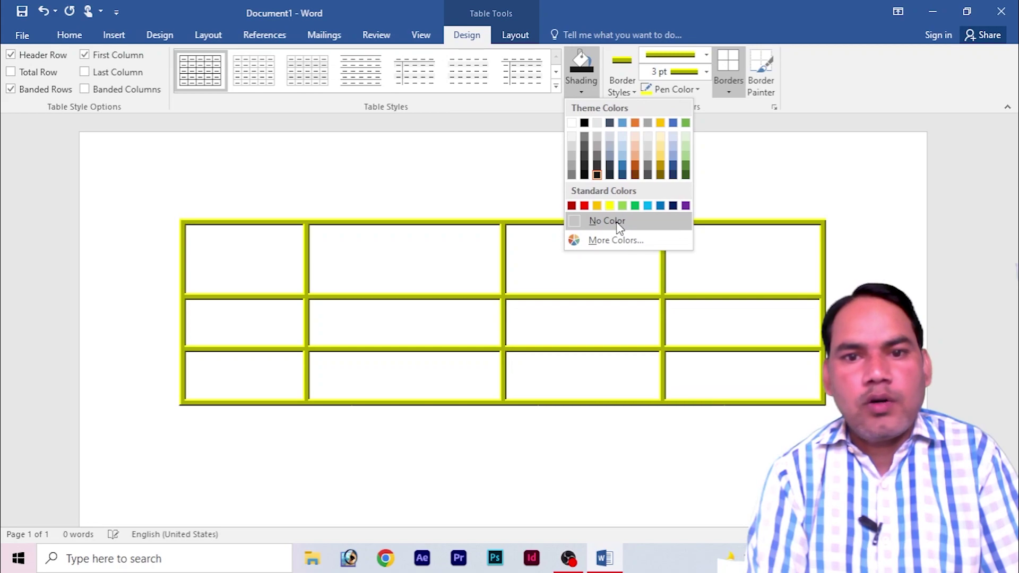
click(617, 223)
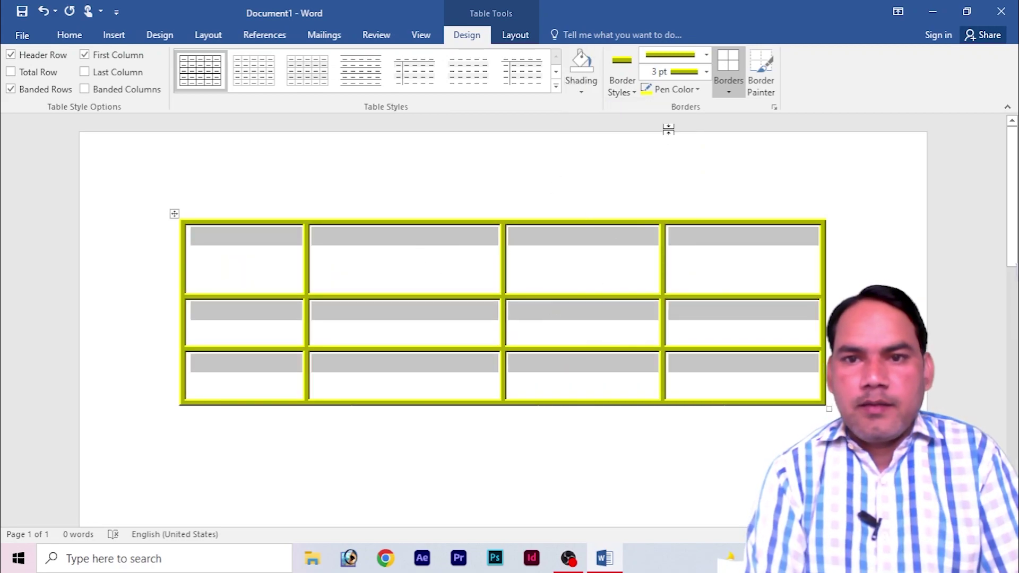
Step: Apply dark navy lines to the table's inside horizontal borders
click(729, 92)
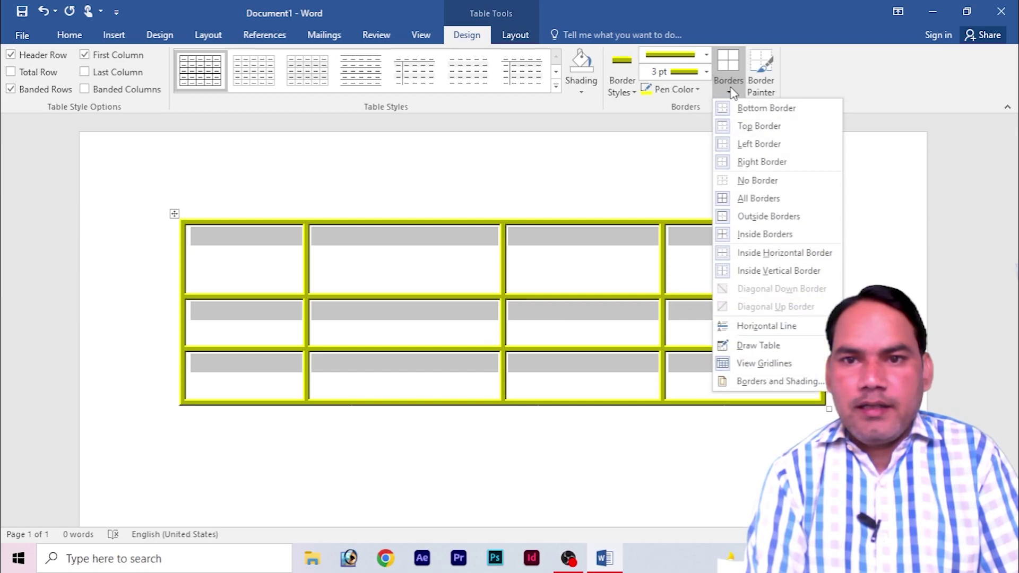
click(695, 90)
click(697, 89)
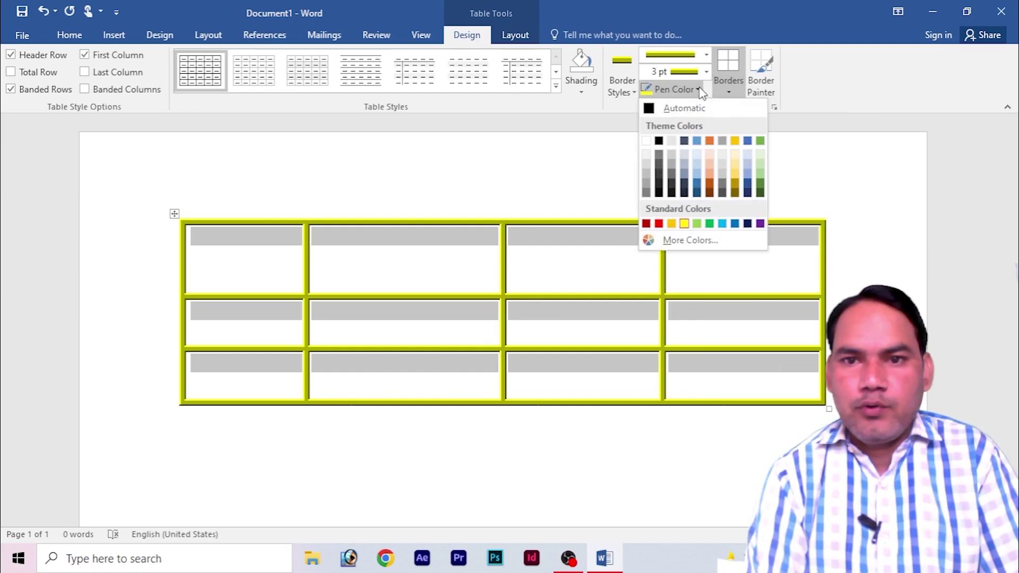
click(685, 185)
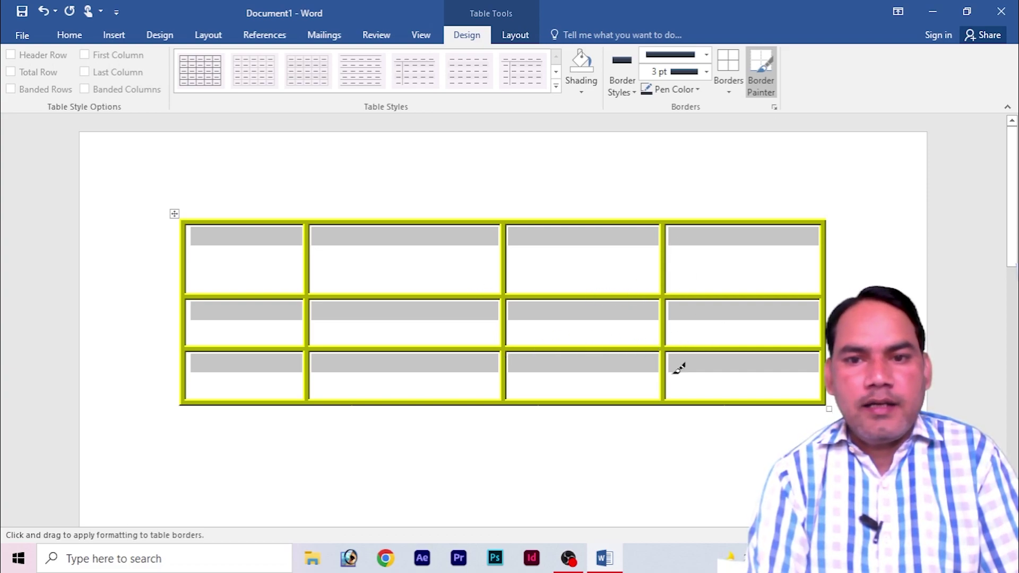
click(729, 93)
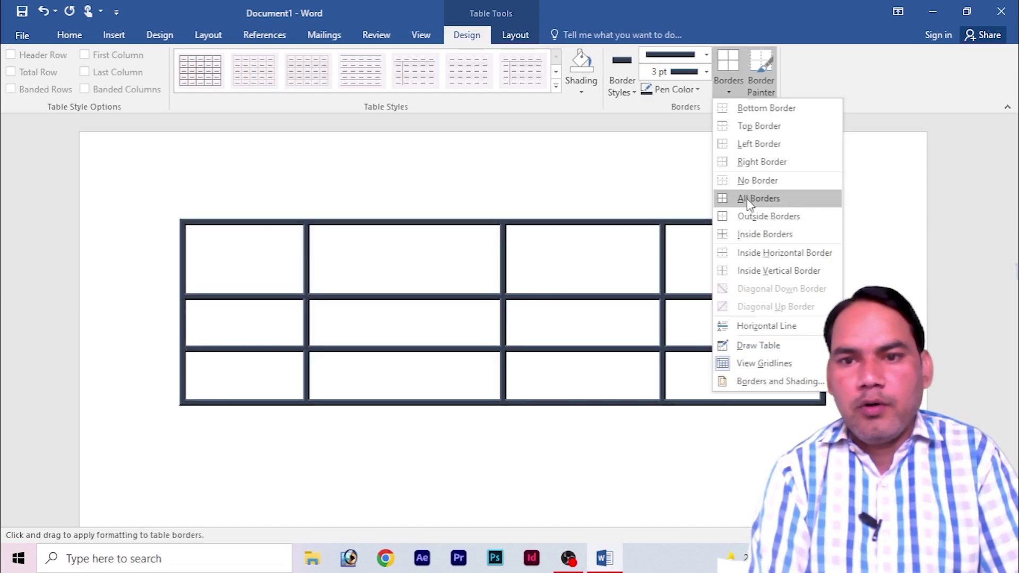
click(755, 253)
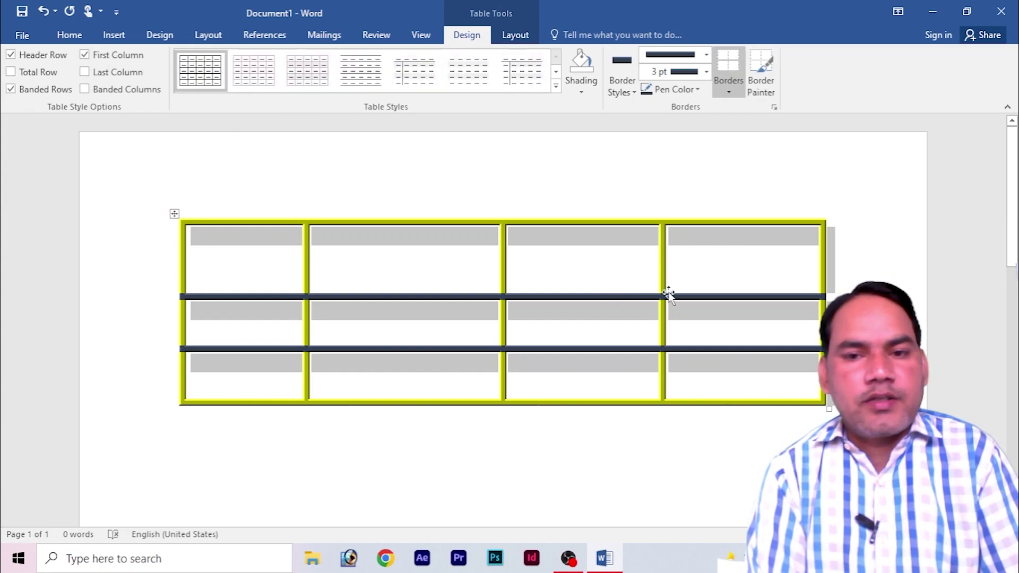
click(697, 89)
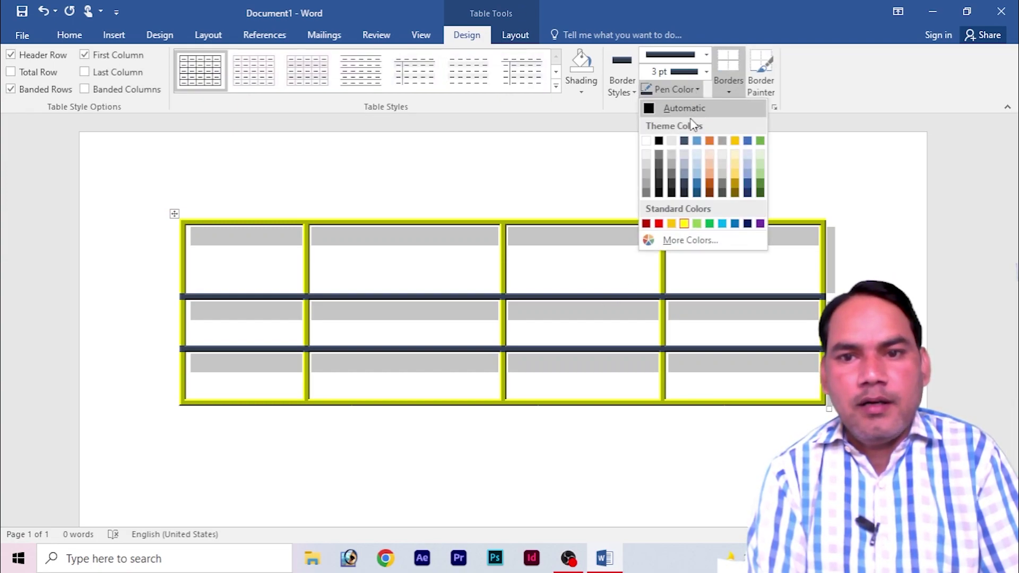
Step: Apply dark red lines to the table's inside vertical borders
click(659, 223)
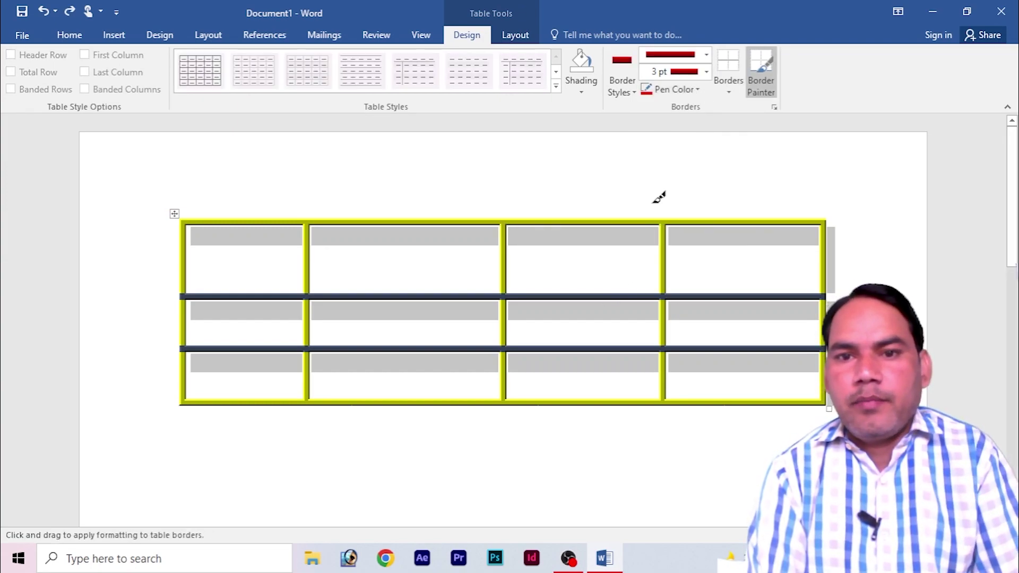
click(729, 92)
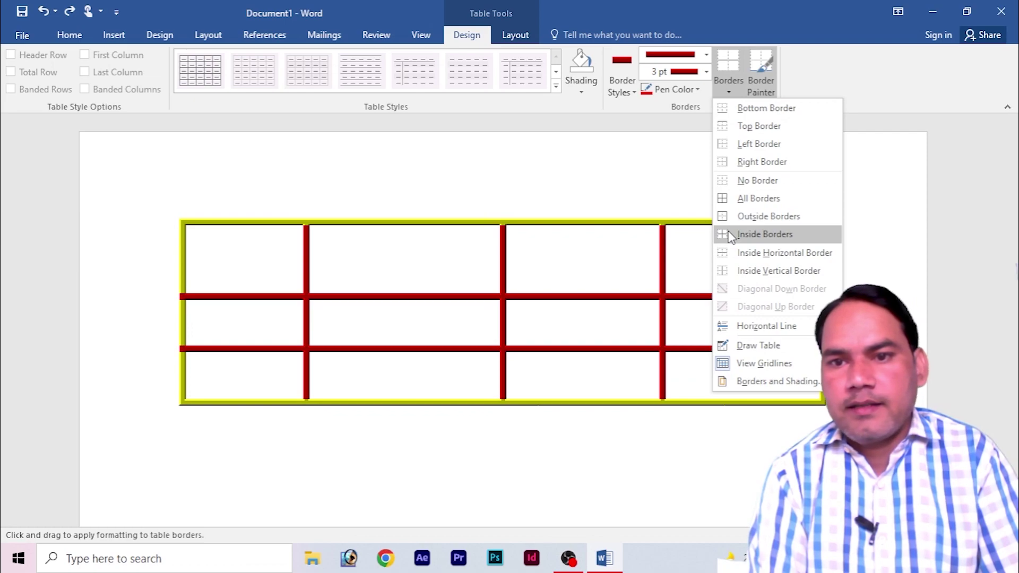
click(728, 272)
click(617, 276)
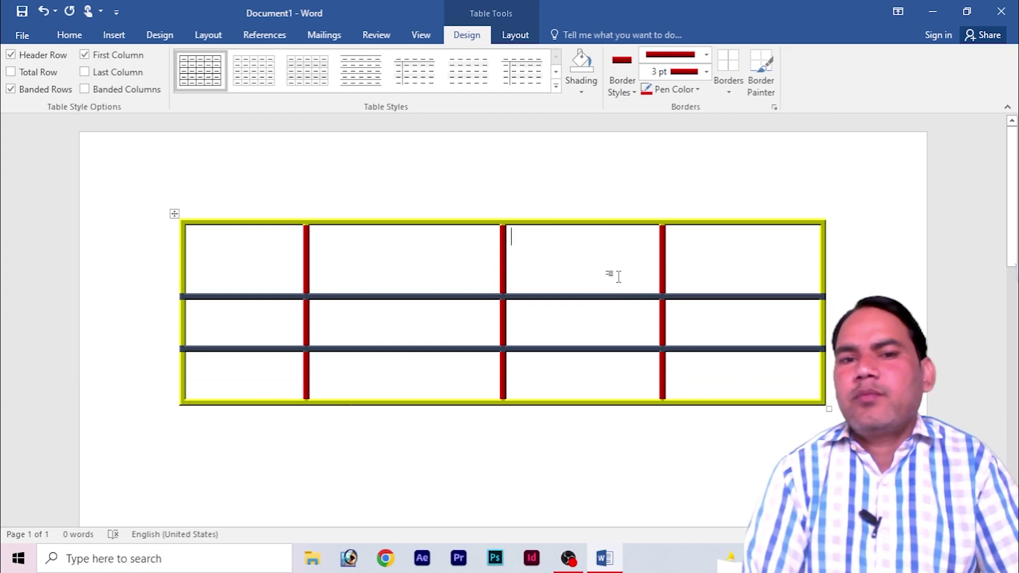
mouse_move(269, 243)
mouse_down()
mouse_move(609, 414)
mouse_move(800, 352)
mouse_up()
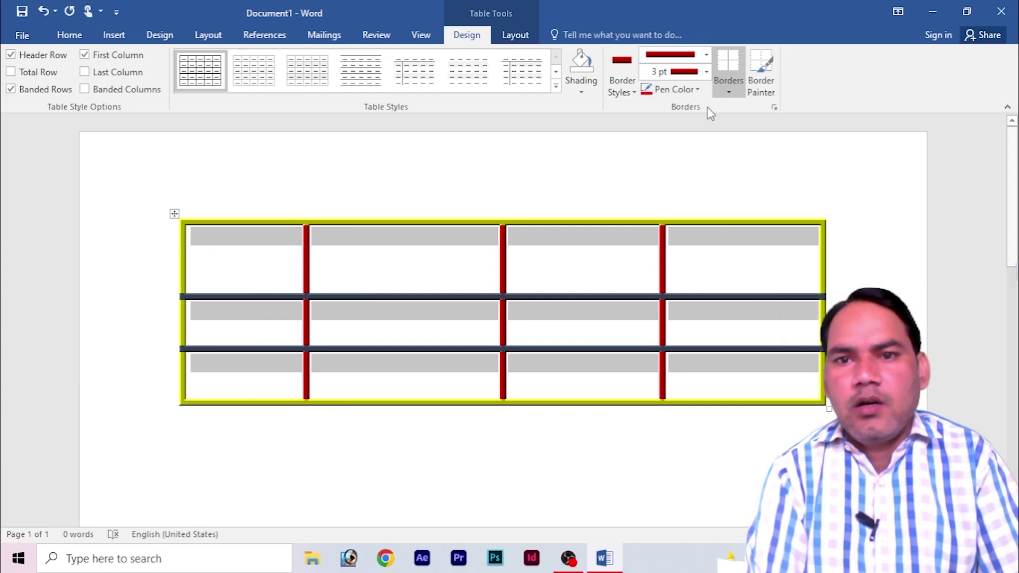
click(699, 89)
Step: Give the table a black double-line outside border
click(659, 140)
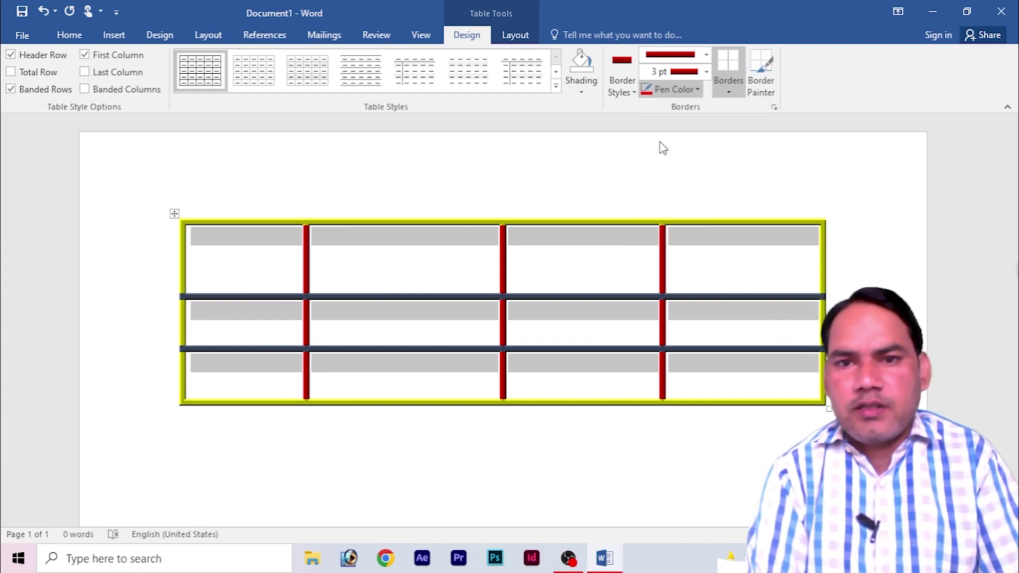
click(709, 57)
click(683, 184)
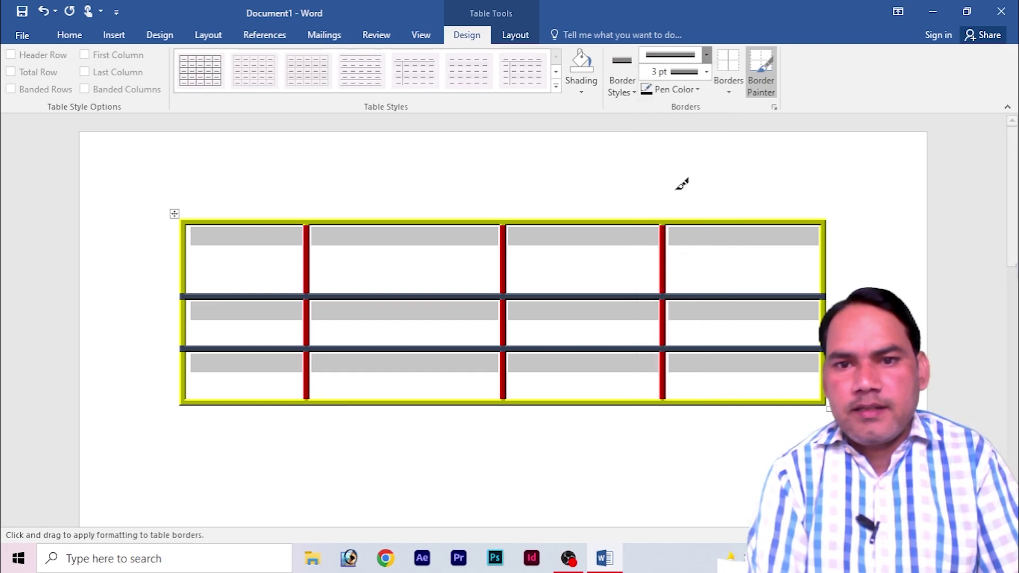
click(729, 91)
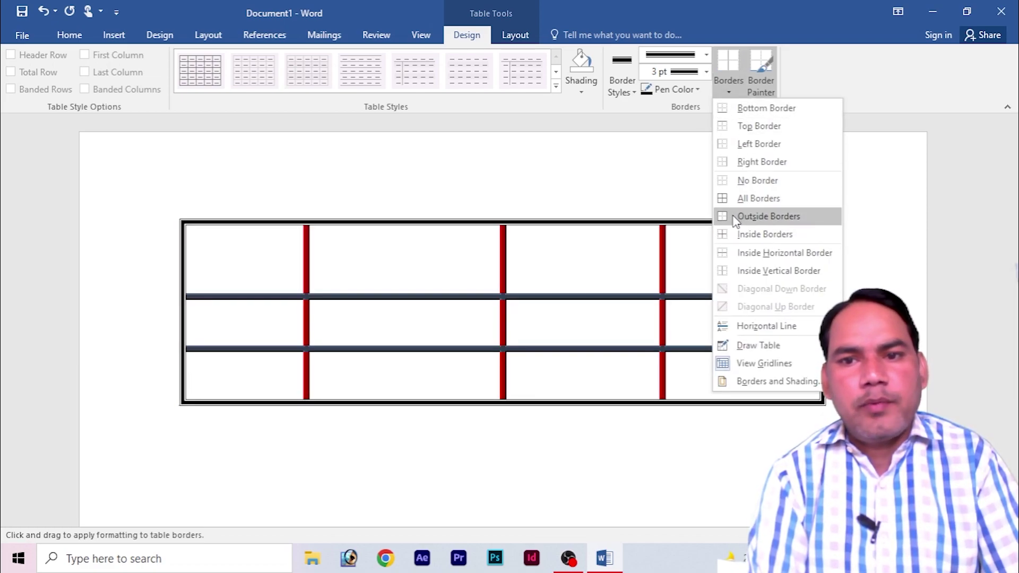
click(755, 217)
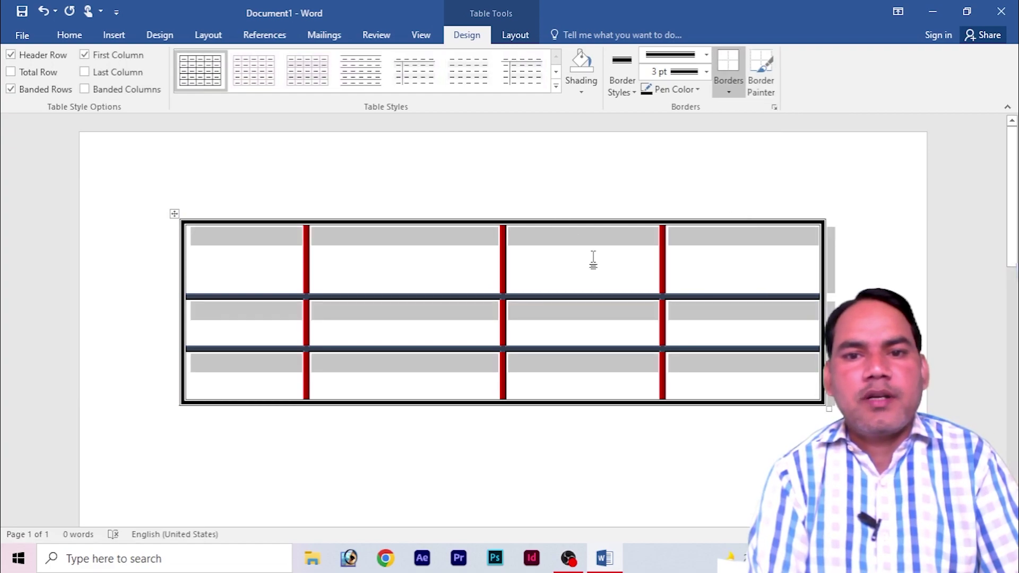
Step: Drag the bottom-right corner to make the table slightly wider and shorter, then select the top-left 2×2 cells
click(593, 260)
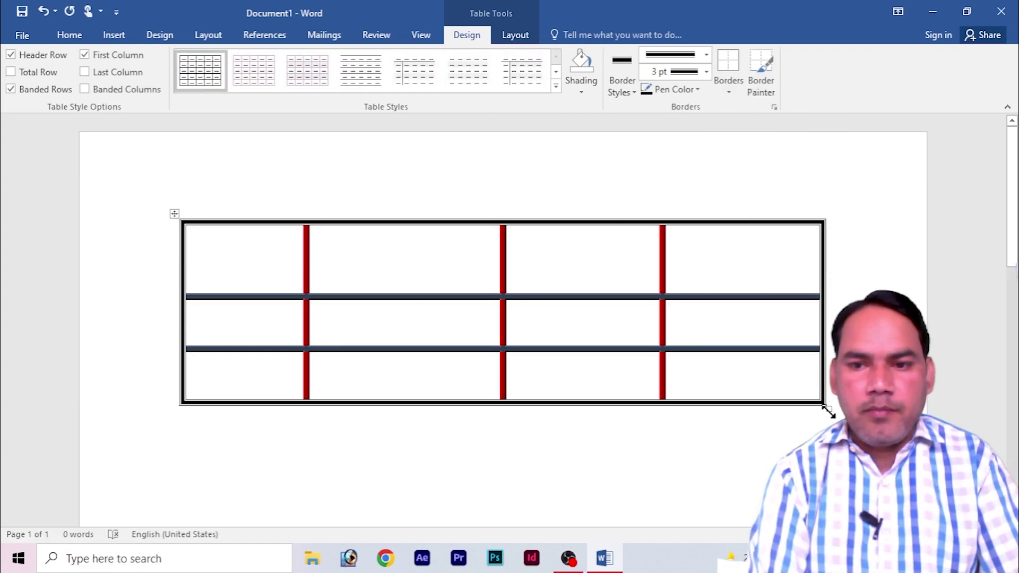
mouse_move(829, 413)
mouse_down()
mouse_move(676, 321)
mouse_move(843, 392)
mouse_up()
click(729, 91)
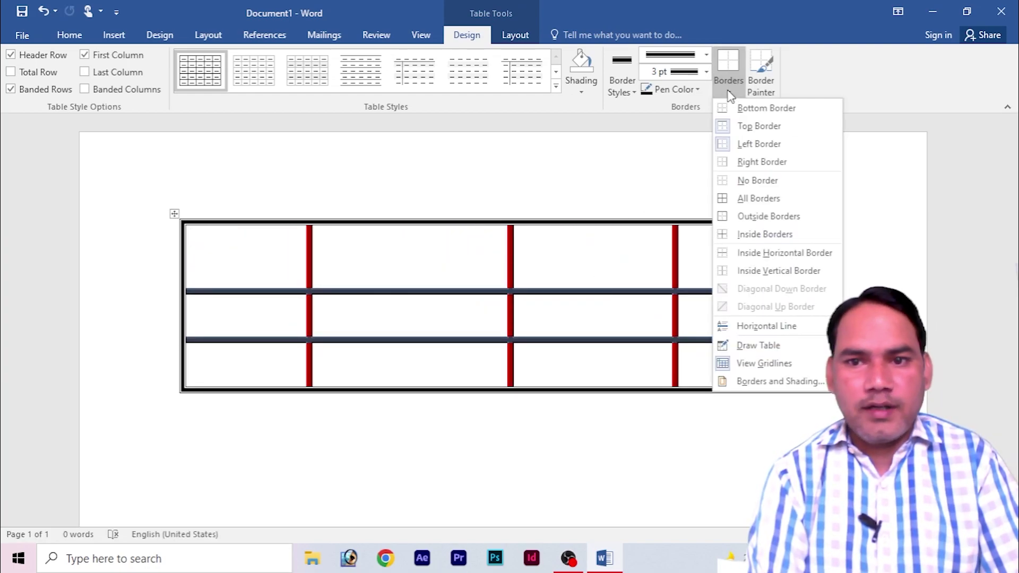
click(525, 255)
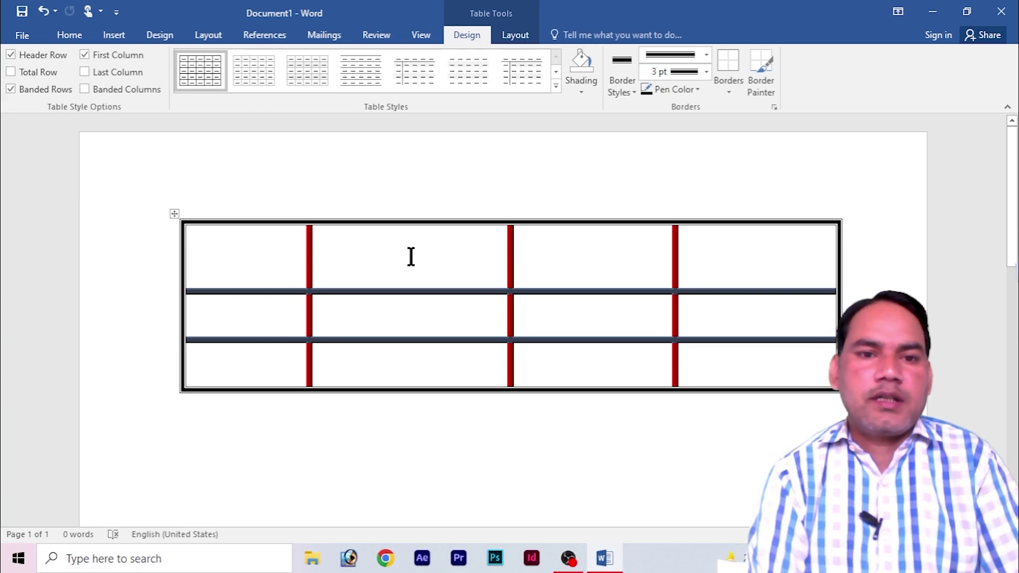
drag(230, 237, 413, 307)
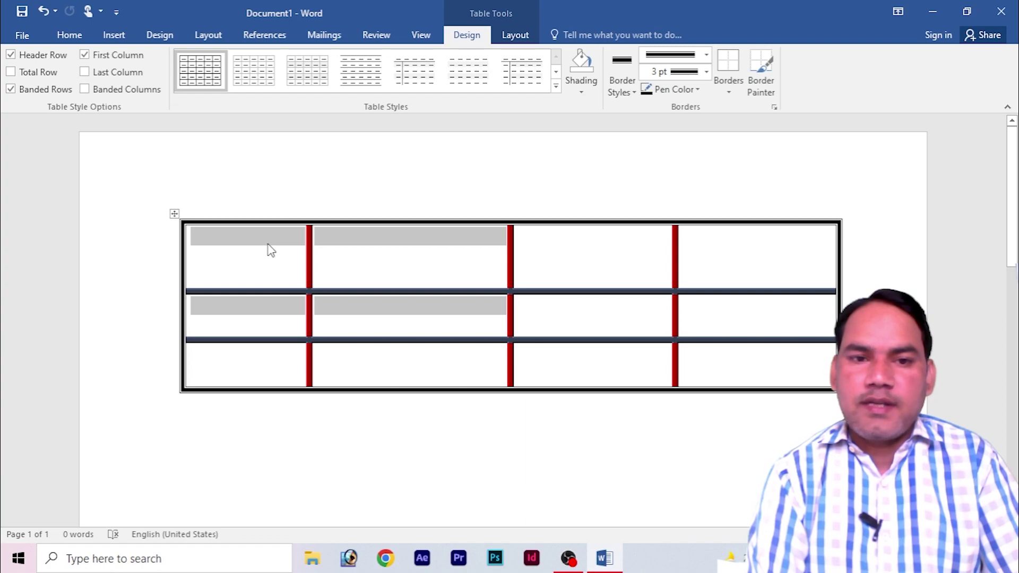
Step: Apply wavy ¾ pt All Borders to the selected top-left 2×2 block of cells
click(729, 91)
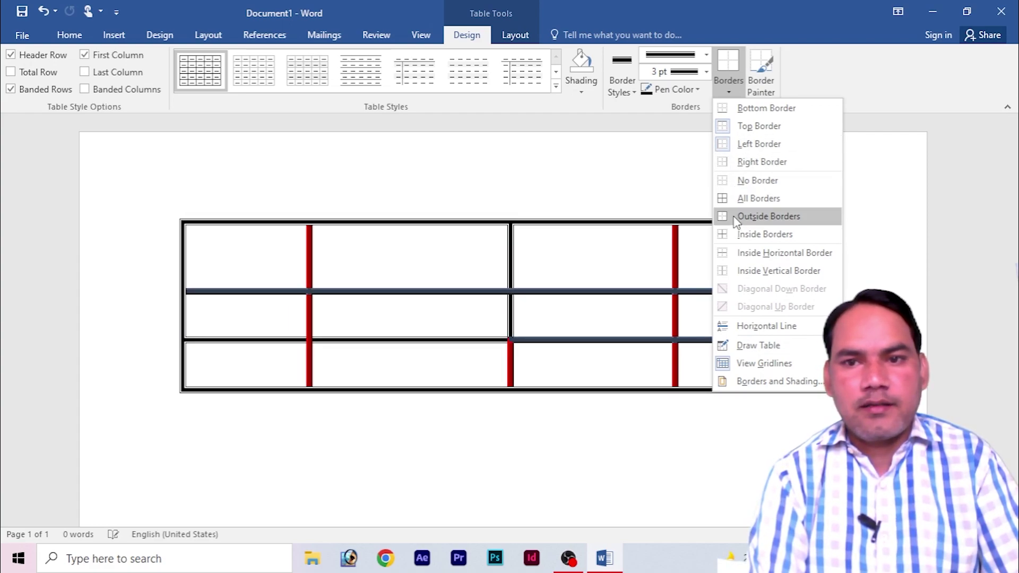
click(707, 72)
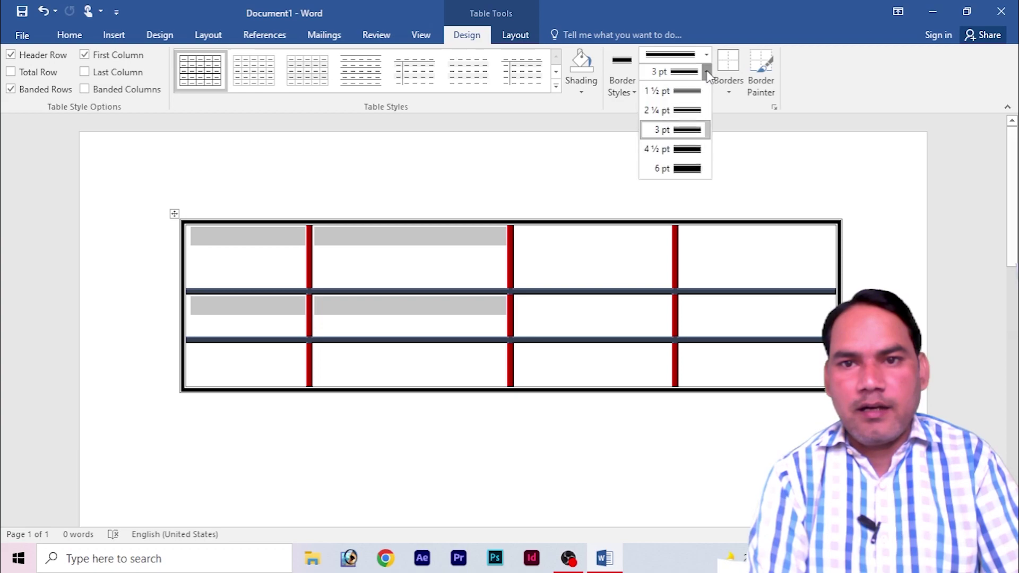
click(707, 73)
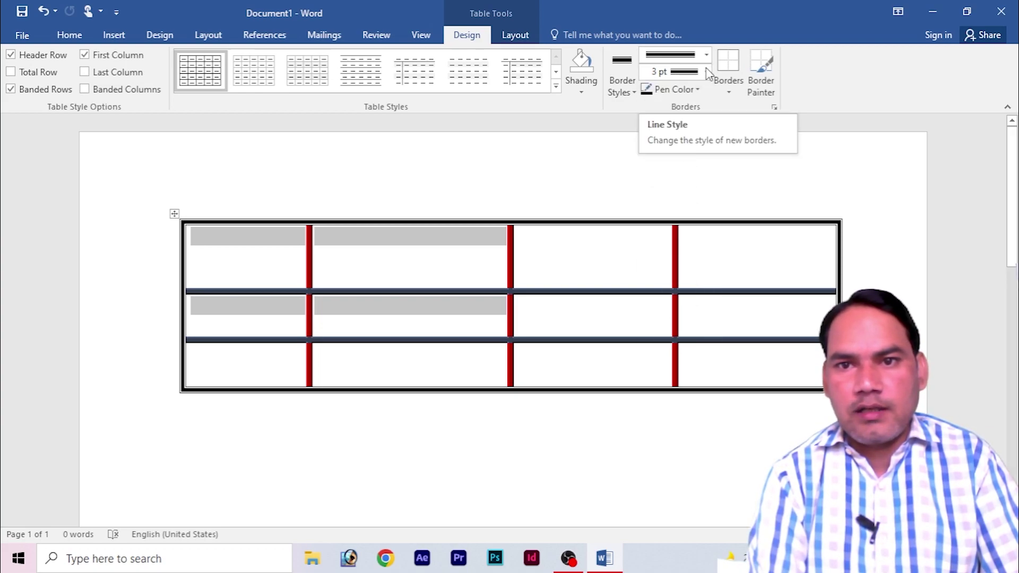
click(707, 73)
click(706, 55)
scroll(690, 323, down, 3)
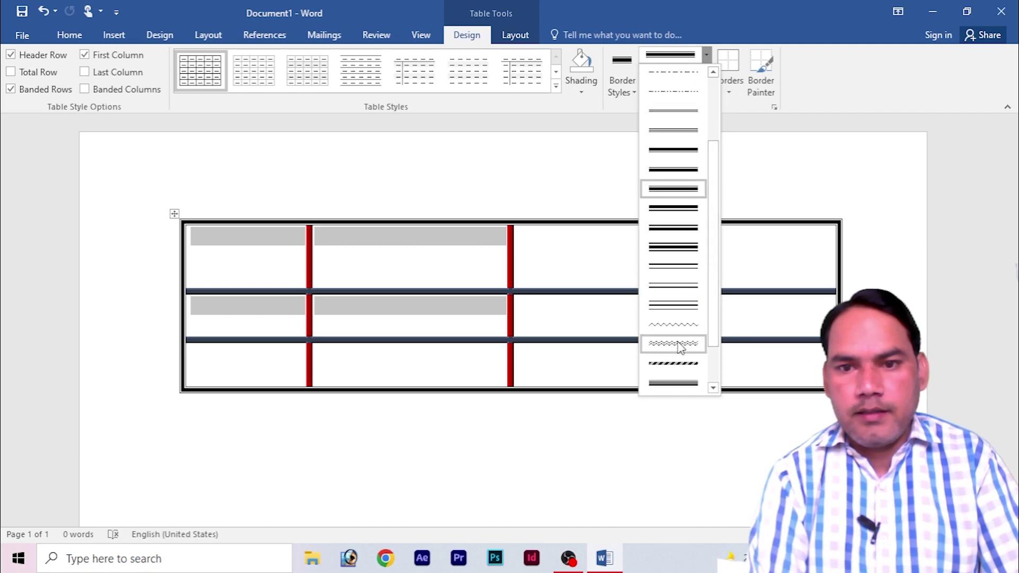
click(679, 343)
click(731, 91)
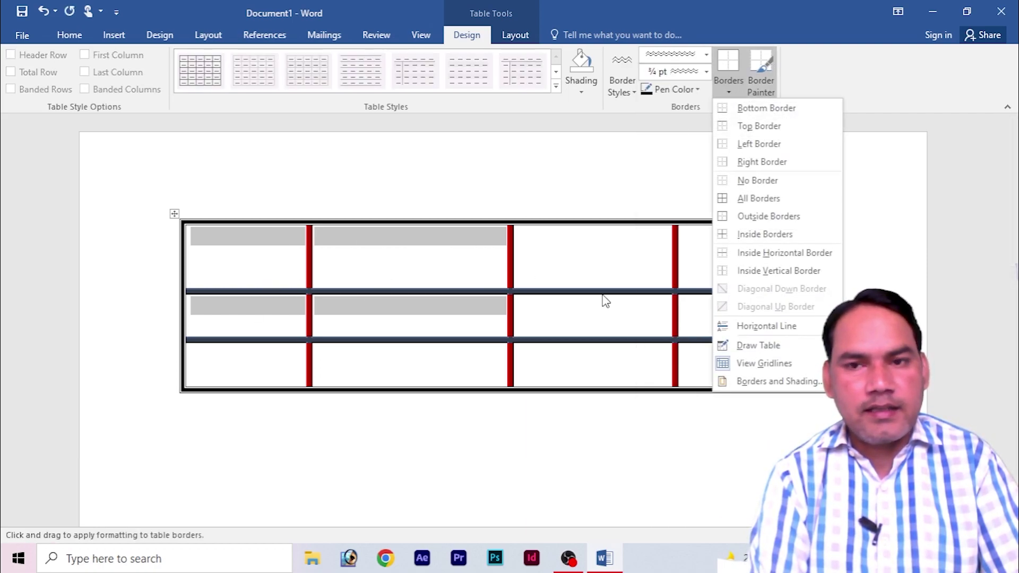
click(742, 202)
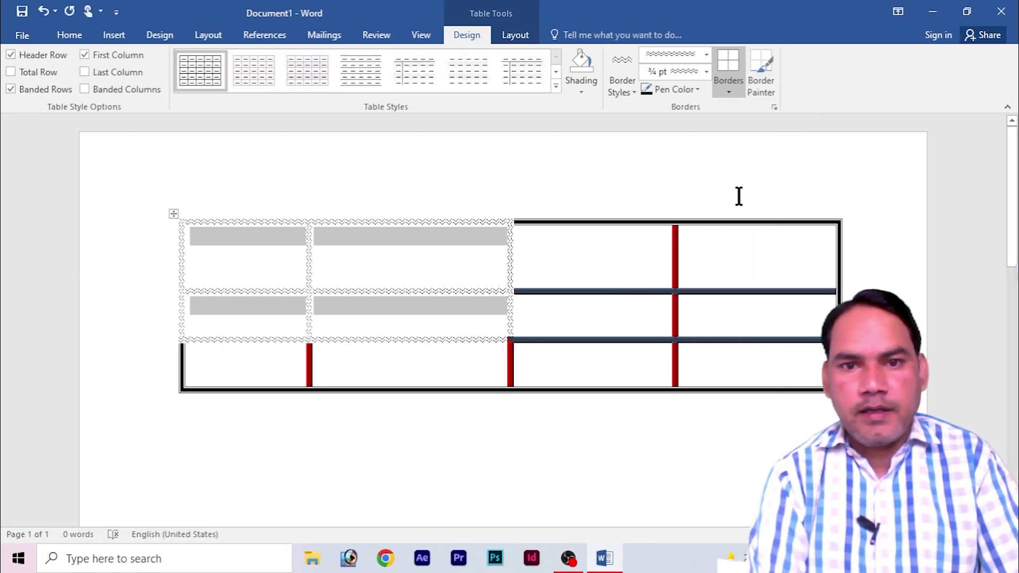
Step: Deselect the block, click into the top row, then select the whole table
click(567, 266)
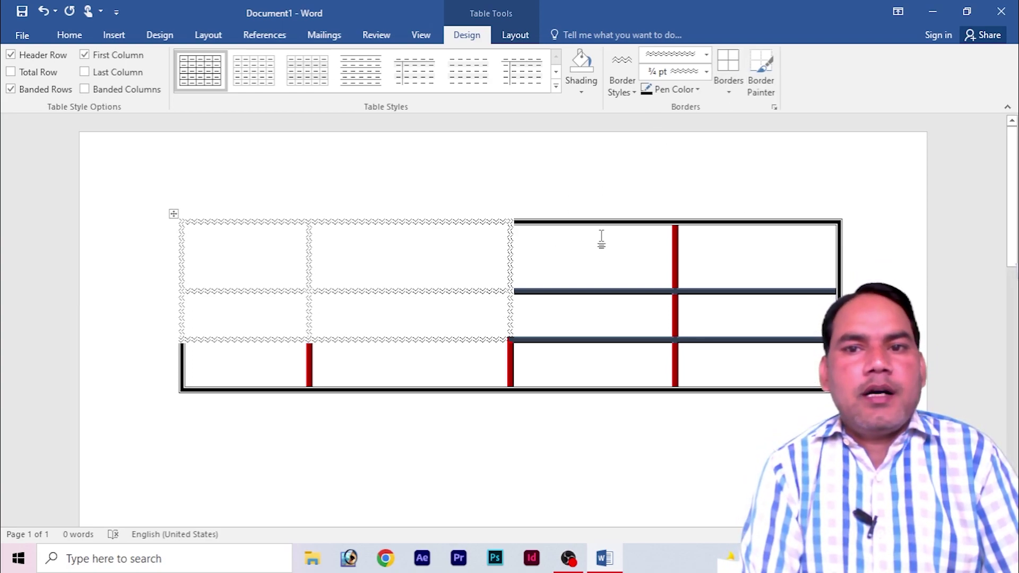
click(637, 174)
click(439, 239)
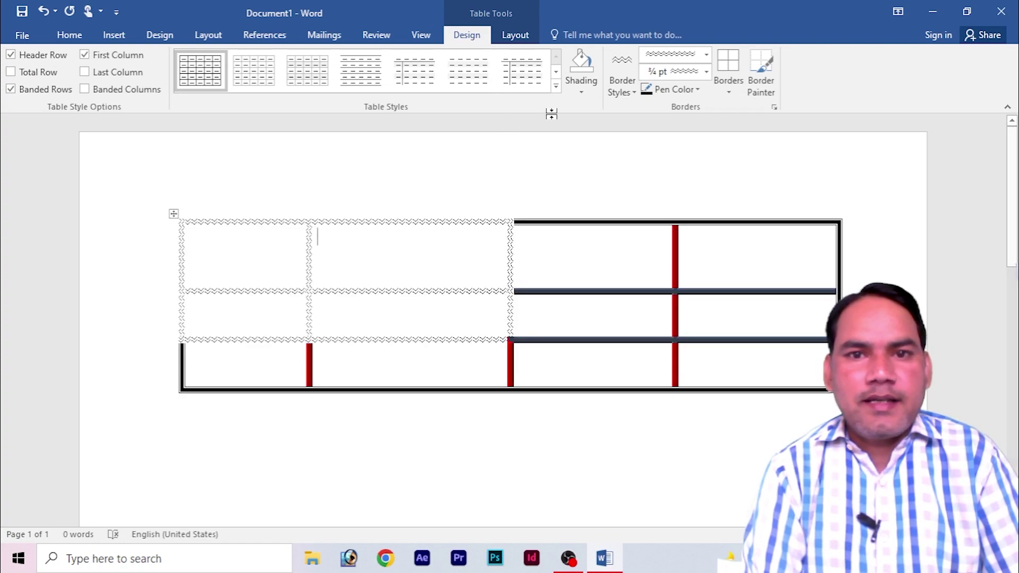
click(173, 214)
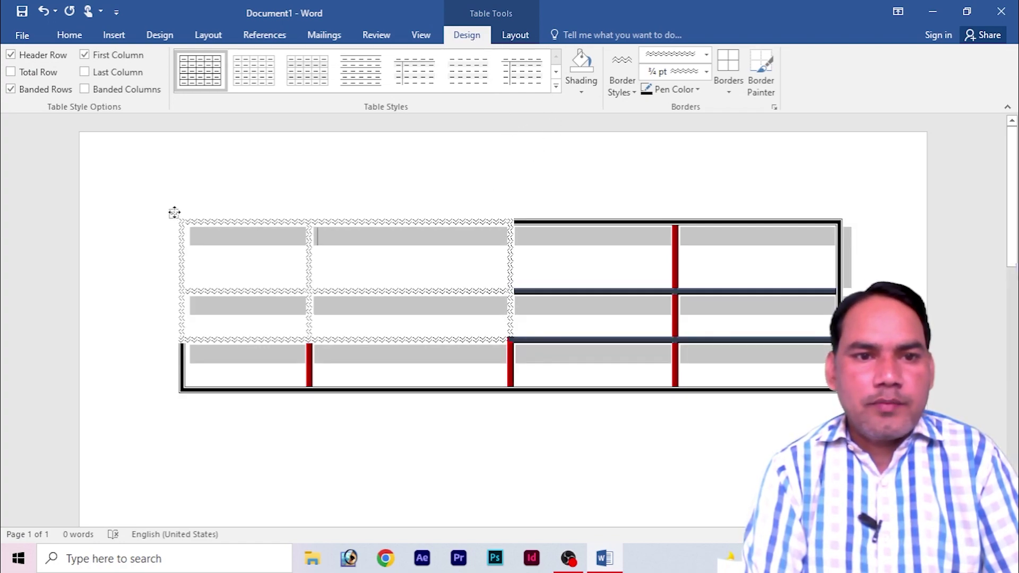
Step: Delete the styled table using Layout > Delete > Delete Table
click(514, 32)
click(207, 80)
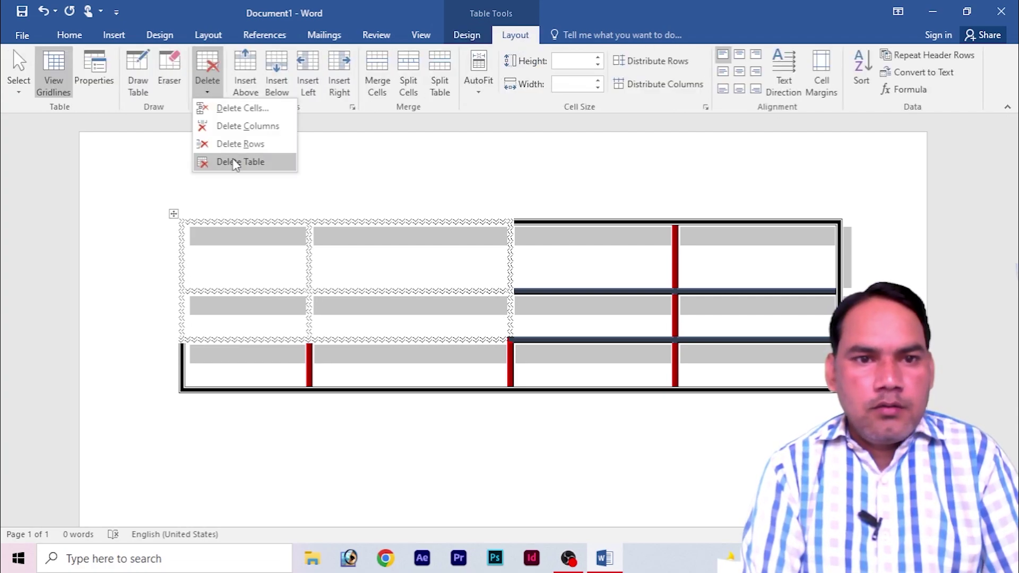
click(230, 161)
Step: Insert a new 6×4 table and stretch it so its rows are taller
click(114, 35)
click(98, 93)
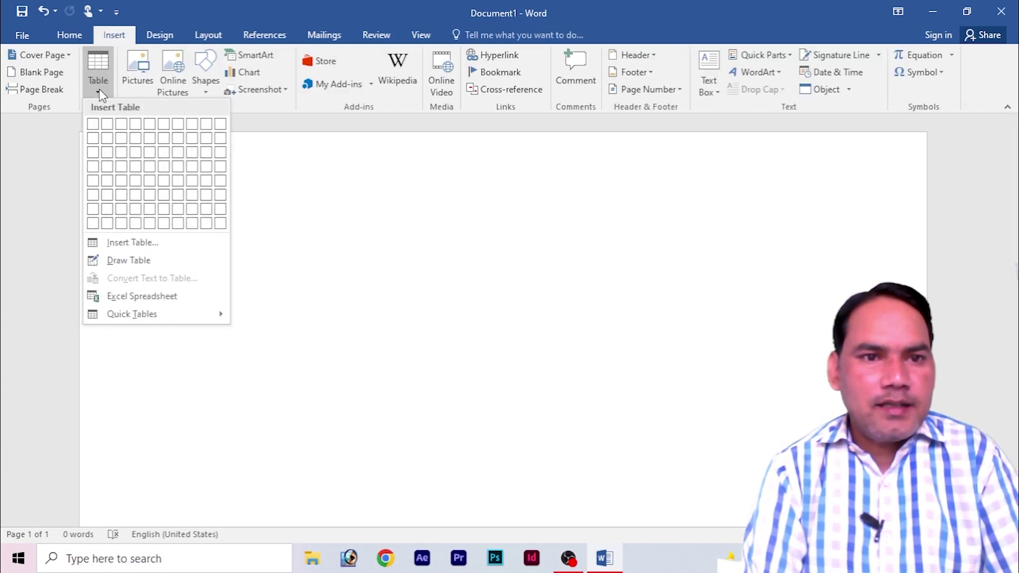
click(163, 166)
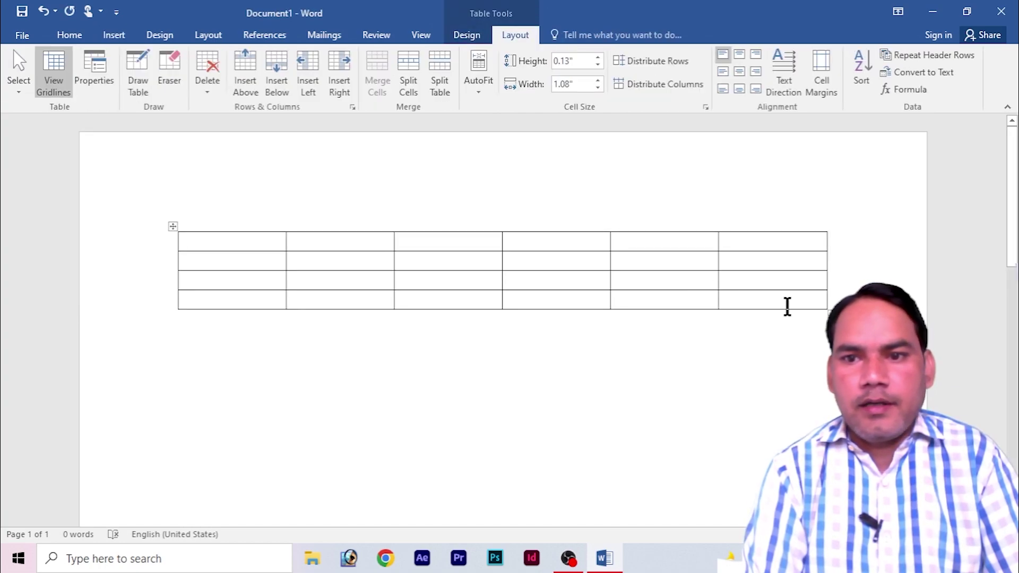
drag(830, 312, 836, 410)
click(461, 35)
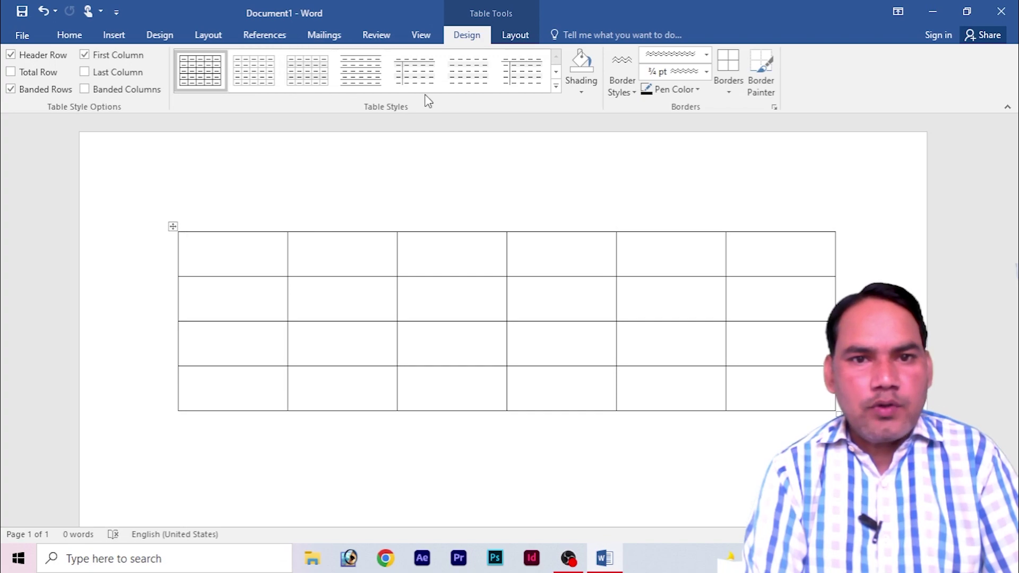
Step: Try the yellow grid and then the black grid table styles on the table
click(555, 87)
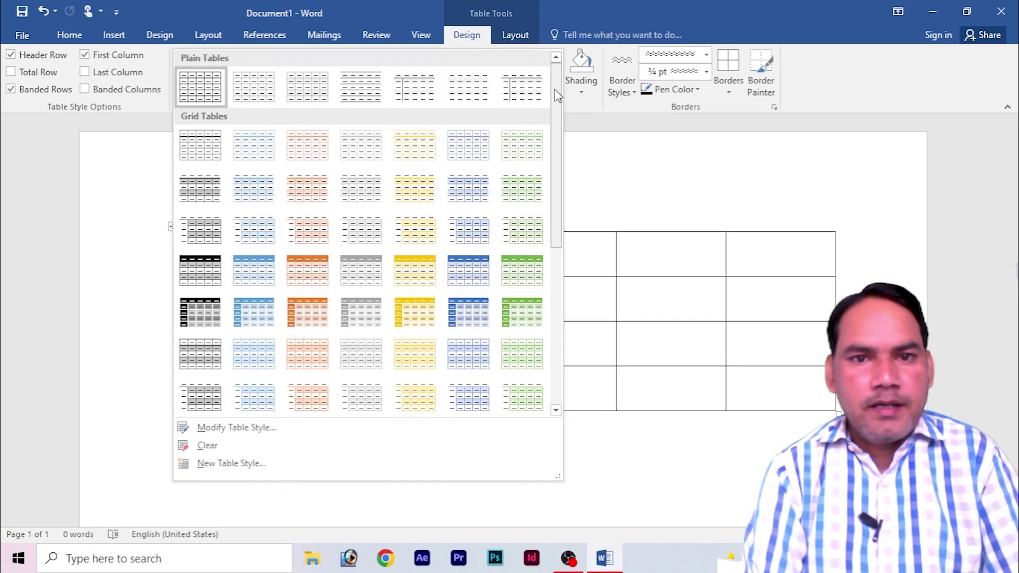
click(415, 272)
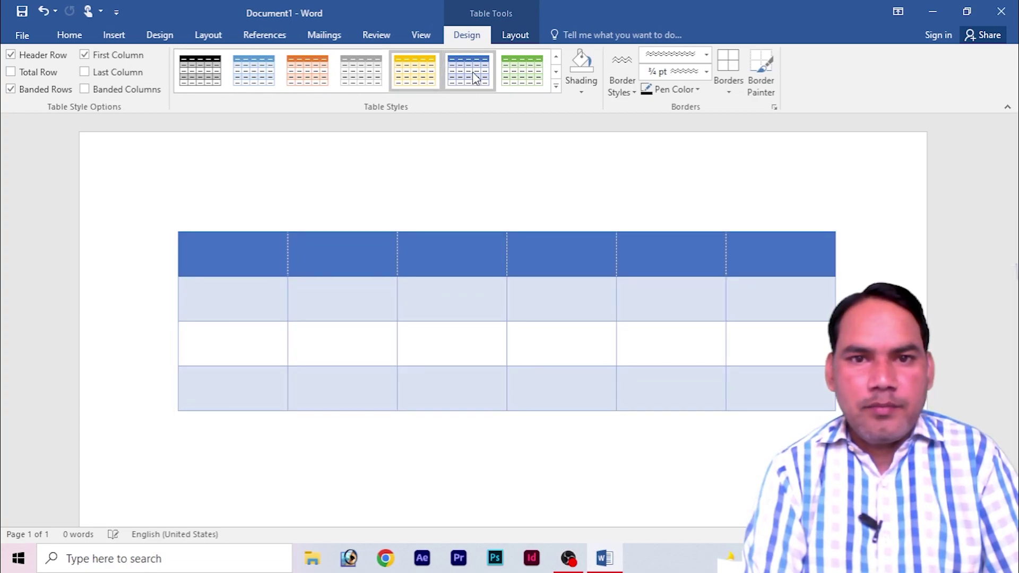
click(517, 72)
click(556, 87)
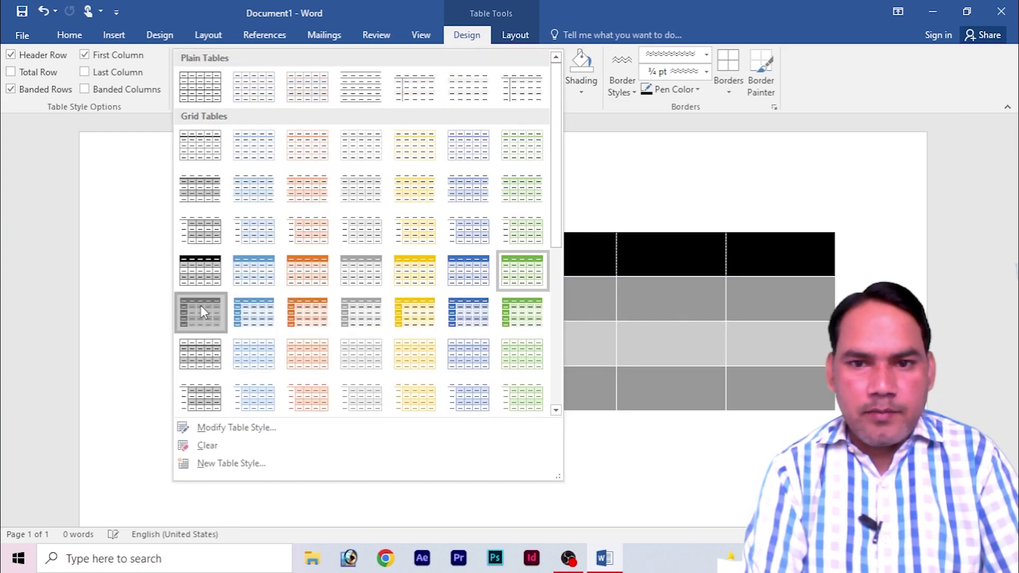
click(200, 305)
Step: Resize the table shorter and wider, then undo back to the plain grid
click(441, 260)
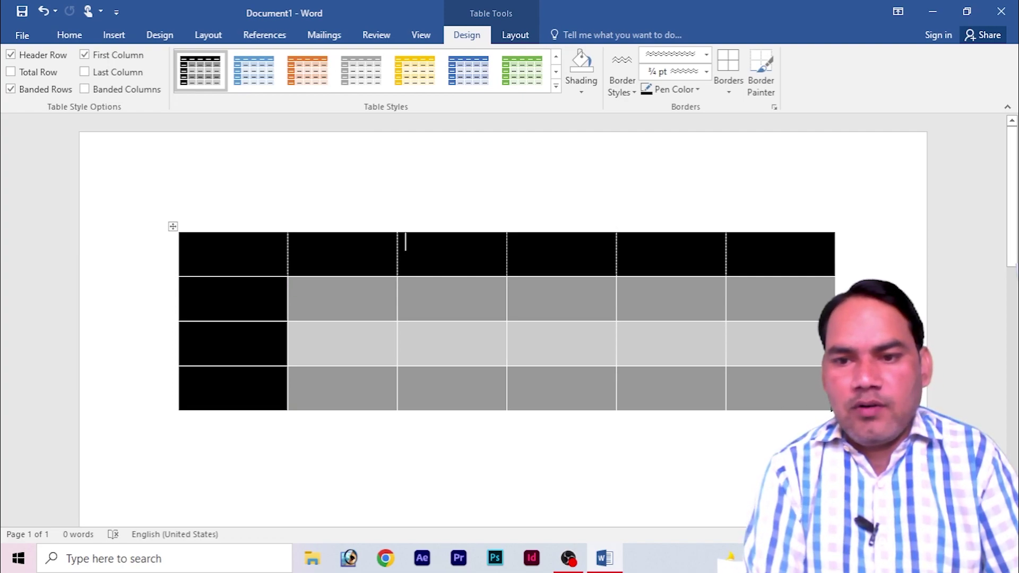
mouse_move(831, 409)
mouse_down()
mouse_move(852, 267)
mouse_move(861, 267)
mouse_up()
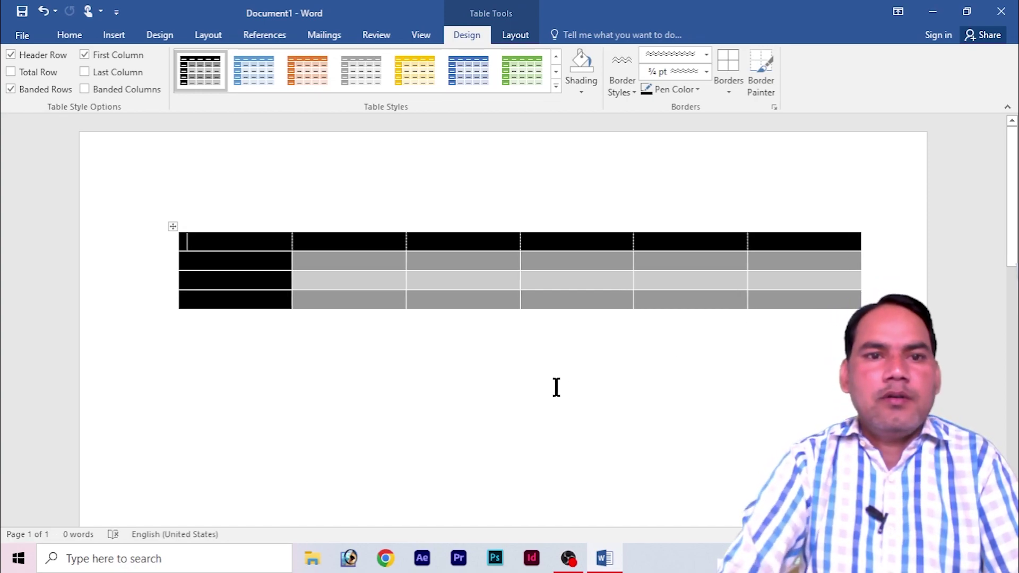
click(556, 86)
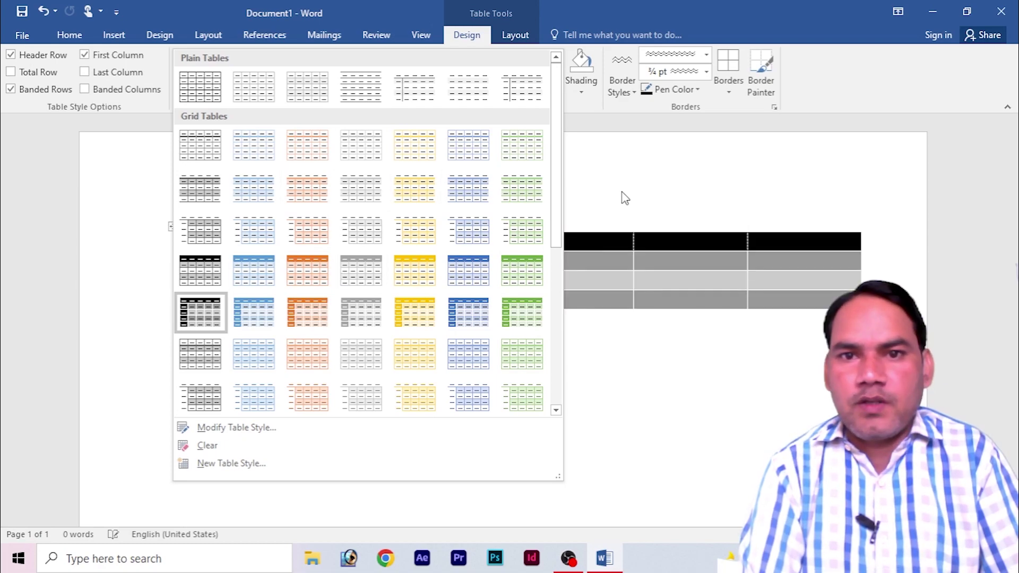
click(259, 243)
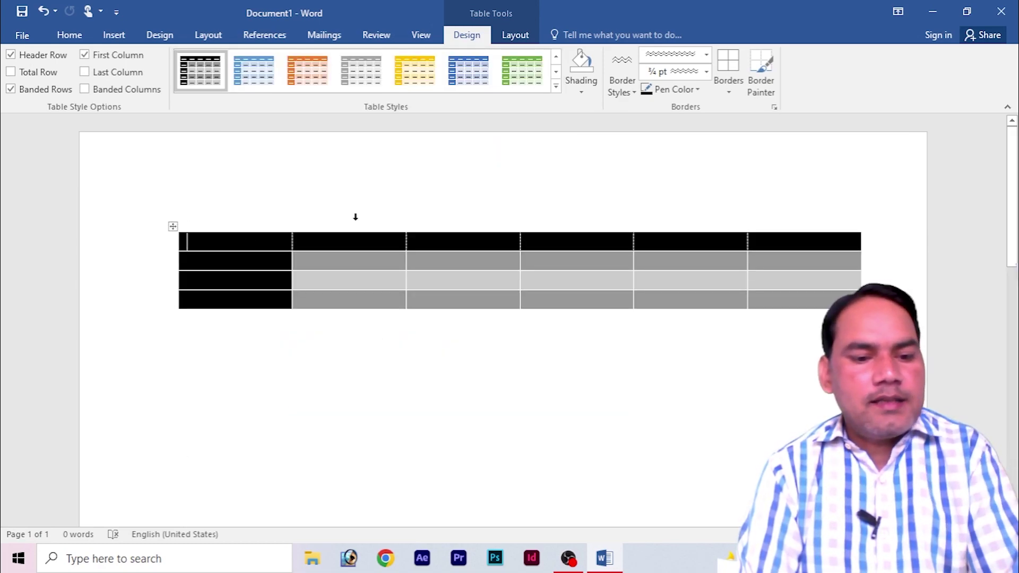
key(ctrl+z)
key(ctrl+z)
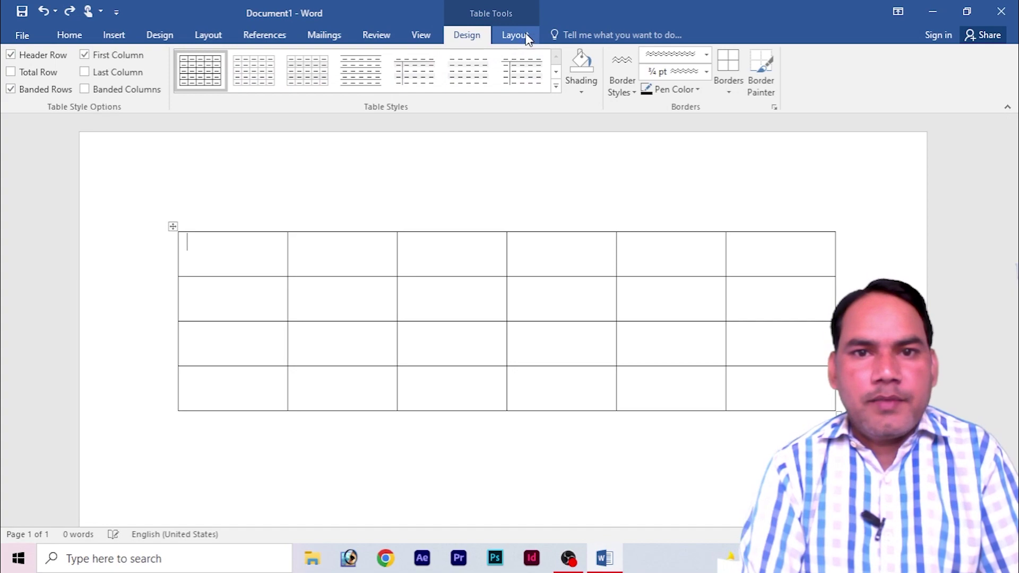
Step: Turn on Draw Table and draw a vertical border in the table's first cell
click(515, 35)
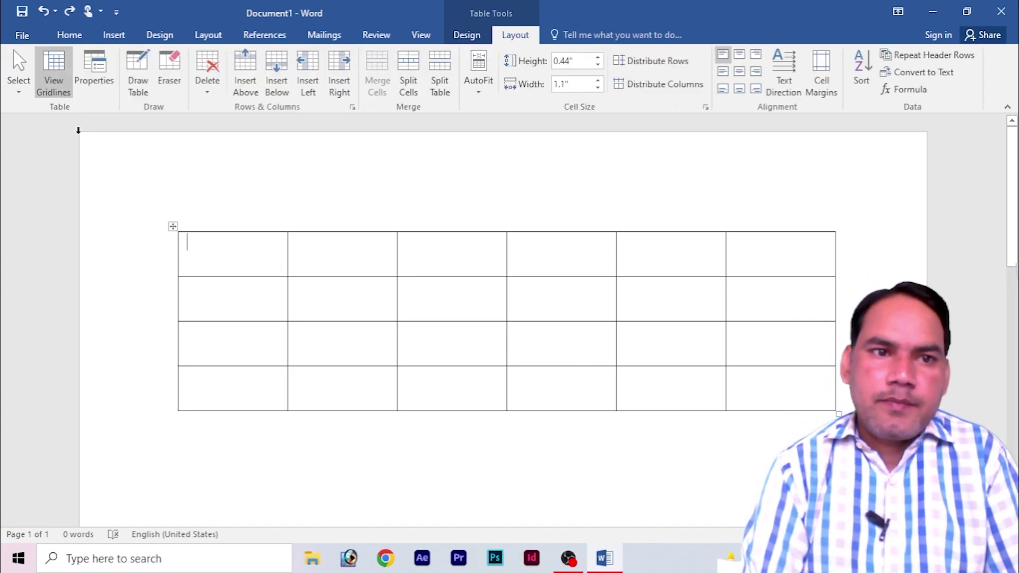
click(458, 37)
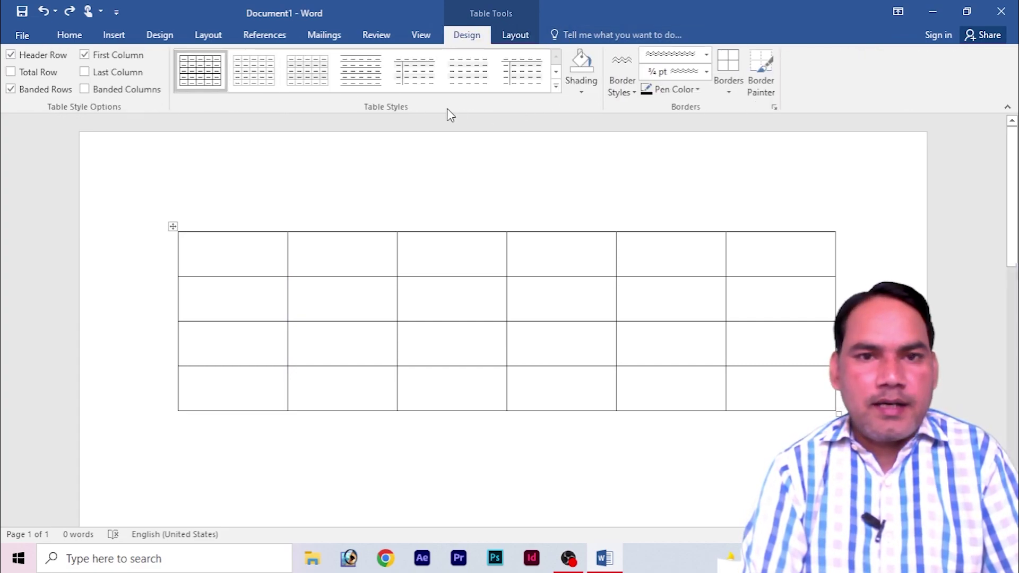
click(515, 35)
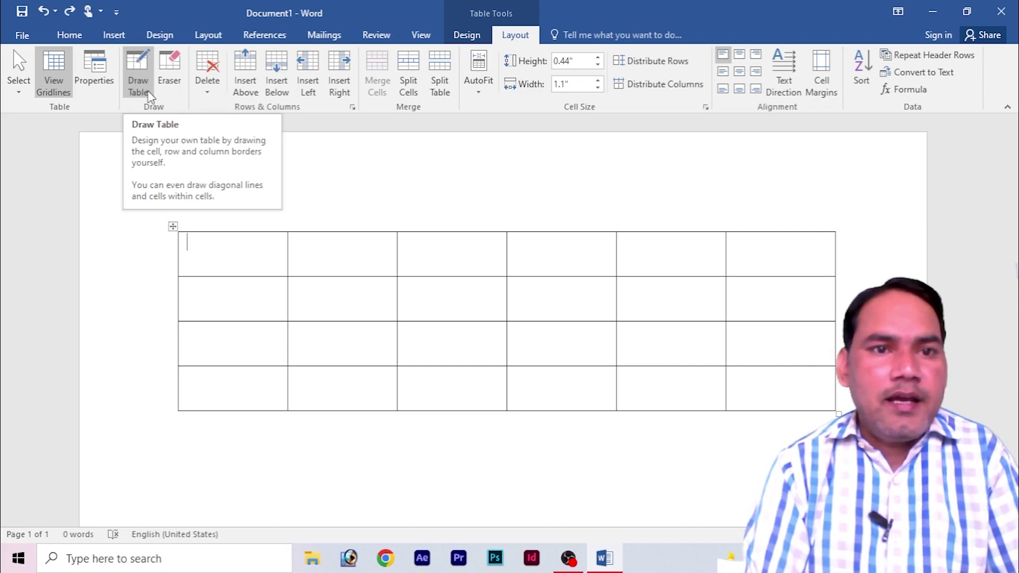
click(145, 72)
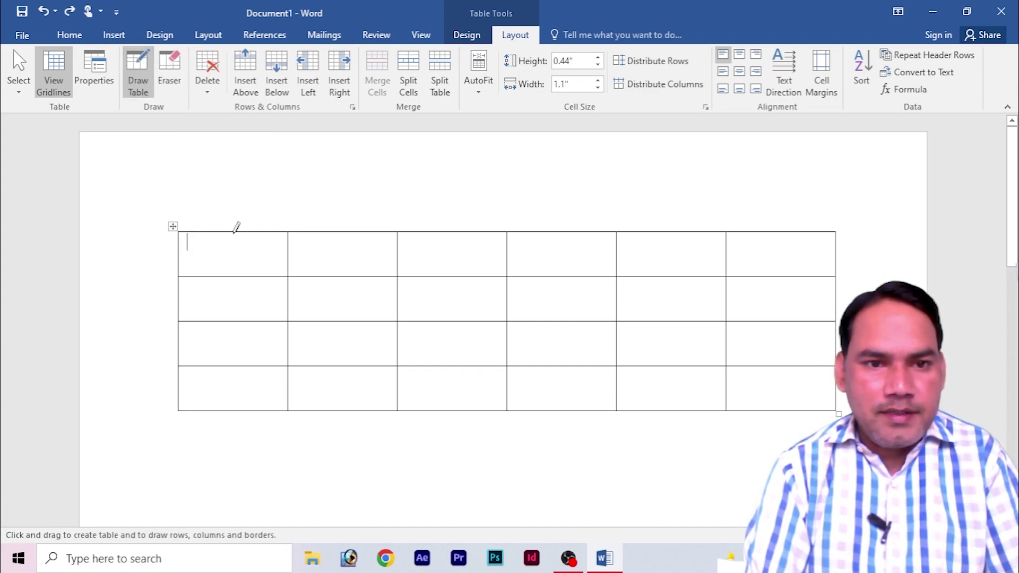
drag(234, 232, 234, 269)
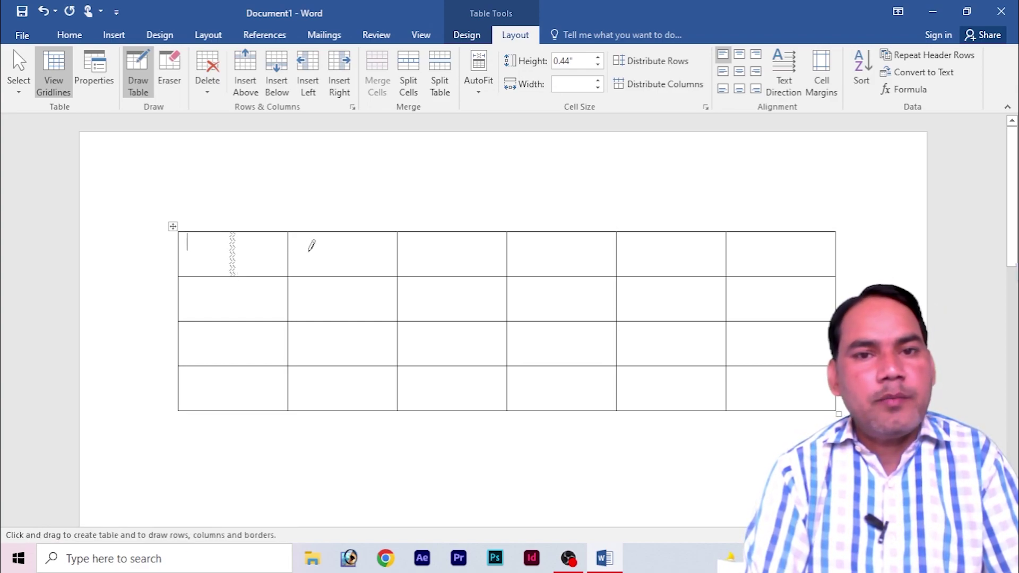
Step: Set a solid ½ pt line style and draw a horizontal border in the first cell's right part
click(467, 36)
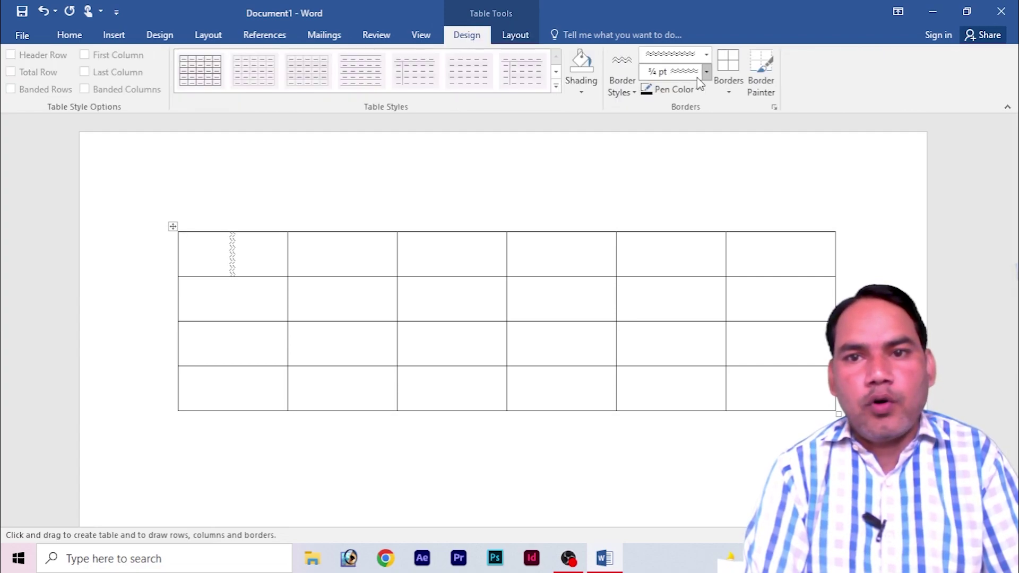
click(707, 73)
click(706, 55)
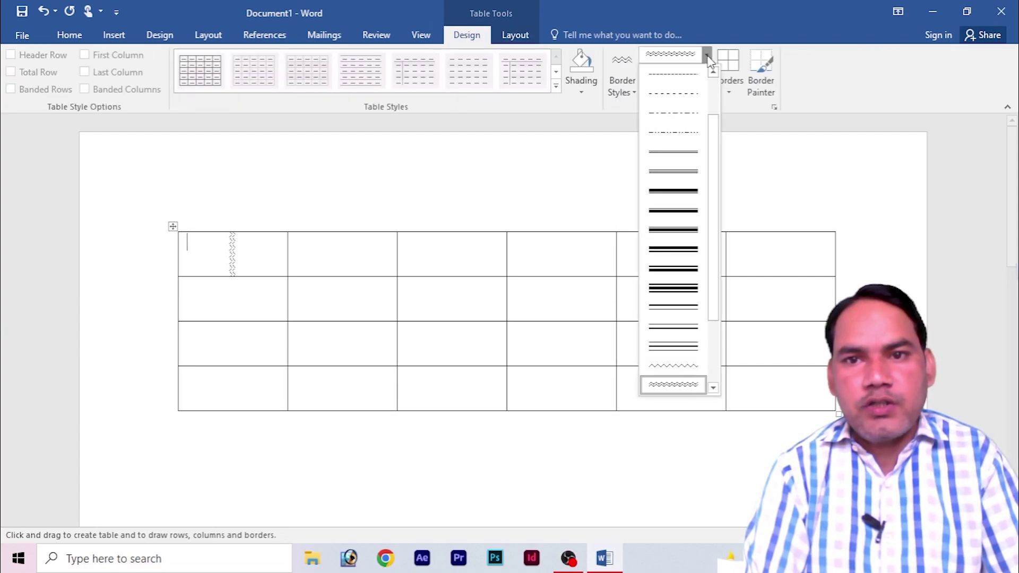
click(692, 98)
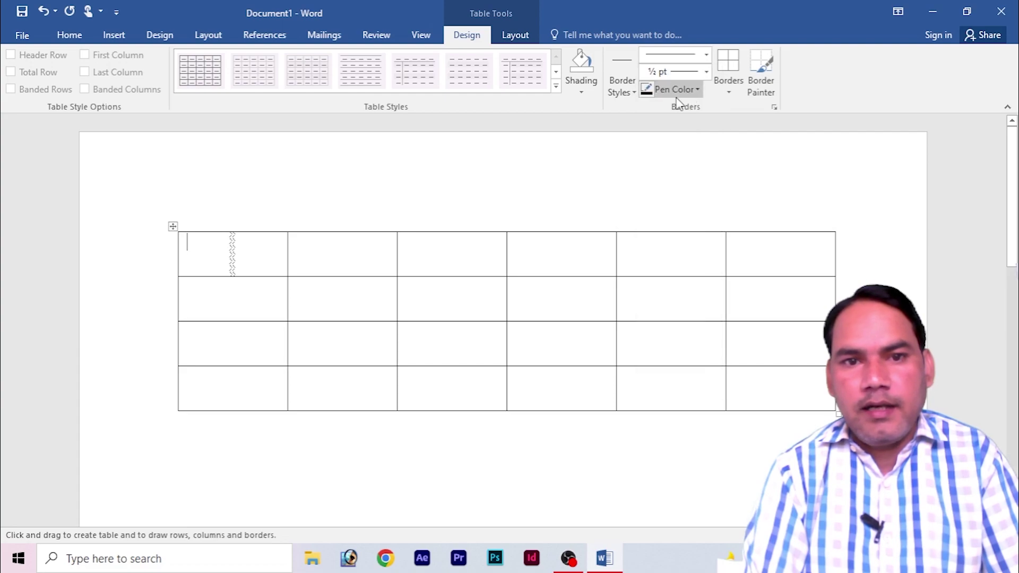
mouse_move(233, 231)
mouse_down()
mouse_move(233, 263)
mouse_move(292, 242)
mouse_up()
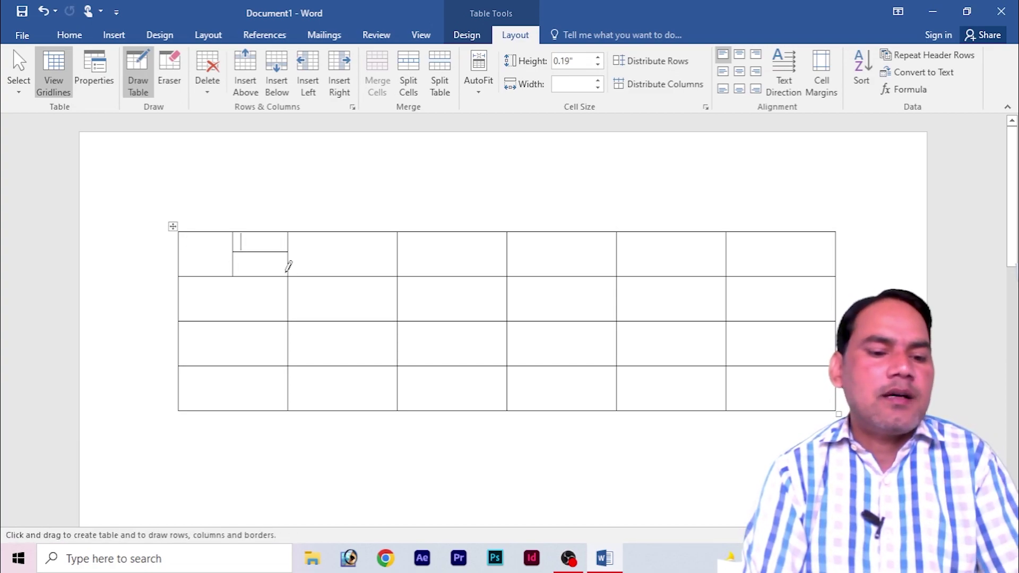
key(ctrl+z)
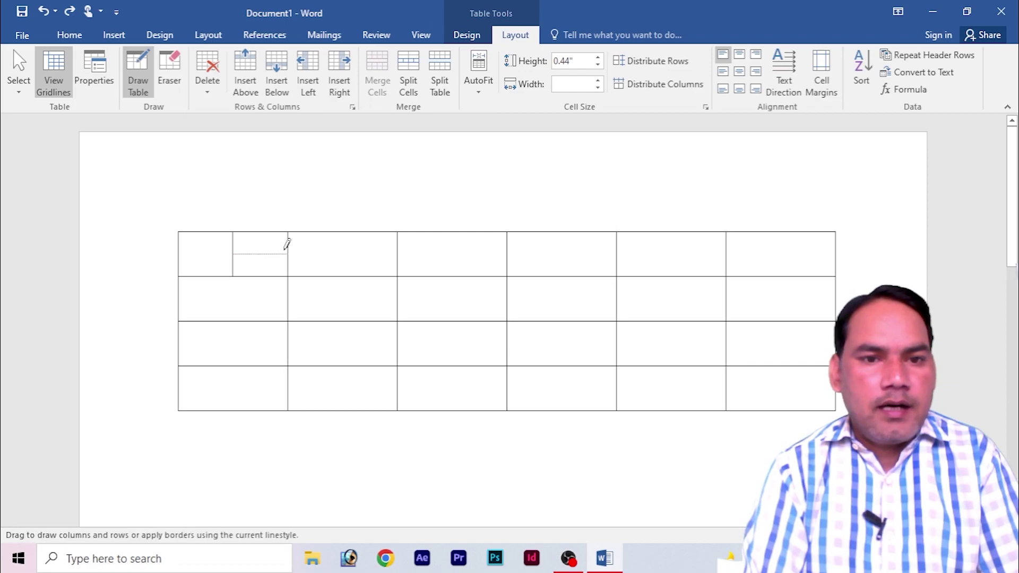
drag(290, 244, 292, 243)
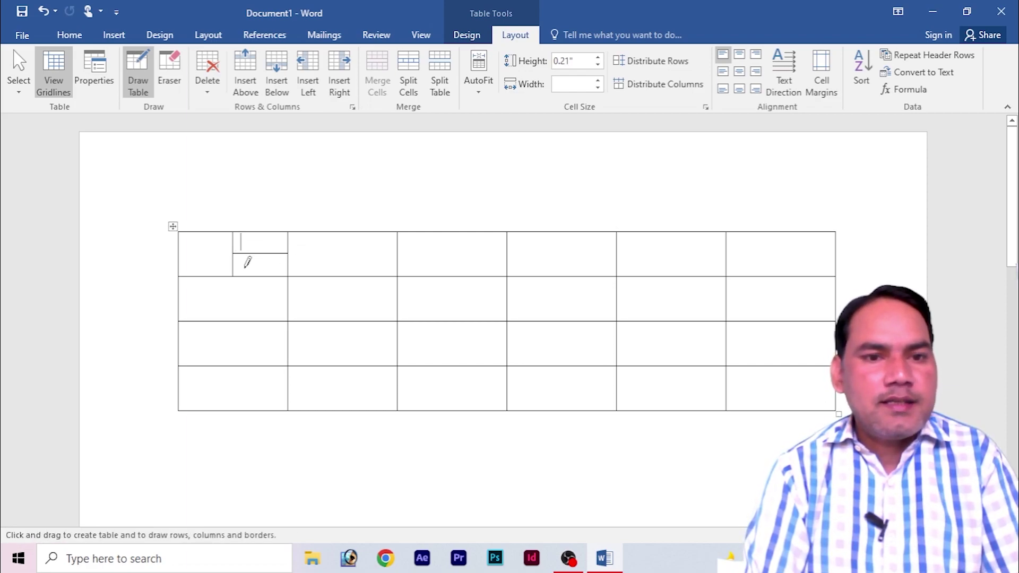
Step: Erase the short horizontal line and vertical partition drawn inside the first cell
click(167, 77)
click(234, 235)
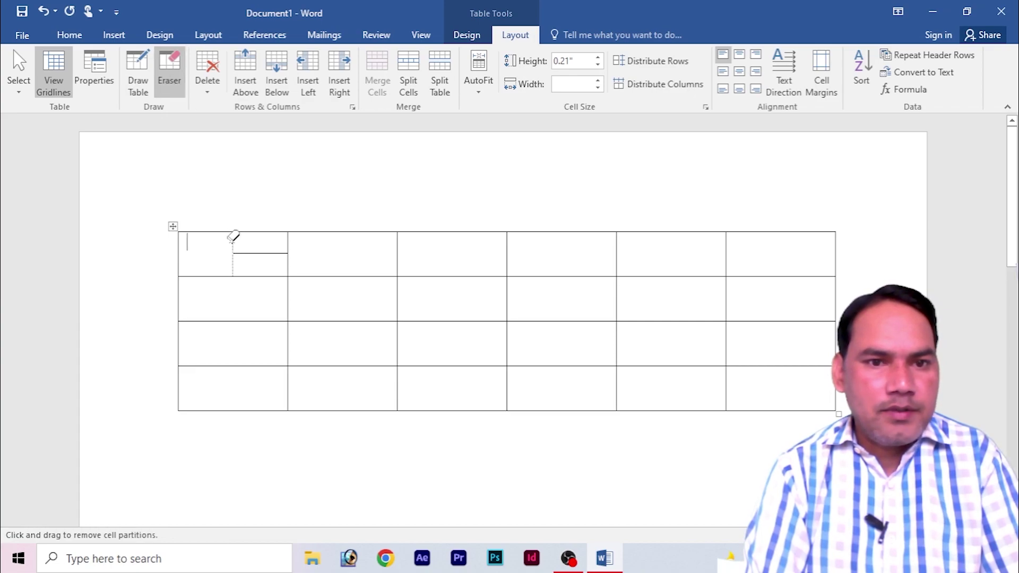
click(247, 253)
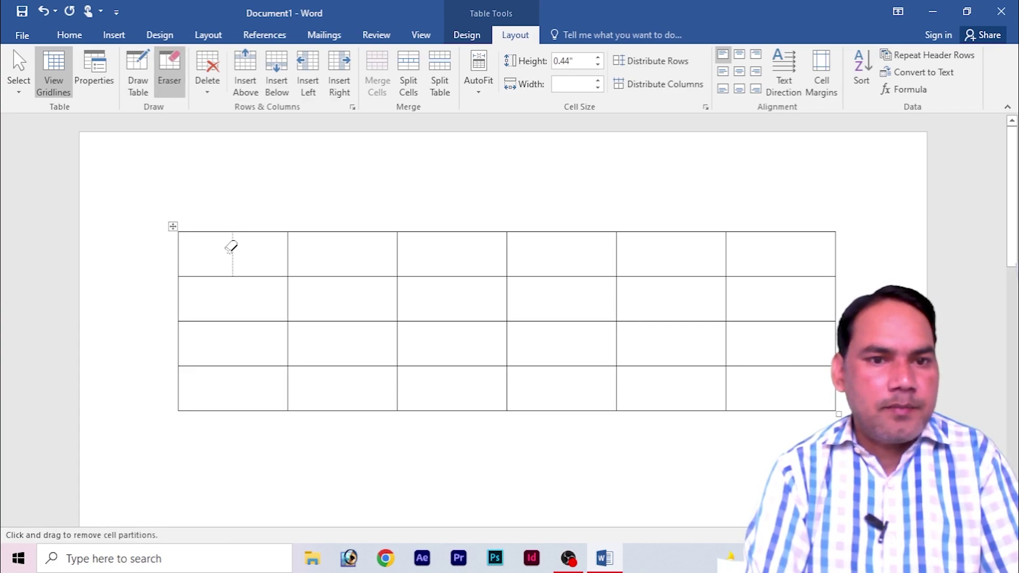
click(235, 246)
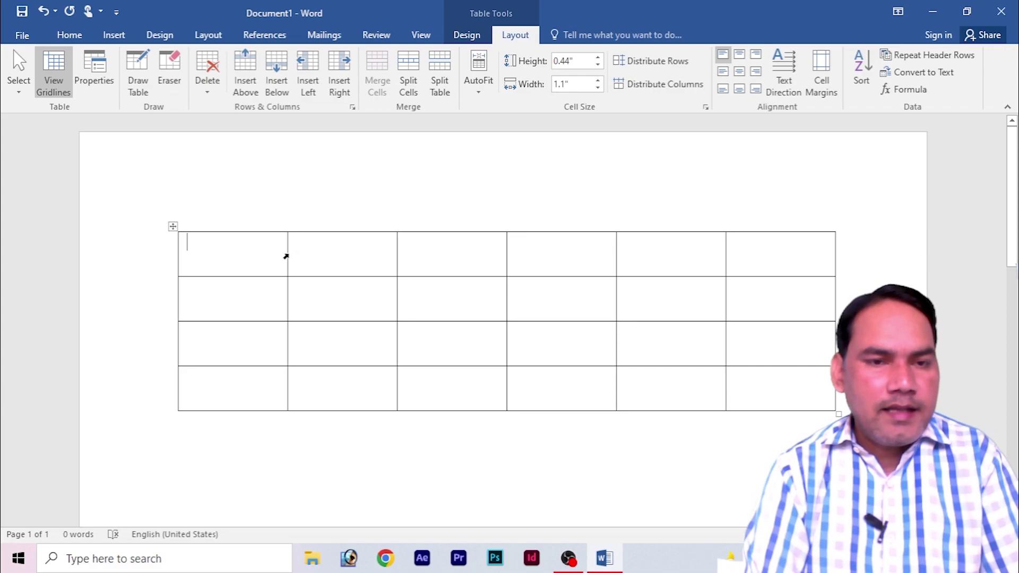
Step: Merge the first three cells of rows 1 and 2, then draw one vertical border through both
click(170, 72)
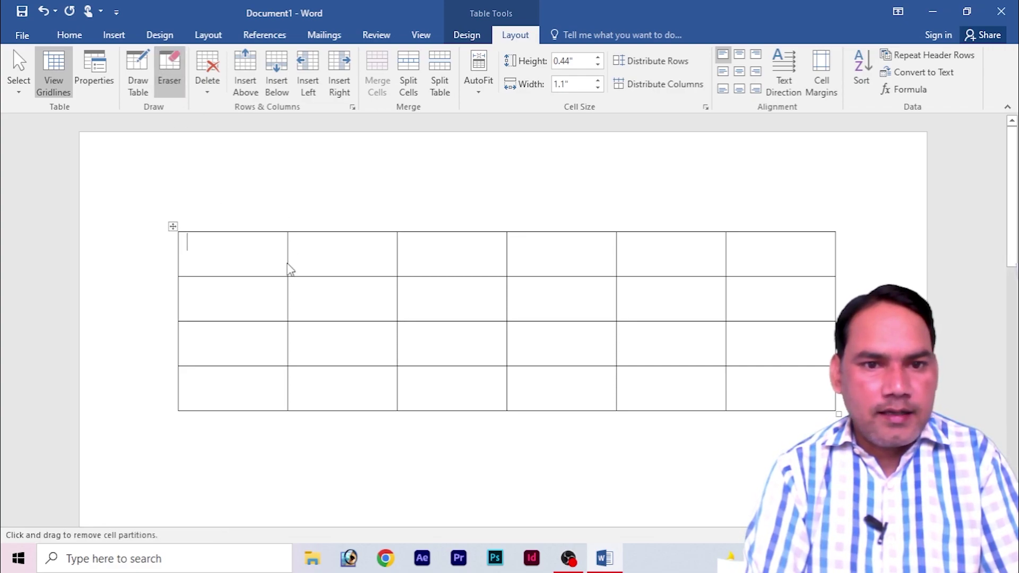
click(288, 257)
click(398, 255)
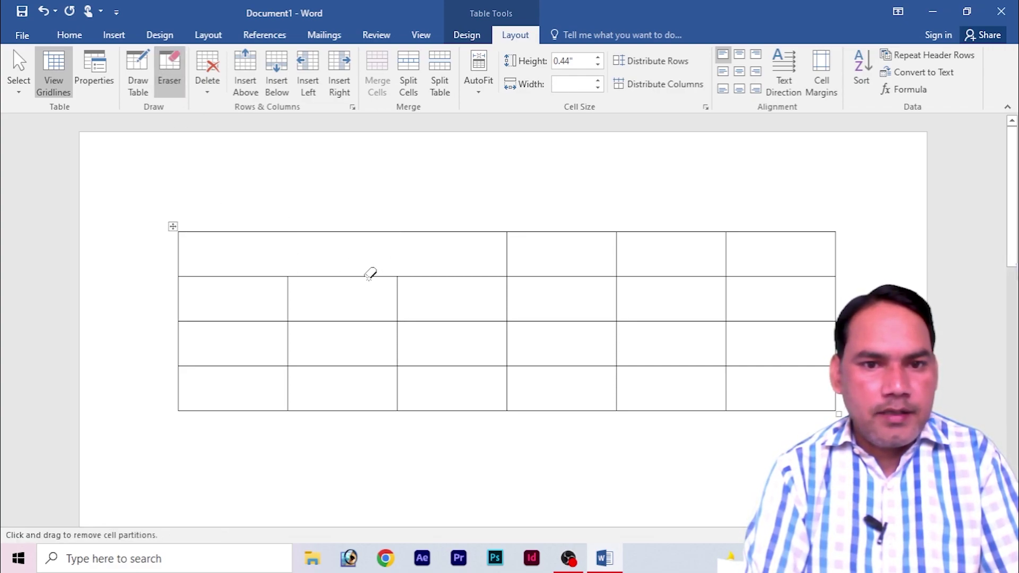
click(288, 300)
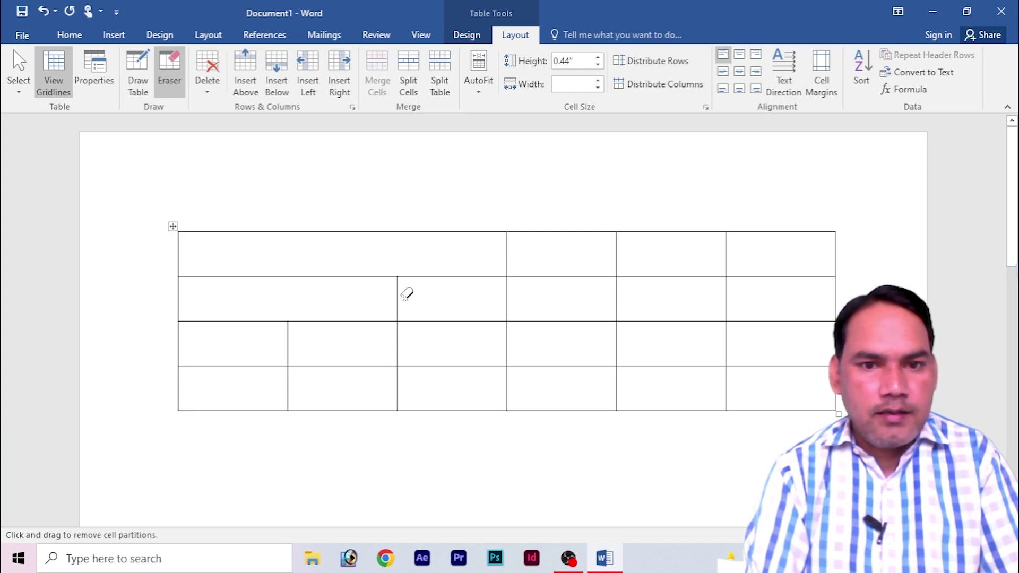
click(396, 300)
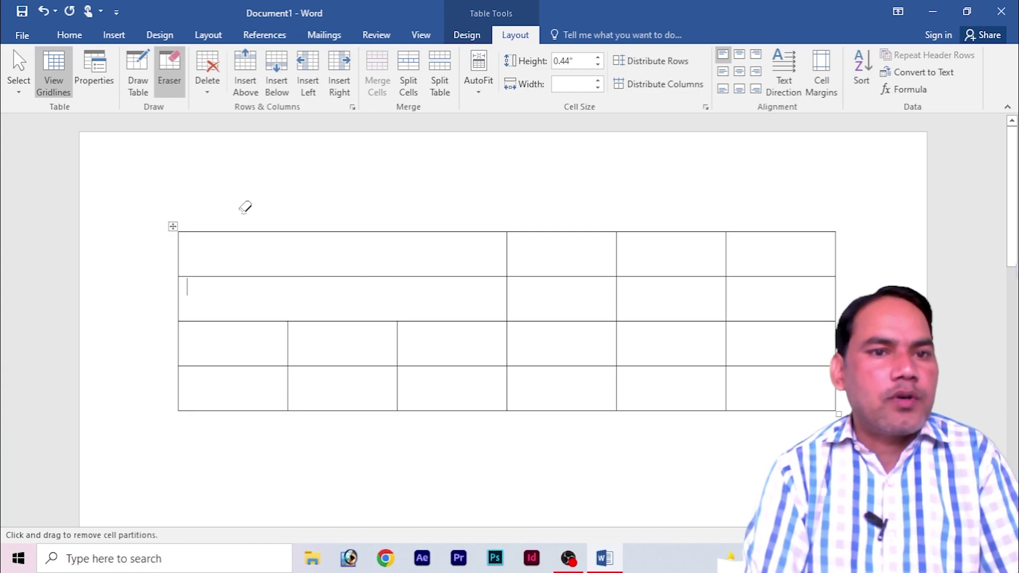
click(140, 77)
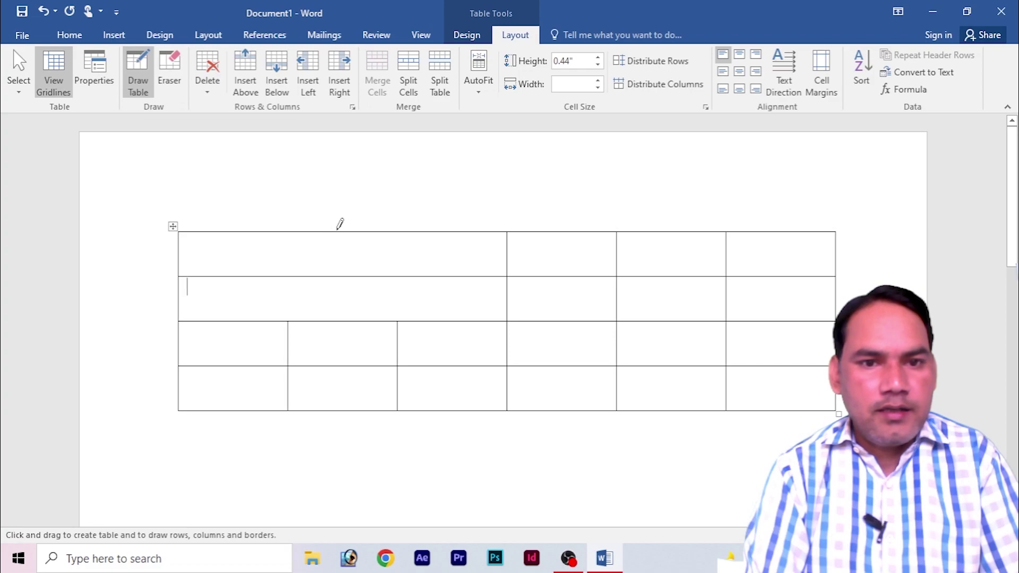
drag(330, 225, 337, 307)
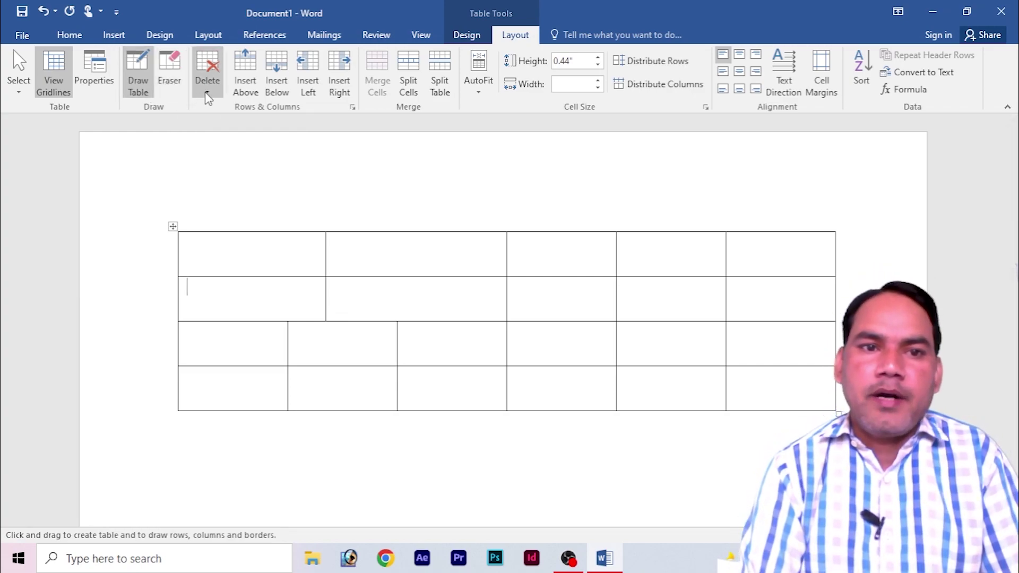
Step: Check the Delete options without deleting, then undo the drawn and merged borders
click(207, 77)
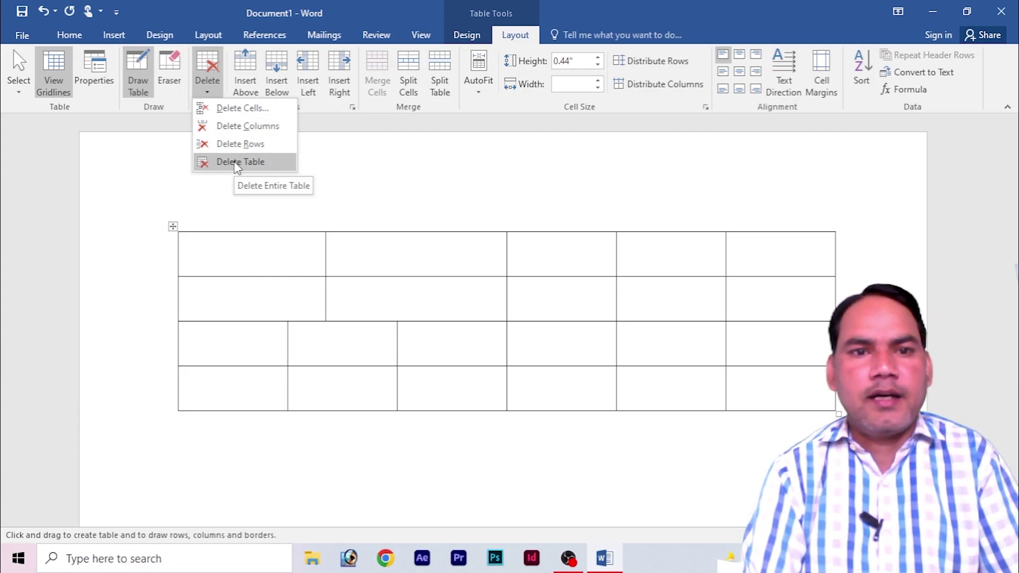
click(340, 249)
key(ctrl+z)
key(ctrl+z)
key(ctrl+z)
key(ctrl+z)
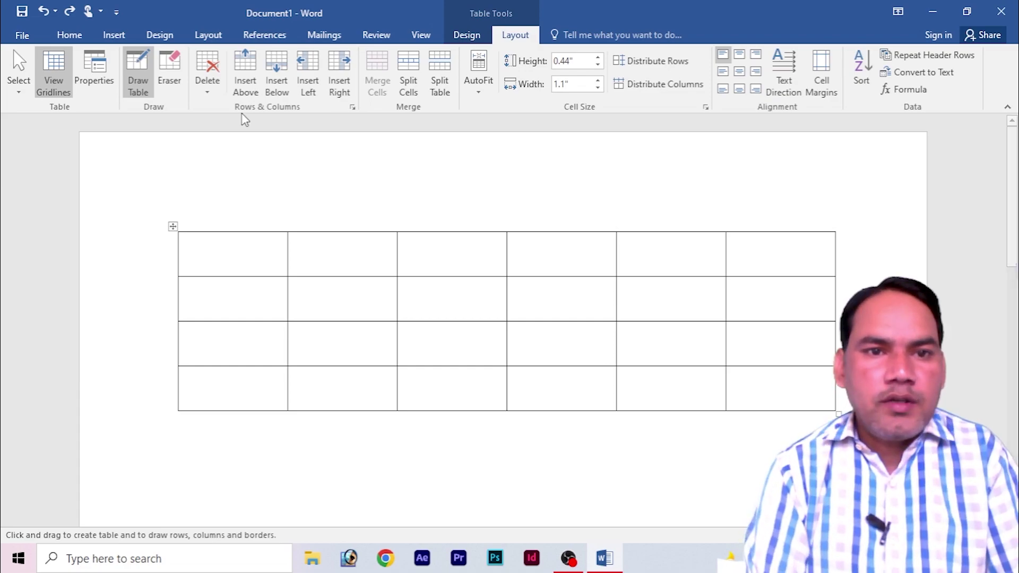
Step: Insert a new row above the first row and undo it, twice
click(246, 85)
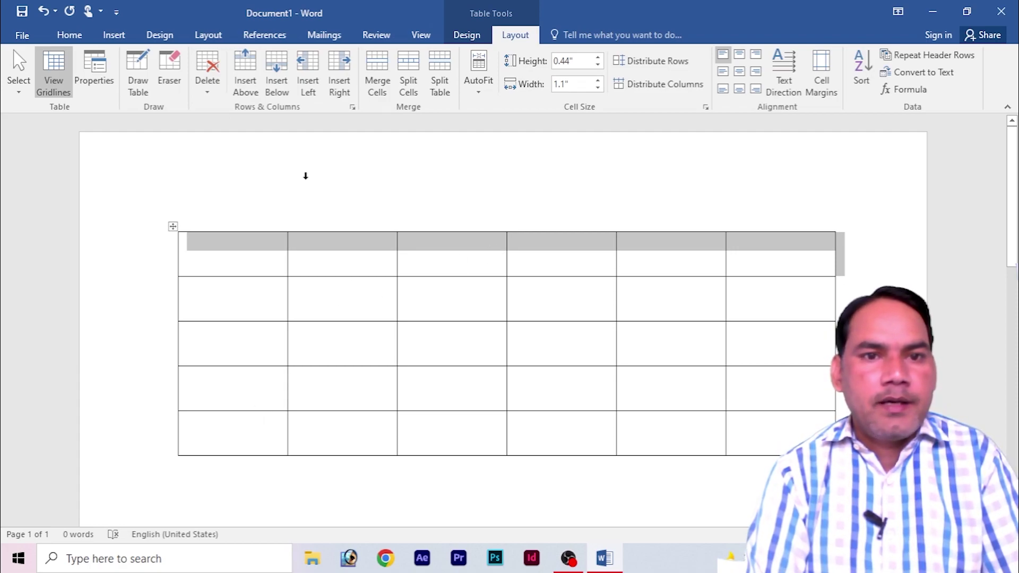
key(ctrl+z)
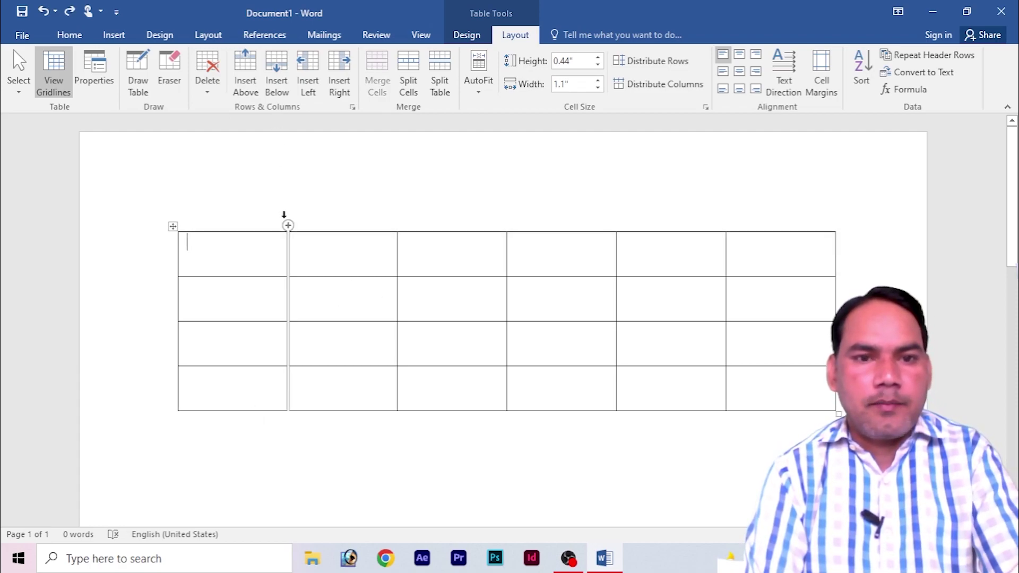
click(243, 81)
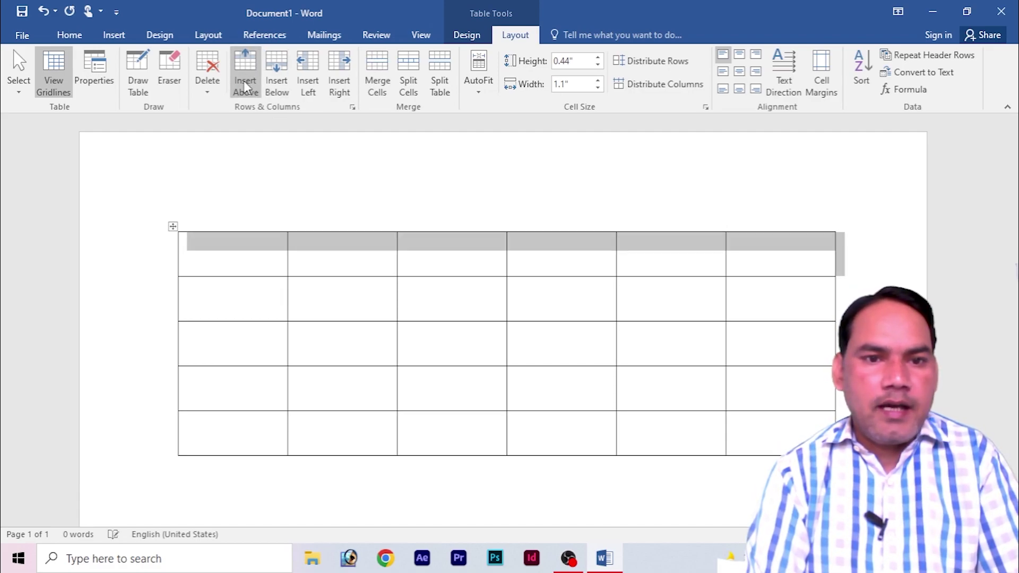
key(ctrl+z)
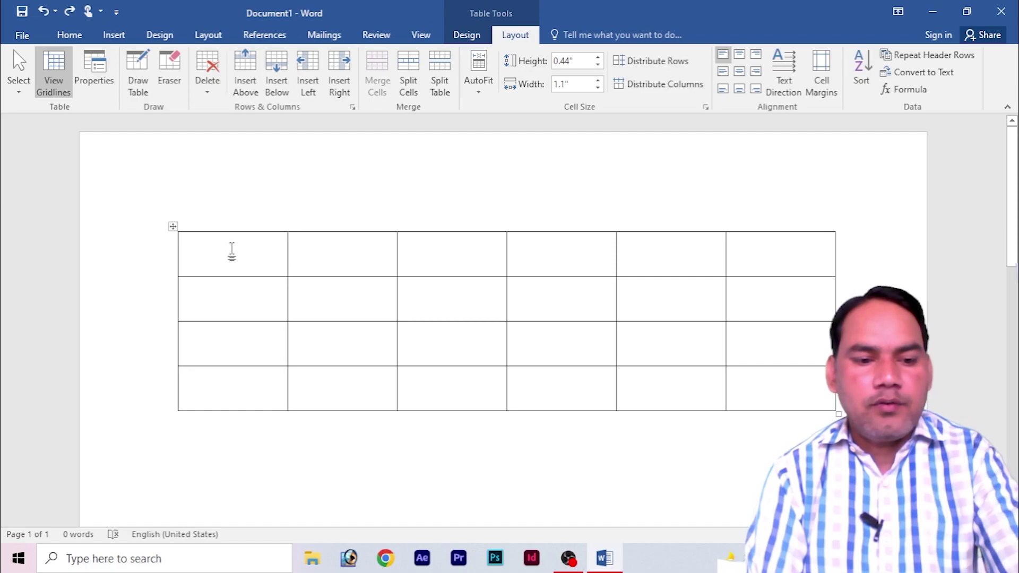
Step: Number the first column's cells 1, 2, 3 and 4 from top to bottom
text(1)
key(Down)
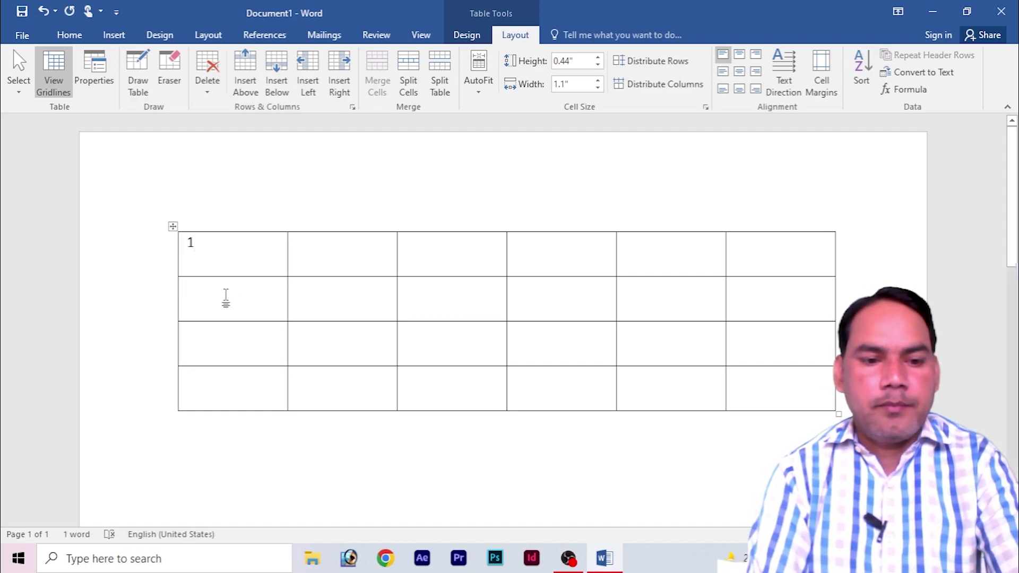
text(2)
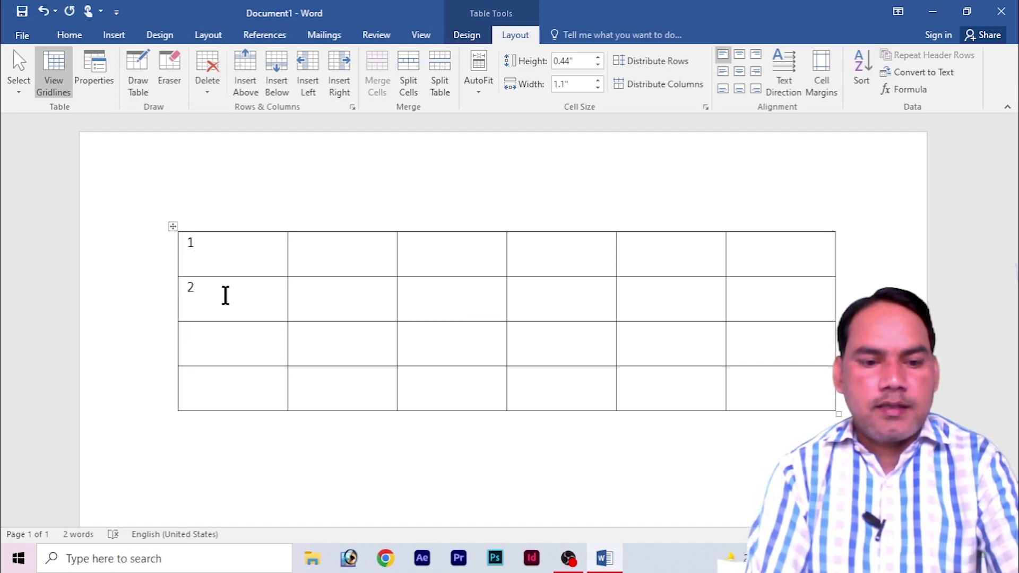
key(Down)
text(3)
key(Down)
text(4)
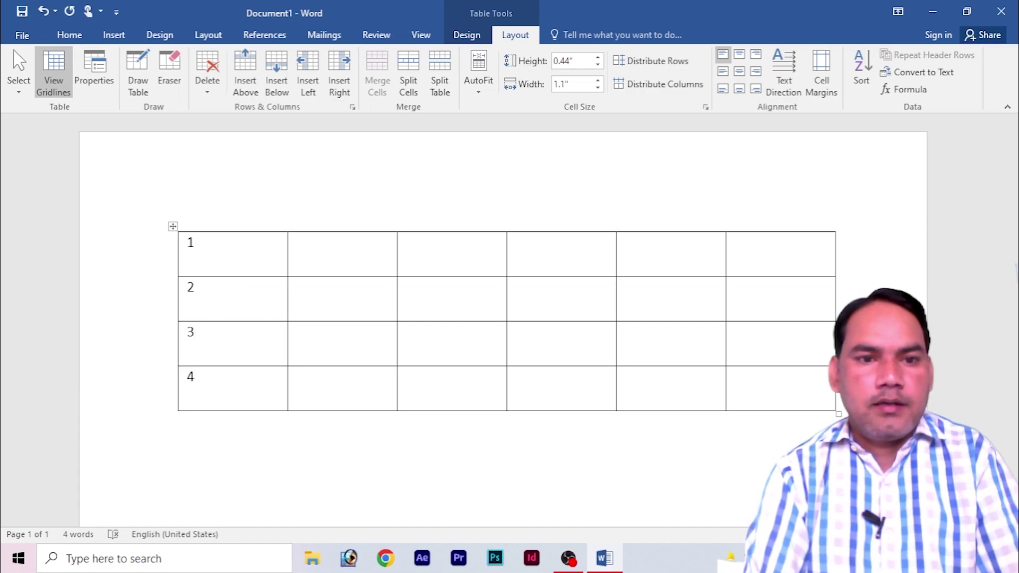
click(221, 254)
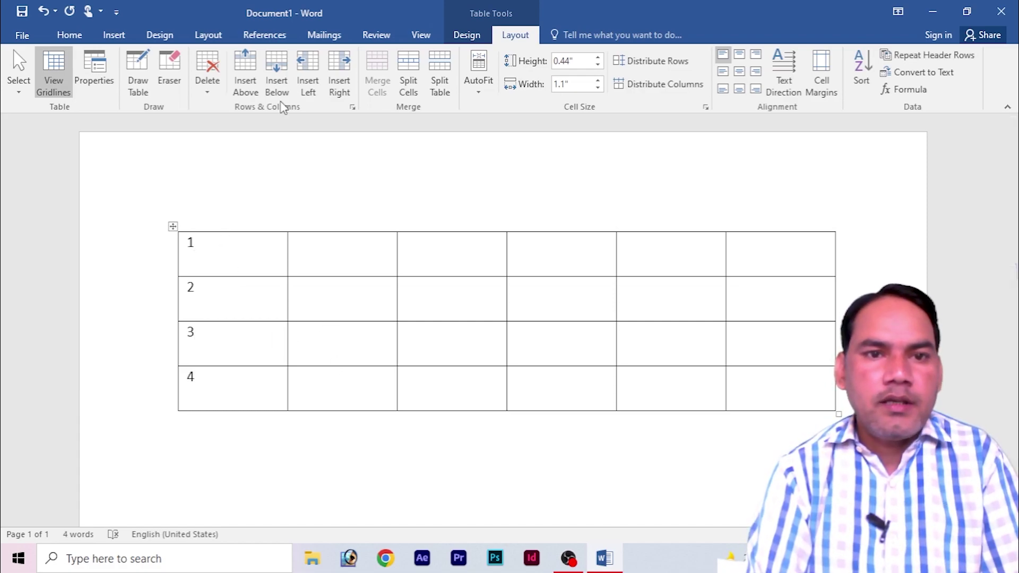
click(251, 84)
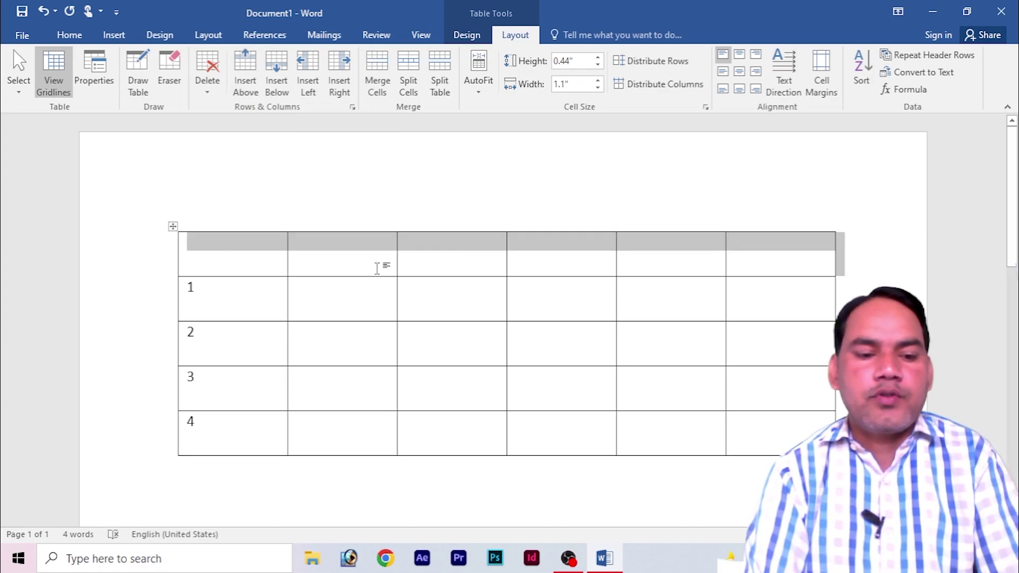
key(ctrl+z)
click(231, 299)
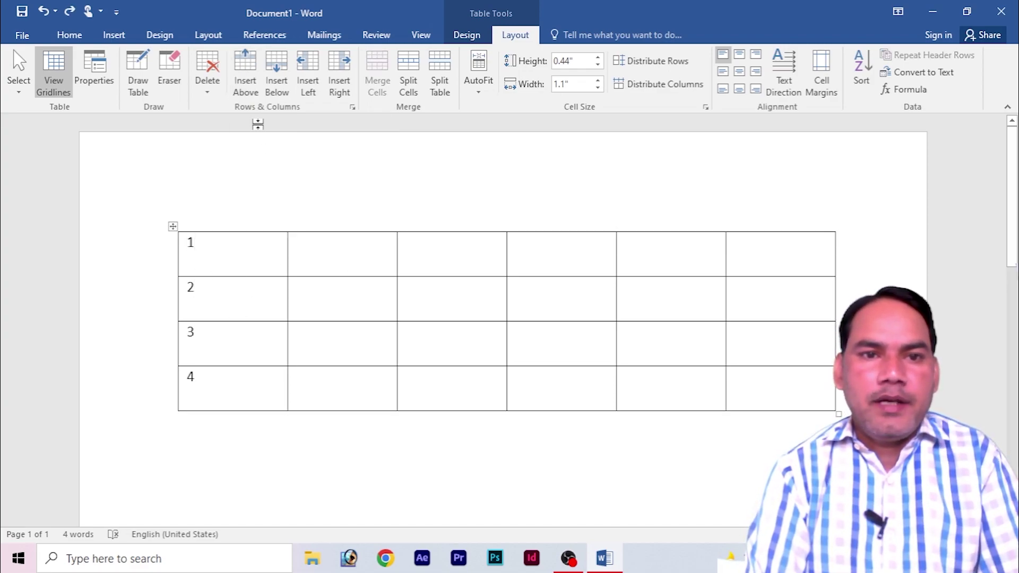
click(248, 93)
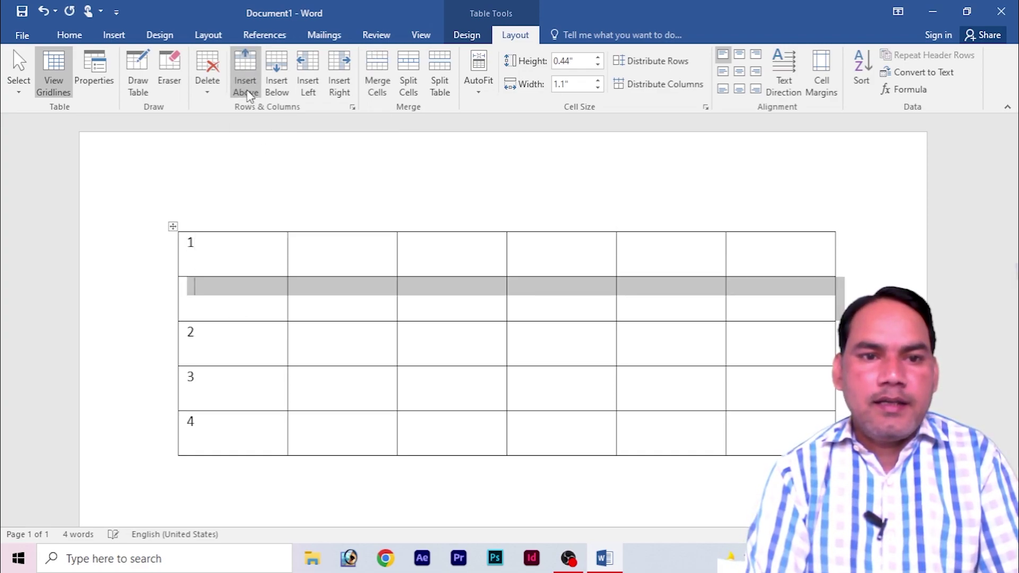
click(202, 335)
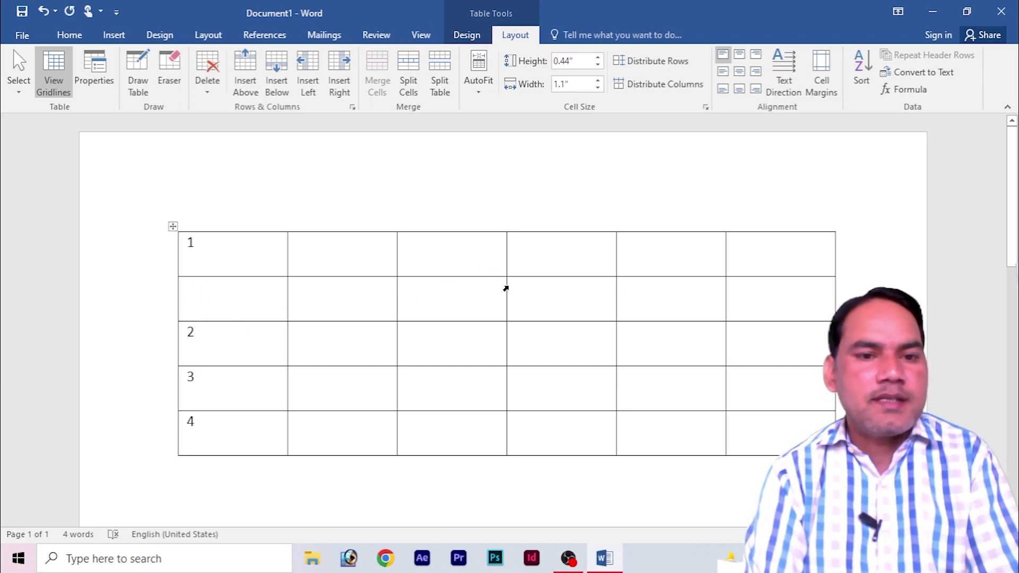
key(ctrl+z)
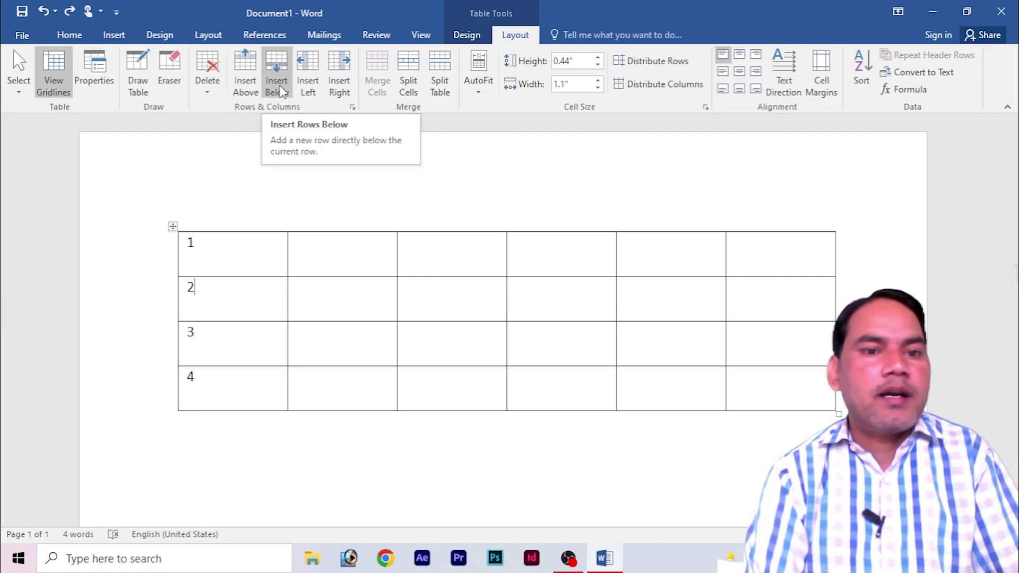
click(209, 341)
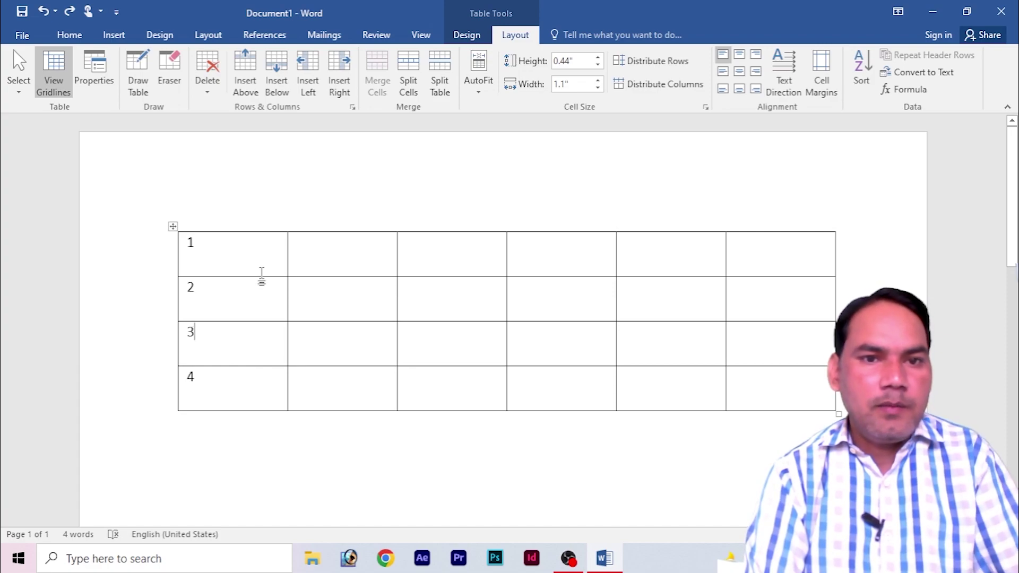
click(275, 79)
click(215, 351)
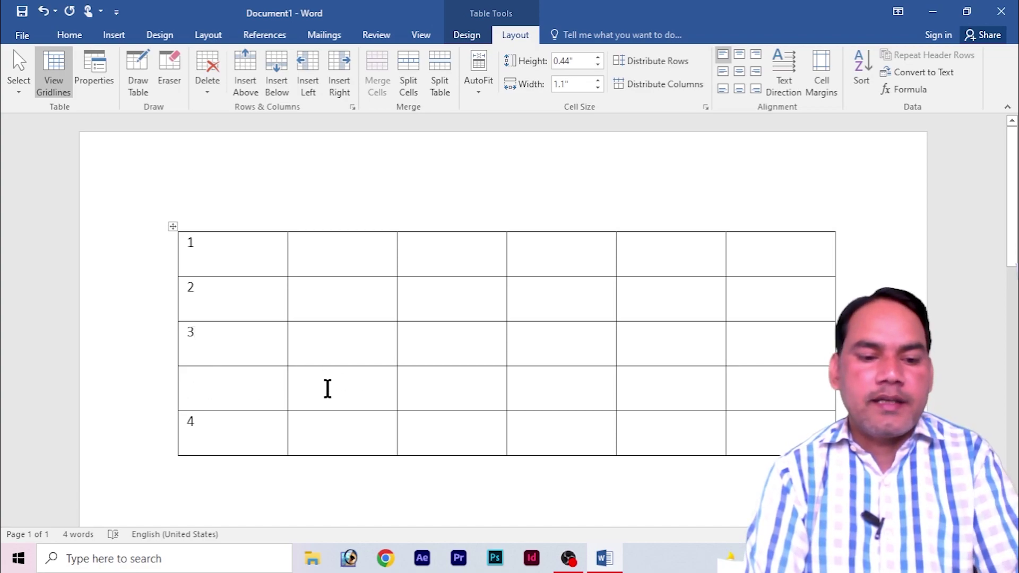
key(ctrl+z)
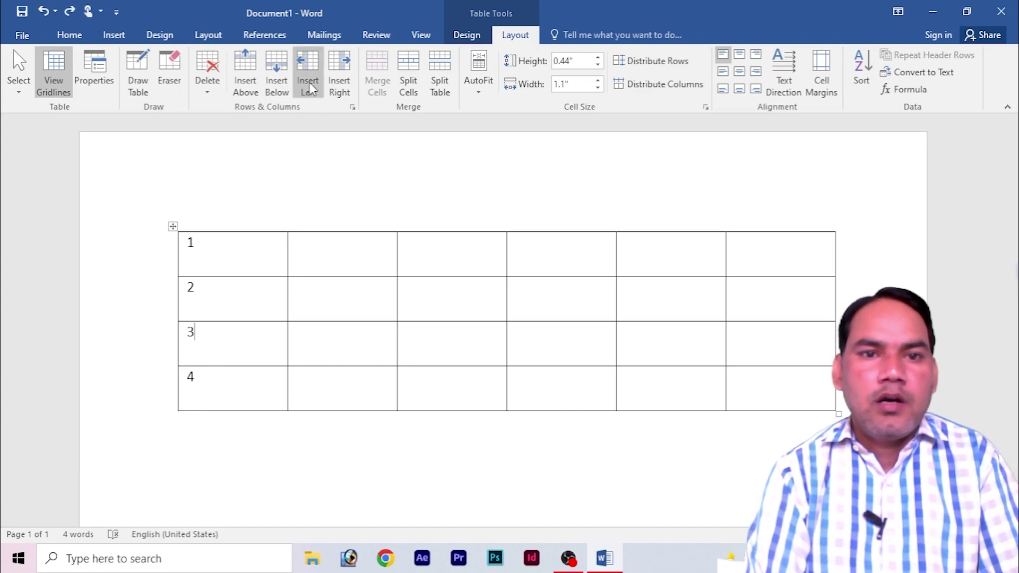
Step: Type 1 and 5 into consecutive cells of the top row, starting at the second cell
click(312, 250)
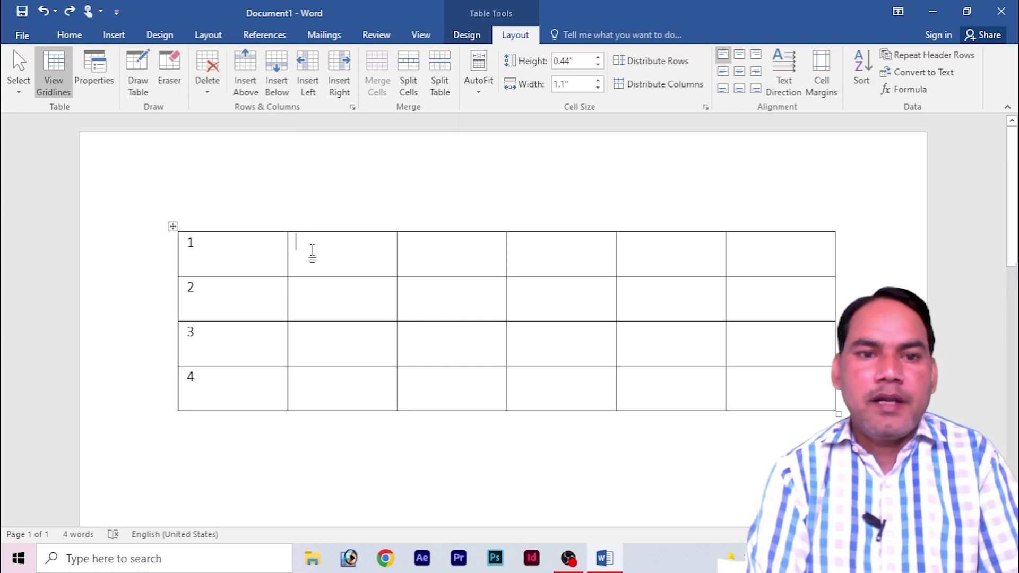
text(1)
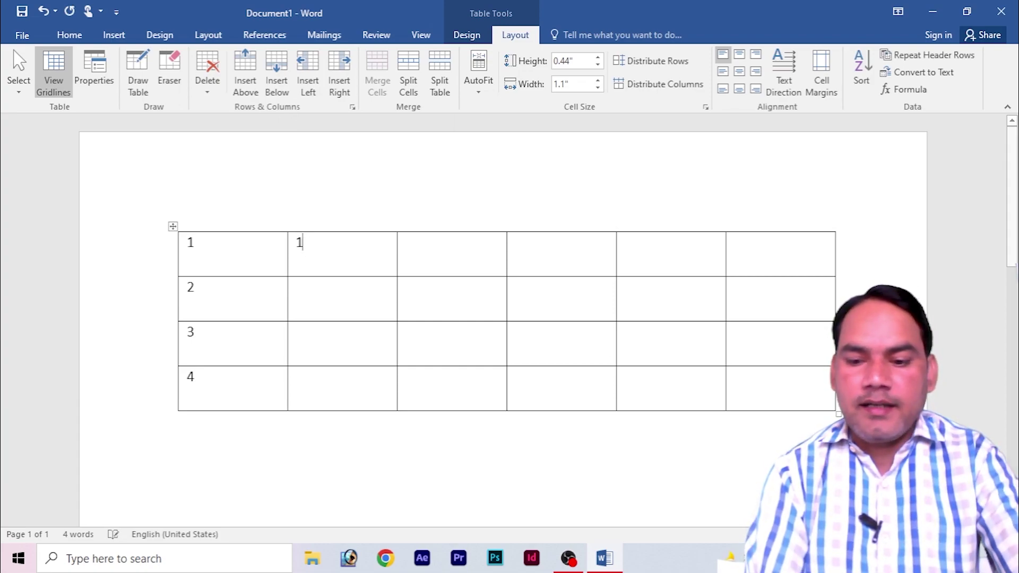
key(Tab)
key(Tab)
text(5)
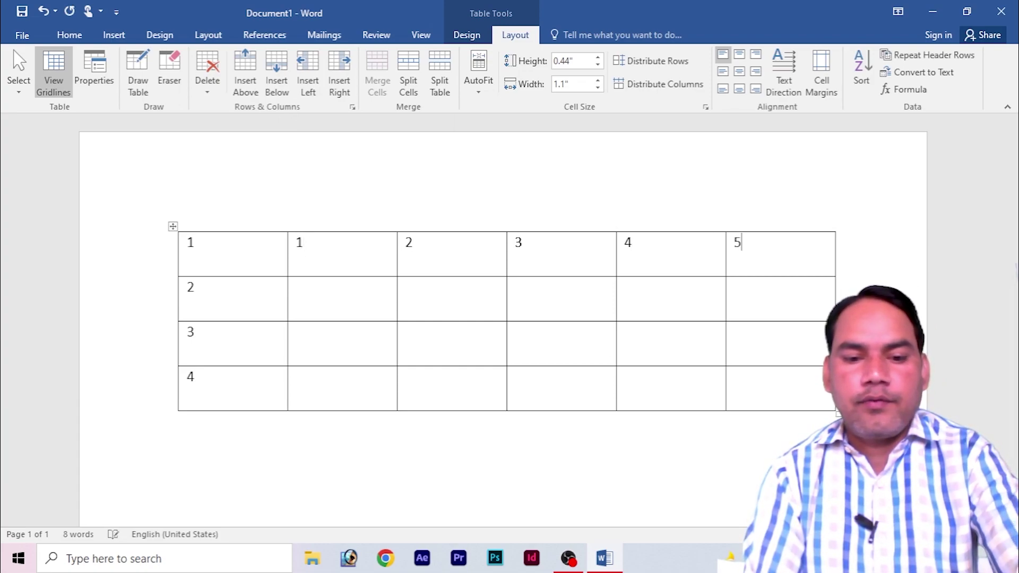
key(Right)
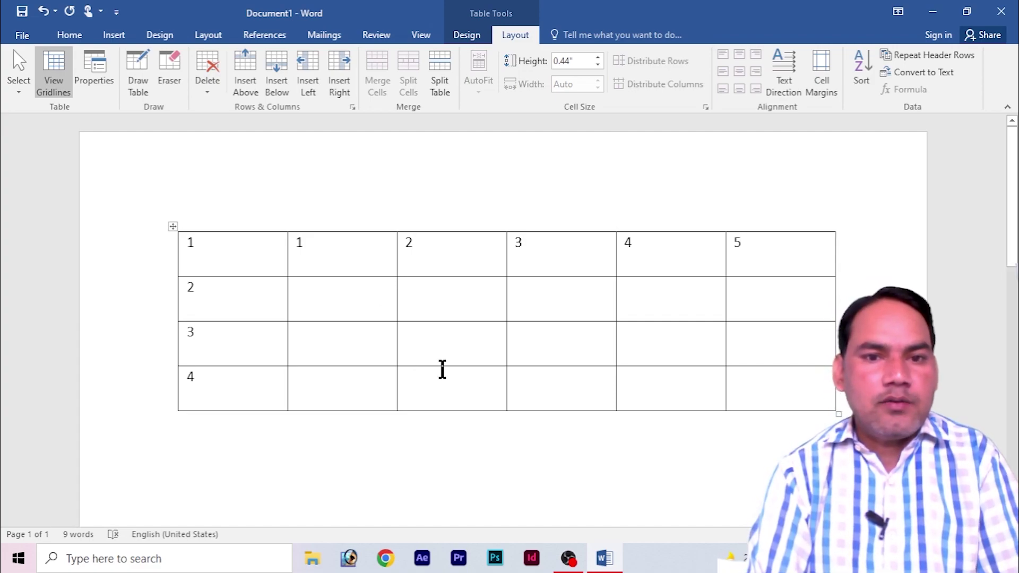
click(443, 375)
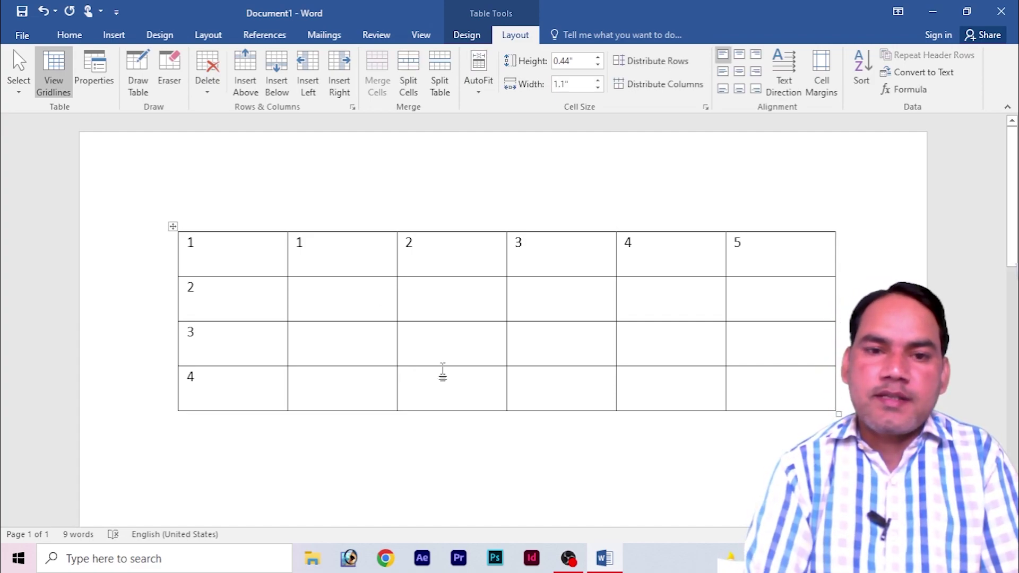
Step: Insert an empty column left of the 1 column, then undo it
click(342, 255)
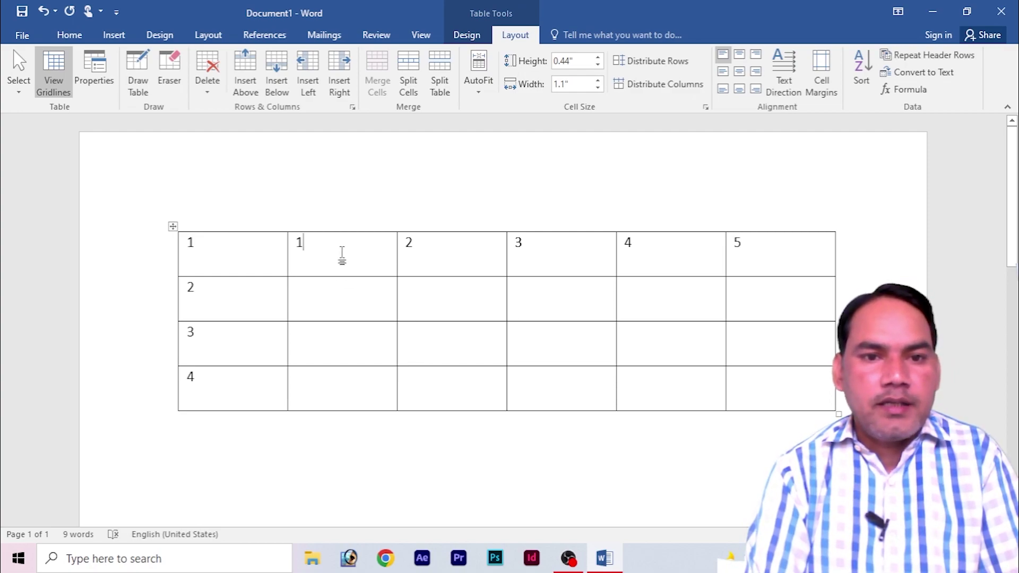
click(308, 81)
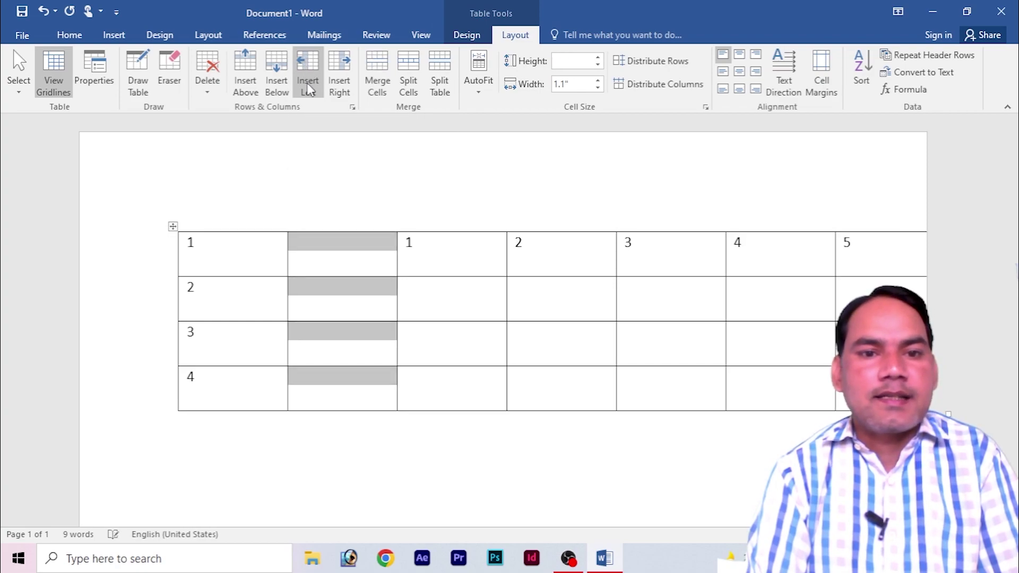
click(341, 245)
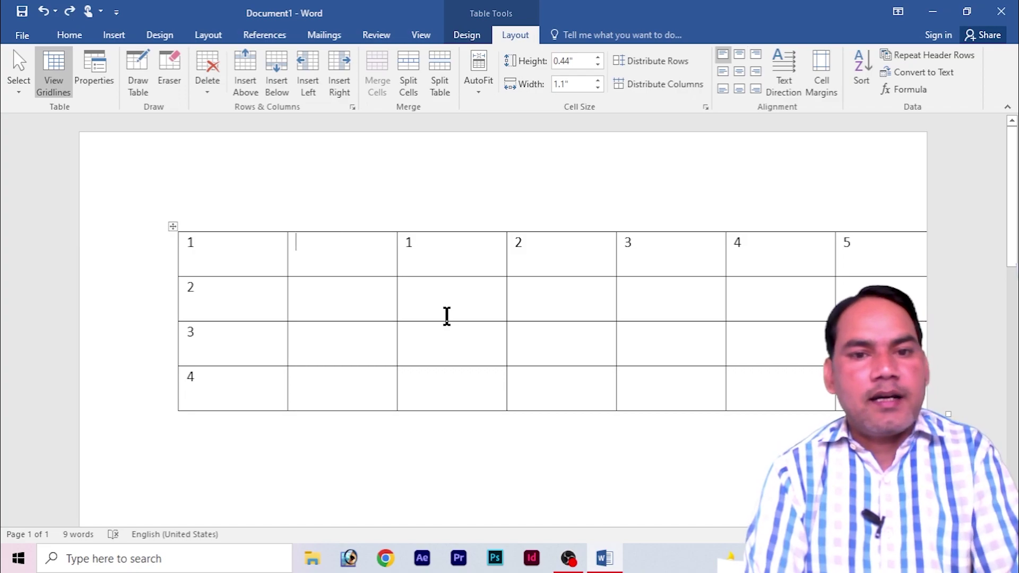
key(ctrl+z)
Step: Insert an empty column to the right of the 1 column
click(328, 240)
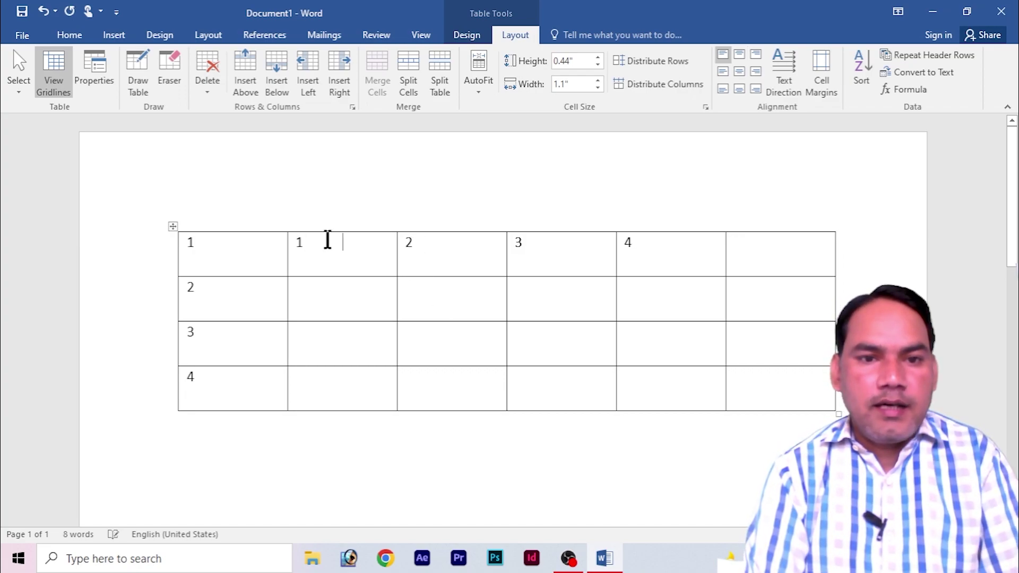
click(340, 83)
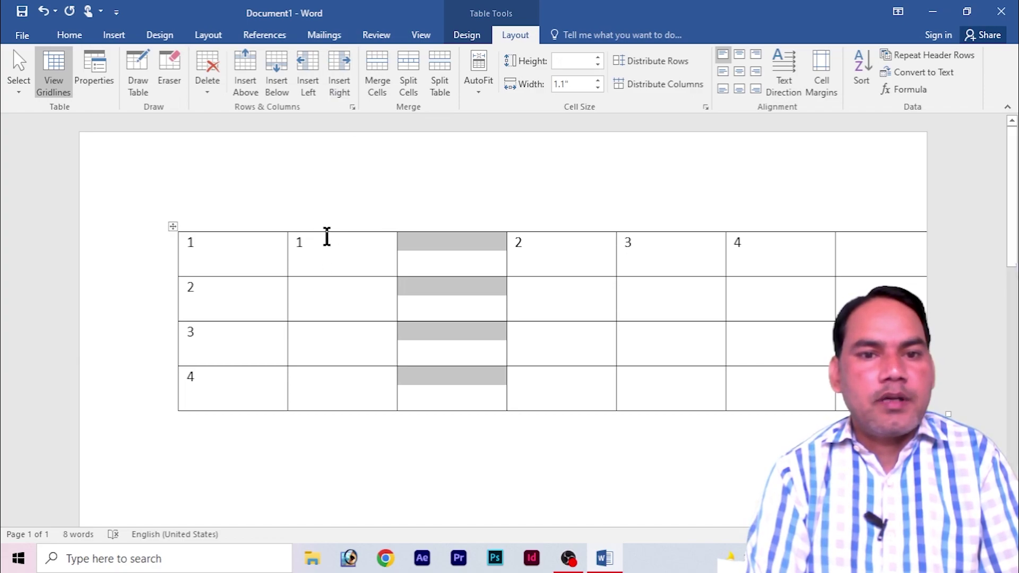
click(320, 251)
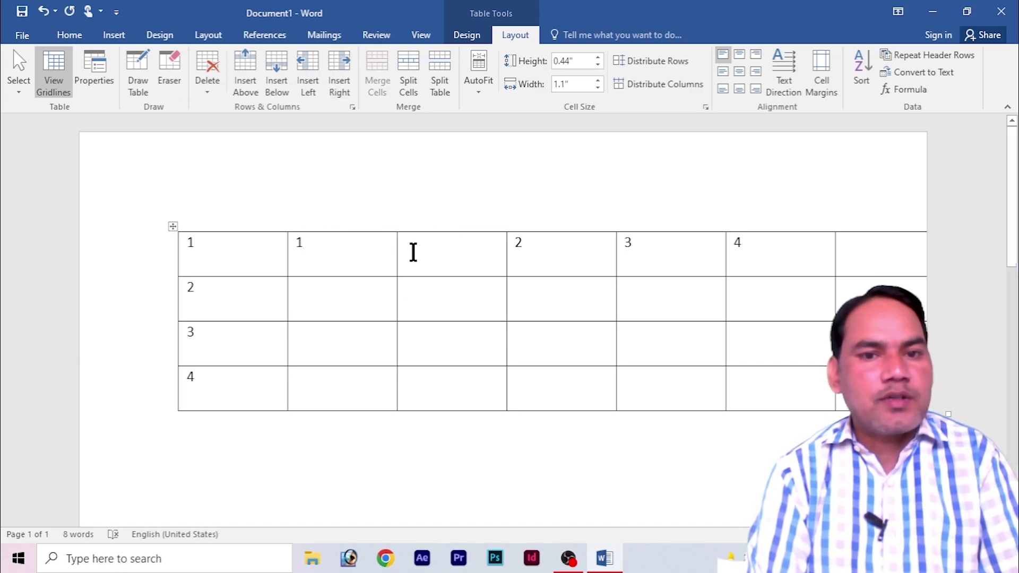
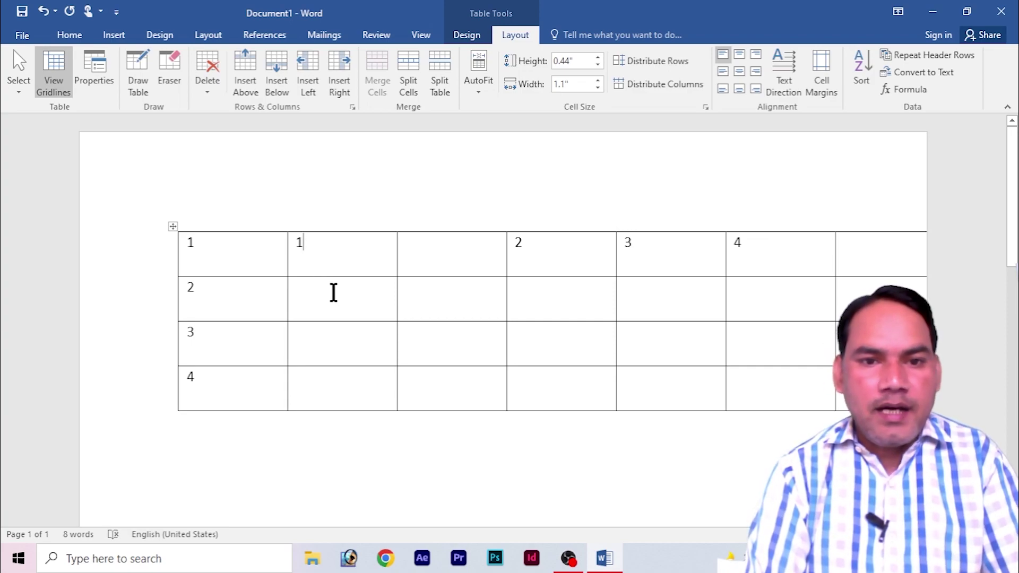
Step: Merge the 2x2 block in rows 2–3, columns 2–3 into one cell
drag(334, 294, 434, 348)
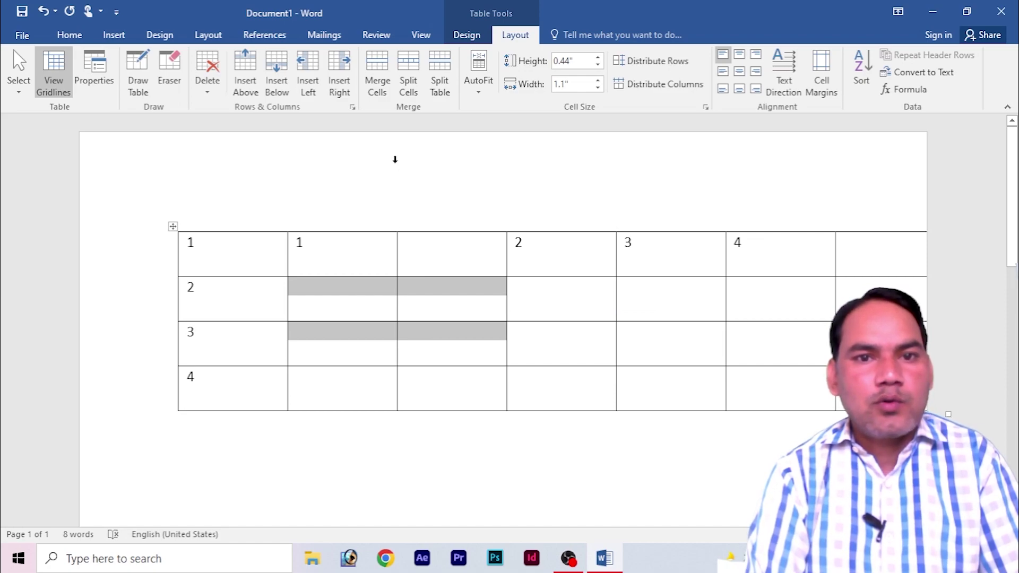
click(378, 78)
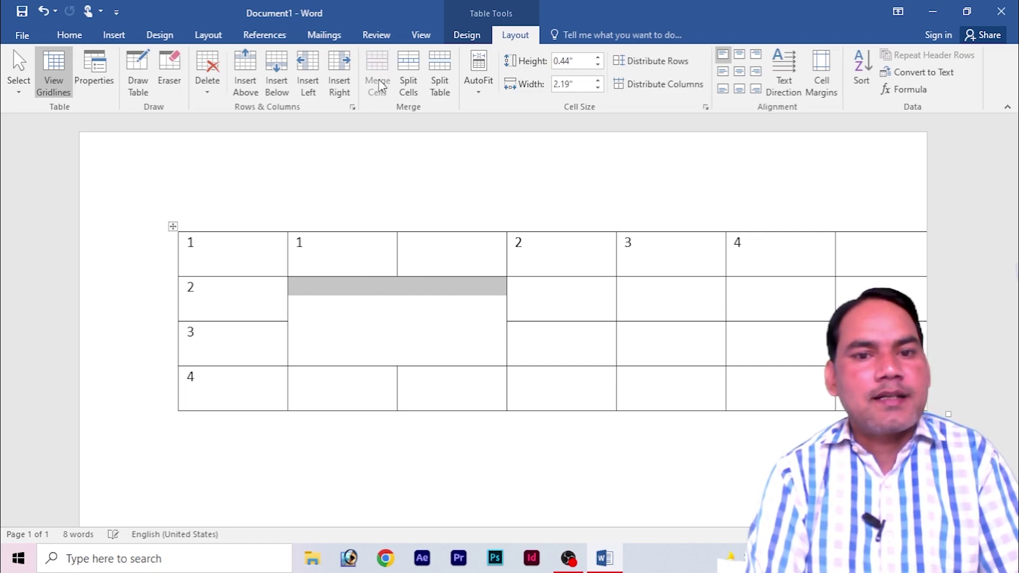
click(562, 300)
click(412, 316)
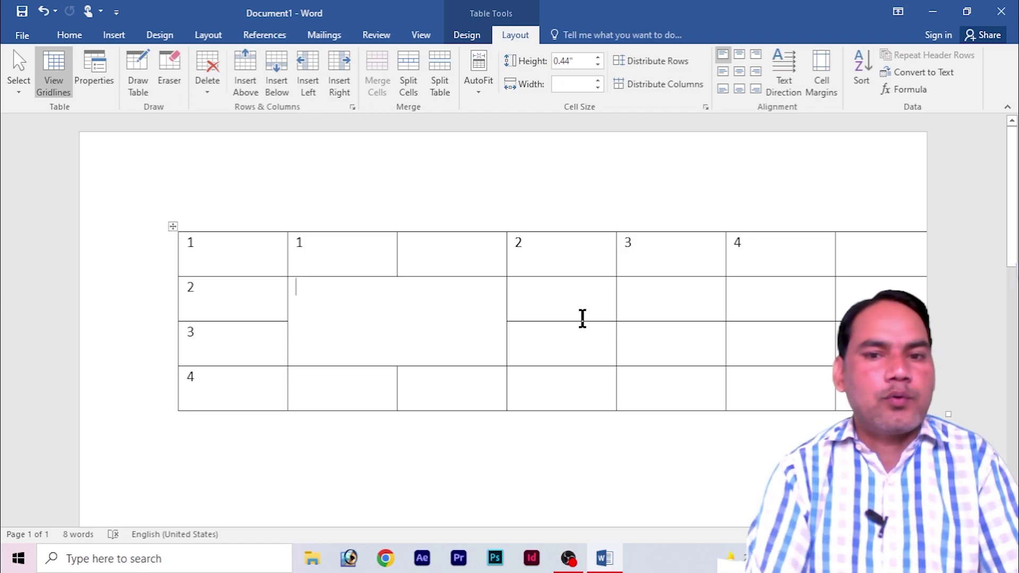
Step: Merge the 2x2 block in rows 2–3, columns 5–6 into one cell
drag(660, 295, 789, 363)
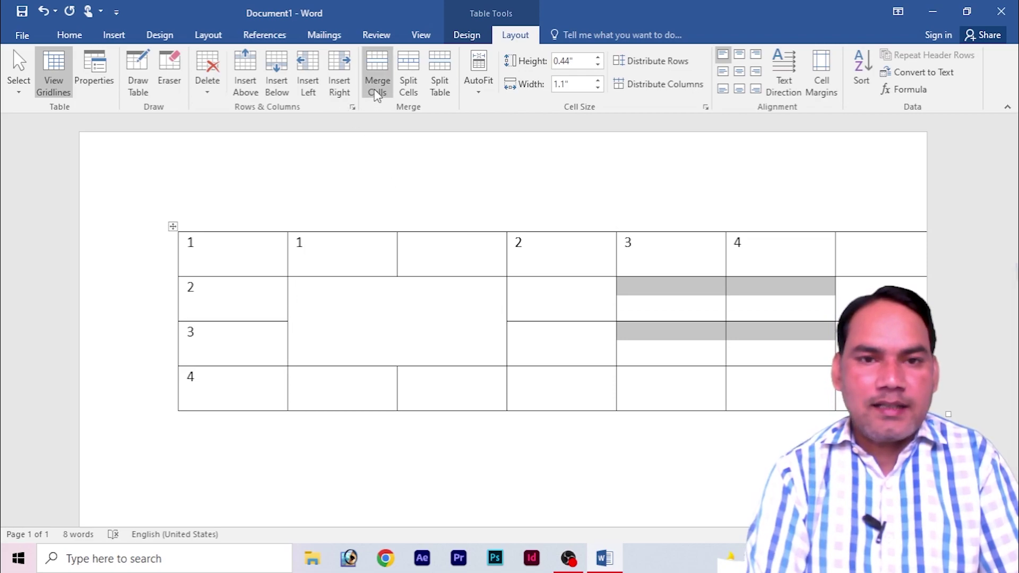
click(378, 90)
click(502, 311)
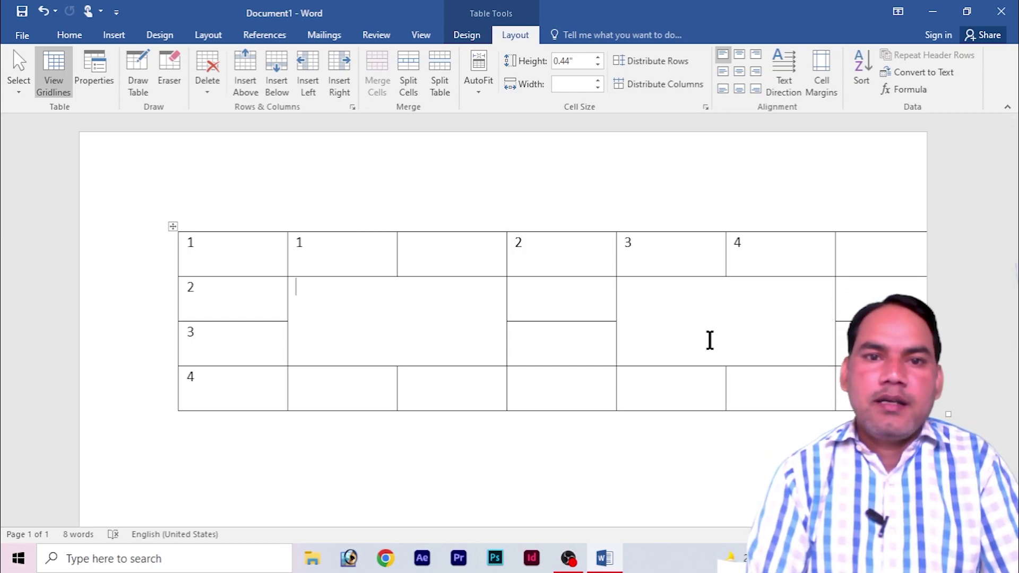
Step: Try splitting the left merged cell, then merge its four cells back into one block
click(414, 94)
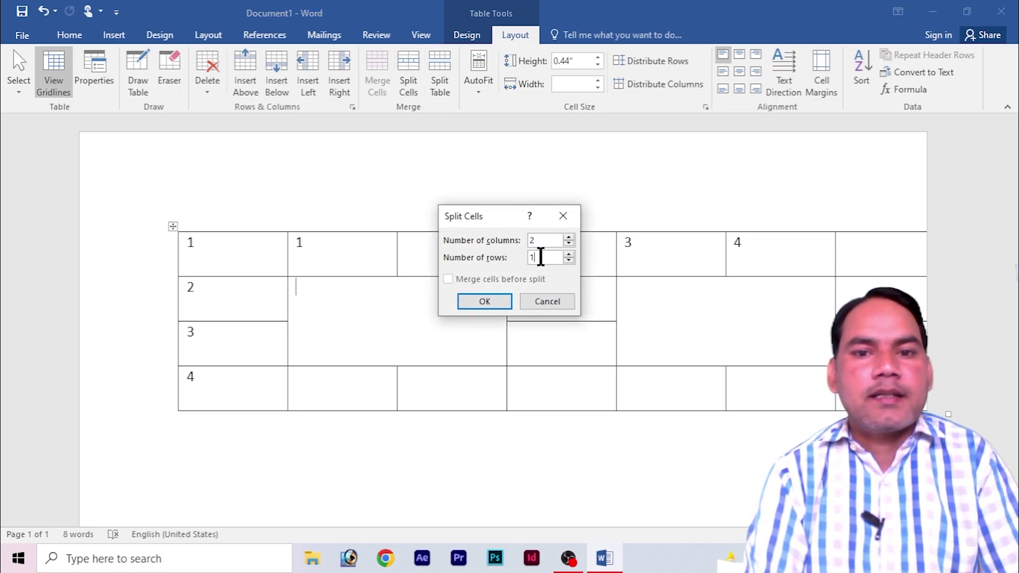
key(BackSpace)
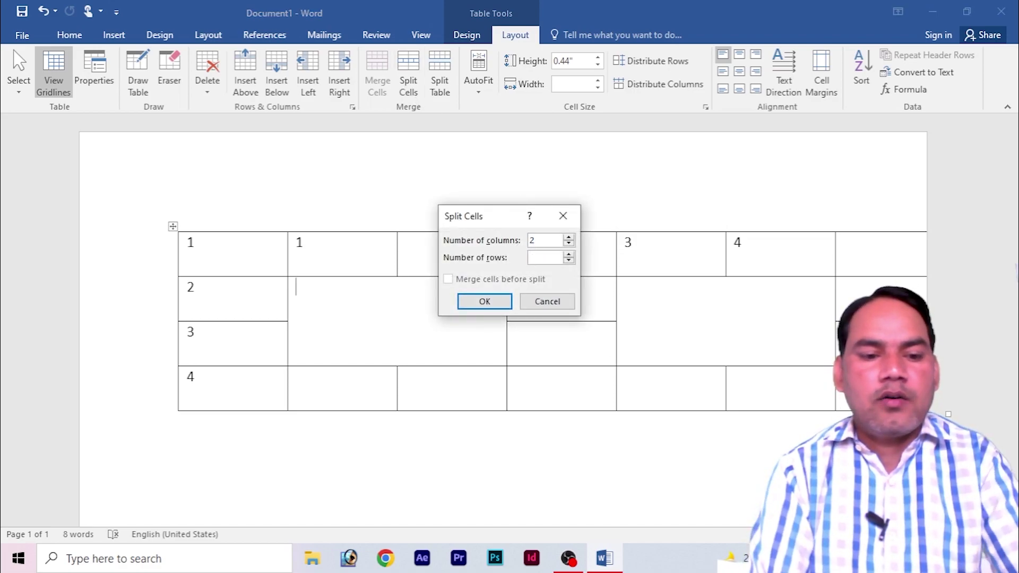
text(2)
click(495, 301)
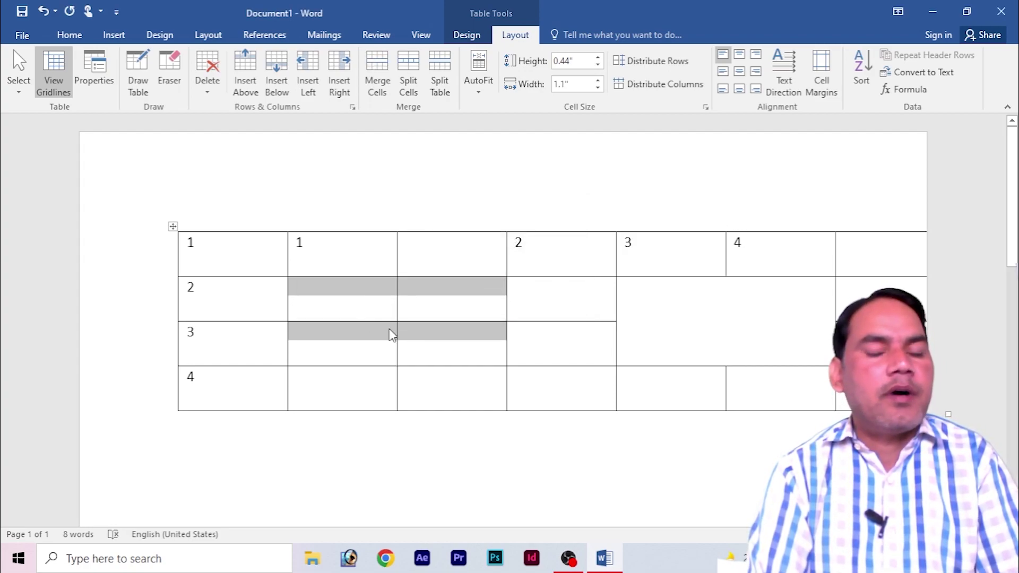
click(423, 309)
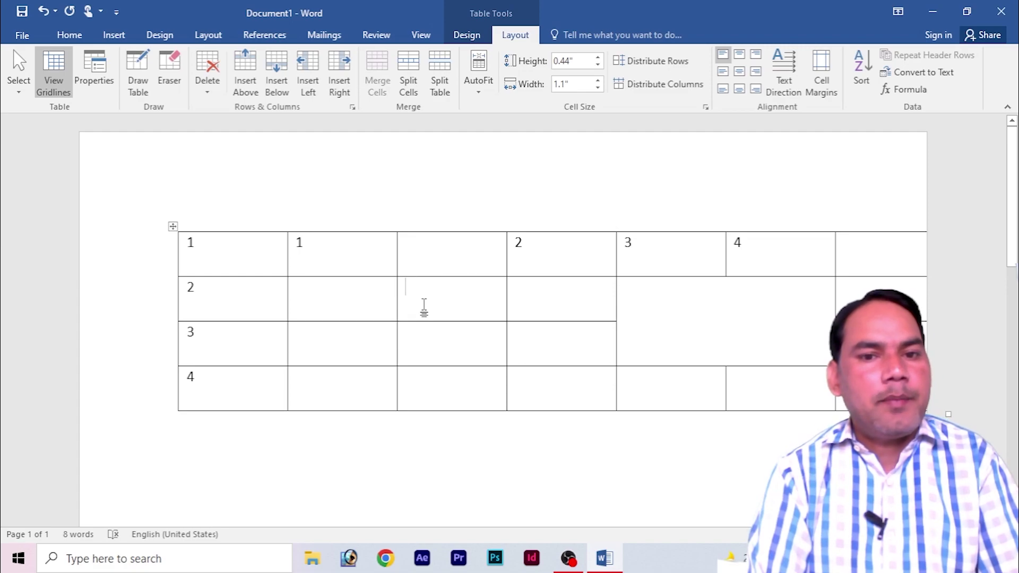
drag(343, 287, 439, 354)
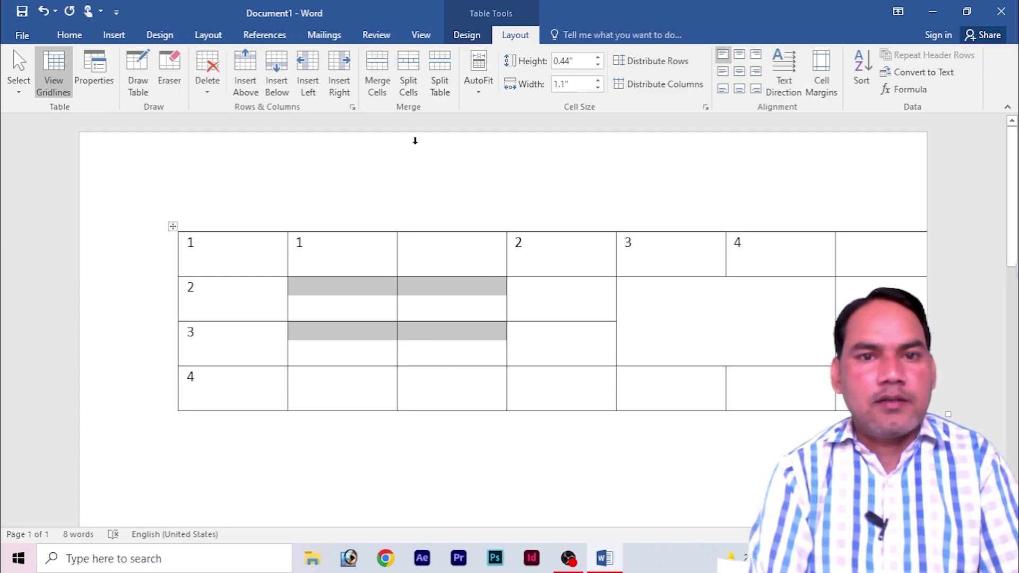
click(378, 85)
click(599, 312)
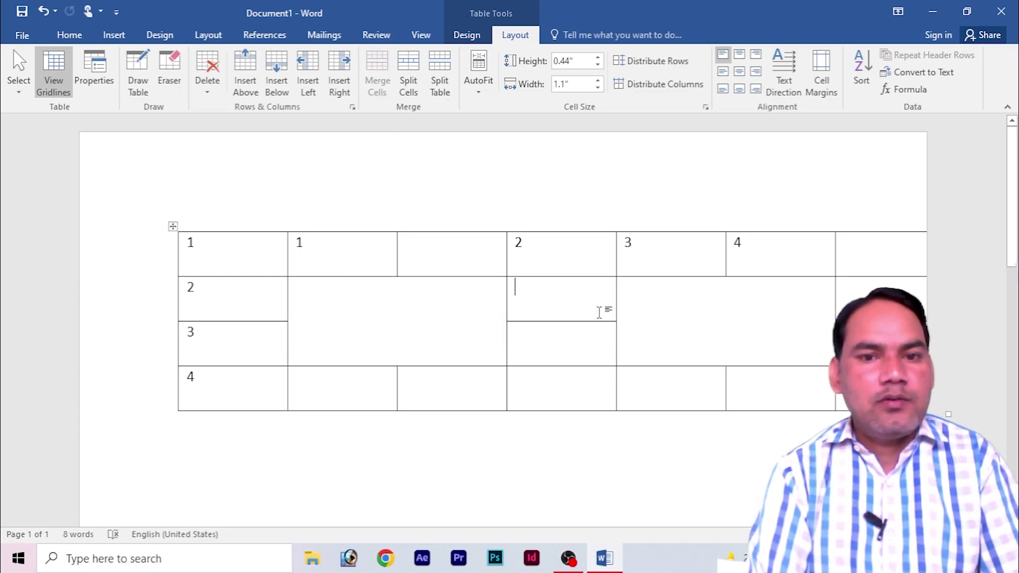
click(371, 296)
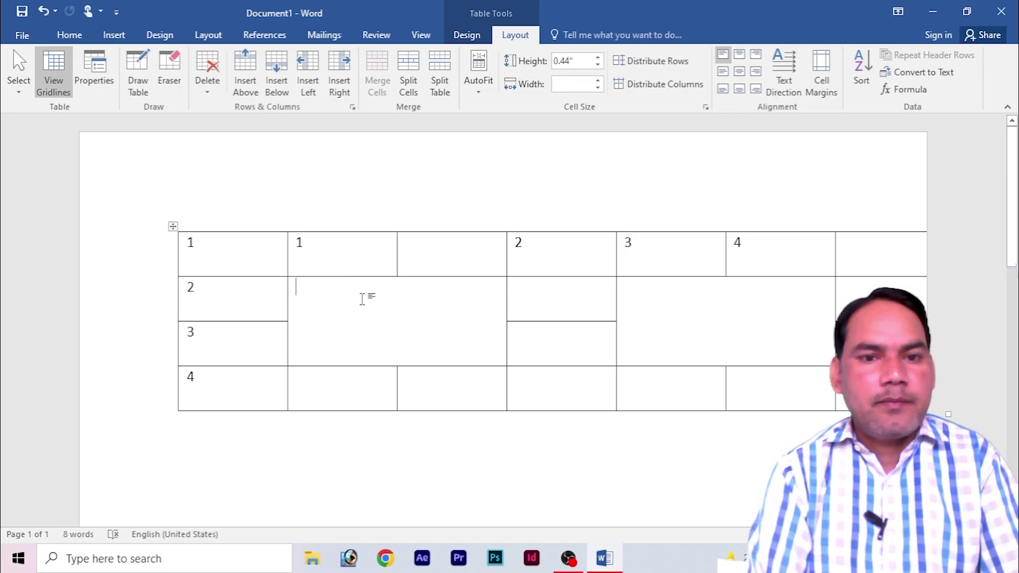
Step: Split the left merged cell into a 2-column by 2-row grid
click(409, 86)
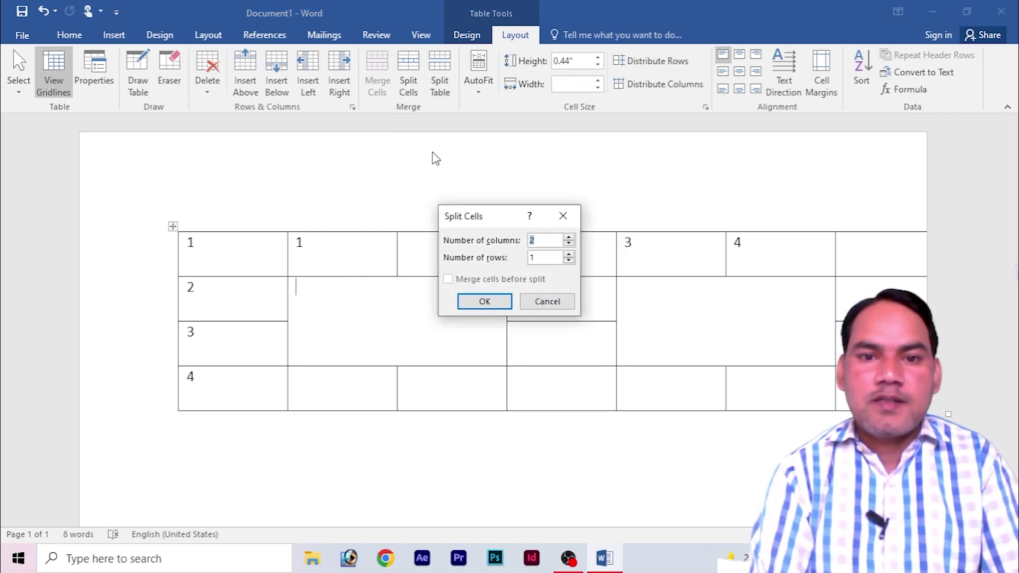
double_click(537, 258)
text(2)
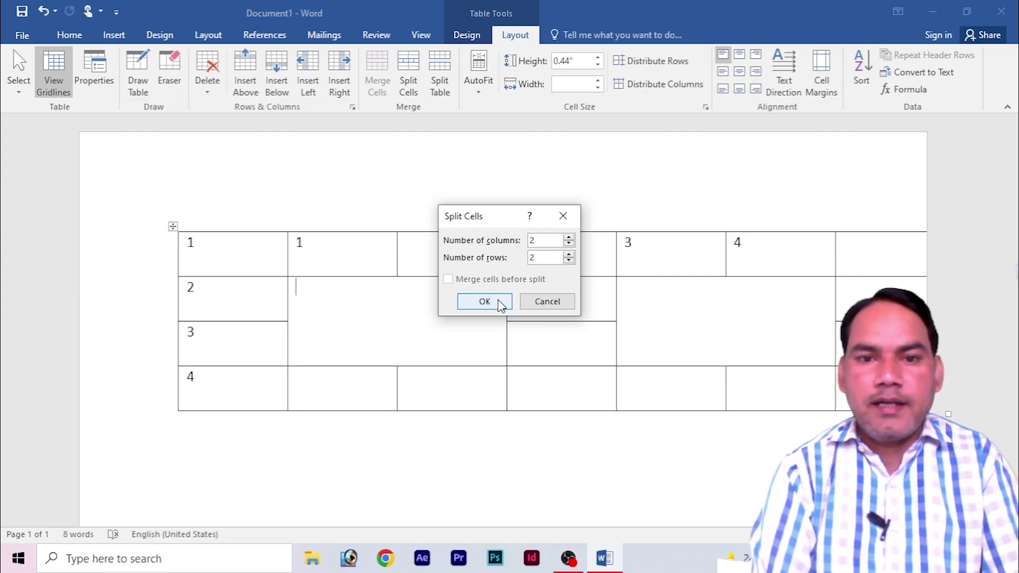
click(484, 301)
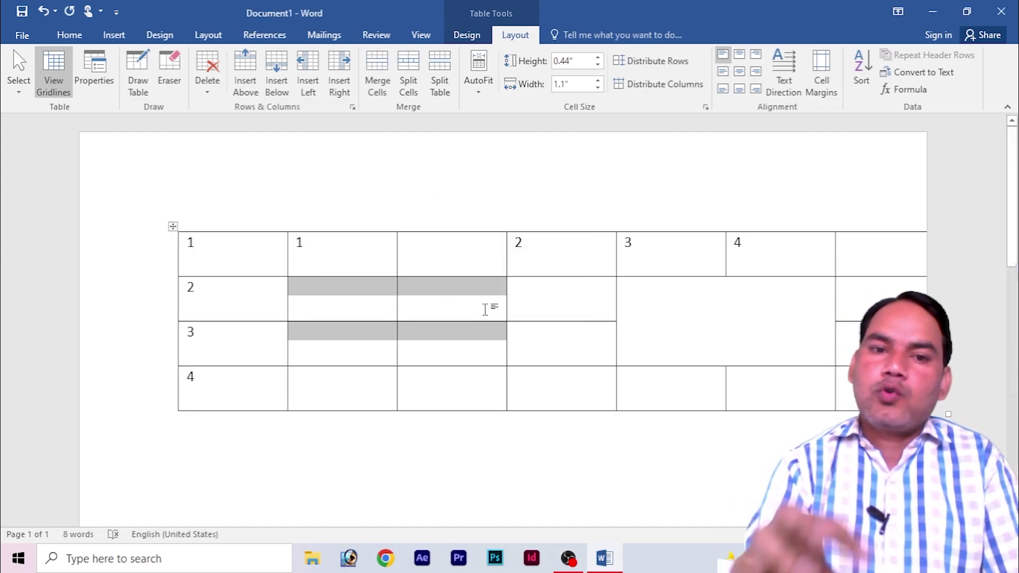
click(454, 310)
Step: Split the right merged cell into 3 columns and 1 row
click(673, 319)
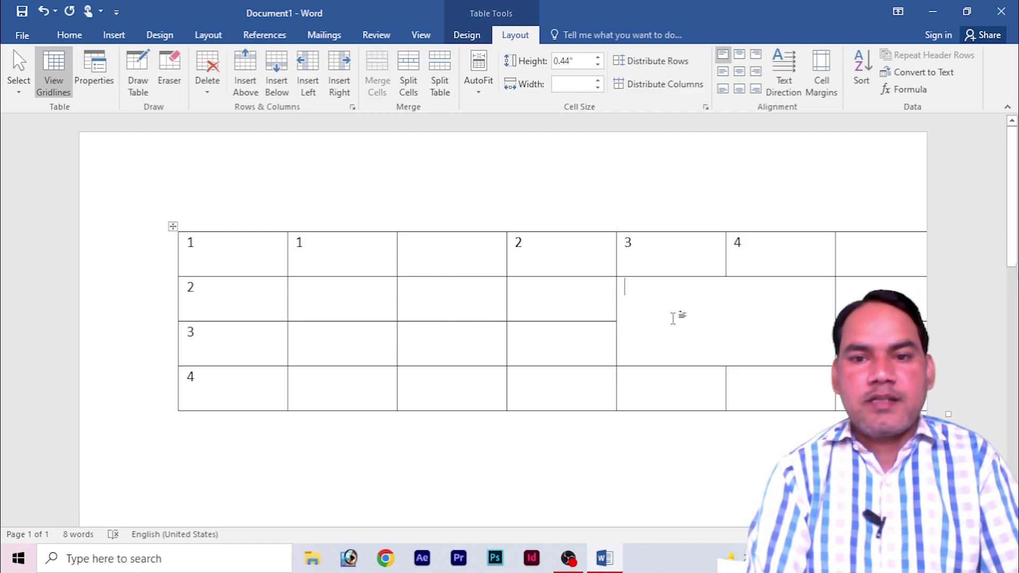
click(409, 80)
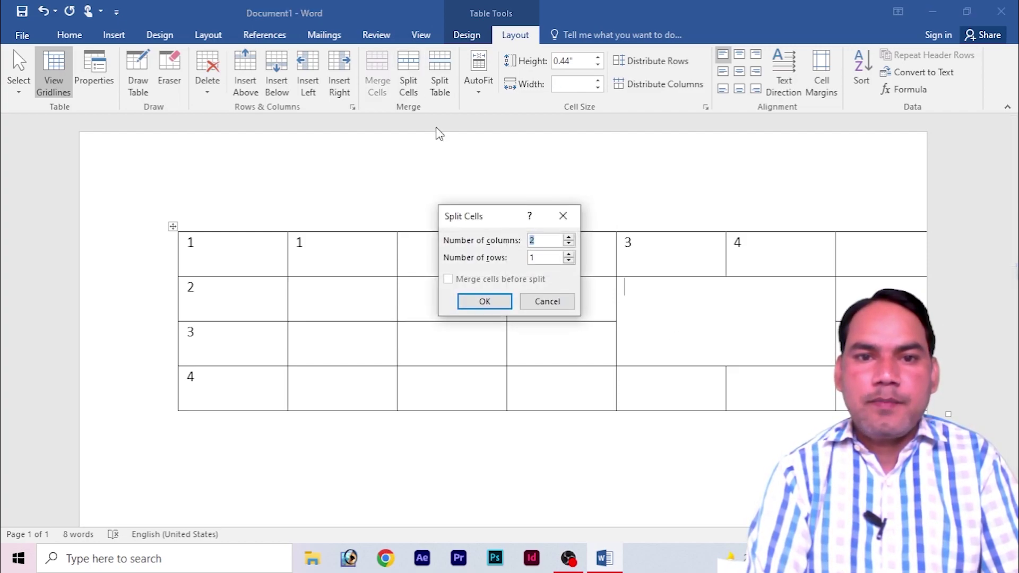
text(3)
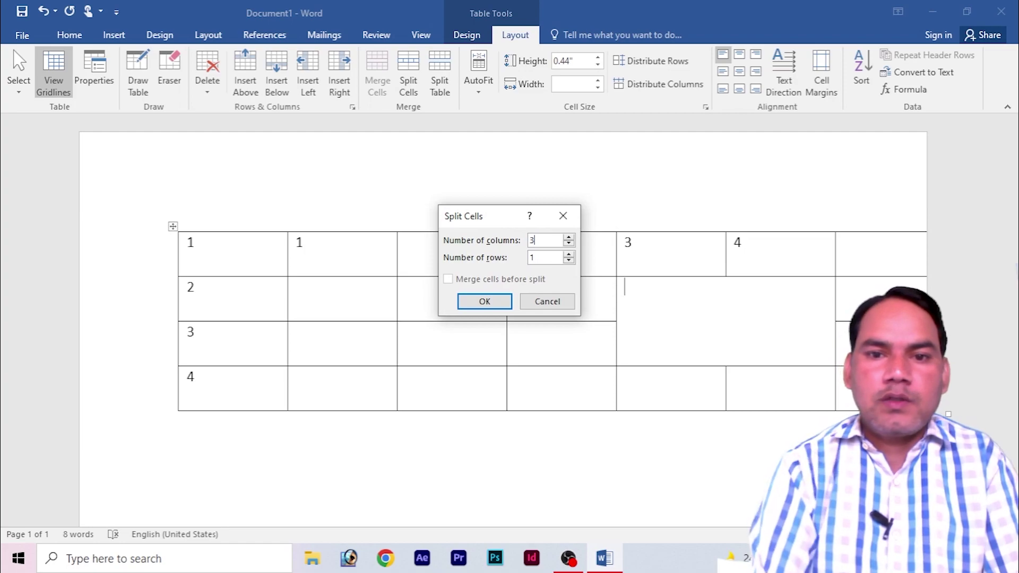
double_click(541, 258)
text(3)
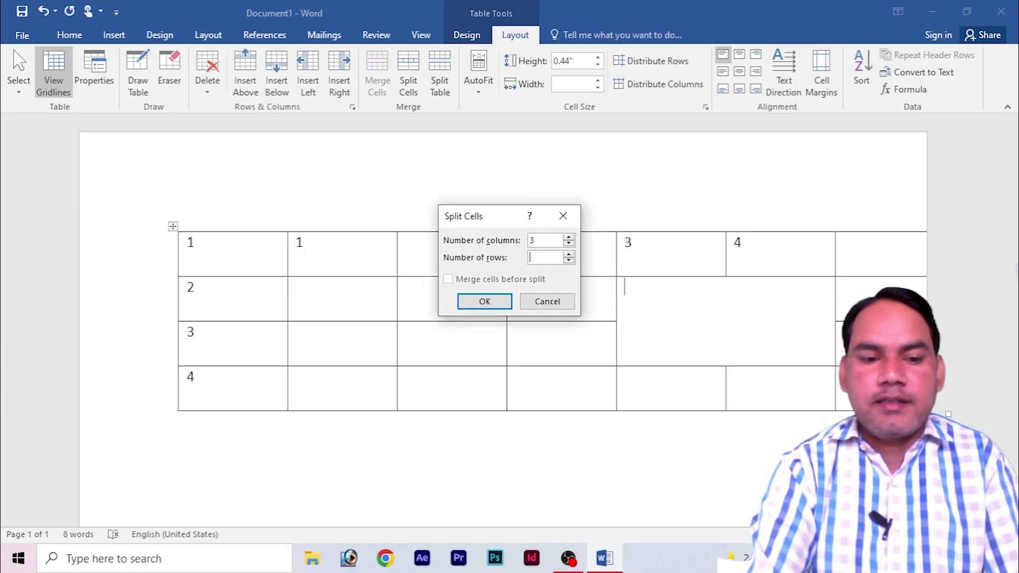
key(BackSpace)
text(1)
click(501, 301)
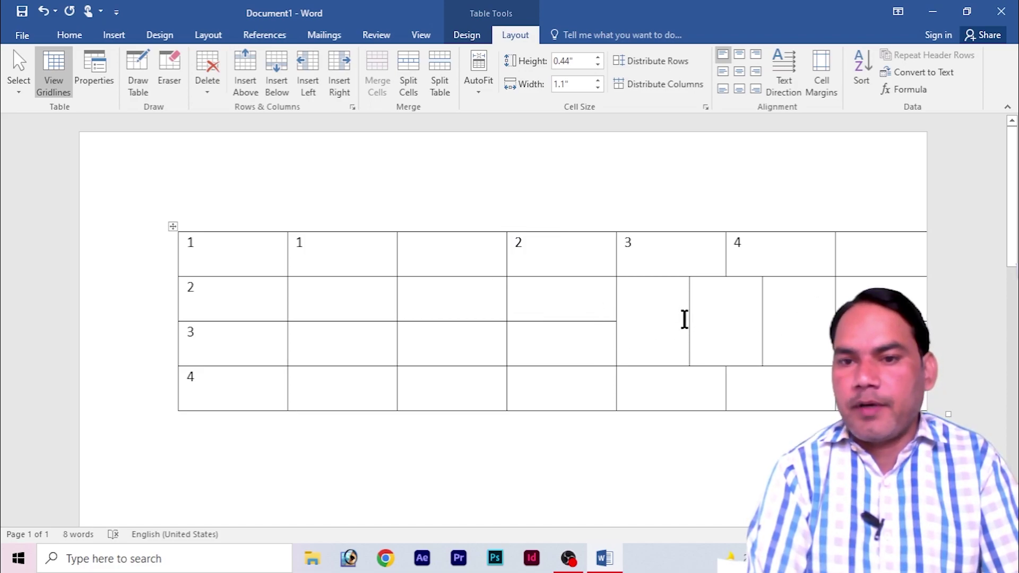
click(351, 296)
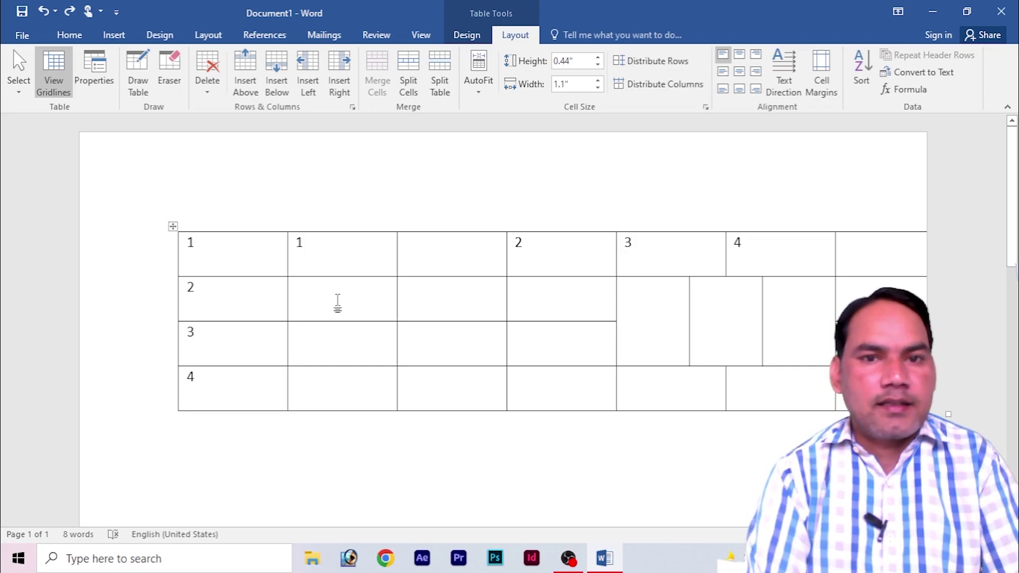
click(440, 81)
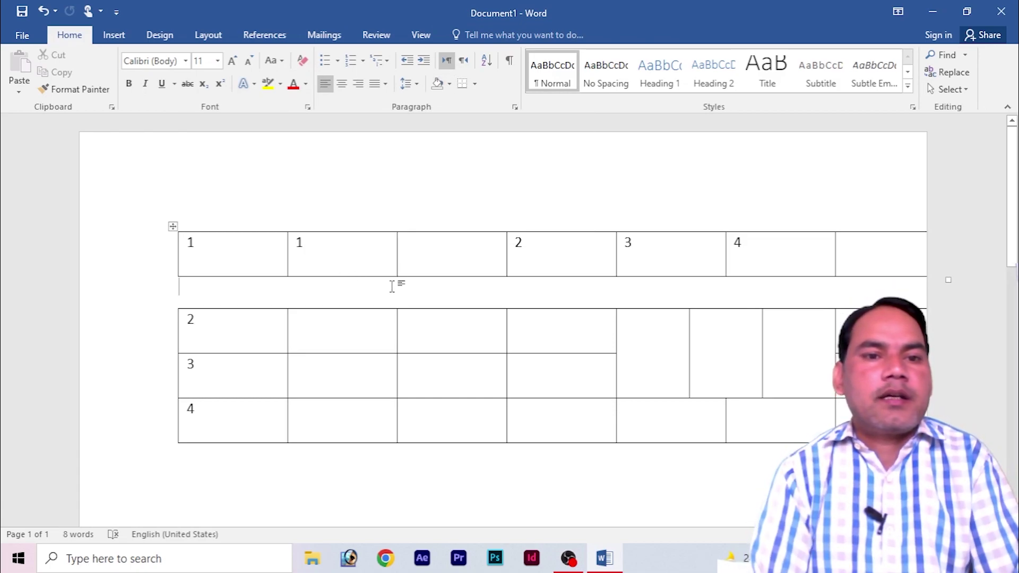
key(ctrl+z)
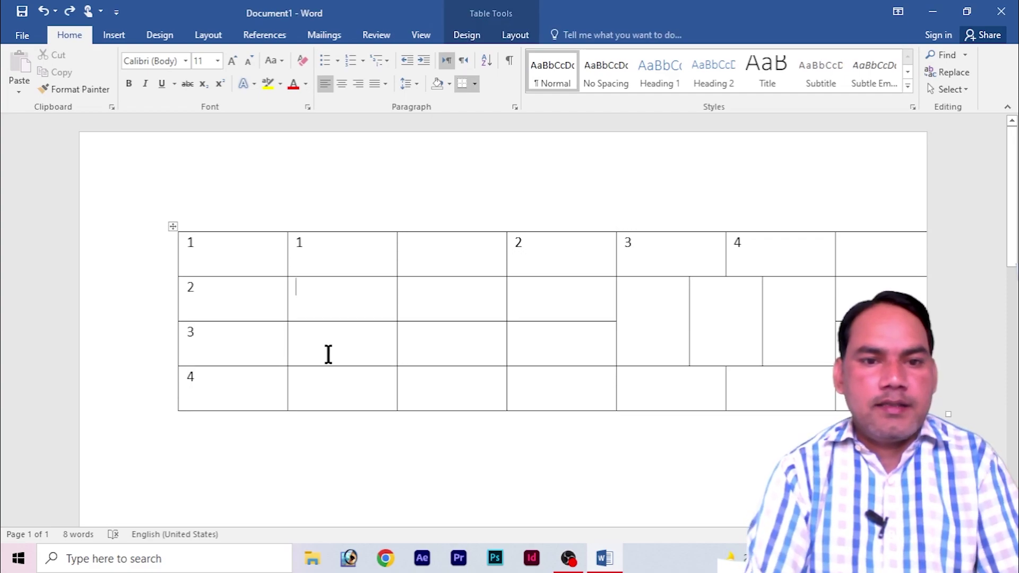
click(328, 345)
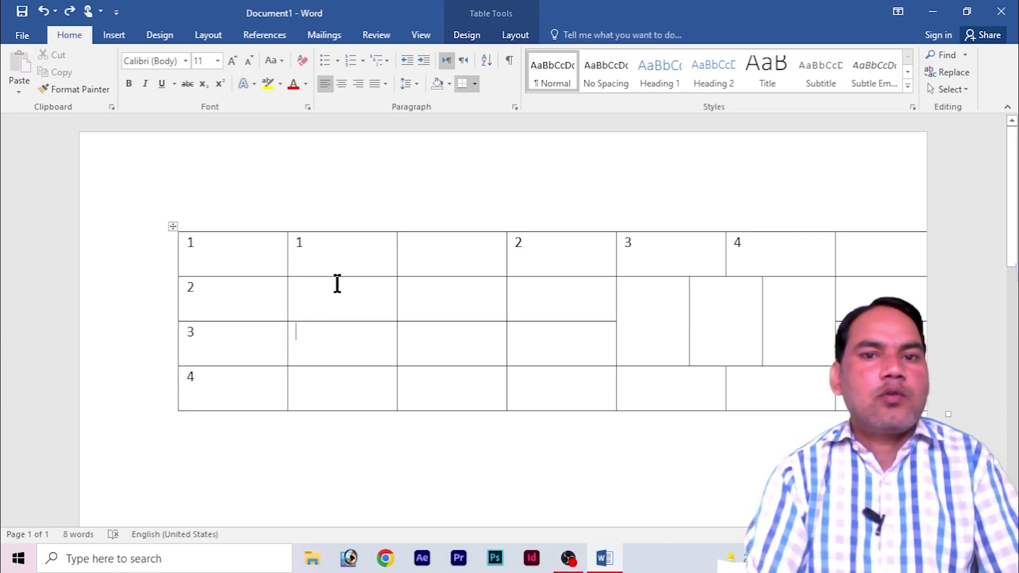
click(509, 33)
click(440, 86)
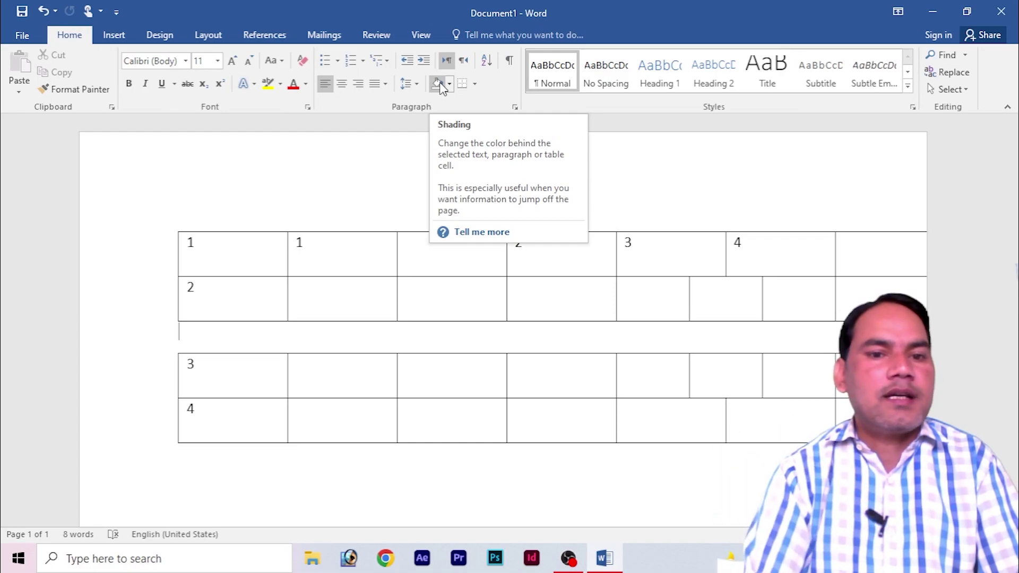
key(ctrl+z)
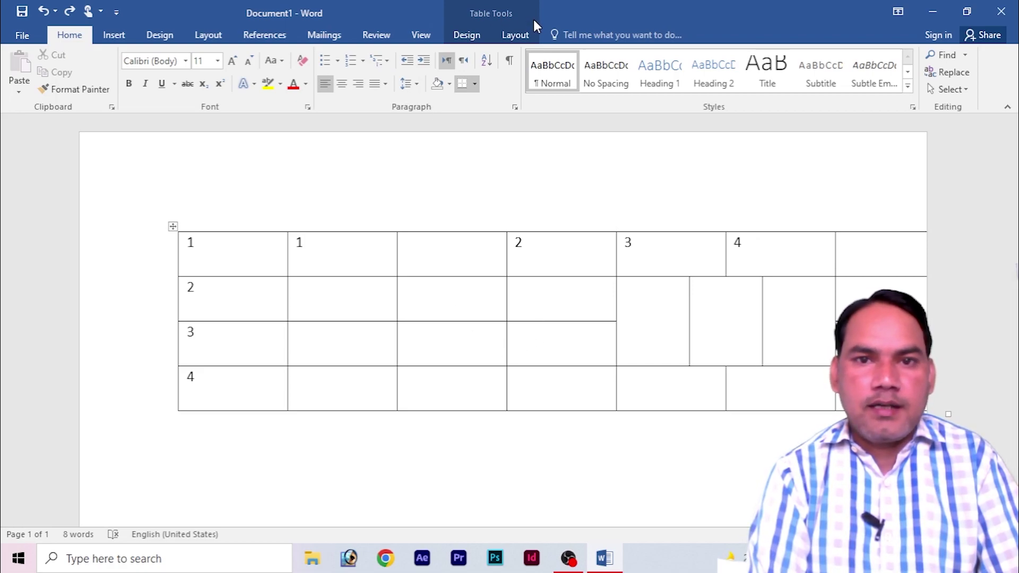
click(516, 34)
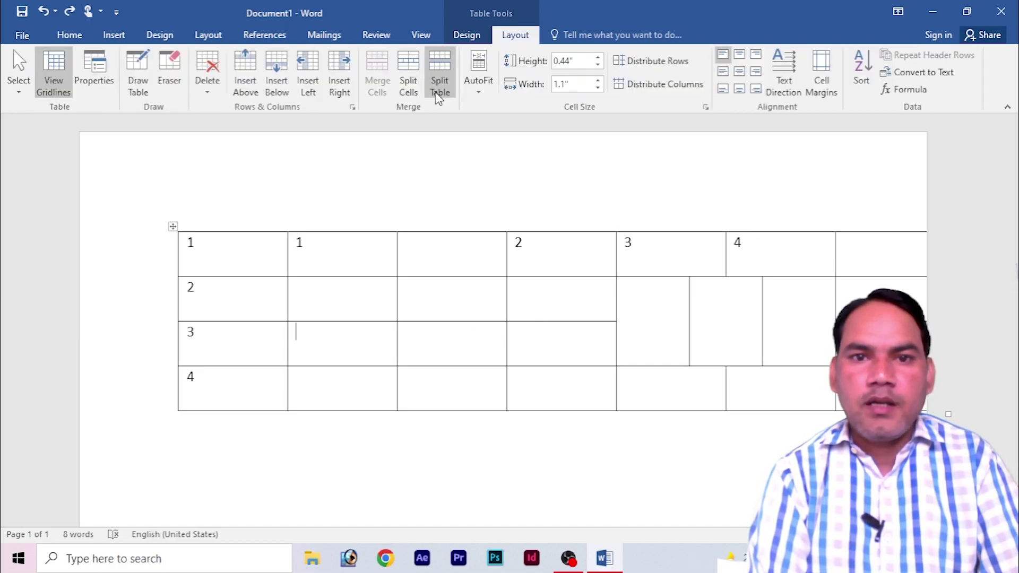
Step: Apply AutoFit Contents, then undo it with Ctrl+Z to restore the full-width table
click(470, 86)
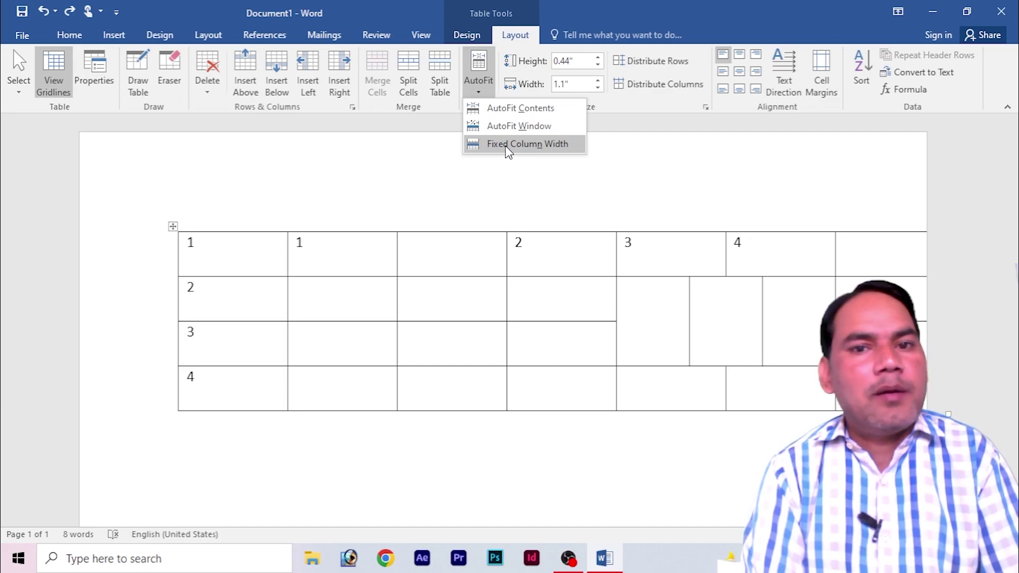
click(504, 108)
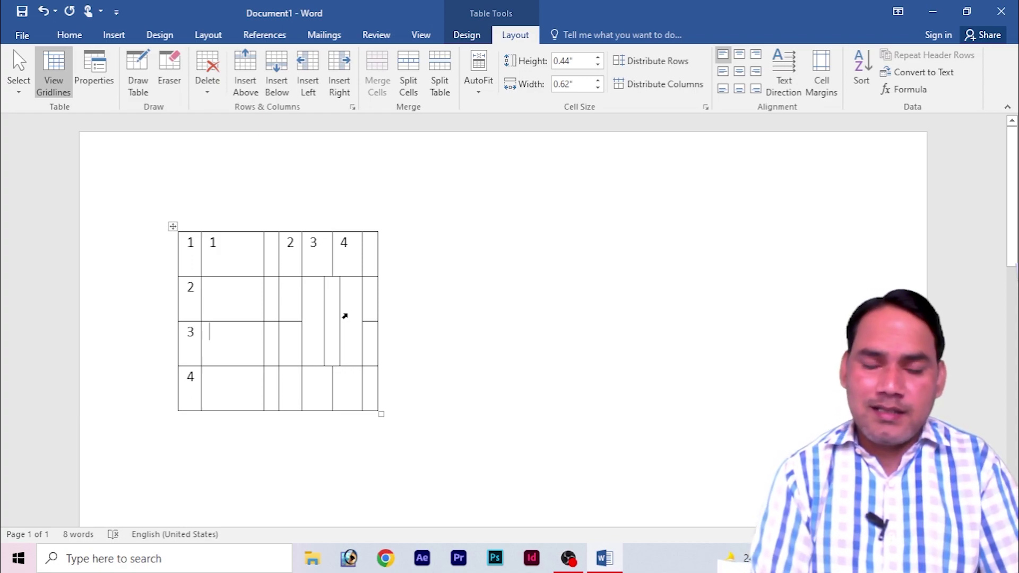
key(ctrl+z)
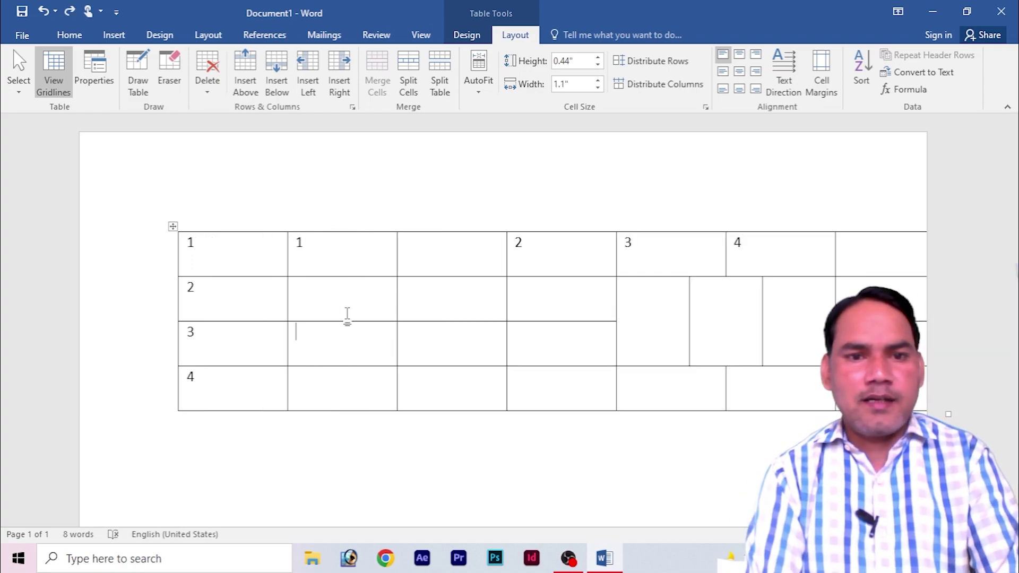
Step: Type a name into a row-2 cell and another name into the top-right cell
click(351, 301)
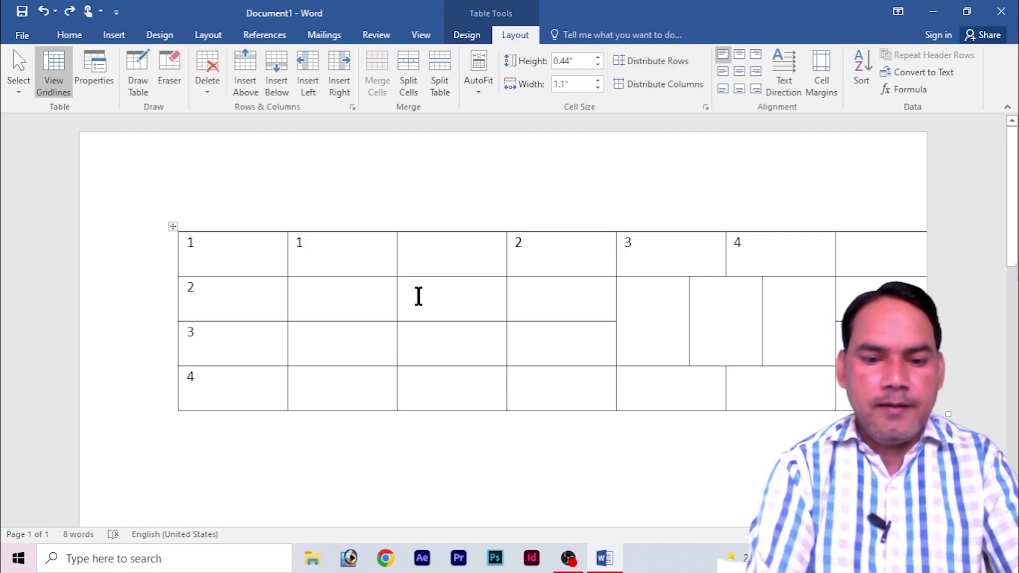
text(kamil)
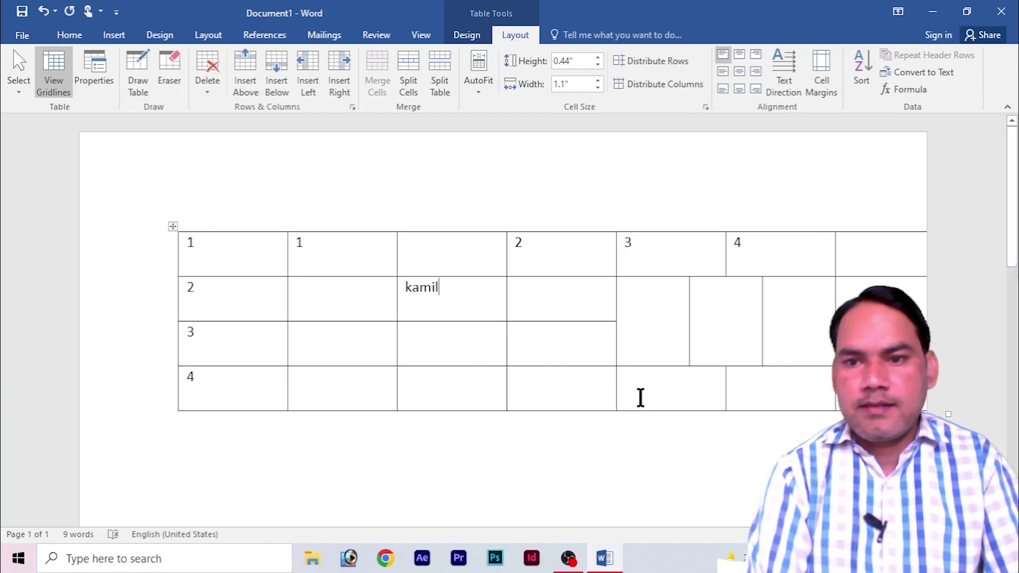
click(853, 265)
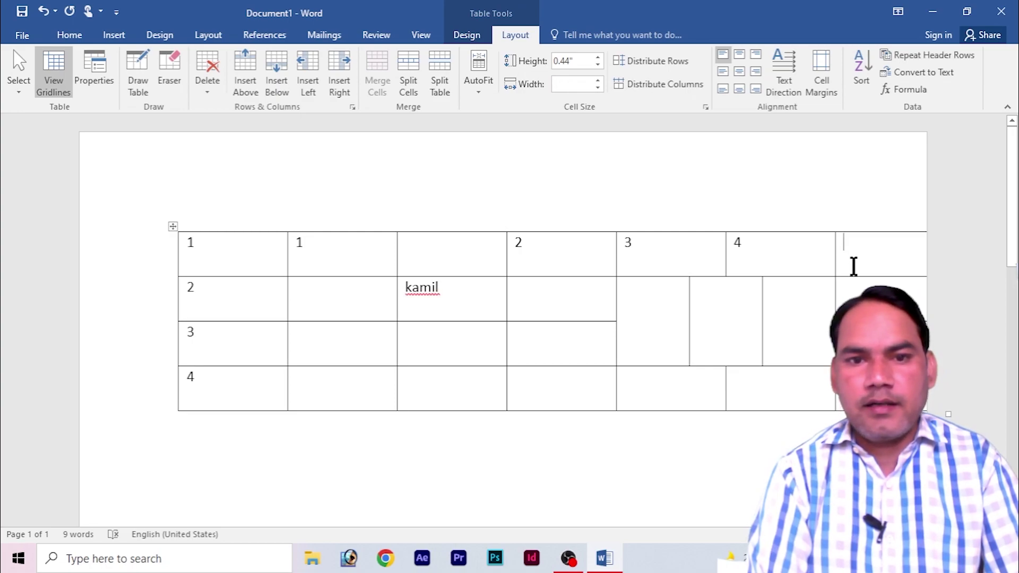
text(Abid ali)
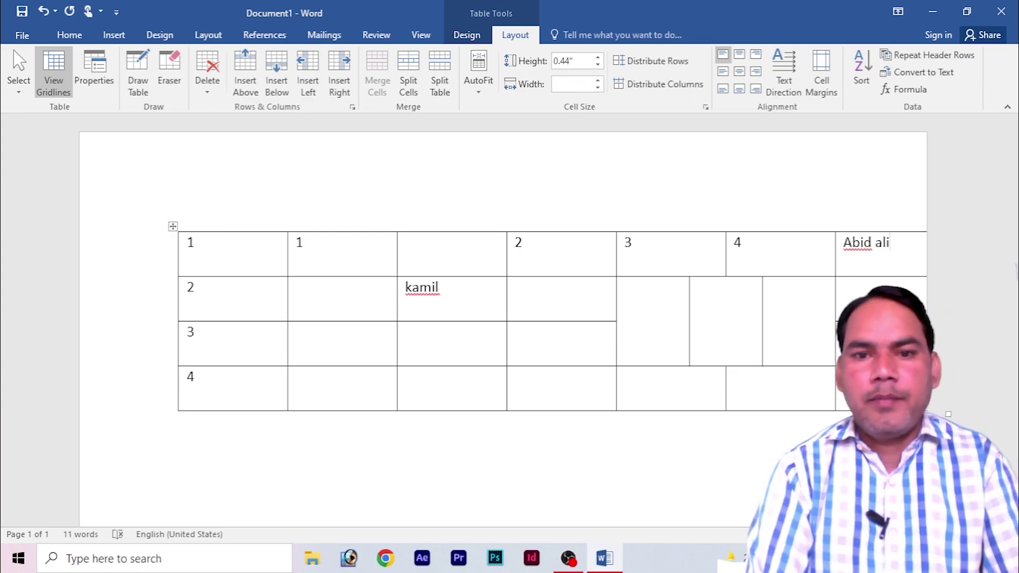
click(536, 291)
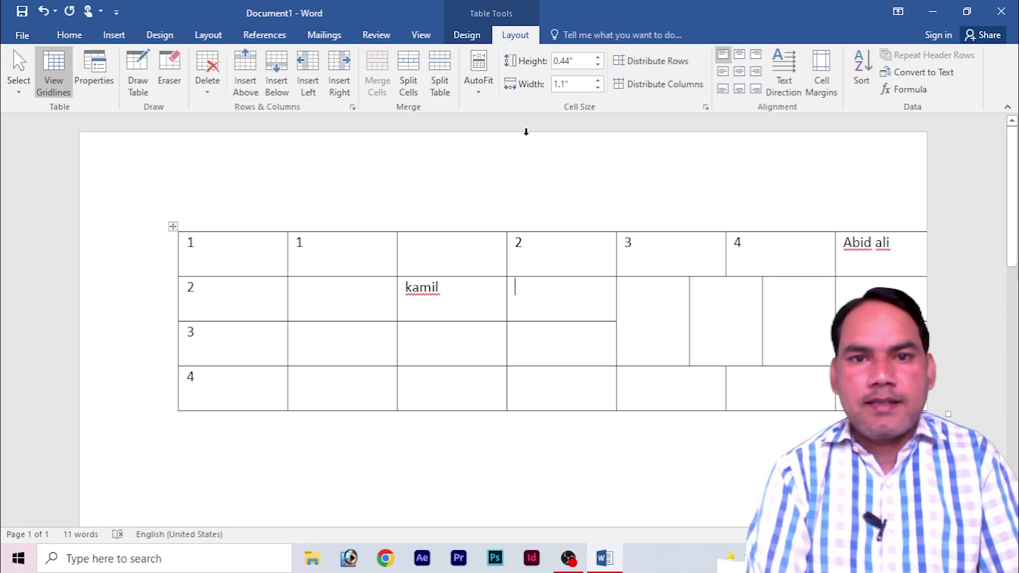
Step: AutoFit the table to its contents, undo it, and apply AutoFit Contents again
click(478, 74)
click(502, 110)
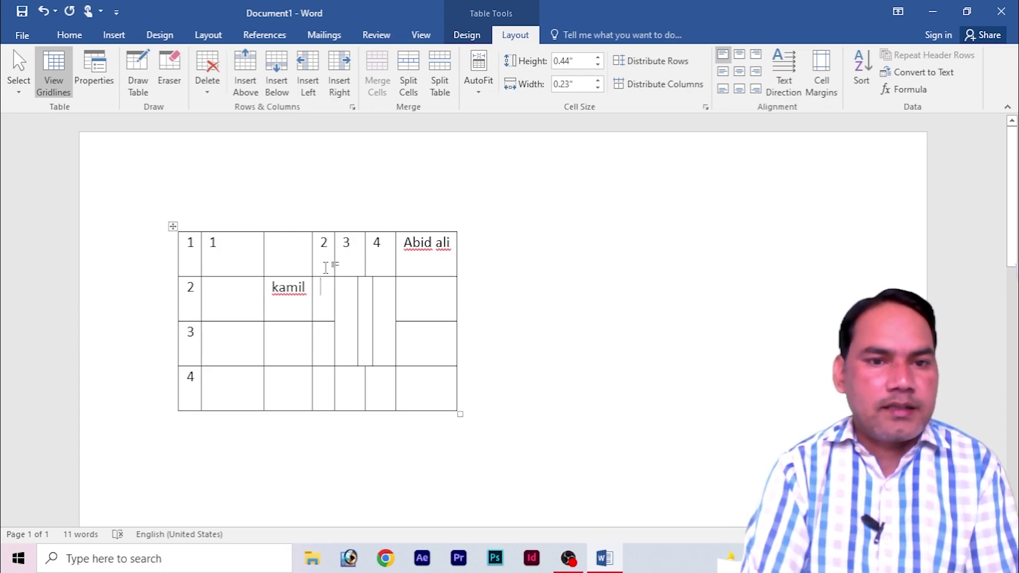
key(ctrl+z)
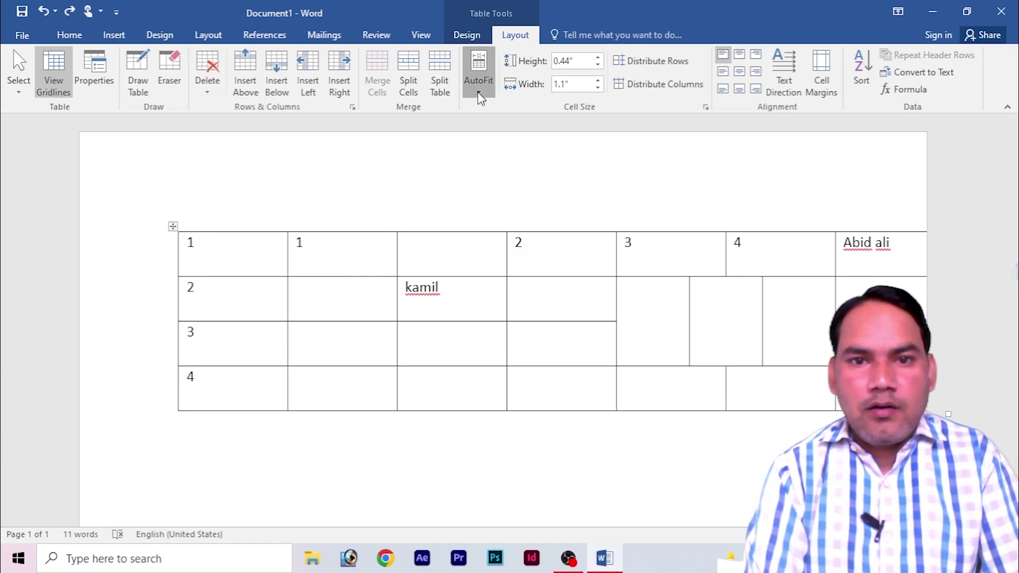
click(478, 93)
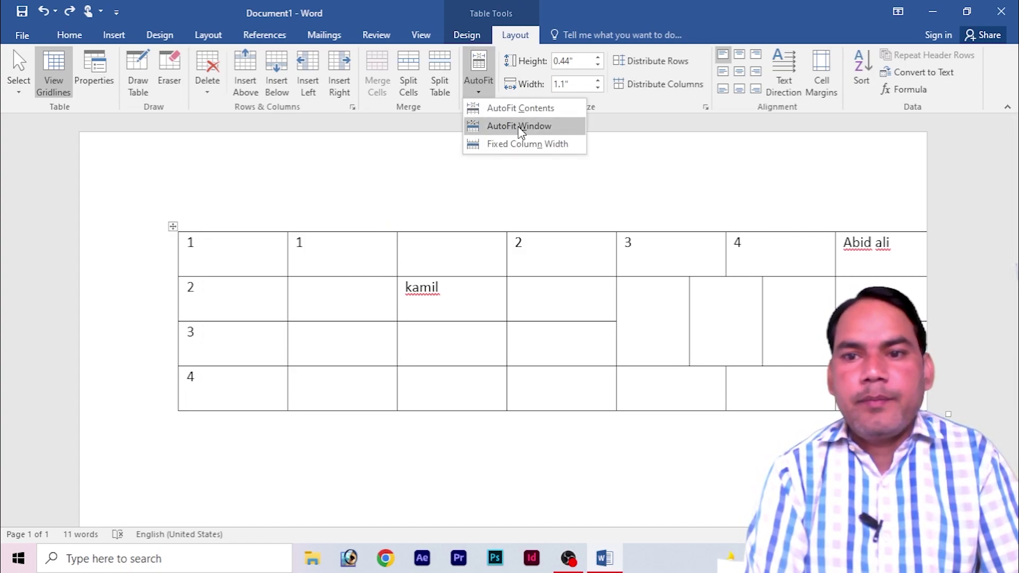
click(520, 108)
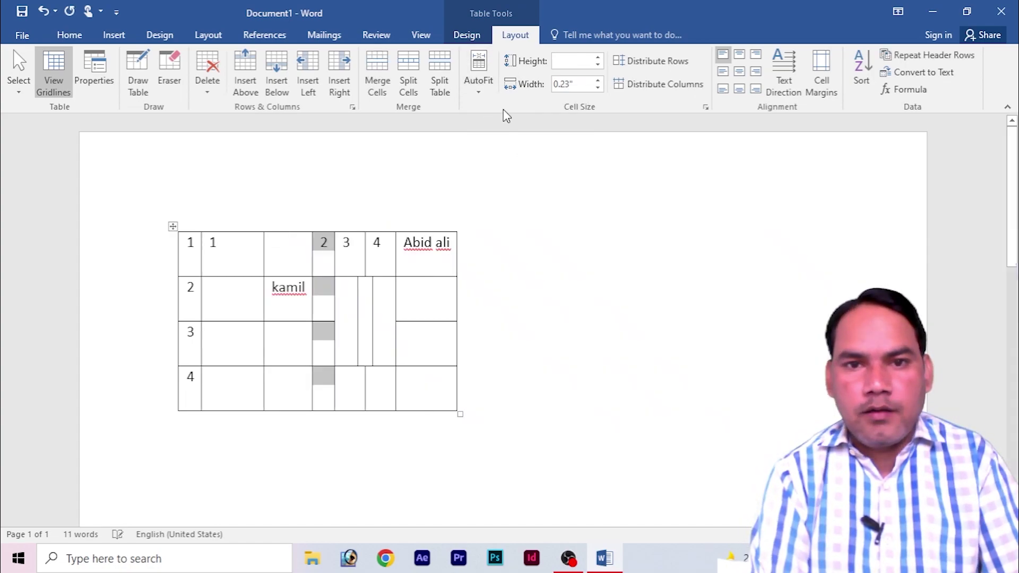
Step: Set the table's AutoFit option to Fixed Column Width
click(478, 95)
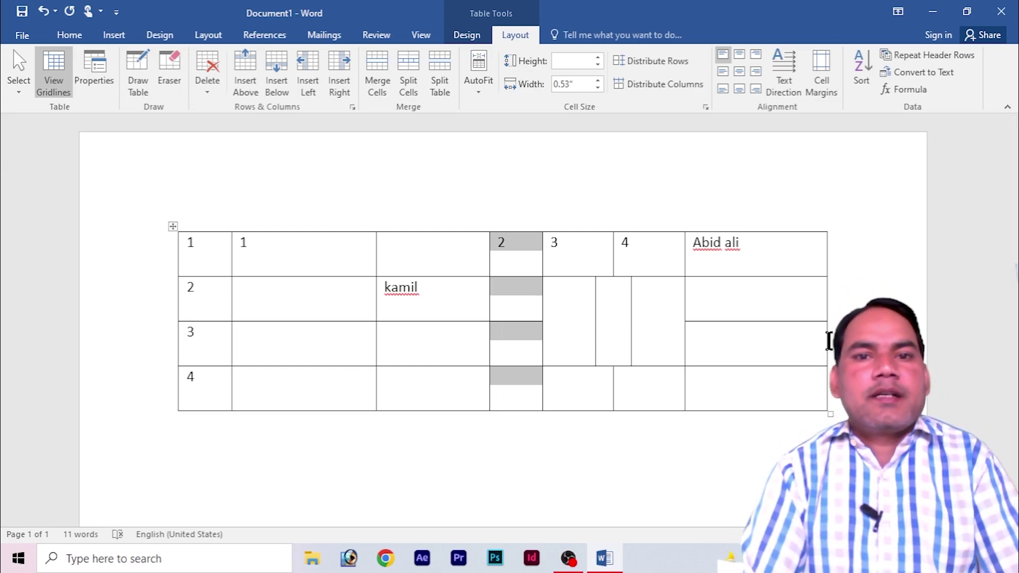
click(479, 74)
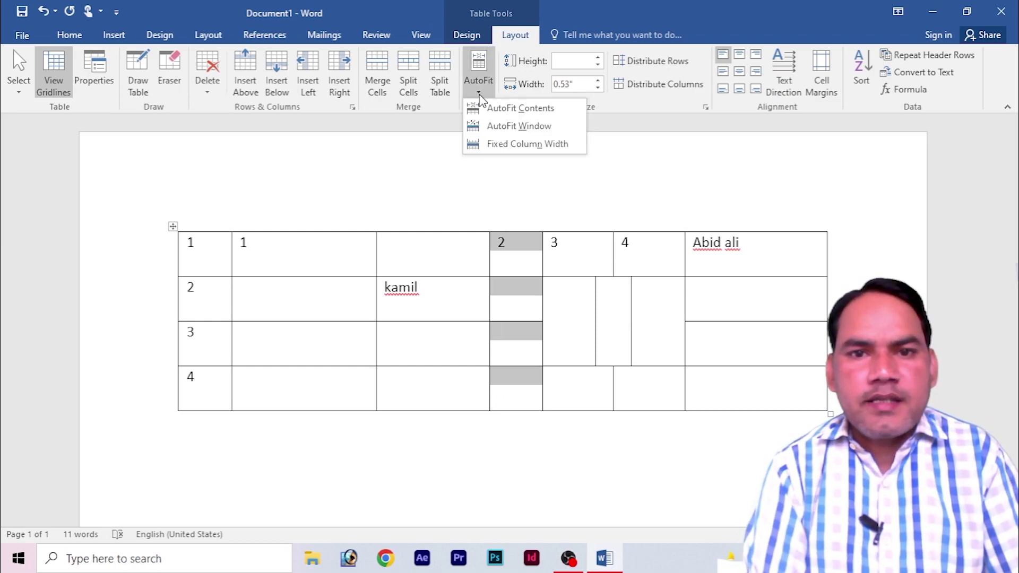
click(508, 152)
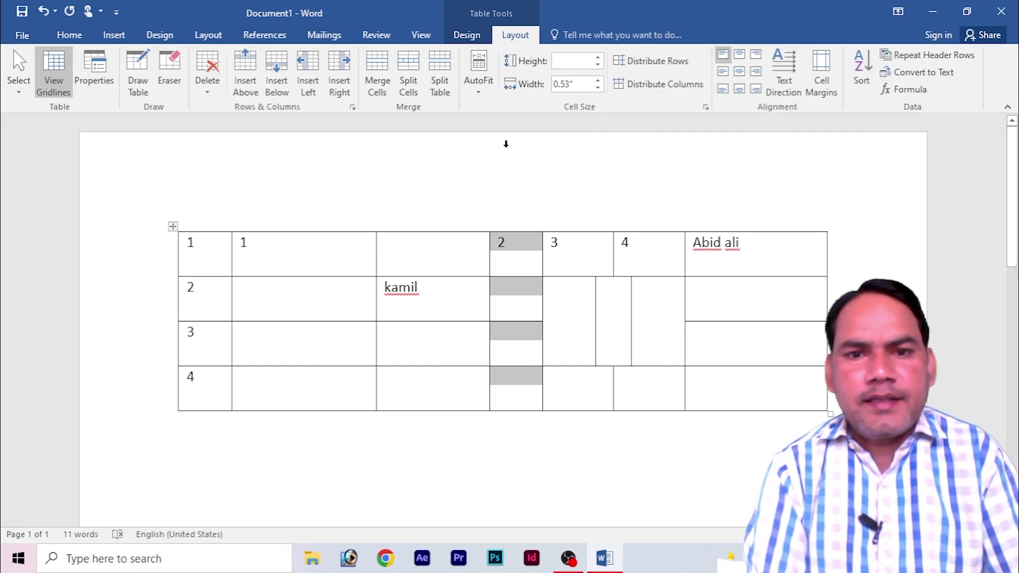
click(514, 265)
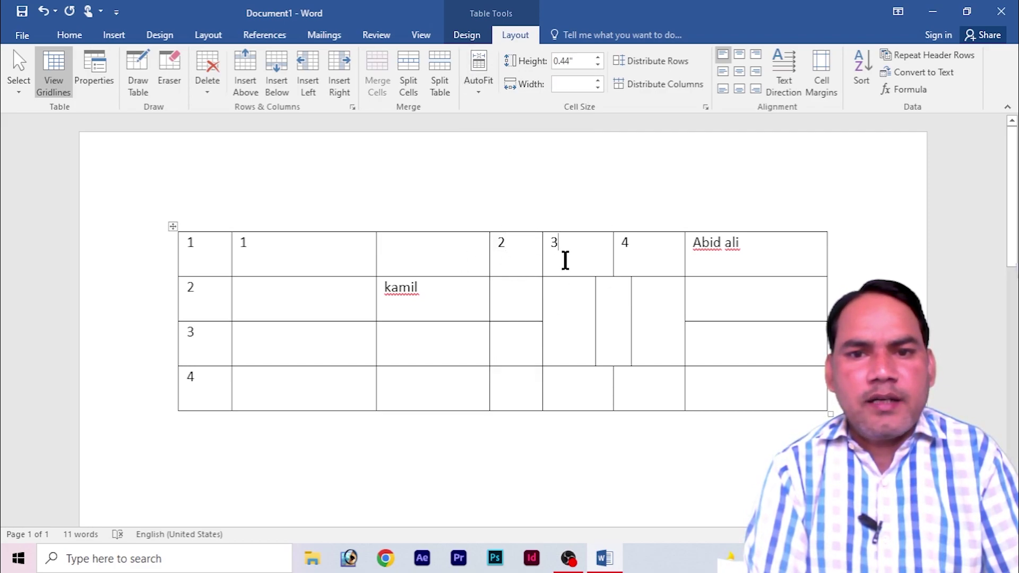
Step: Select the entire table
click(240, 287)
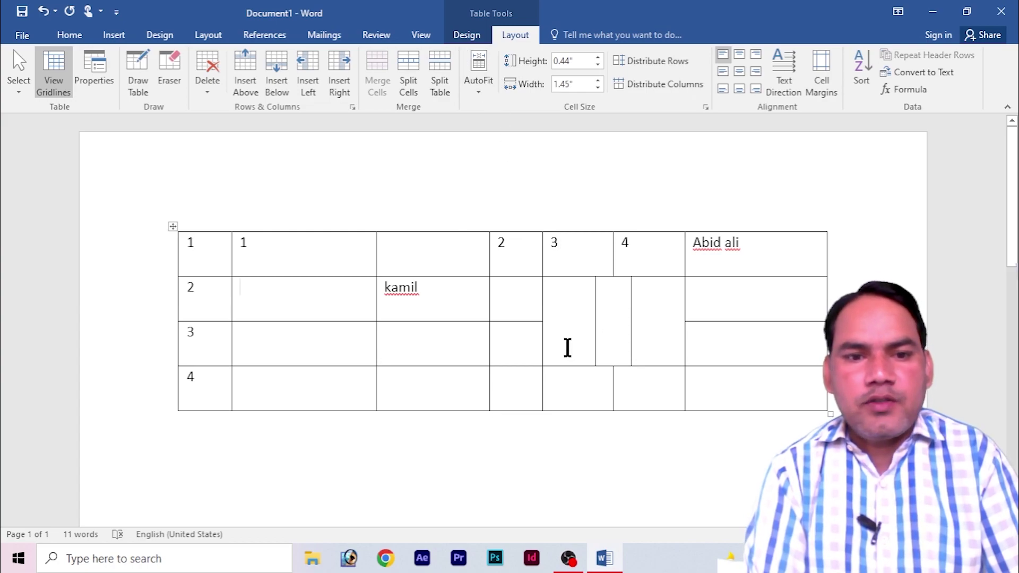
click(194, 437)
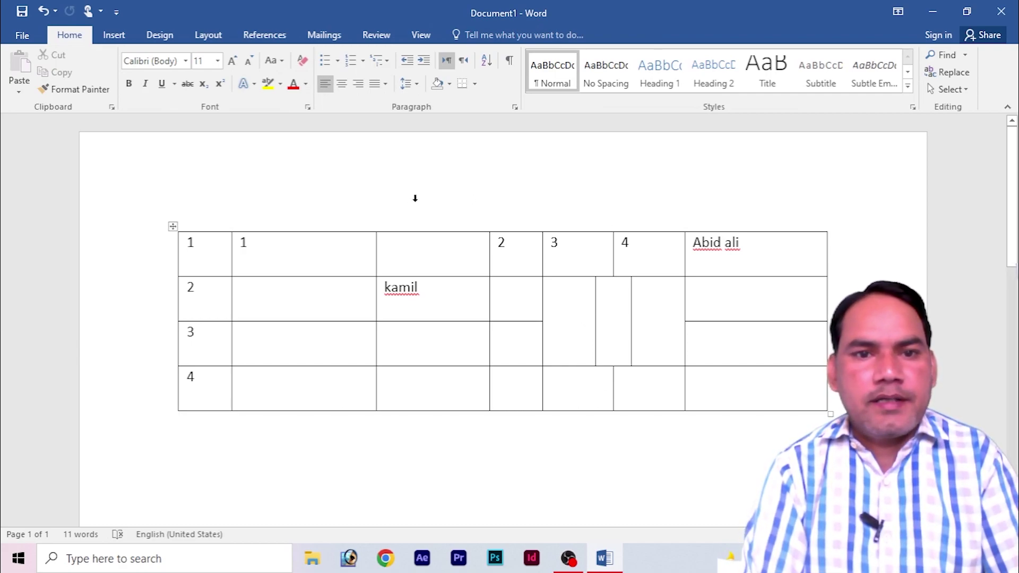
click(328, 258)
click(516, 34)
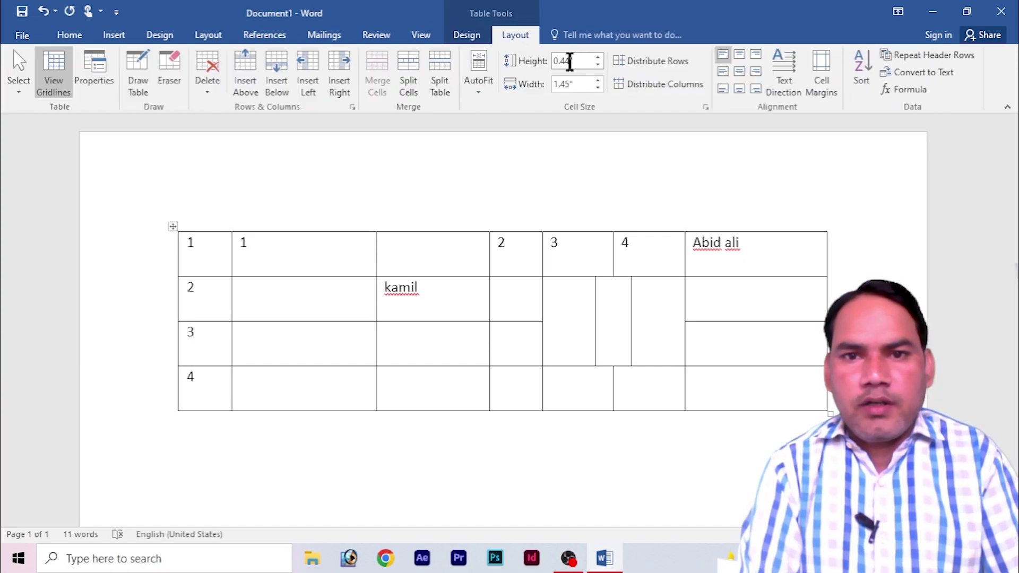
click(173, 227)
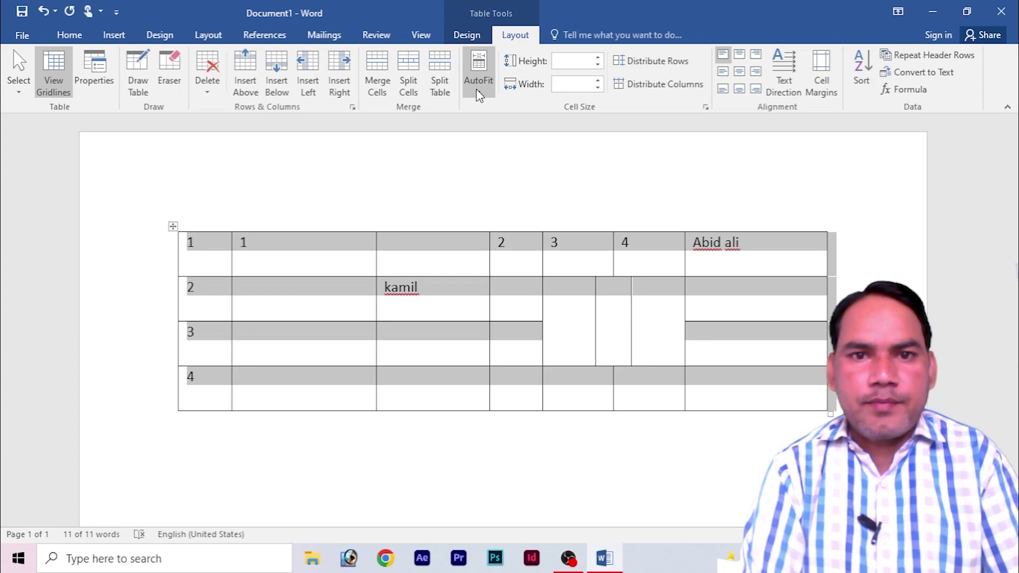
Step: Delete the old table and insert a new 3x3 table
click(207, 74)
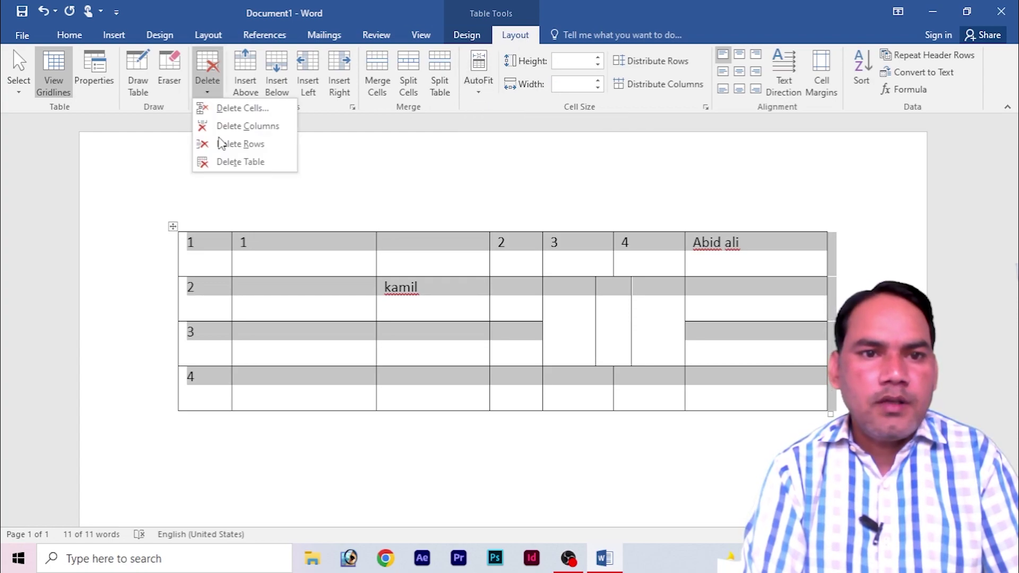
click(229, 159)
click(114, 34)
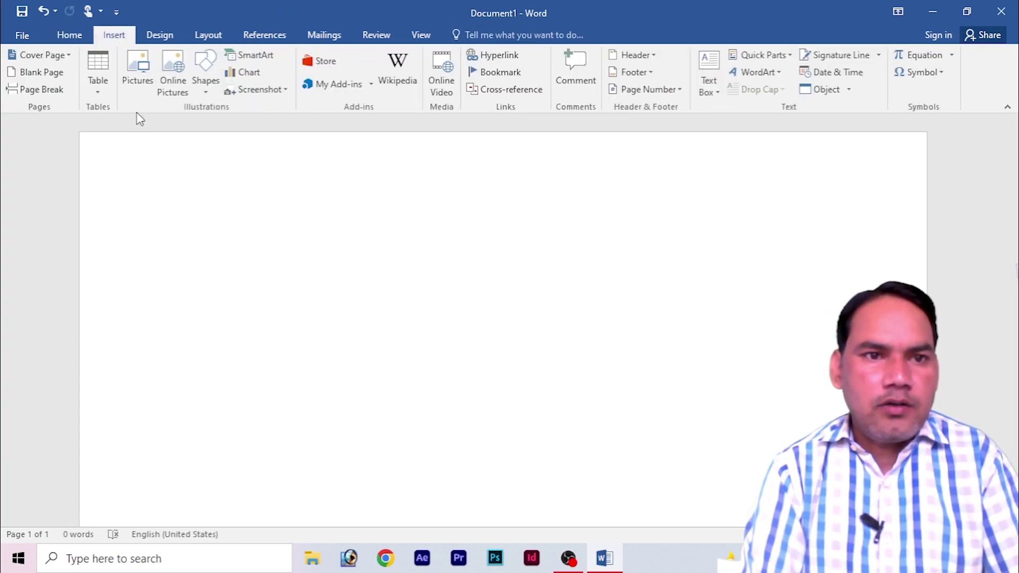
click(98, 93)
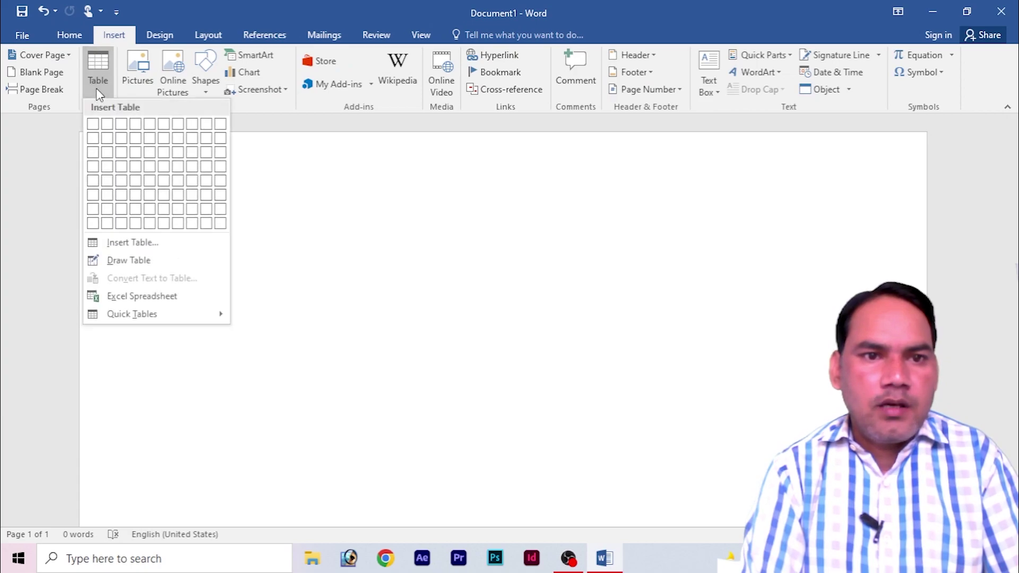
click(122, 153)
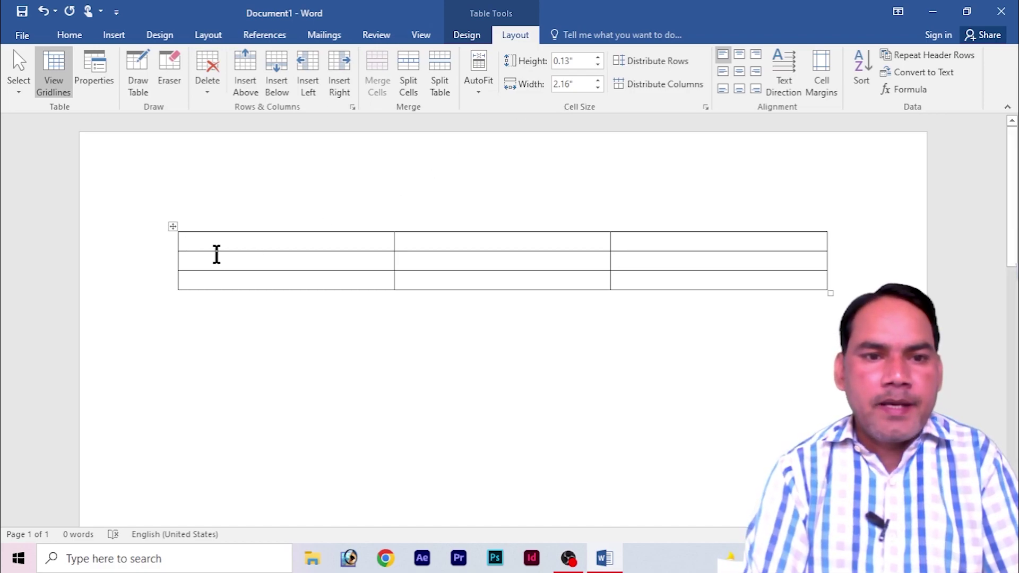
Step: Set the first row's height to 1 inch
click(576, 61)
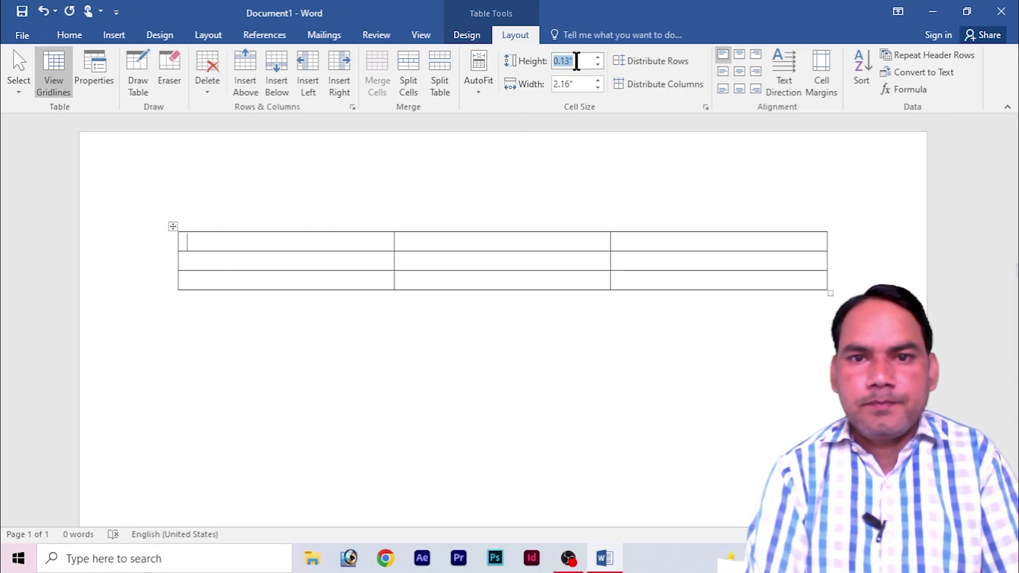
text(1)
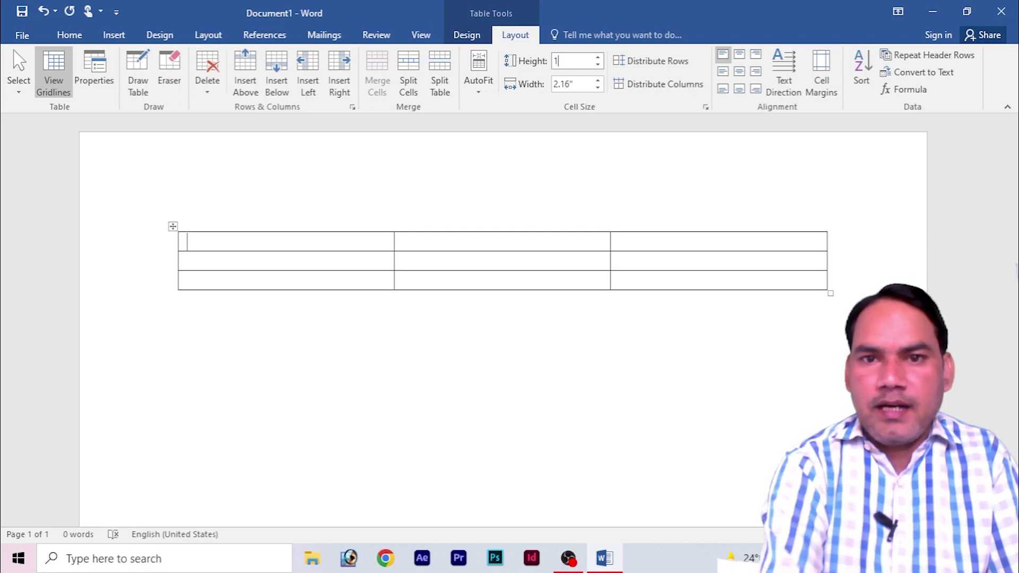
click(582, 85)
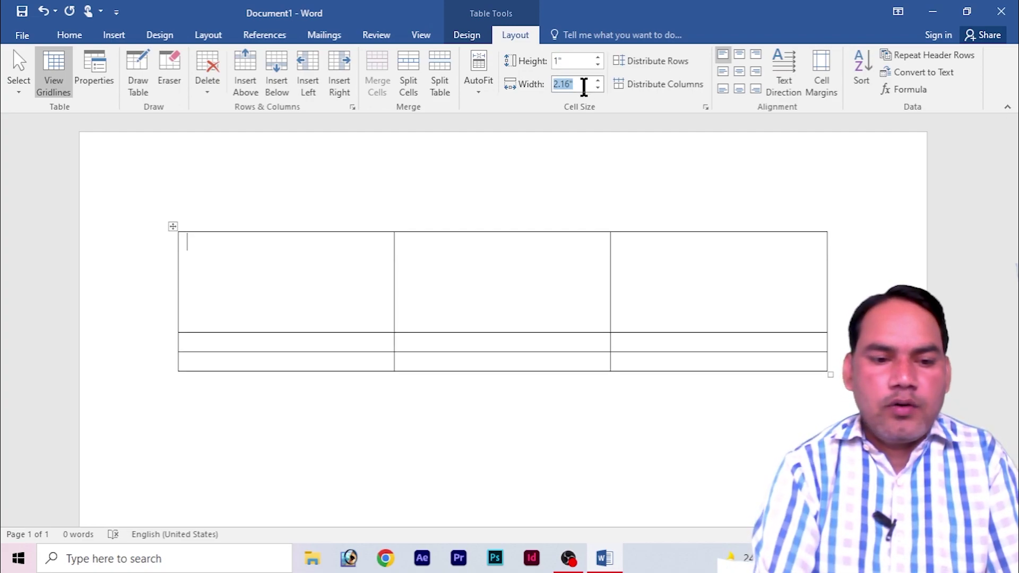
text(2)
click(528, 281)
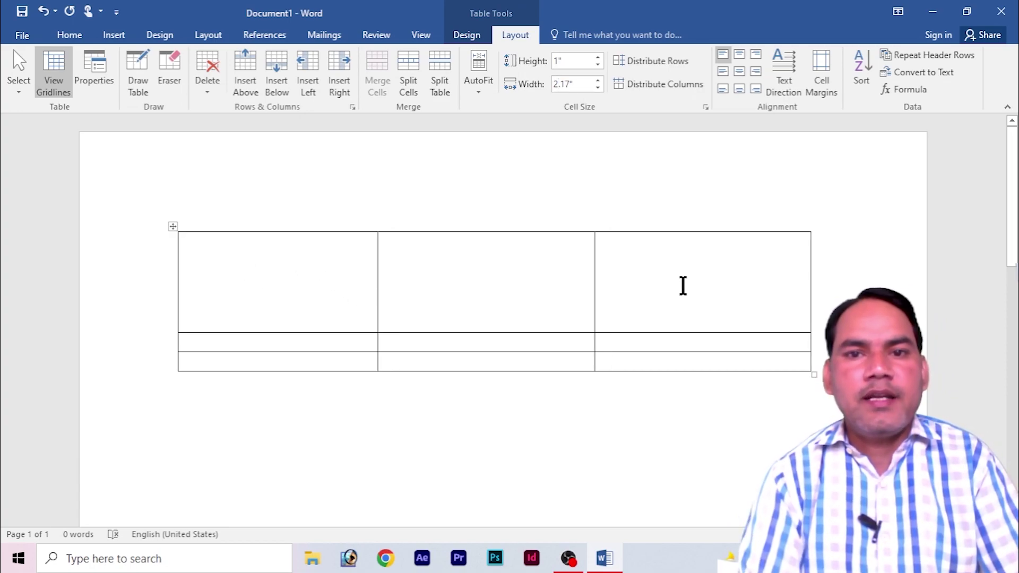
Step: Set the first and third columns to a width of 1 inch
click(575, 84)
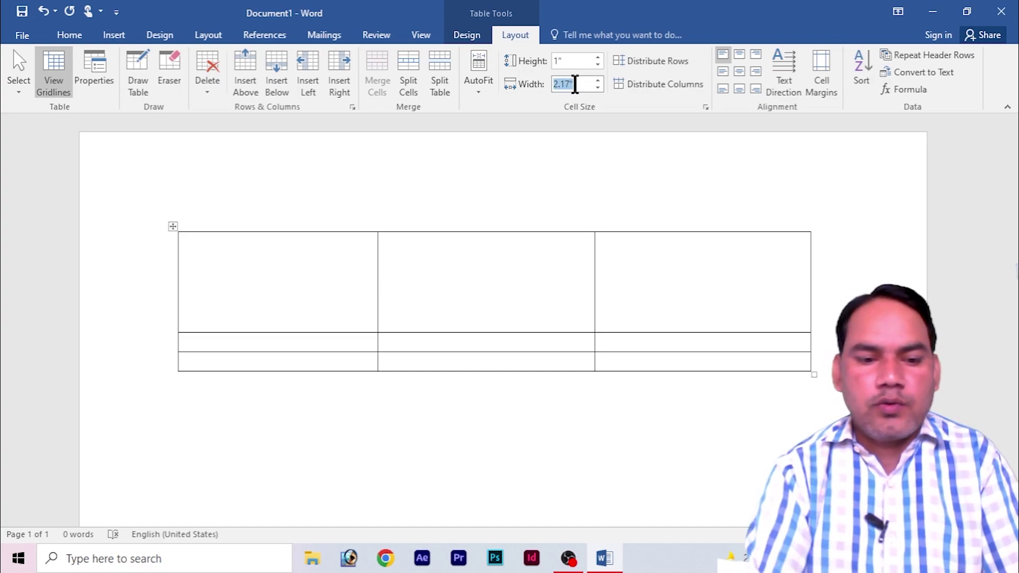
text(1)
key(Return)
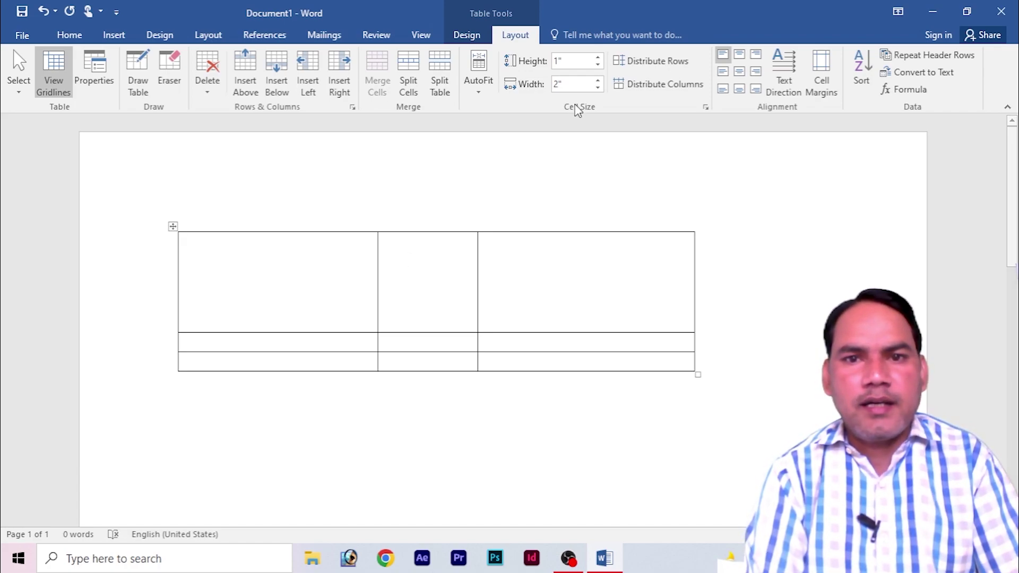
click(570, 83)
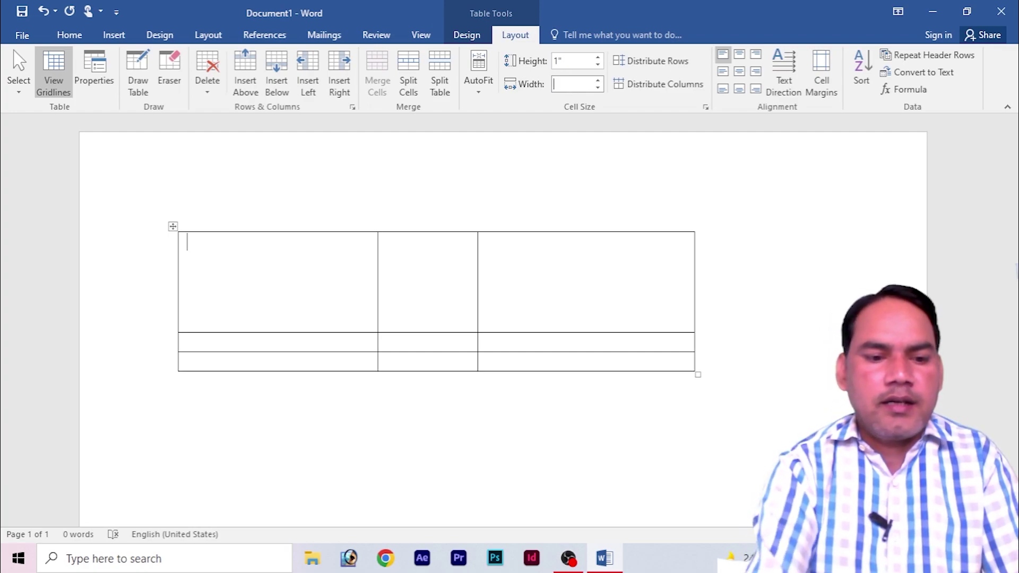
text(1)
click(501, 269)
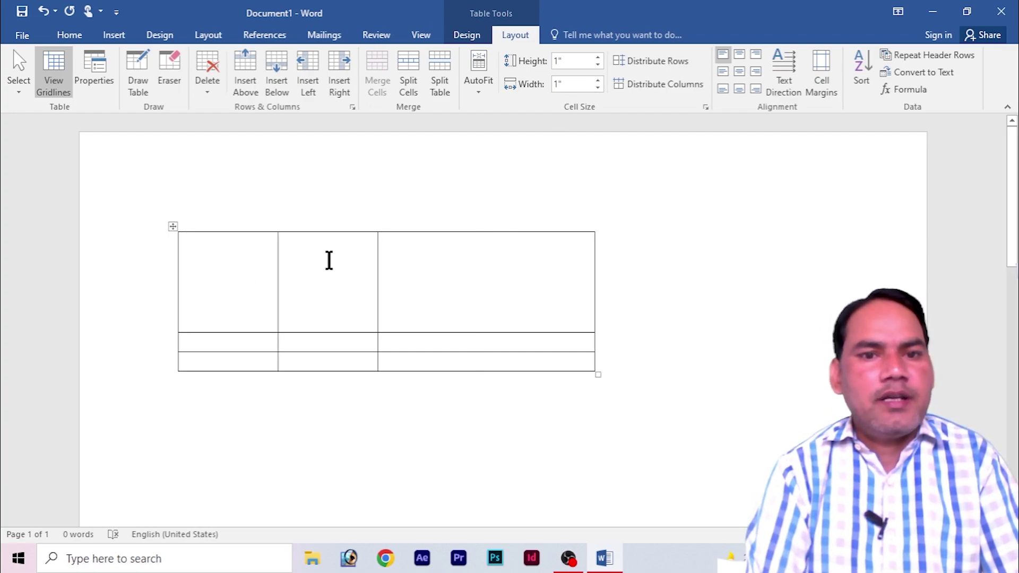
click(465, 257)
click(581, 83)
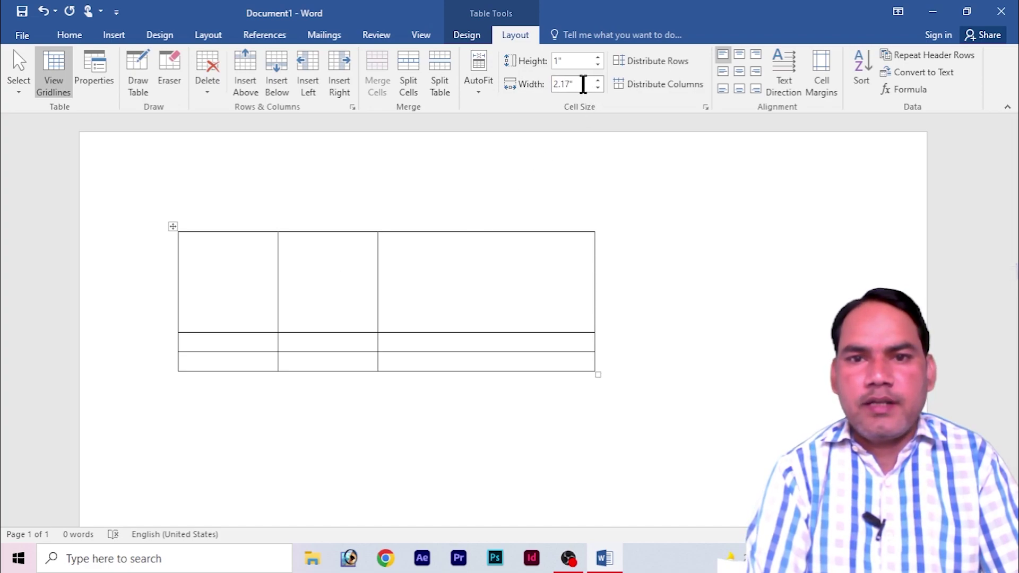
text(1)
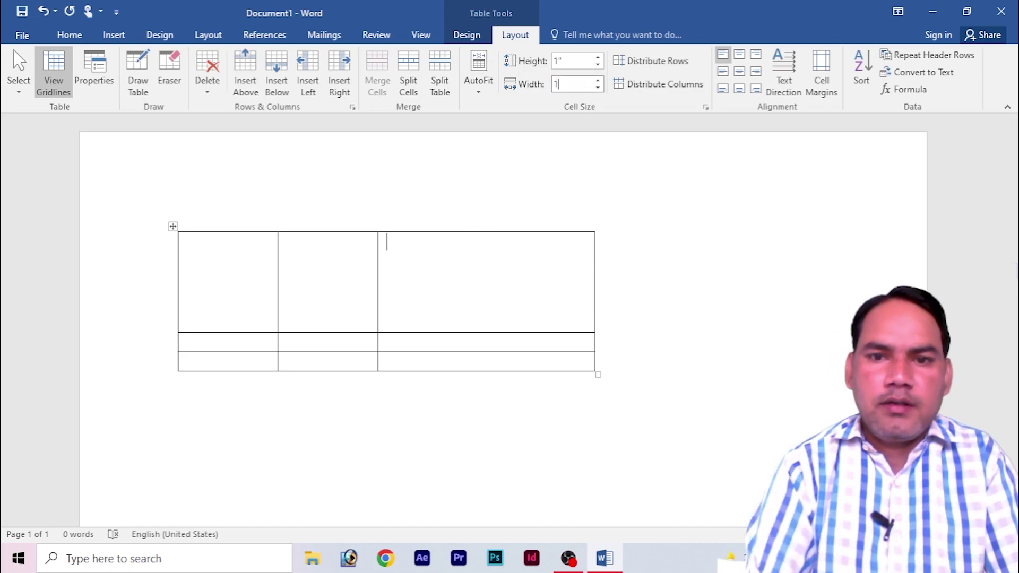
click(641, 257)
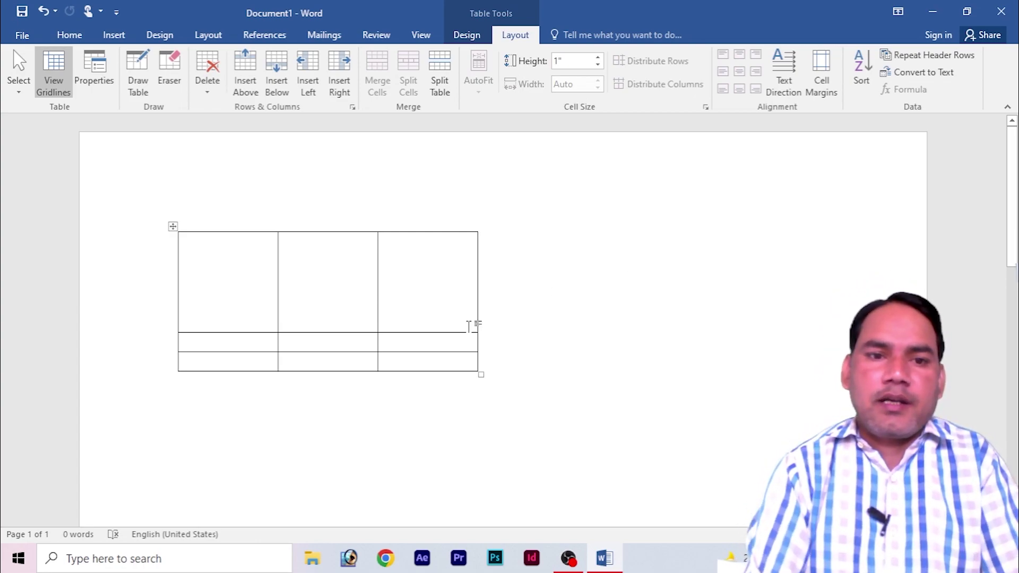
Step: Undo the centre alignment of the top-left cell and check the second row's height
click(248, 259)
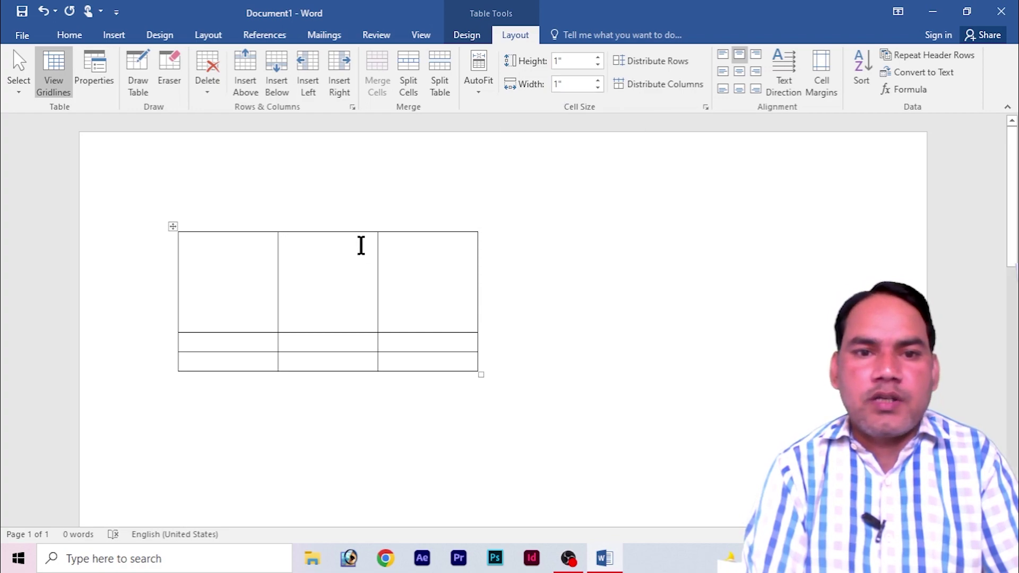
key(ctrl+z)
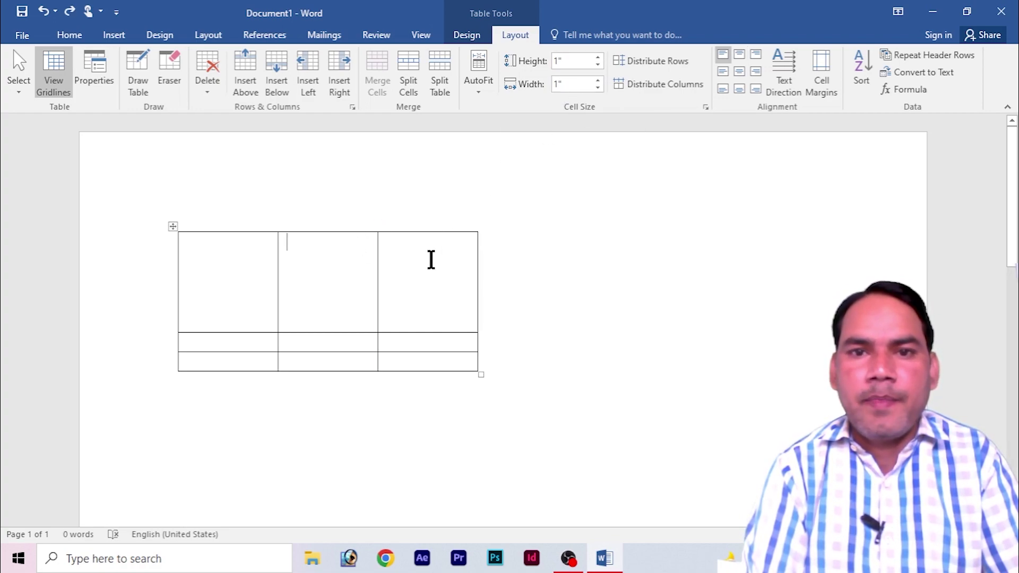
click(248, 345)
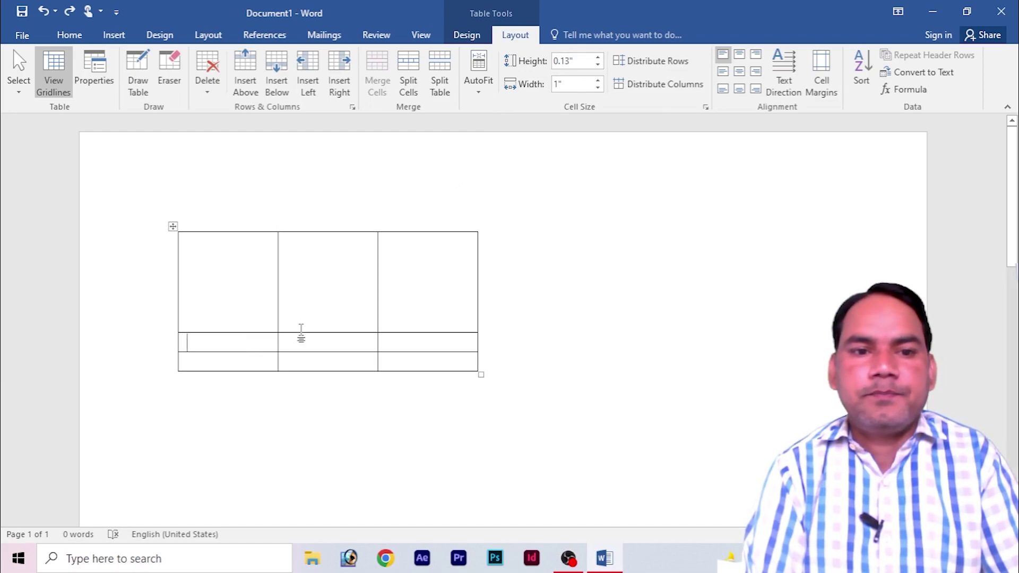
click(230, 268)
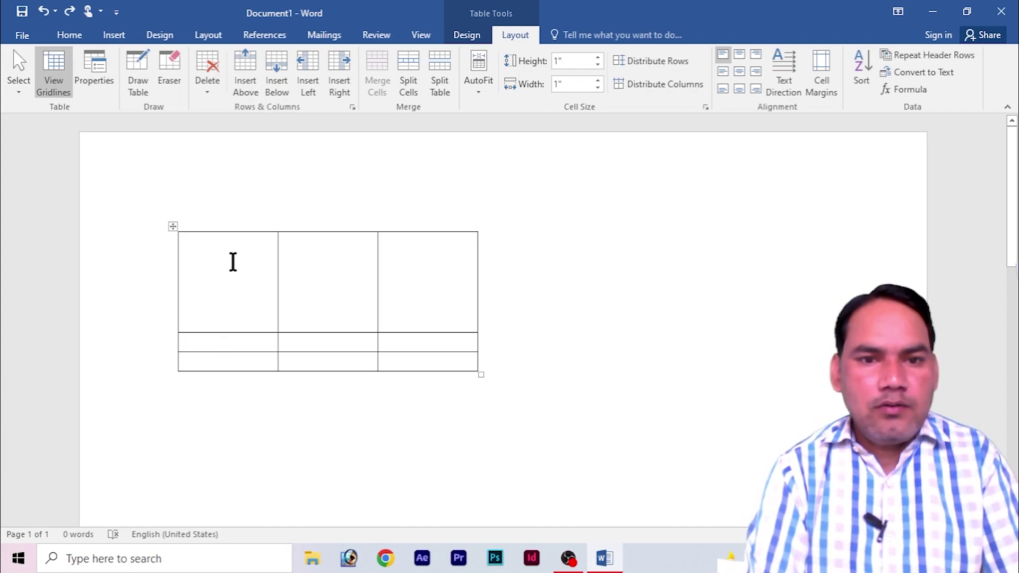
Step: Give all nine cells a 0.5-inch height and 0.5-inch width
drag(233, 261, 431, 355)
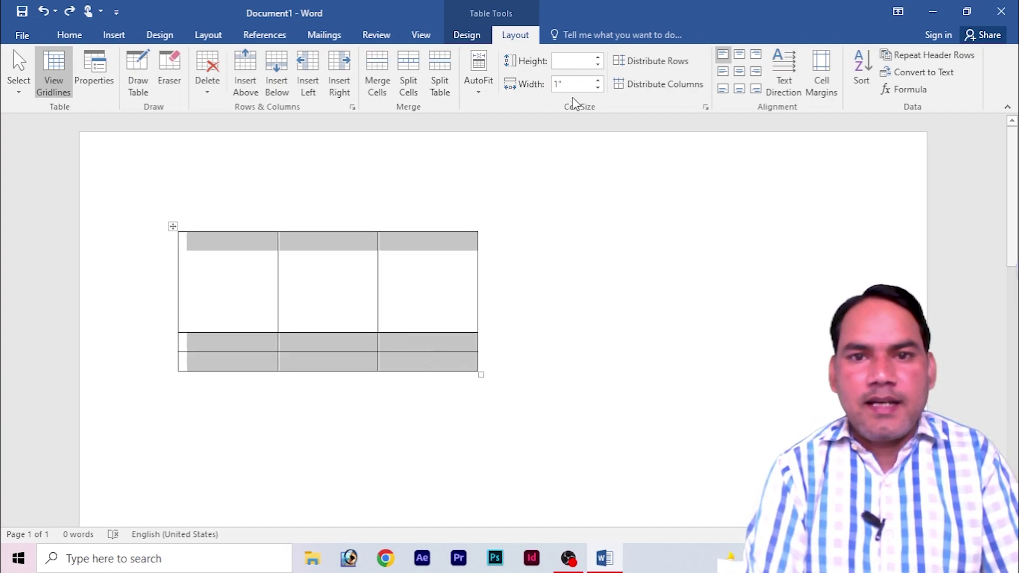
click(563, 61)
text(.5)
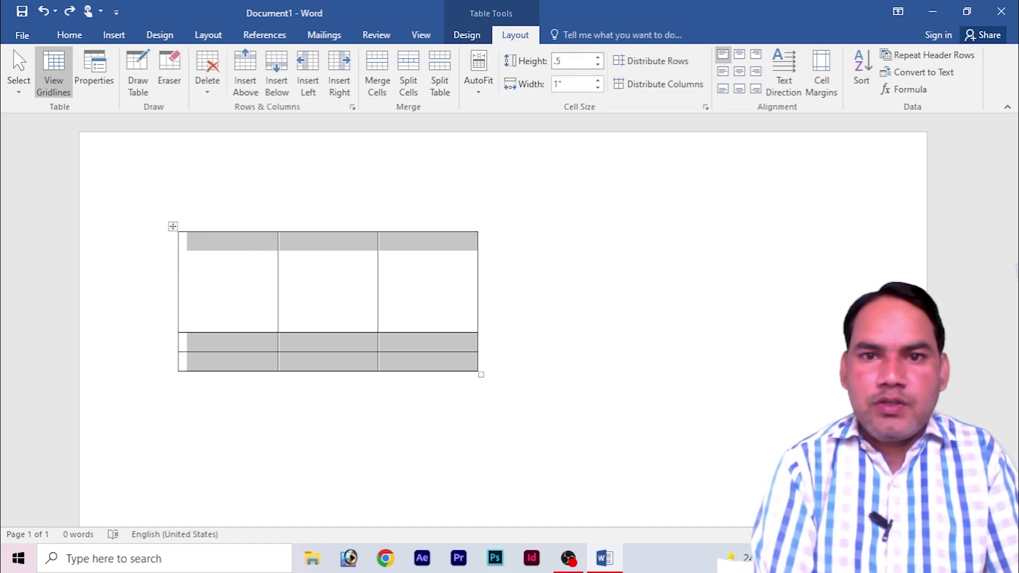
key(Tab)
text(.5)
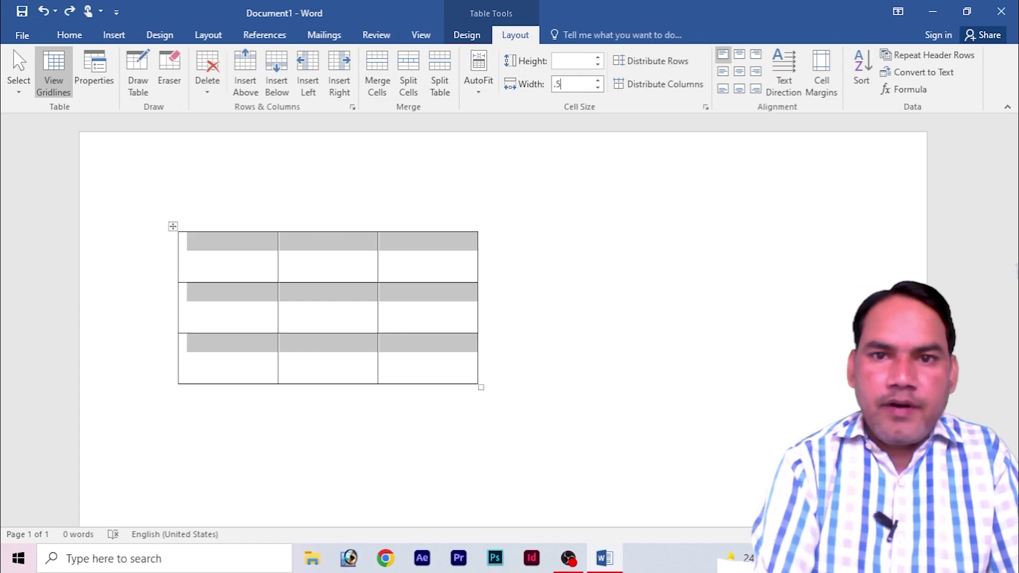
key(Return)
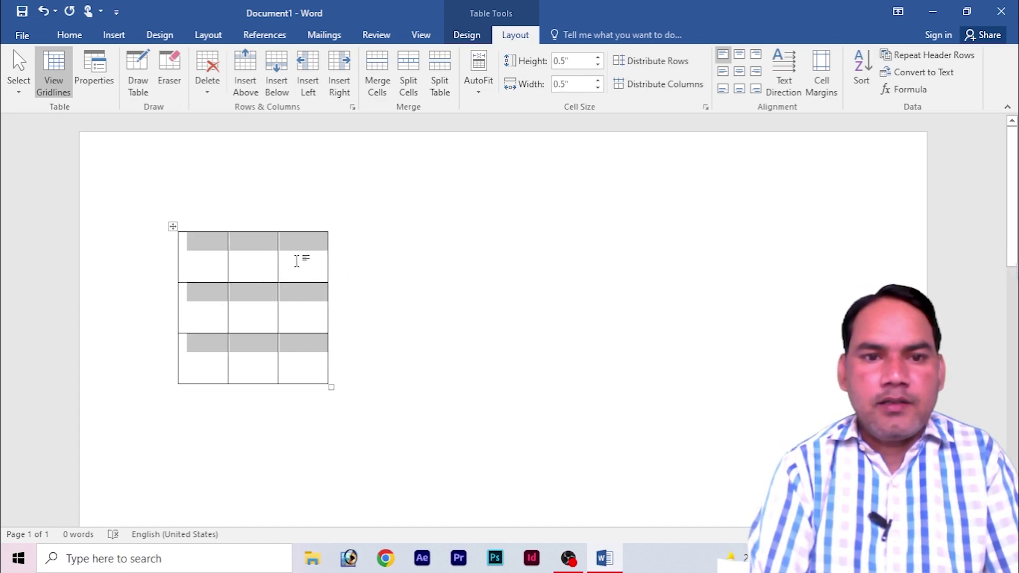
click(297, 261)
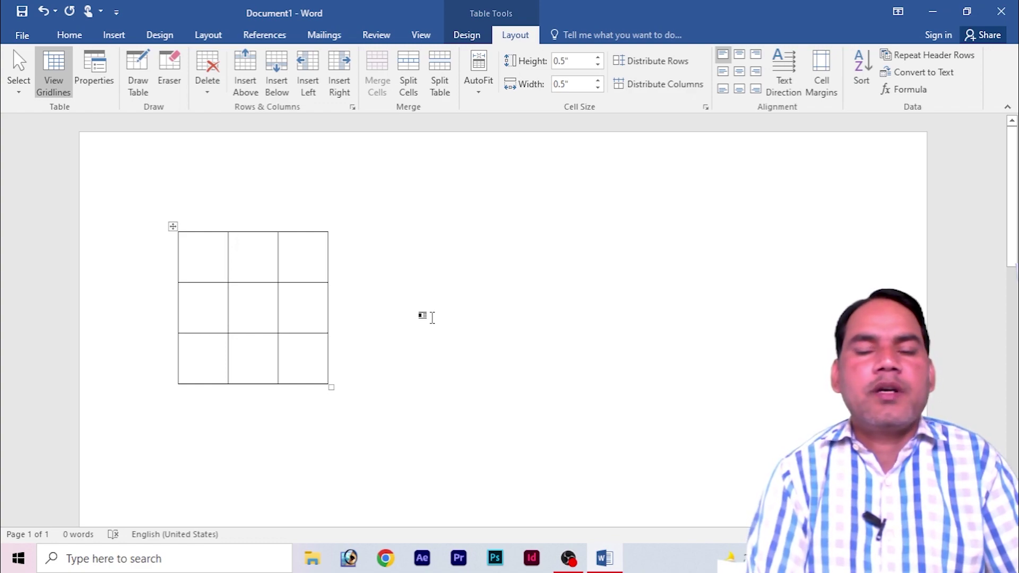
Step: Enlarge the table and set its cells to 1-inch height and 1-inch width
drag(328, 384, 712, 441)
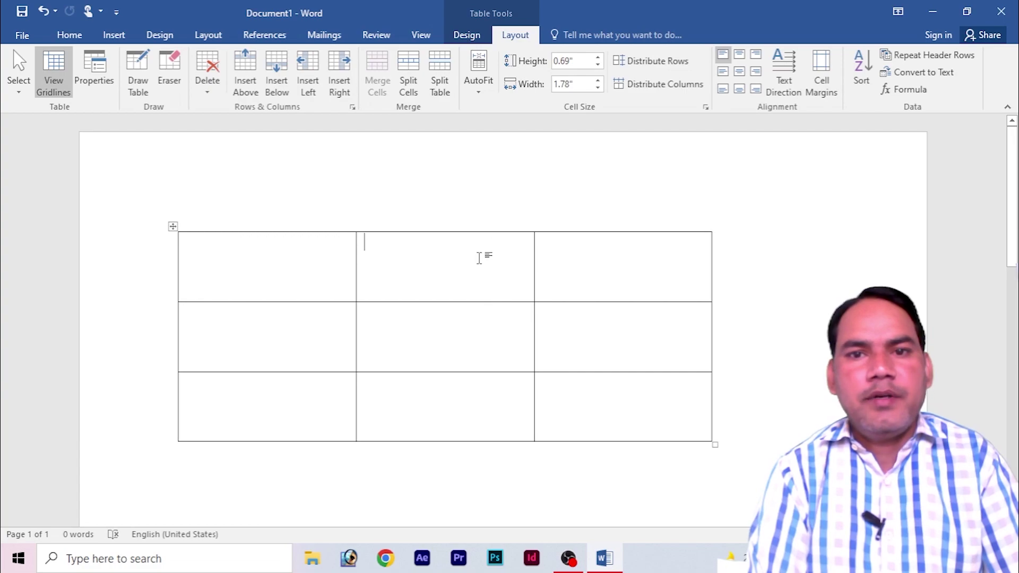
mouse_move(562, 125)
mouse_down()
mouse_move(546, 335)
mouse_move(682, 523)
mouse_move(666, 378)
mouse_up()
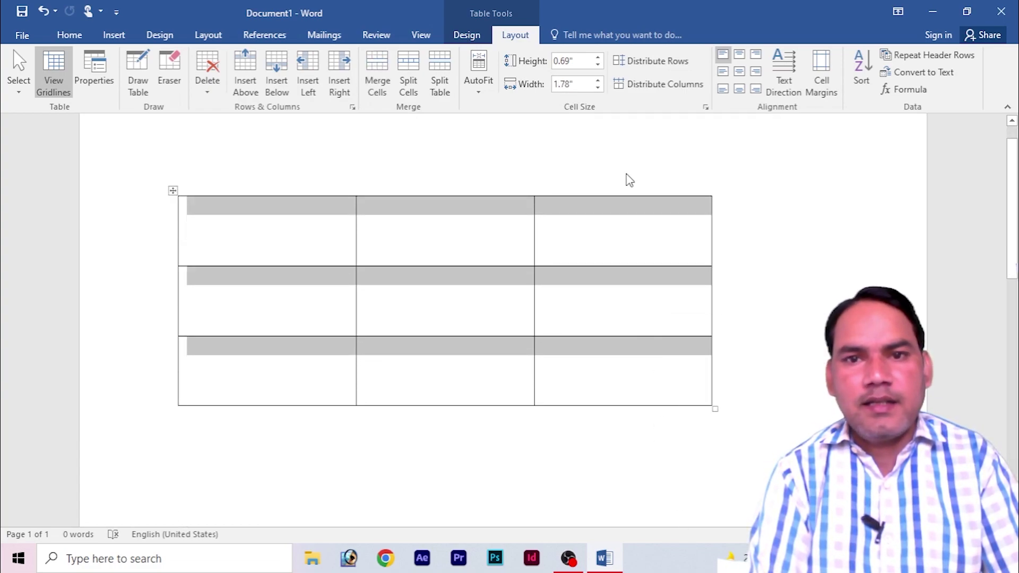
click(578, 61)
text(1)
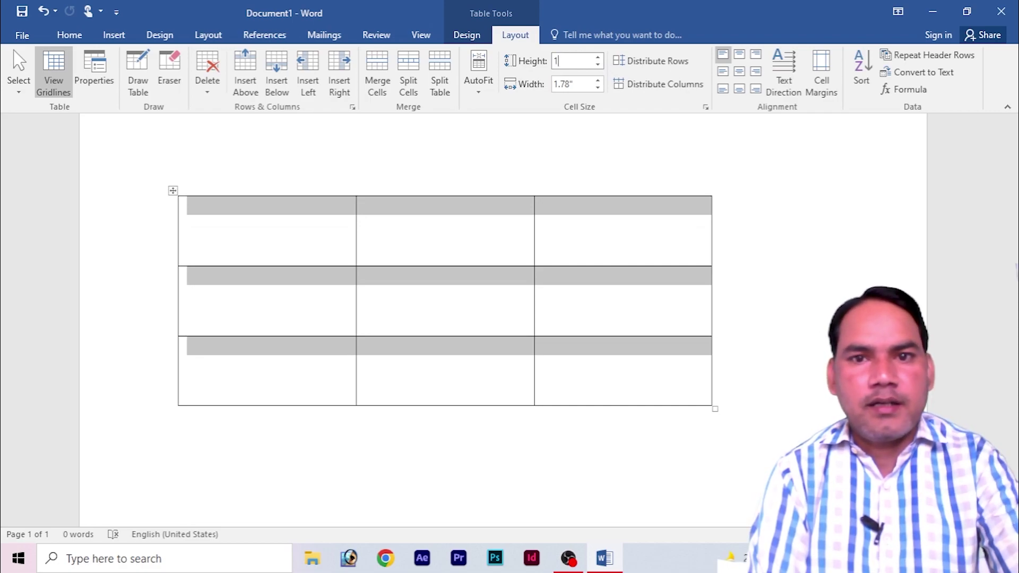
click(577, 85)
text(1)
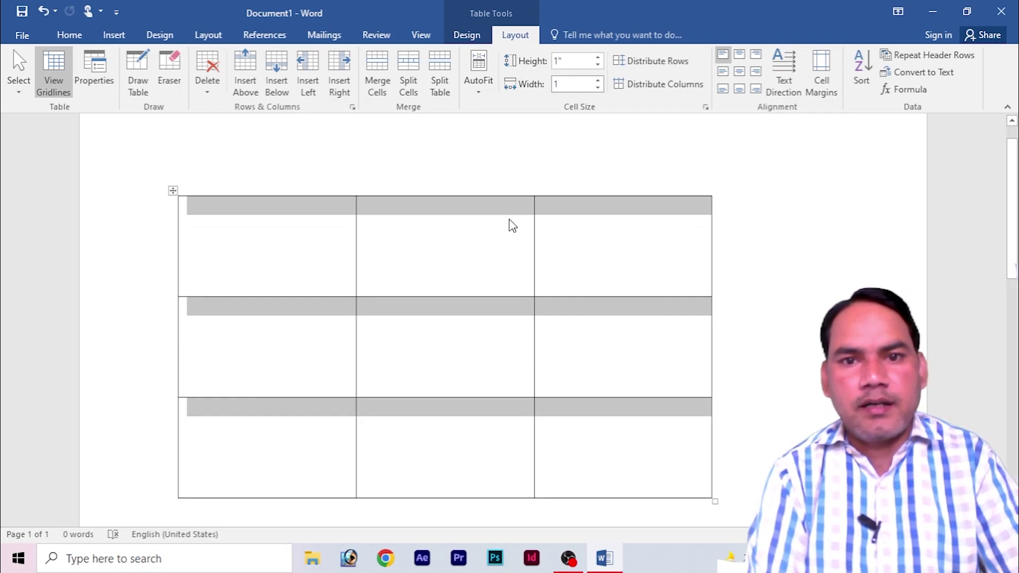
click(487, 255)
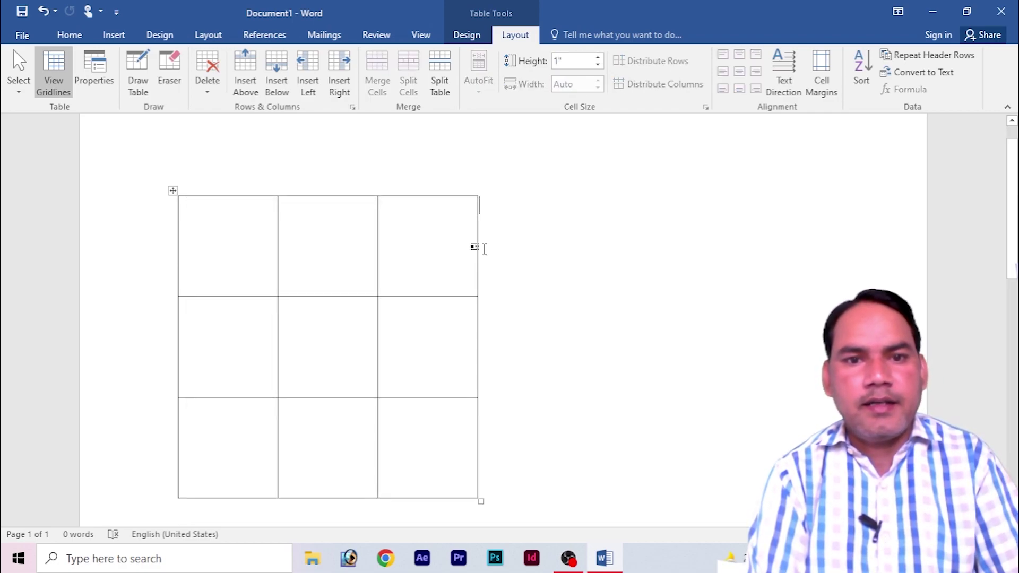
Step: Undo with Ctrl+Z back to the four-column table
click(413, 227)
click(335, 268)
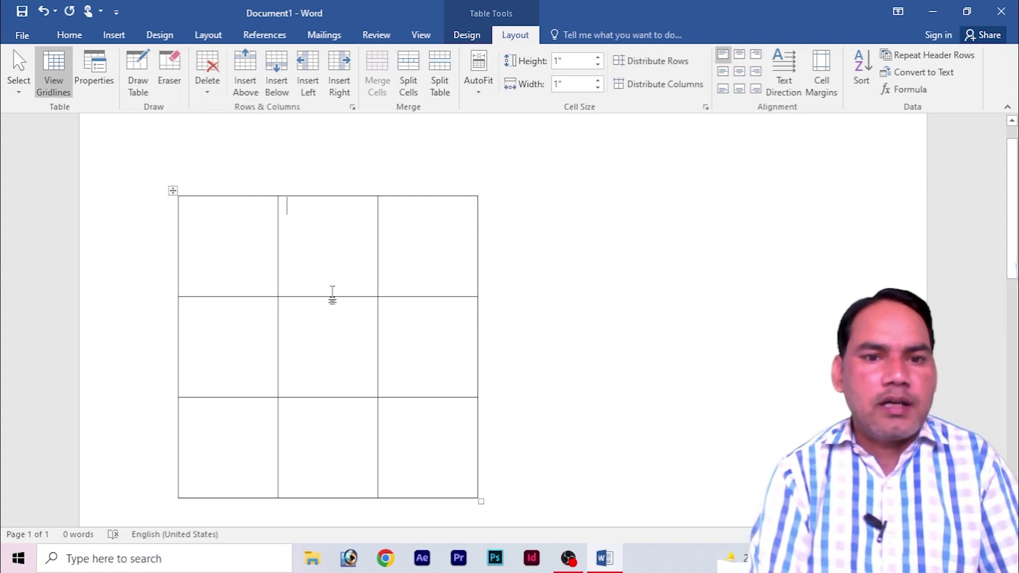
click(330, 342)
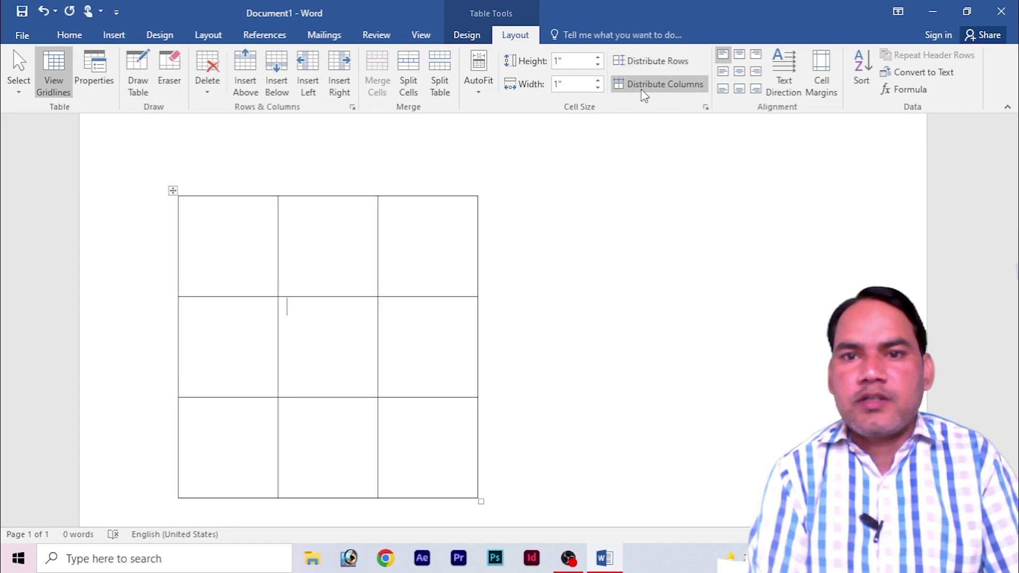
key(ctrl+z)
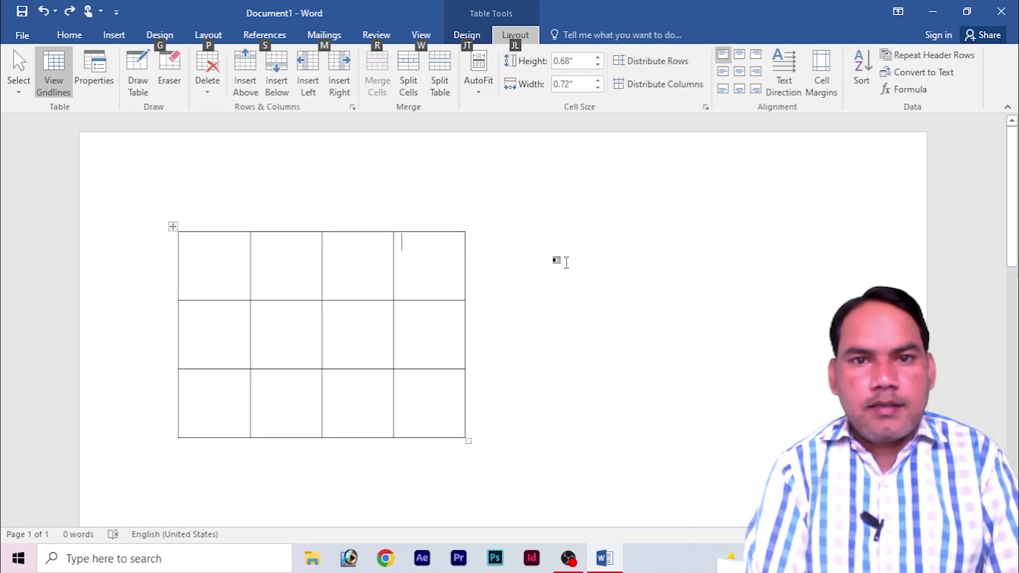
Step: Stretch the table wide and short, and type filler text in the first cell
click(553, 262)
key(ctrl+Home)
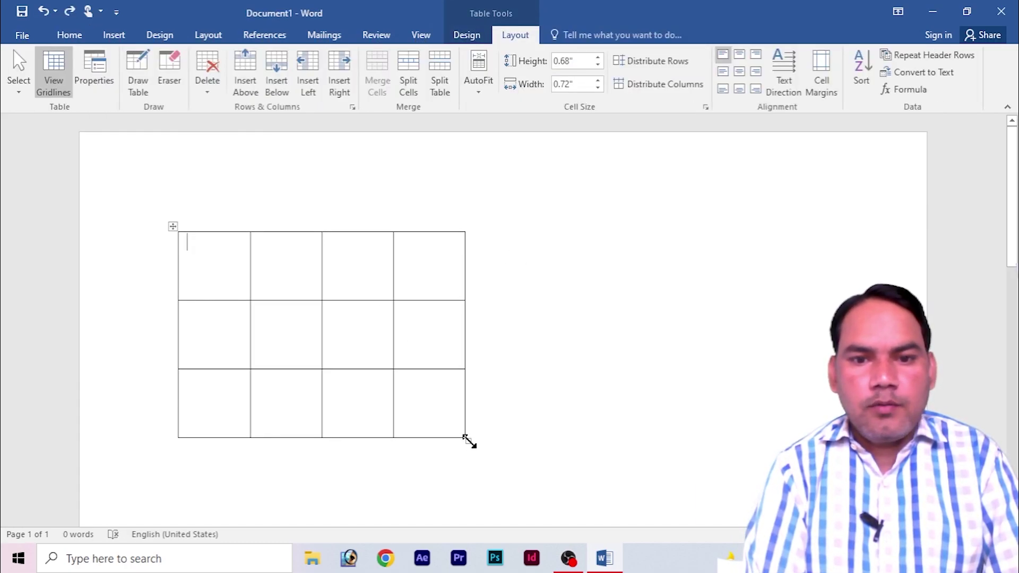
mouse_move(468, 440)
mouse_down()
mouse_move(812, 336)
mouse_move(812, 321)
mouse_up()
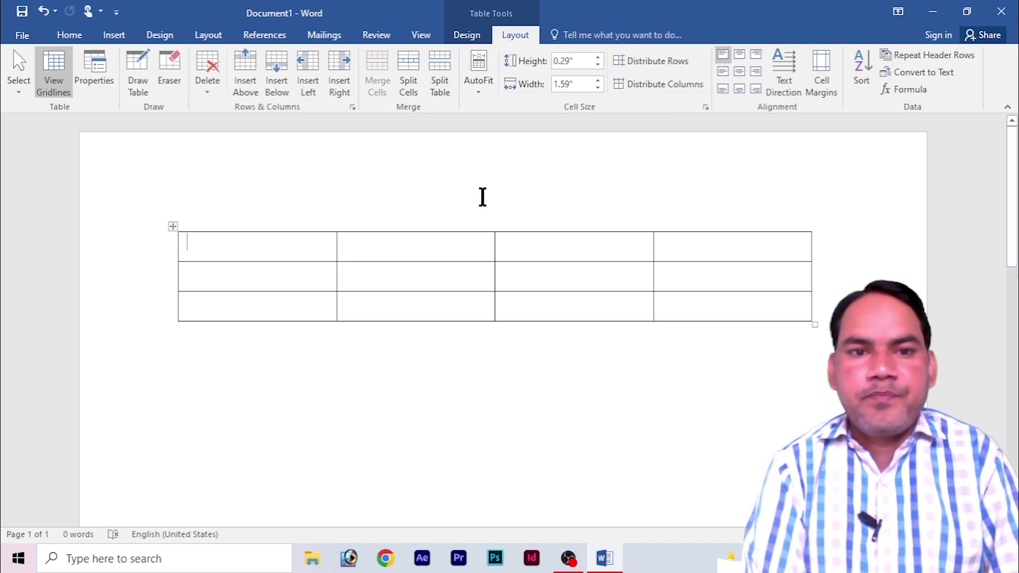
text(dfhgjfdhgjfd)
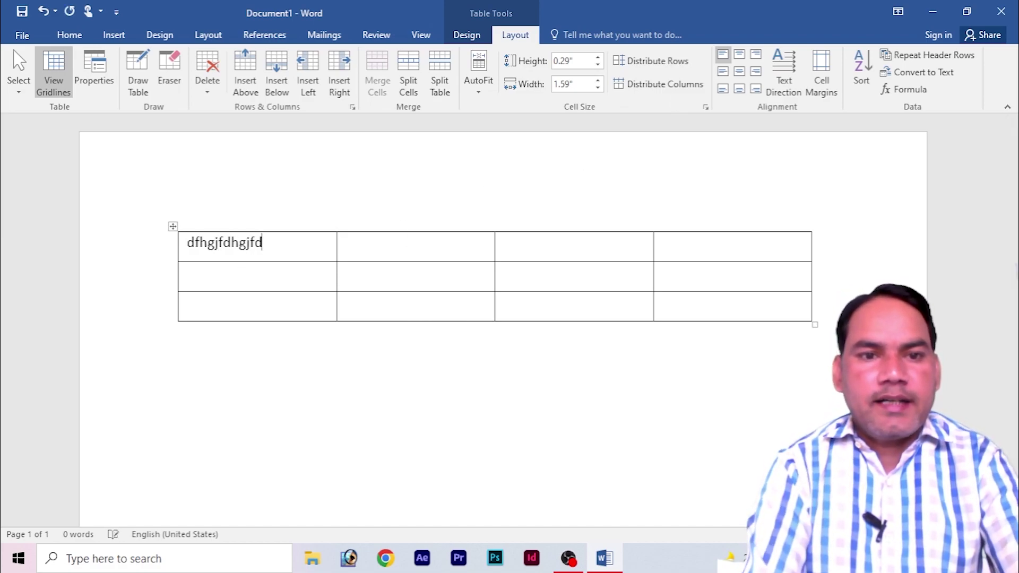
text(g fjhjhjgfhjgfjhkjhk)
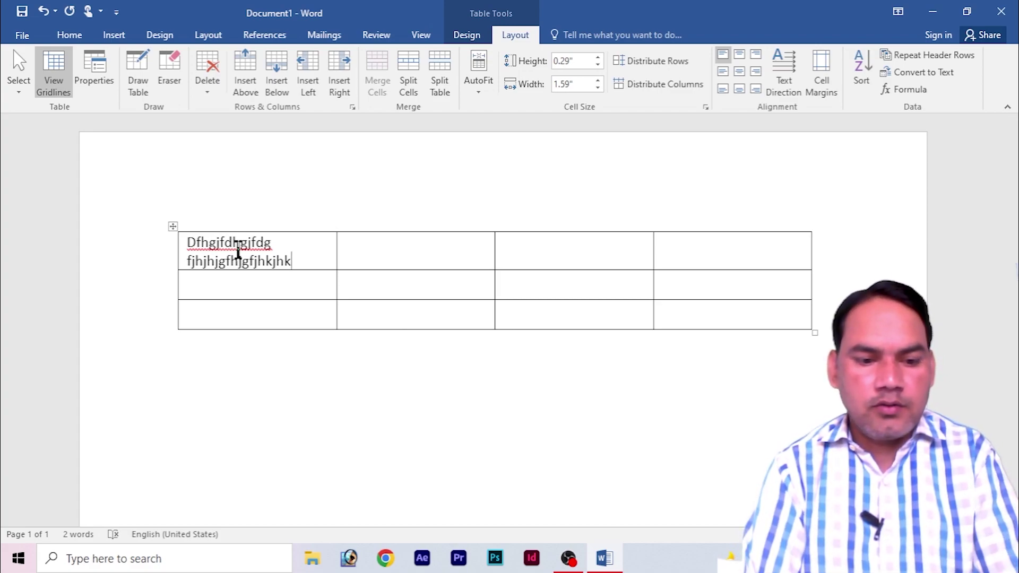
key(ctrl+z)
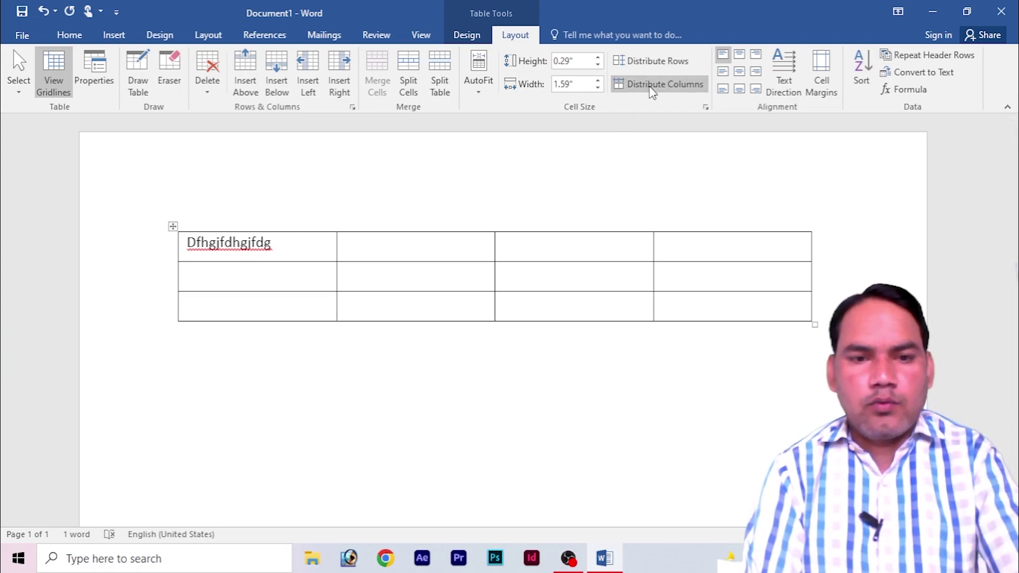
text(gfhgfhgfhgfhghf)
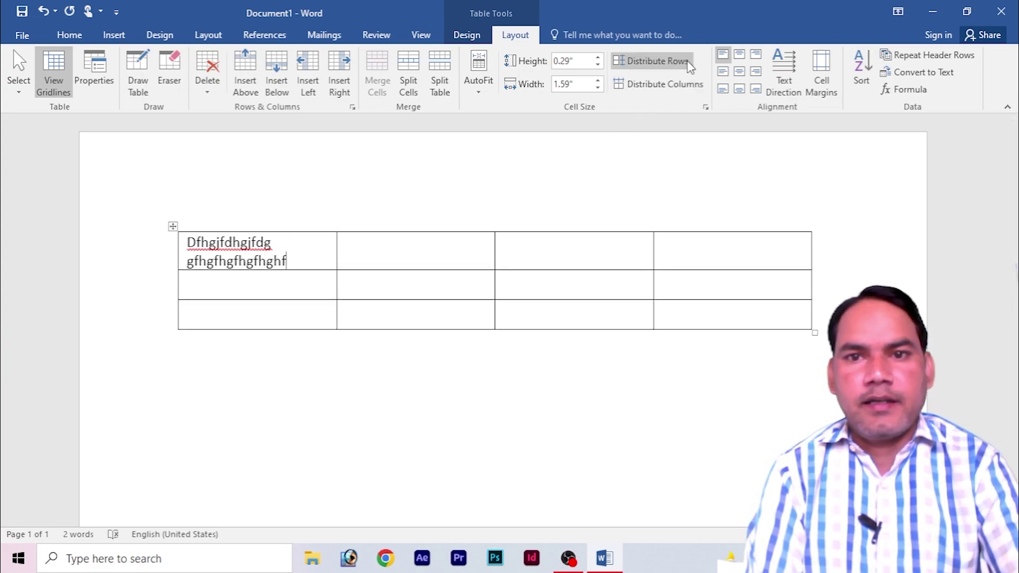
Step: Add more filler text in the first cell and distribute the rows evenly
click(666, 62)
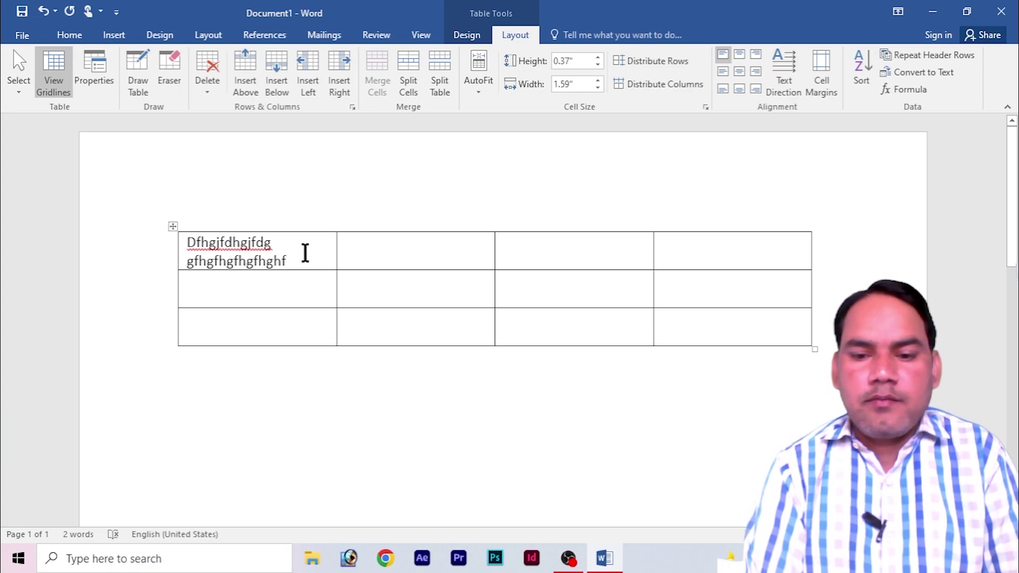
text(hgfhyg)
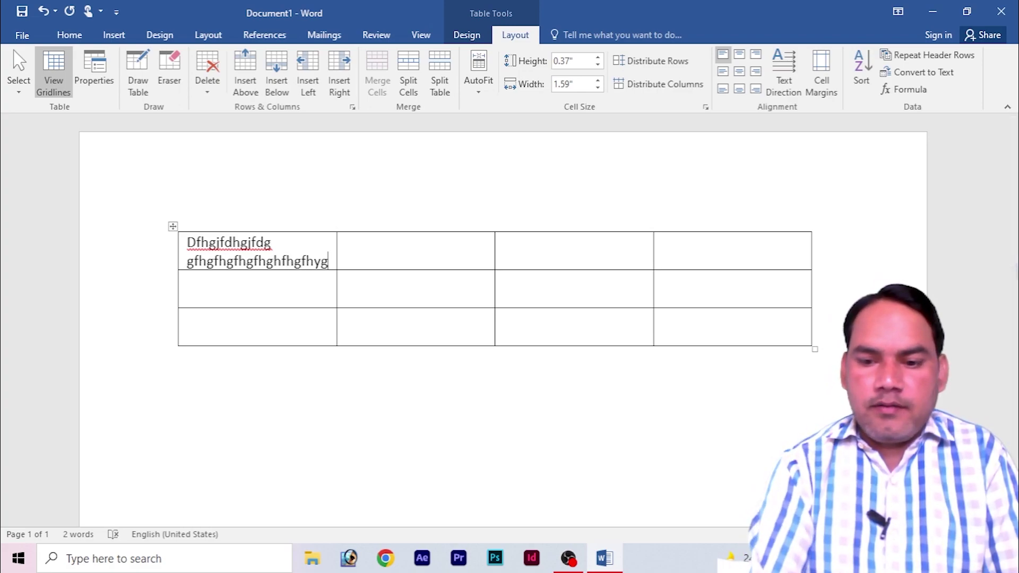
key(Return)
text(hjgjhkjhkjk)
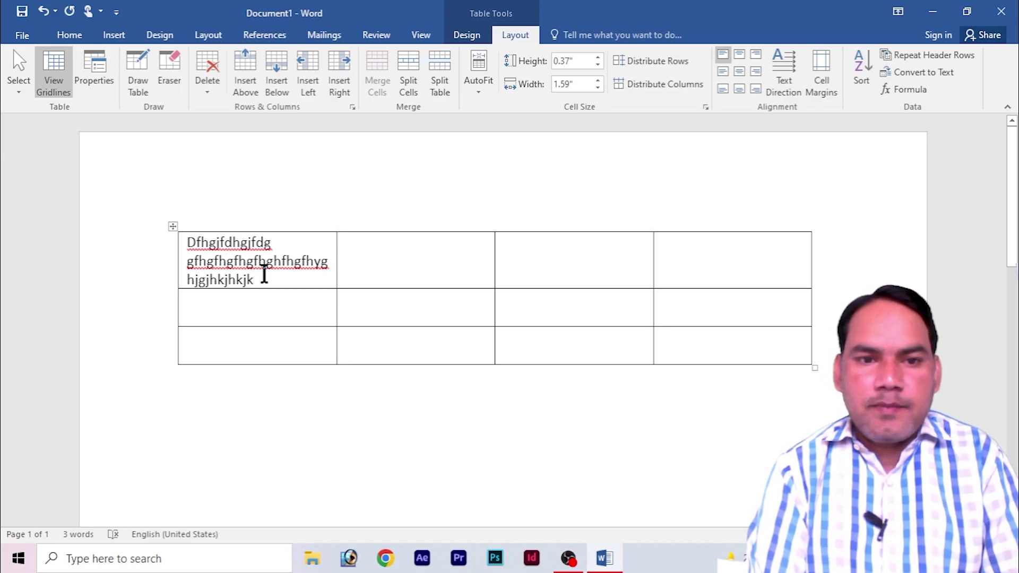
click(659, 63)
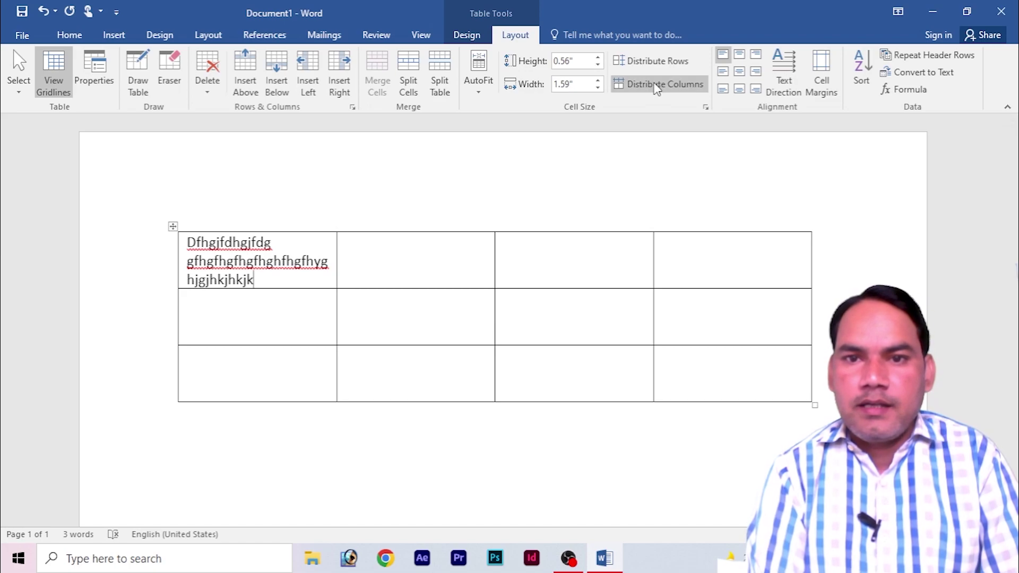
Step: Type filler text in the second top-row cell and distribute the four columns evenly
click(361, 258)
text(hgfghfhgfhg)
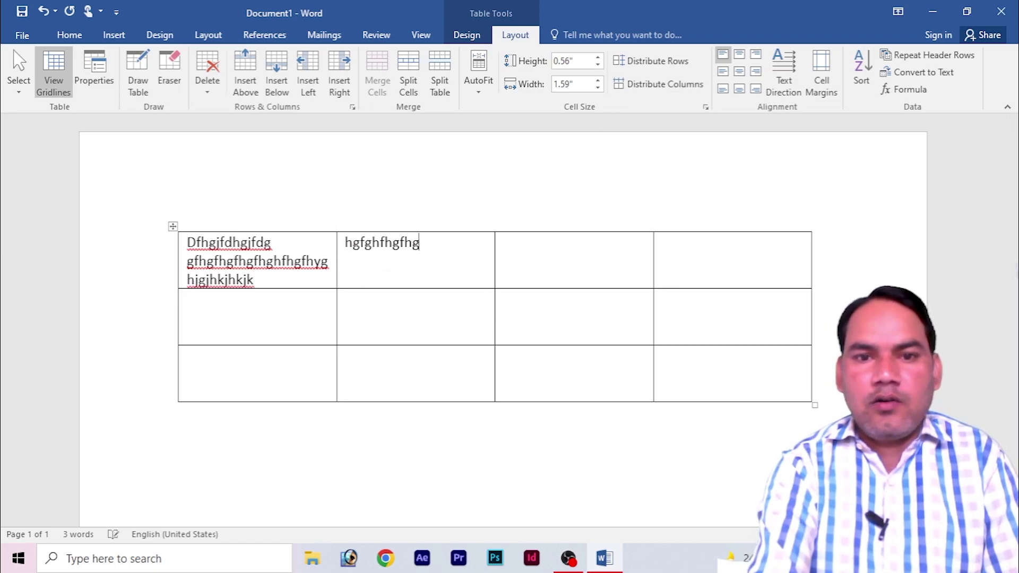
text(ghghghghjghghghj)
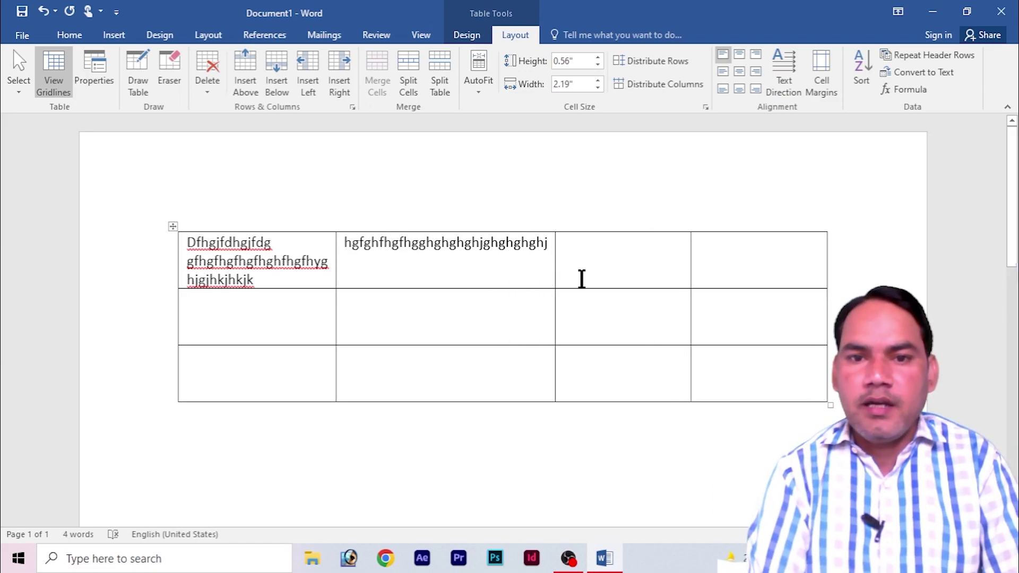
click(658, 84)
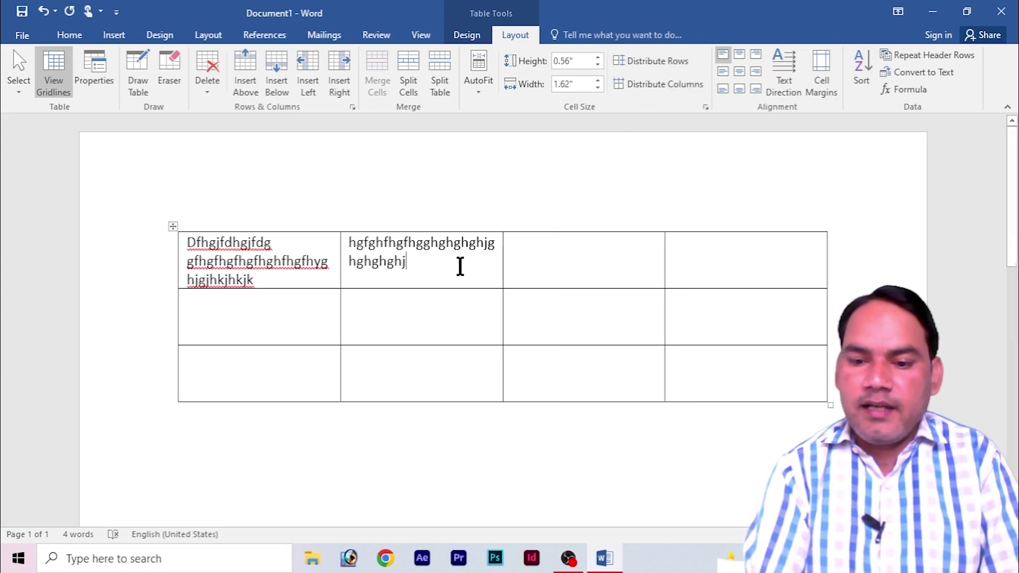
text(ghhhjgjhjhjhjhj)
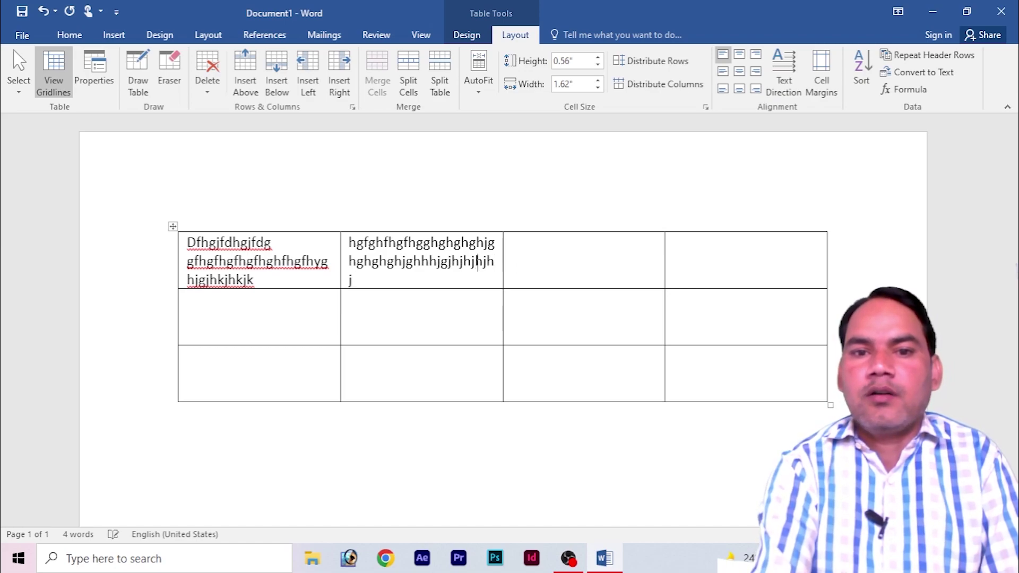
text(hjhhjjhkj)
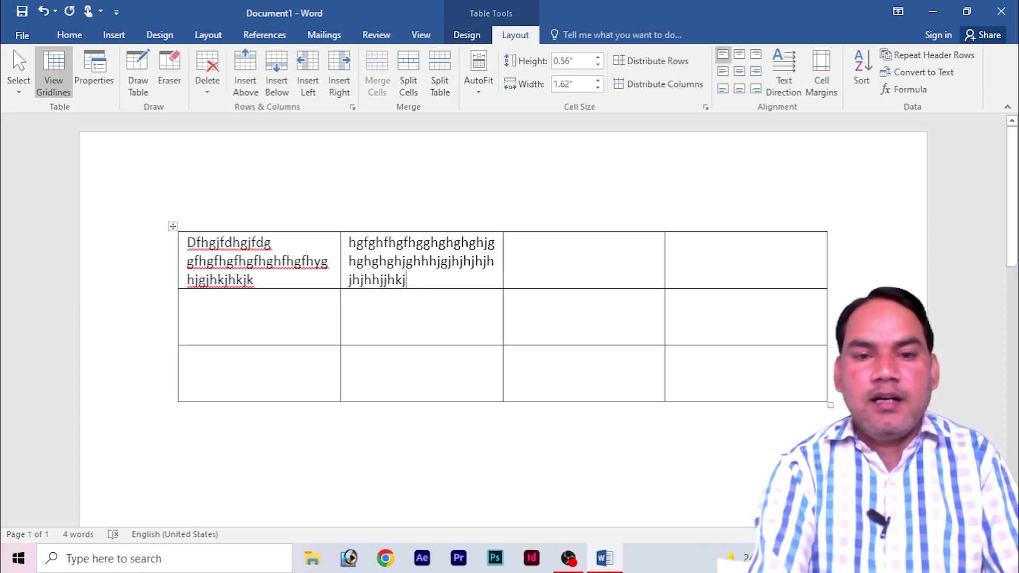
Step: Add several lines of filler text in the second cell and distribute the rows evenly
text(hghgjh)
key(Return)
text(m)
key(Return)
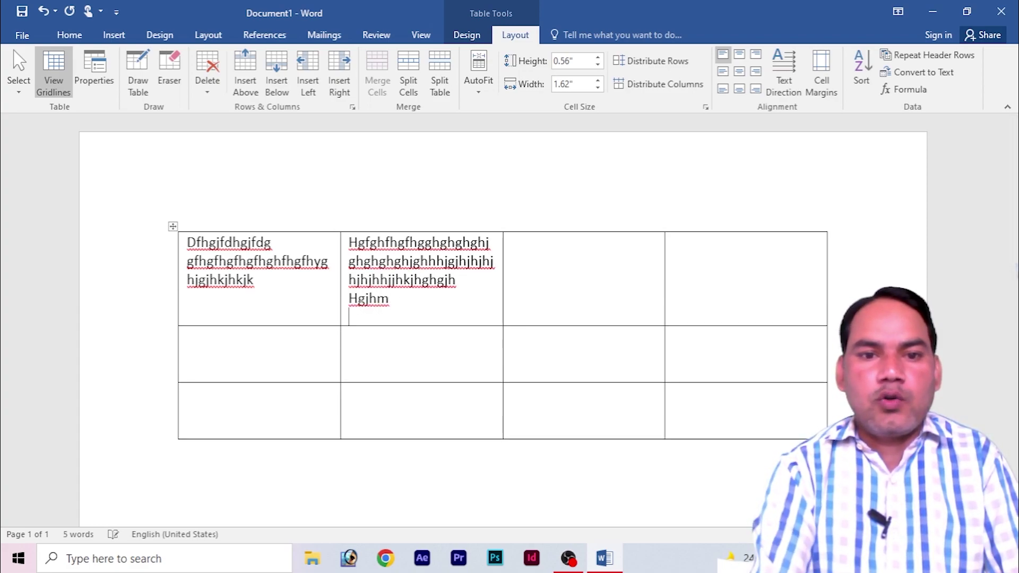
text(hgfhhghgjh)
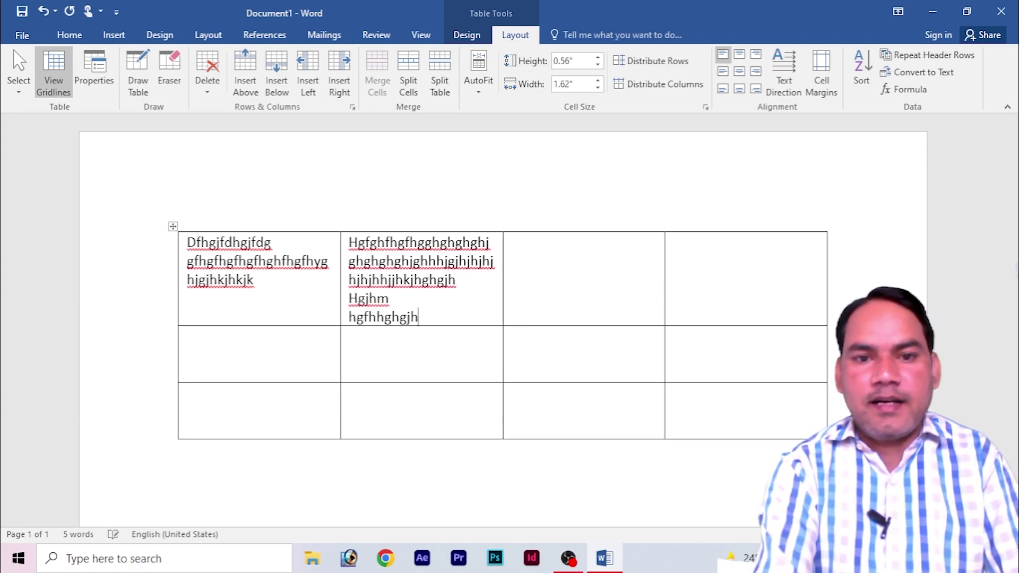
text( Hgjhm hgfhhghgjhghjhjghjhgjhgjhgjhgjgjh)
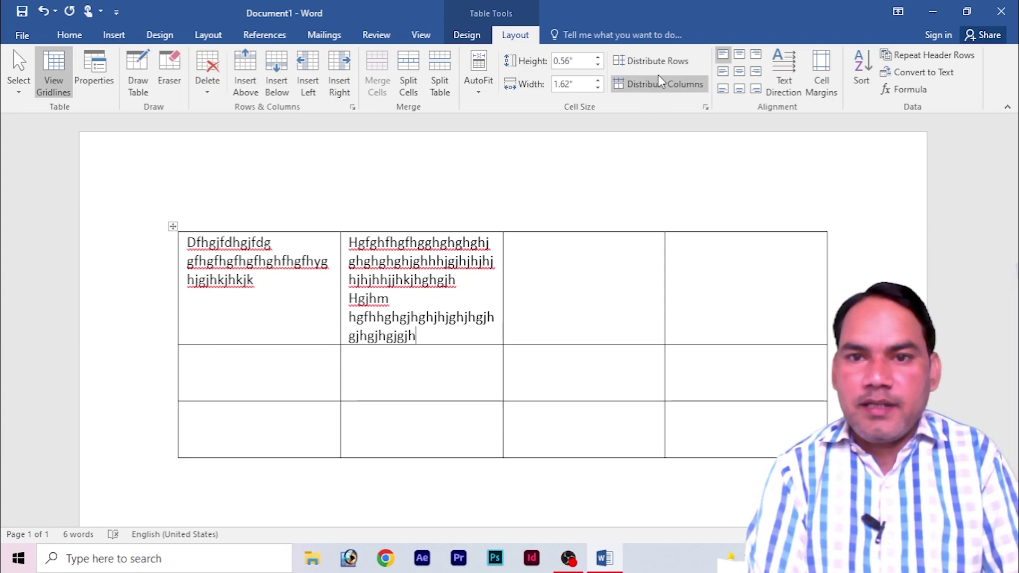
click(652, 60)
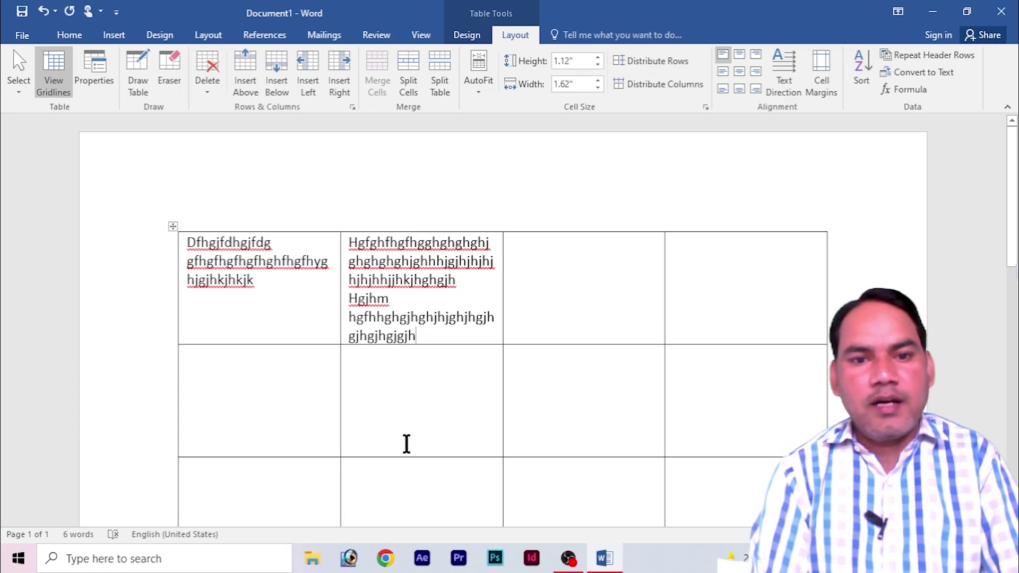
Step: Undo the row distribution and extra text, restoring the 1.59" column widths
key(ctrl+z)
key(ctrl+z)
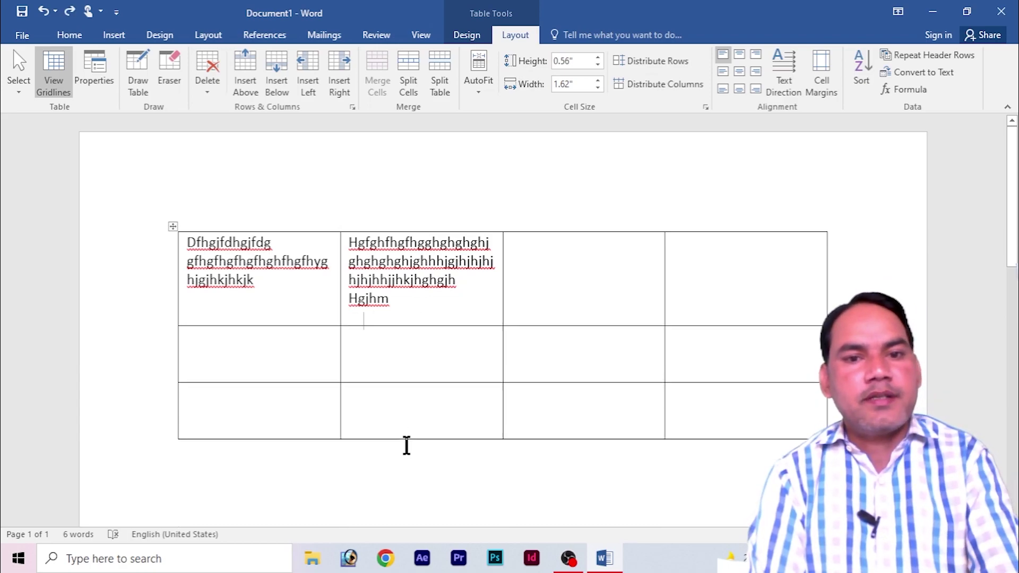
key(ctrl+z)
key(ctrl+z)
key(ctrl+z)
key(ctrl+z)
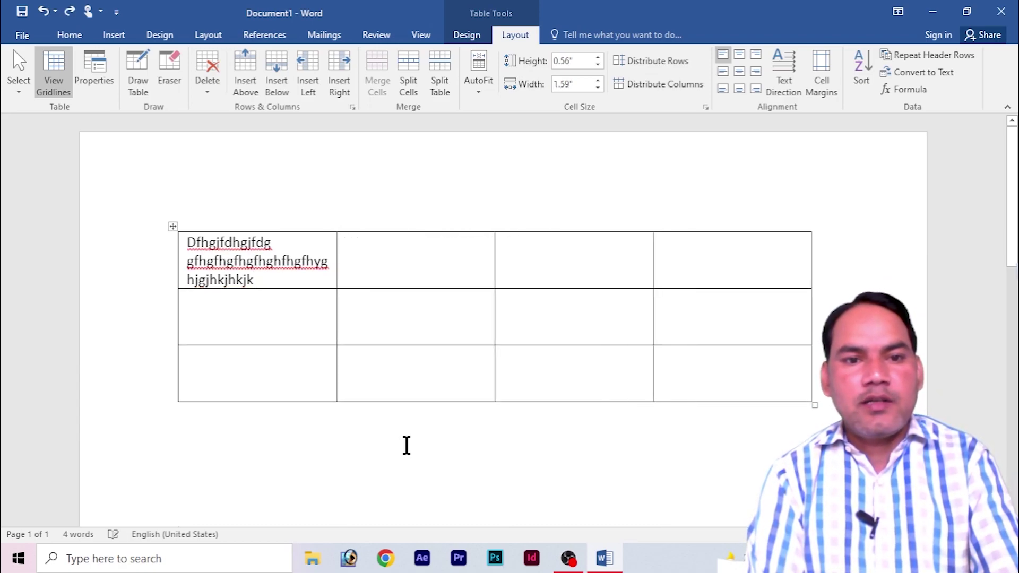
key(ctrl+z)
key(ctrl+z)
key(ctrl+z)
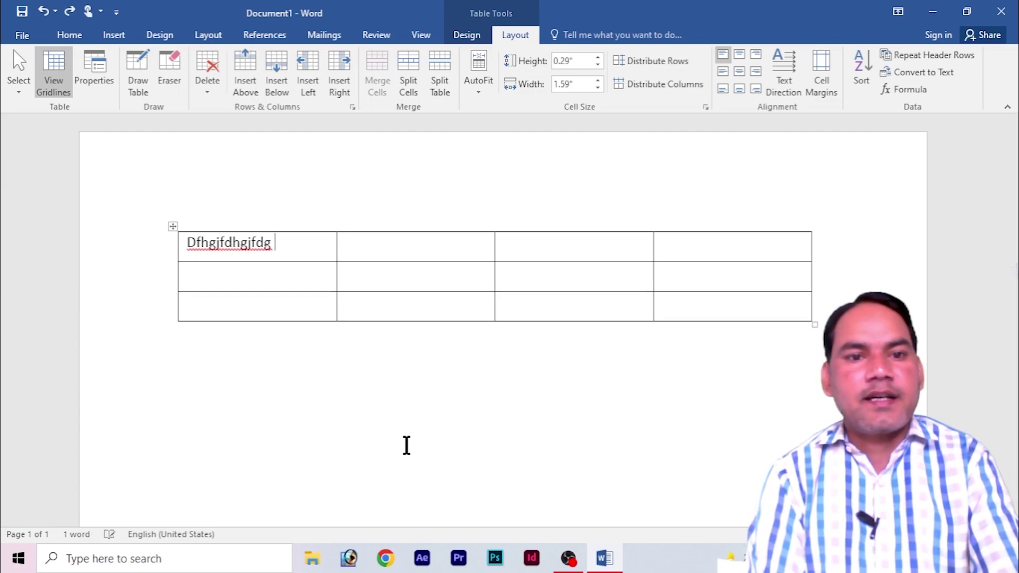
Step: Make the table narrower with taller rows and erase the filler text in the first cell
click(397, 279)
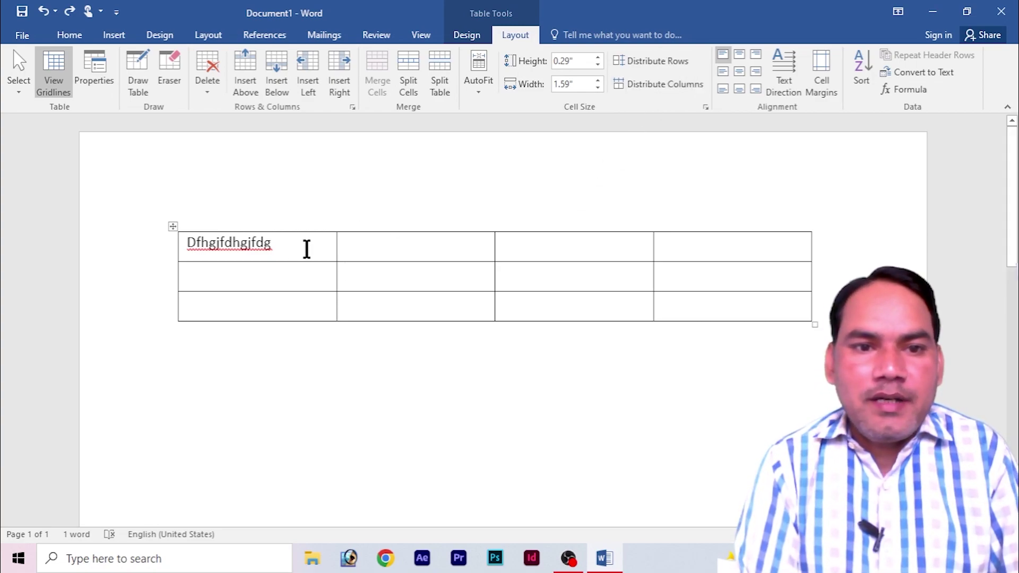
mouse_move(812, 324)
mouse_down()
mouse_move(662, 433)
mouse_move(663, 446)
mouse_up()
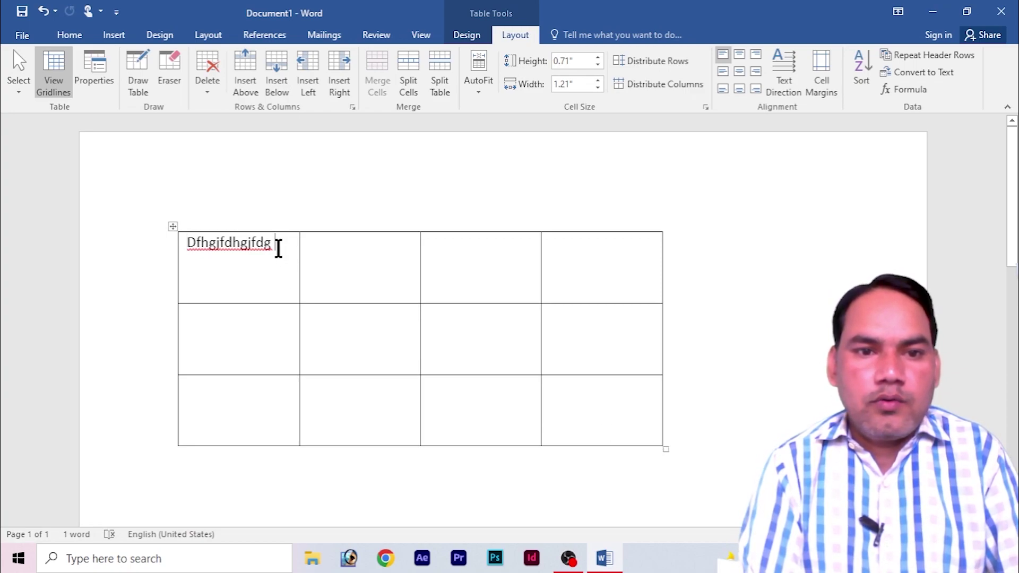
key(BackSpace)
key(BackSpace)
key(BackSpace)
key(BackSpace)
key(BackSpace)
key(BackSpace)
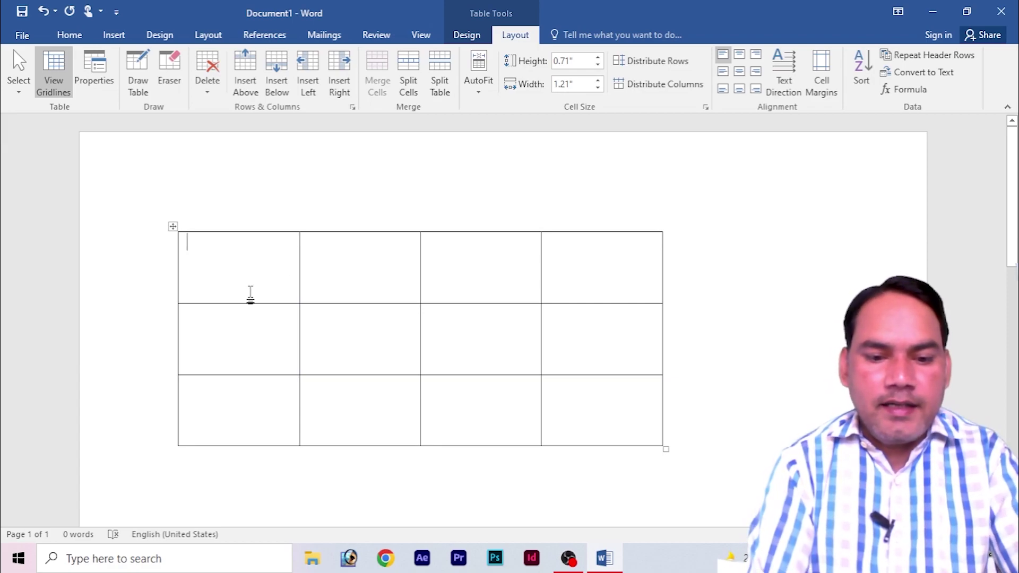
Step: Type TINA, GEETA, RADHA and ABID into the first row's cells
text(TINA)
click(342, 279)
text(GEETA)
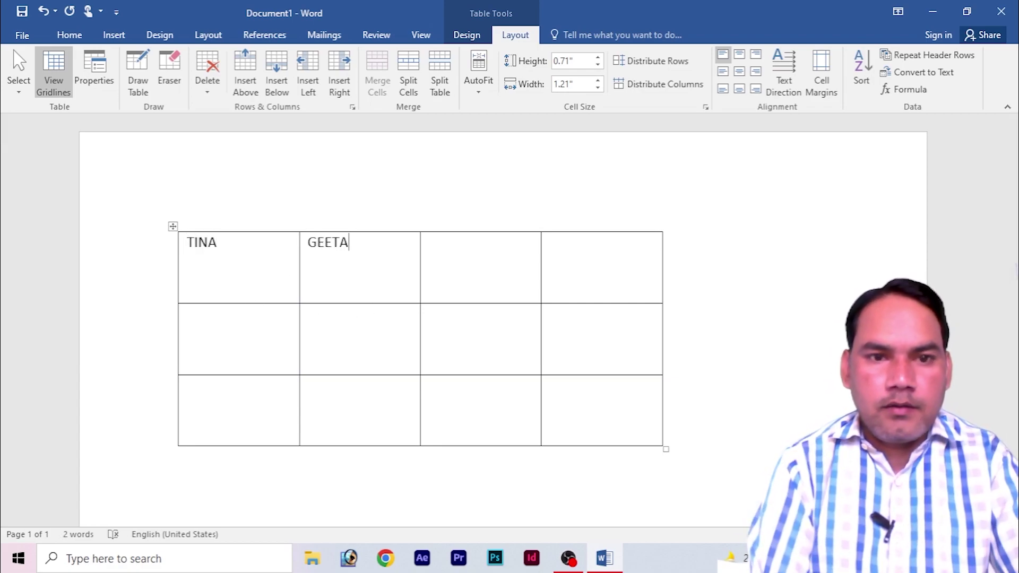
click(462, 273)
text(RADHA)
click(589, 268)
text(ABID)
Step: Fill the second row with names, including KAMIL, MAHIR and SAMIL, fixing a misplaced entry
click(242, 338)
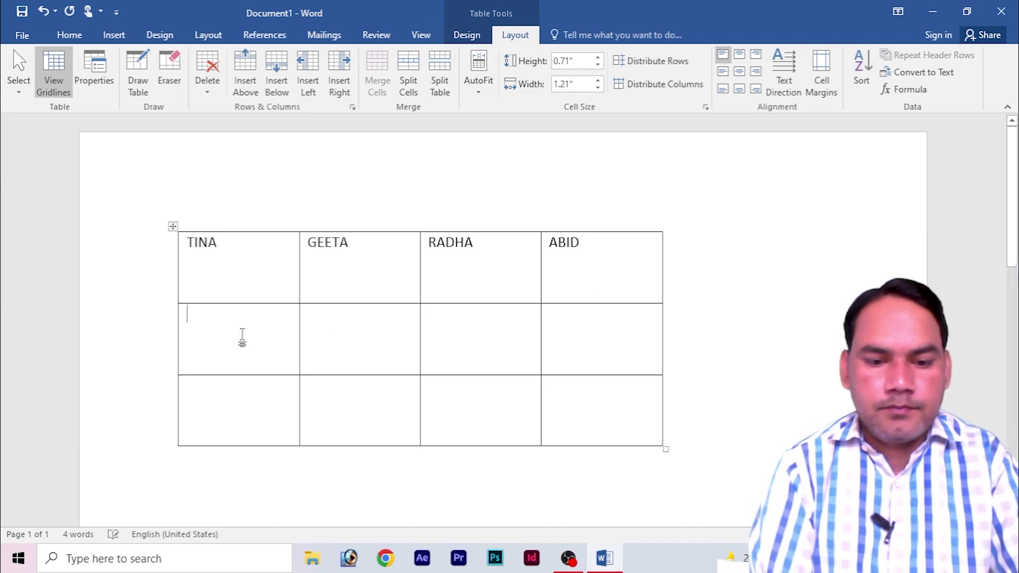
text(NAHID KAMIL)
key(BackSpace)
key(BackSpace)
key(BackSpace)
click(357, 332)
text(KAMIL)
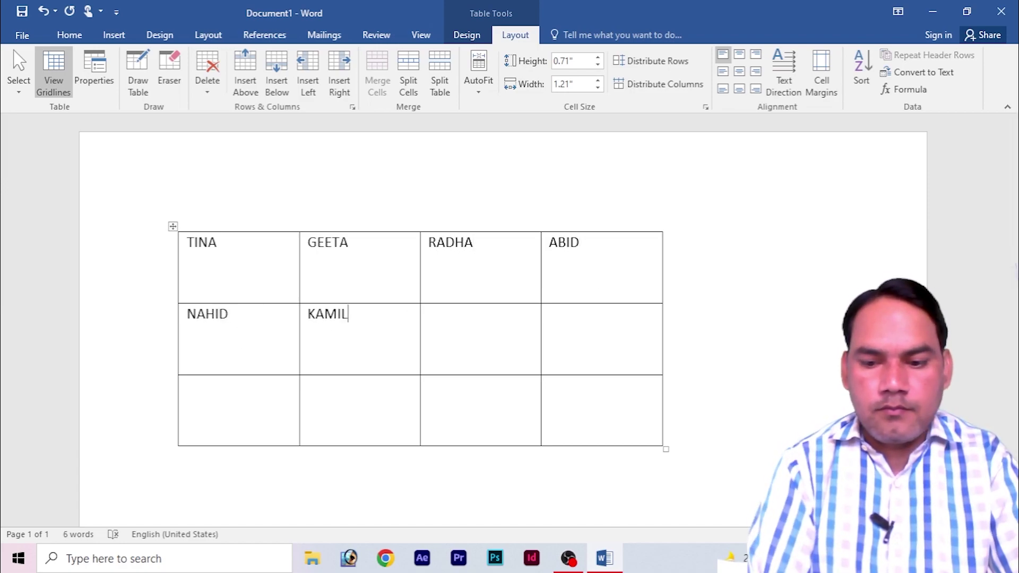
key(Tab)
text(MAHIR)
key(Tab)
text(SAMIL)
Step: Enter NISHA, ABID and JAHID into the third row's cells
key(Tab)
text(NI)
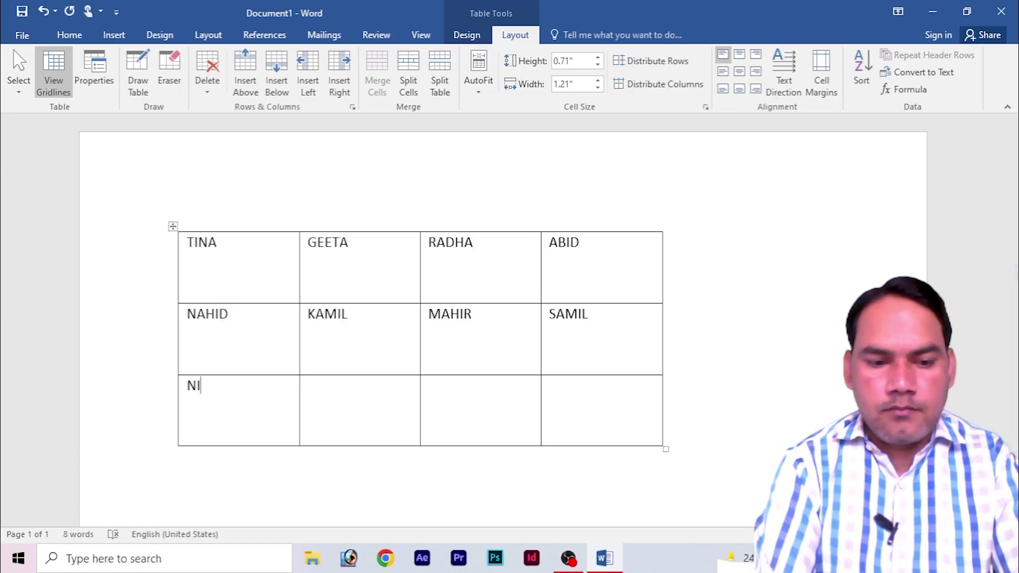
text(SHA)
click(313, 393)
text(ABID)
click(457, 389)
text(JAHID)
click(593, 397)
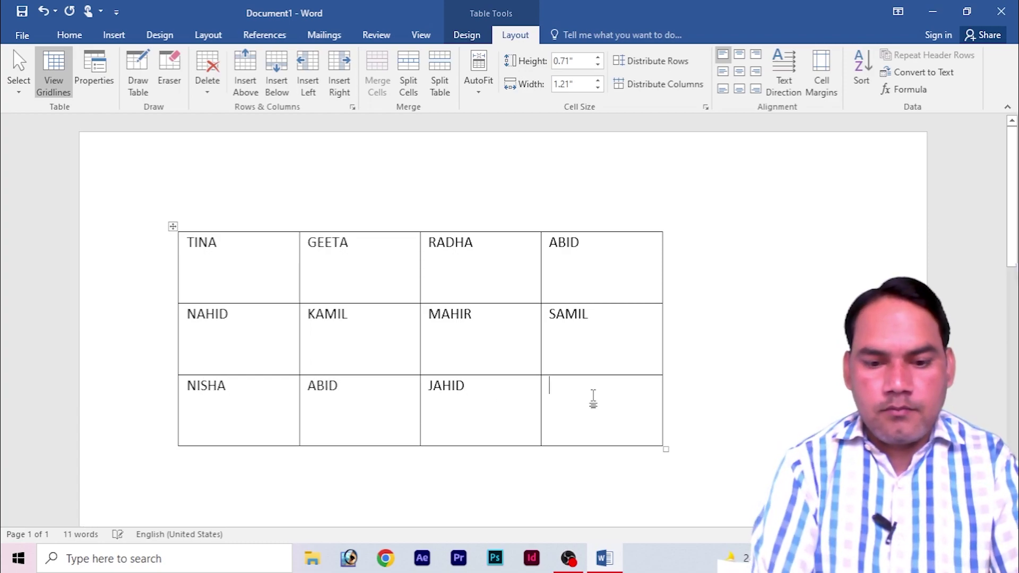
text(NISHA)
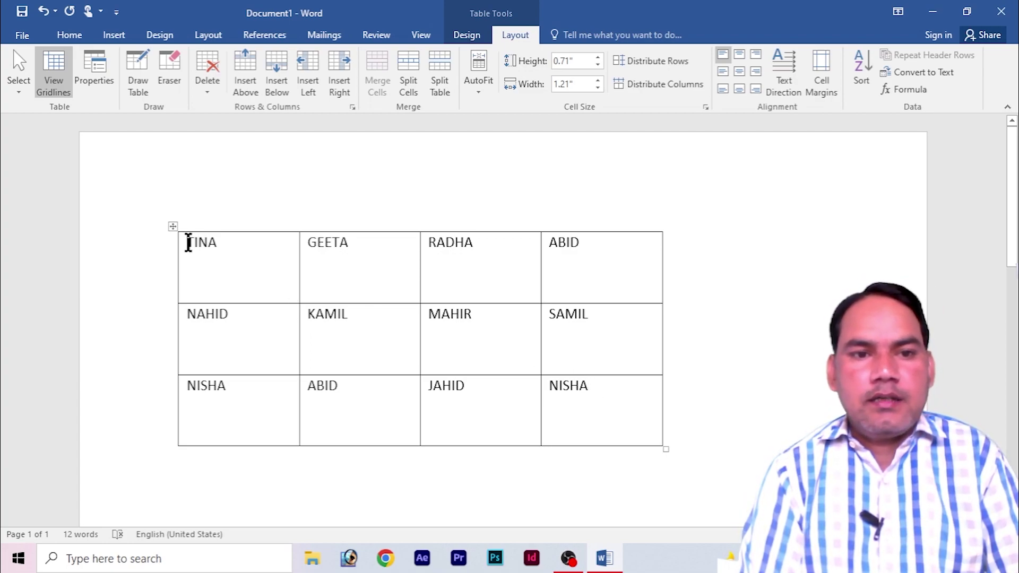
Step: Grow all the table names to 16 pt and centre them within their cells
drag(188, 242, 598, 384)
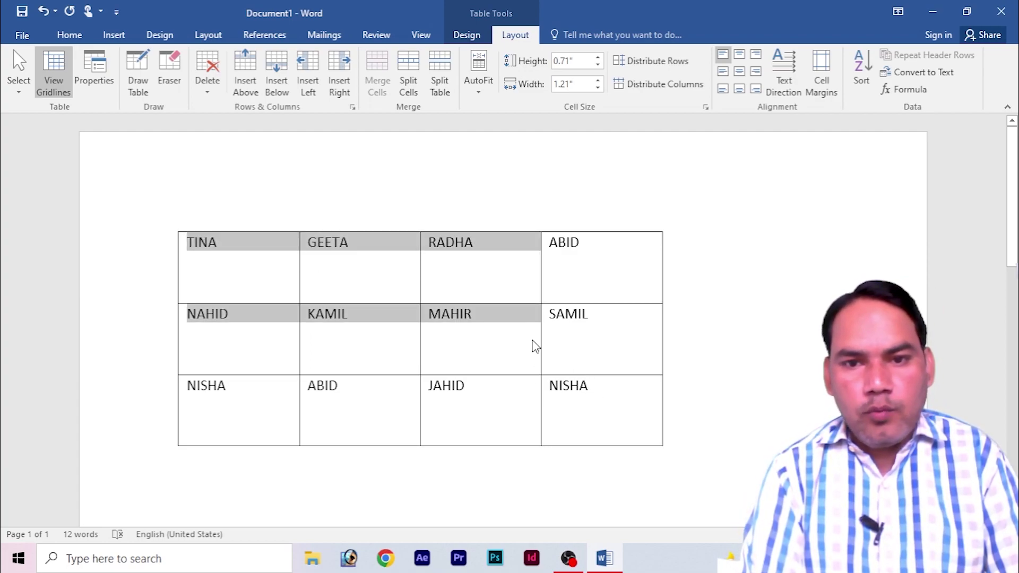
click(76, 37)
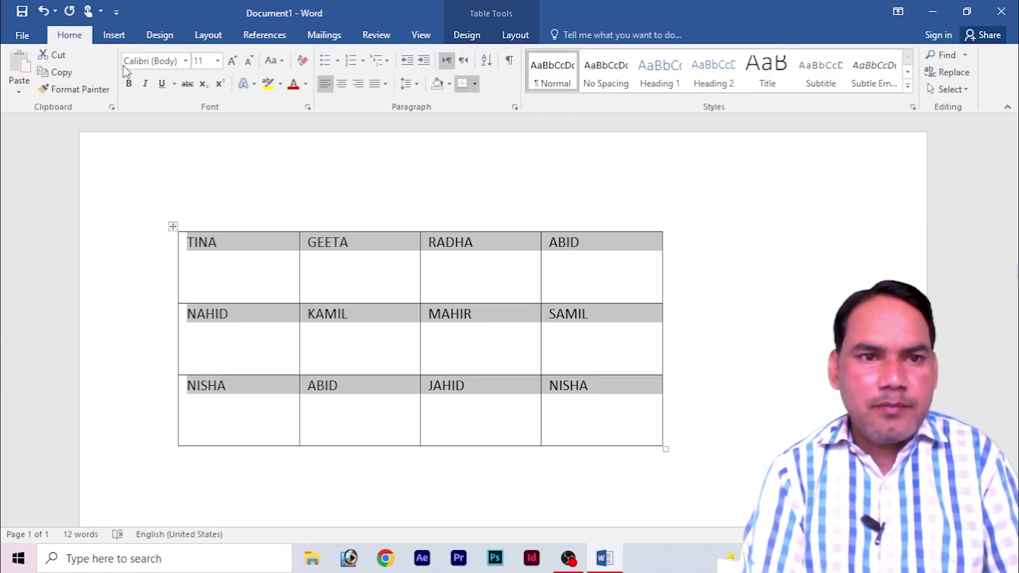
click(233, 61)
click(232, 61)
click(232, 61)
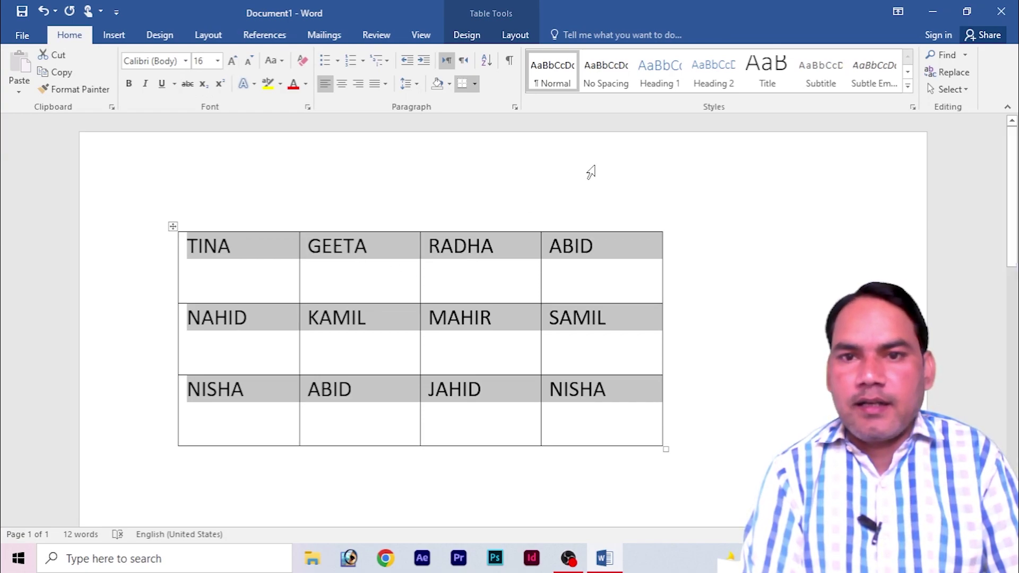
click(516, 35)
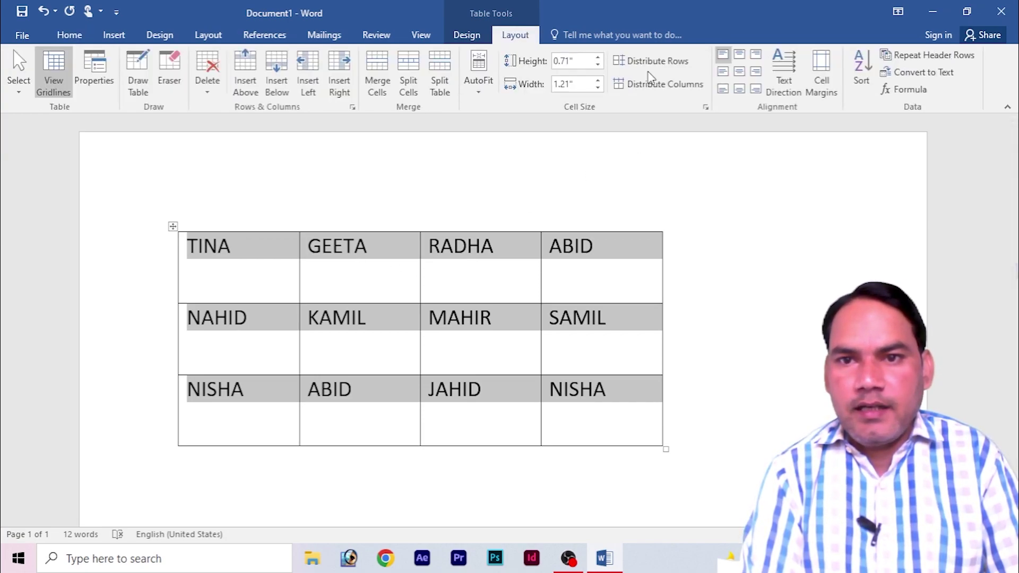
click(740, 72)
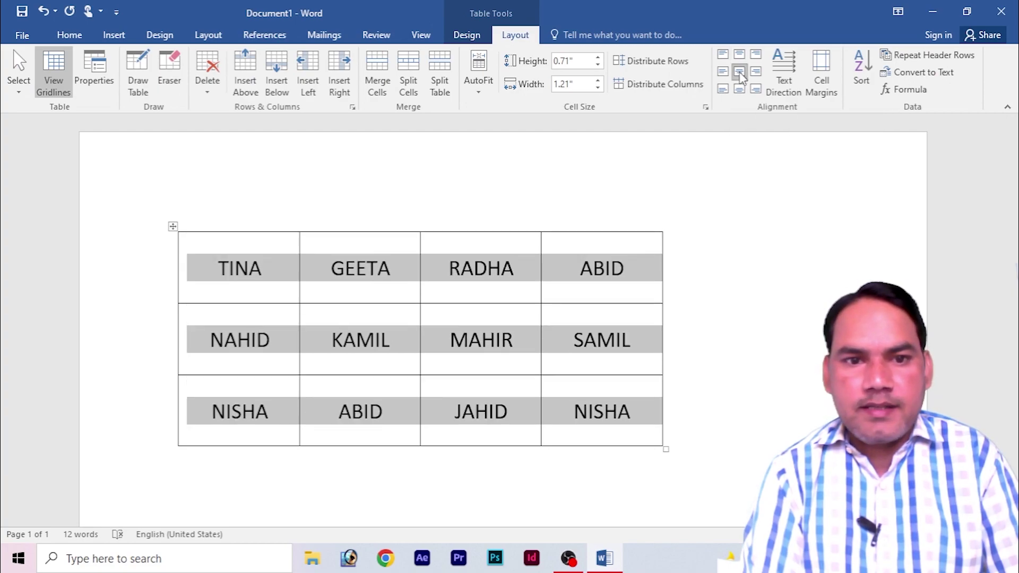
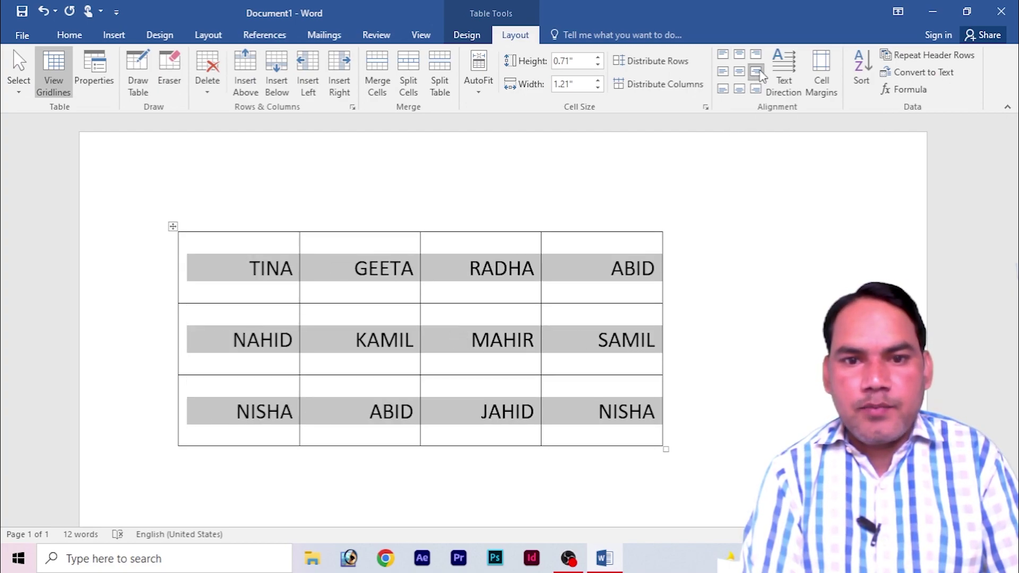
Step: Try middle-left and bottom-centre alignment on the table, then settle on Align Center
click(723, 72)
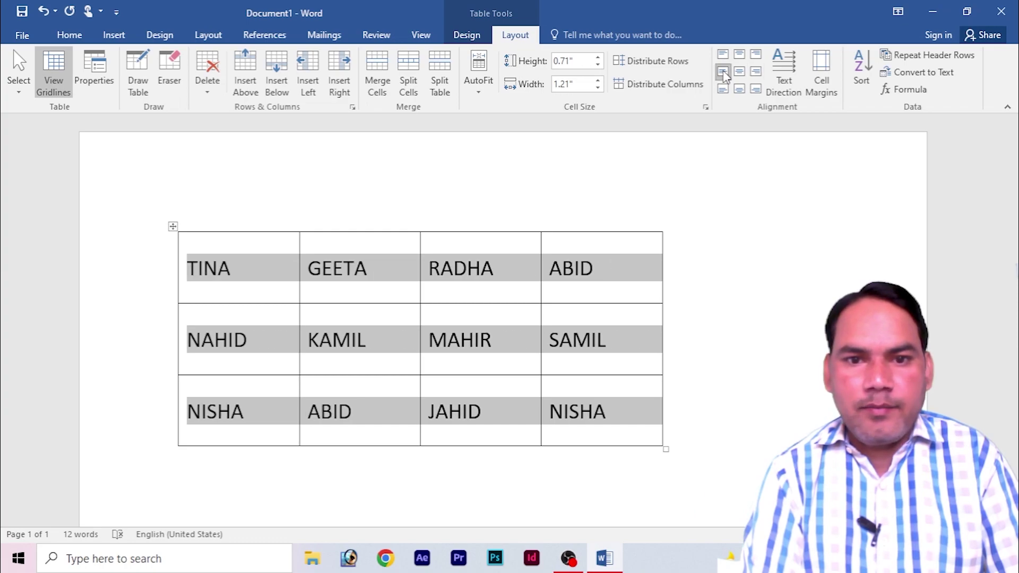
click(739, 72)
click(740, 89)
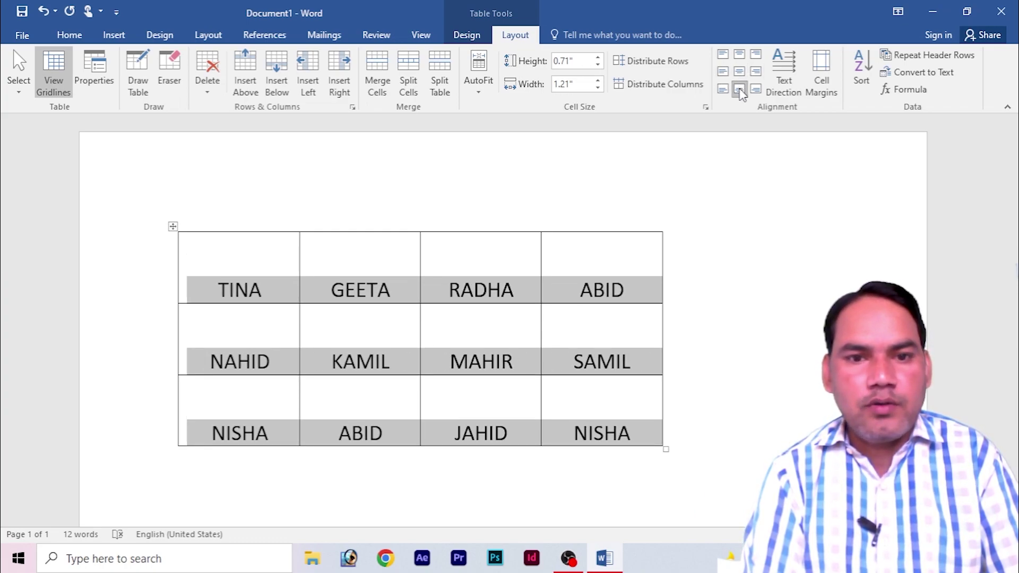
click(739, 72)
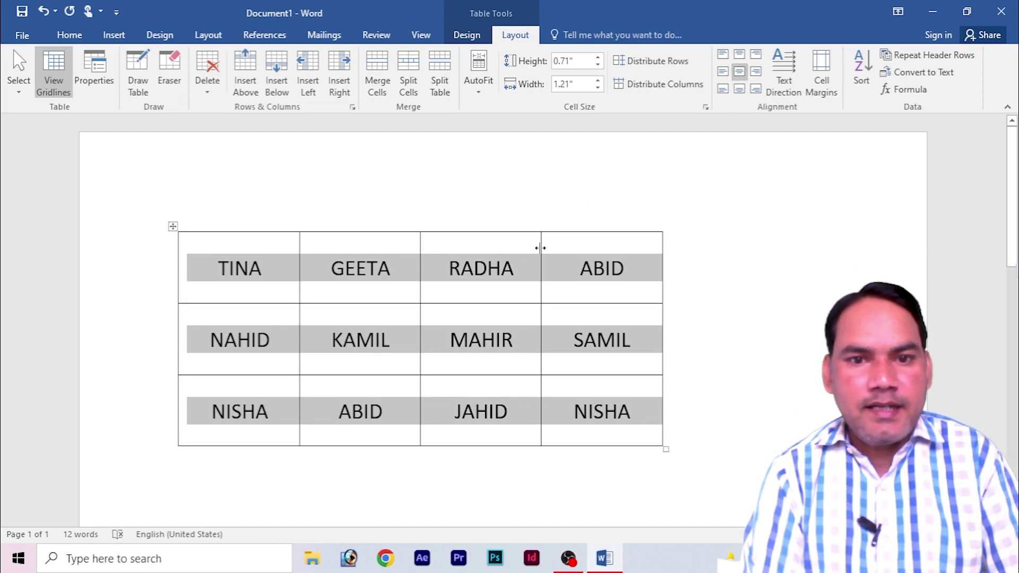
click(522, 285)
Step: Try top, middle and bottom alignment on the second row, returning to centred
drag(200, 340, 610, 342)
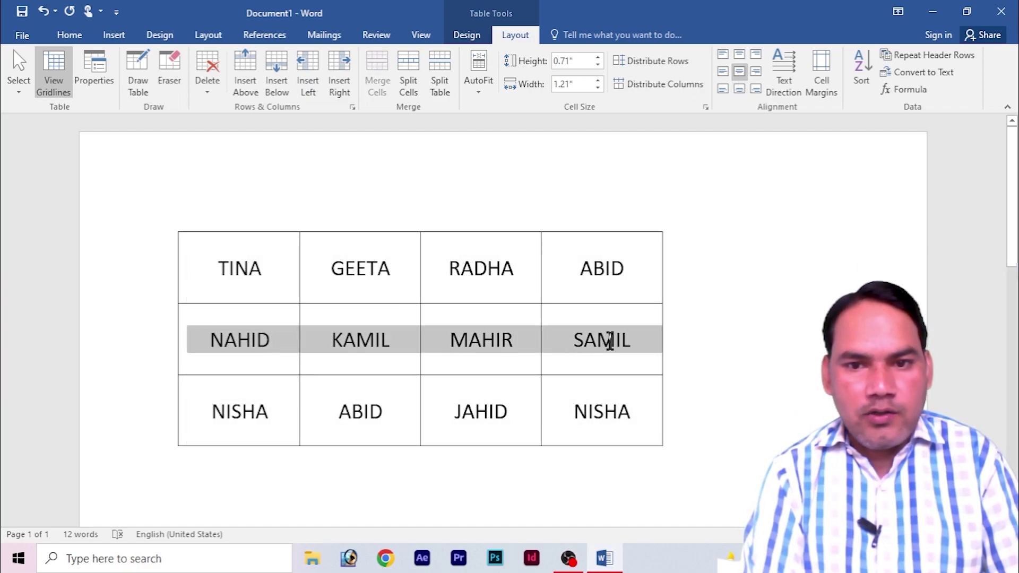
click(740, 55)
click(739, 71)
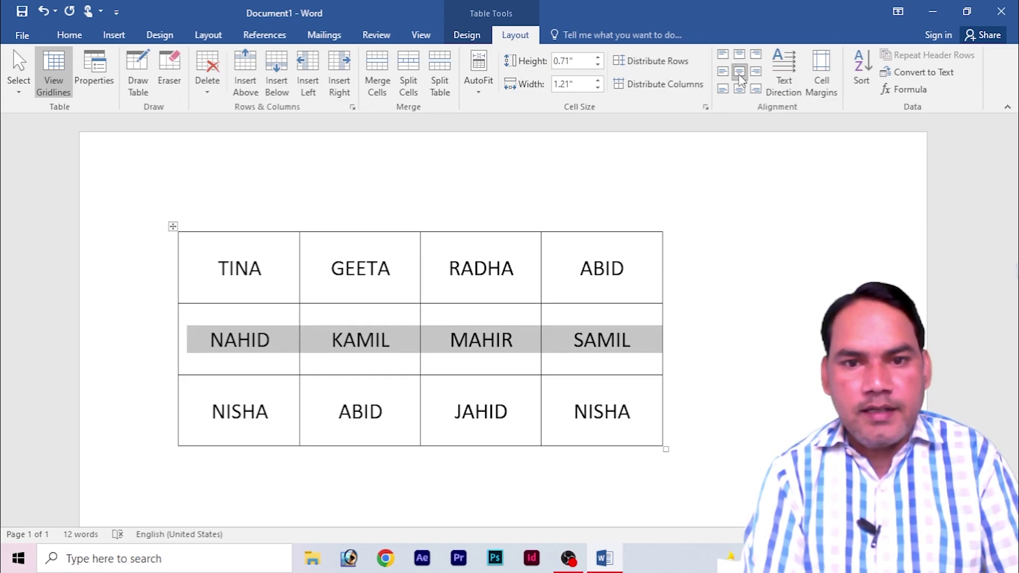
click(739, 89)
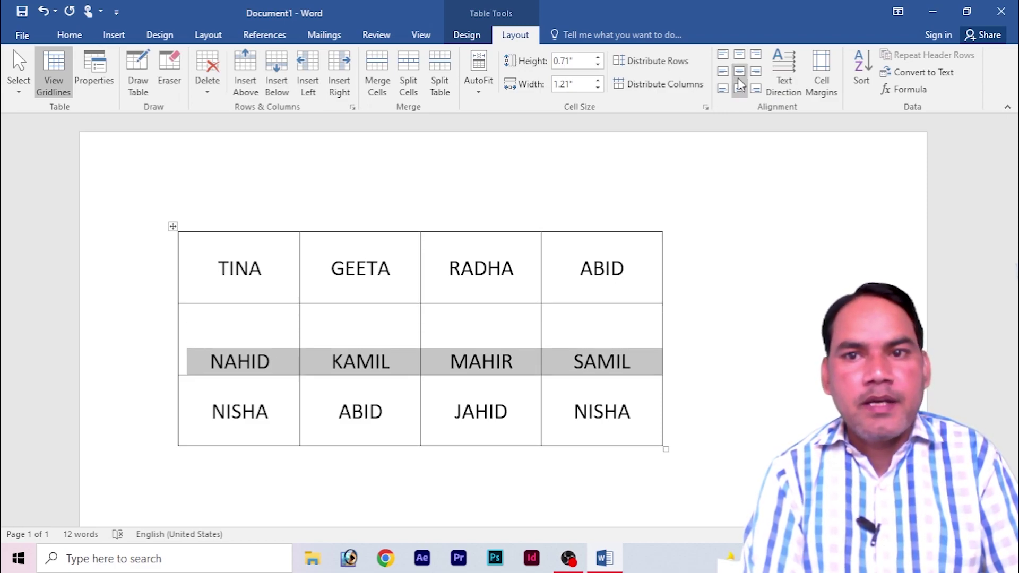
click(739, 71)
click(473, 314)
Step: Try bottom, top, left and right alignments on the KAMIL cell, ending centred
click(374, 340)
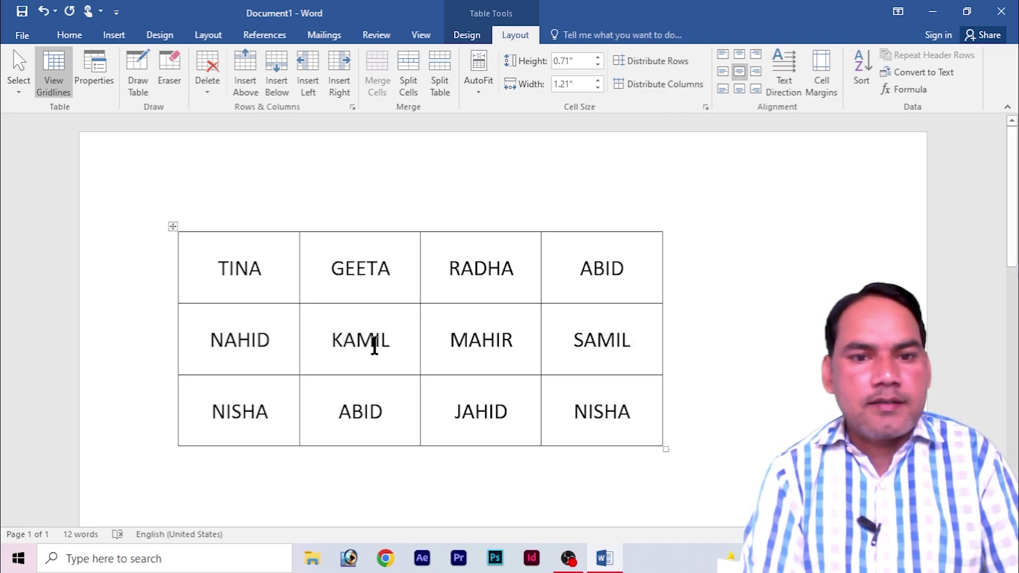
click(740, 89)
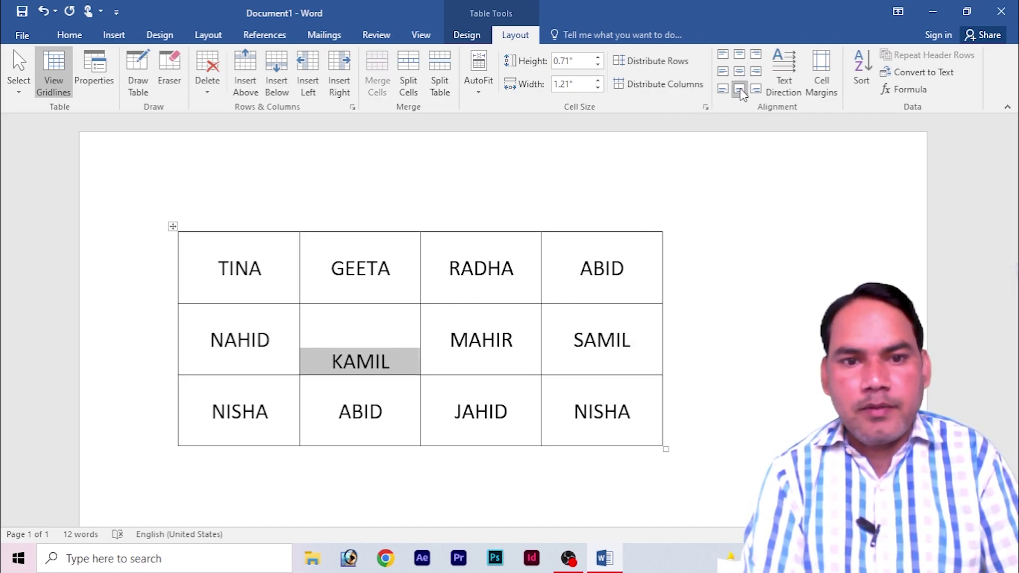
click(739, 71)
click(738, 55)
click(723, 55)
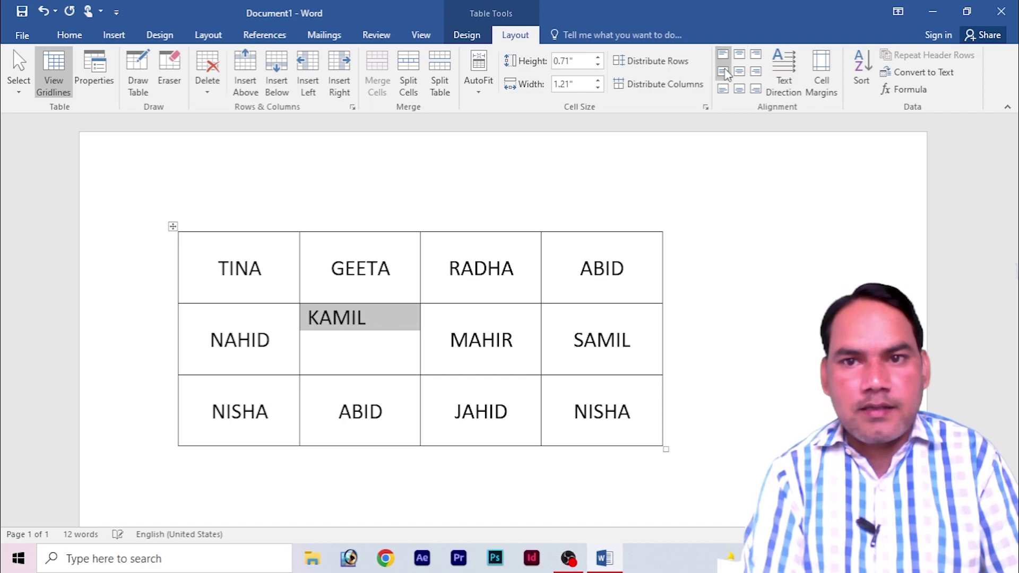
click(723, 72)
click(756, 72)
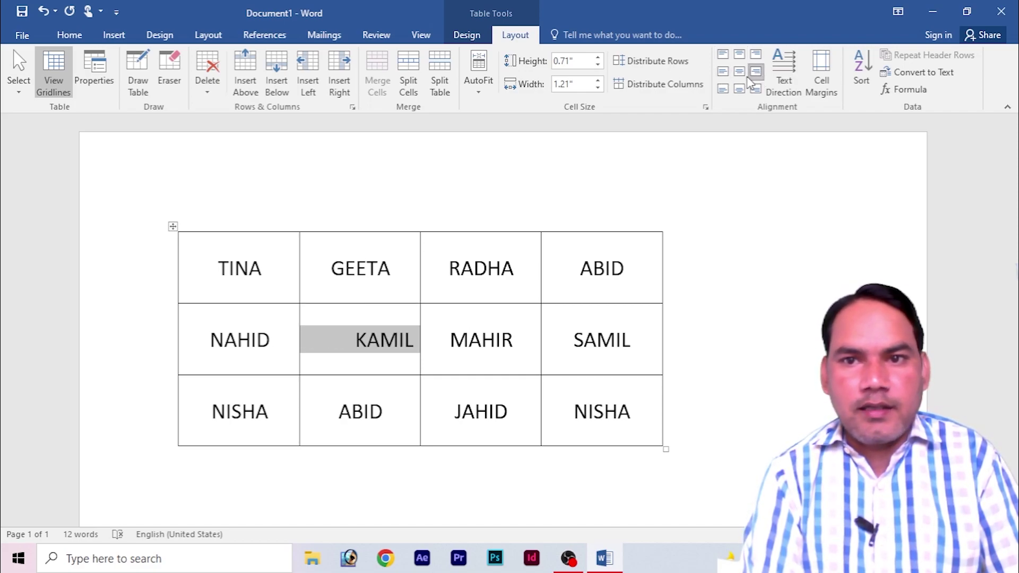
click(739, 71)
Step: Select the whole table, try left and right alignment, then centre all names
click(546, 268)
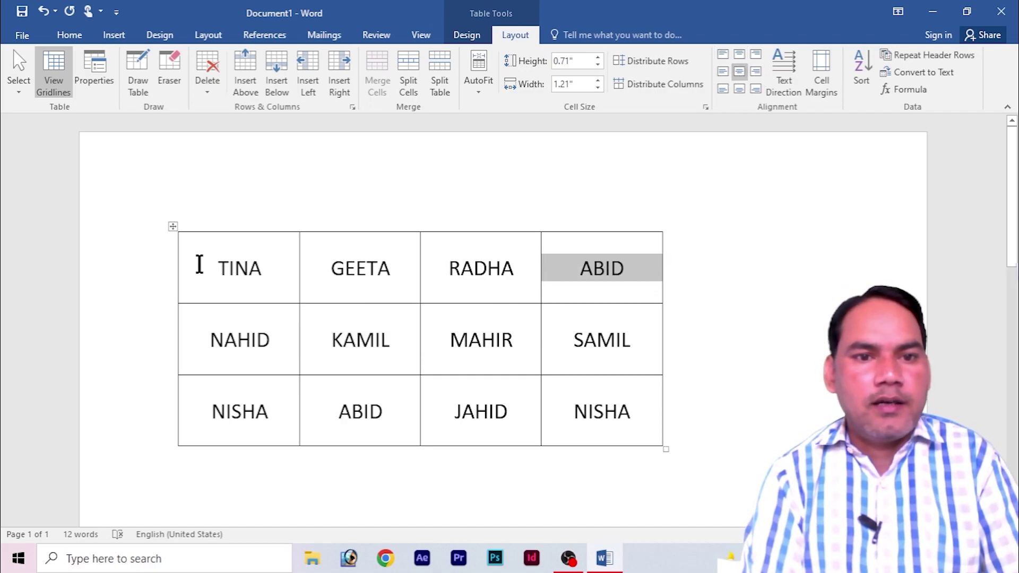
mouse_move(200, 264)
mouse_down()
mouse_move(503, 332)
mouse_move(576, 400)
mouse_up()
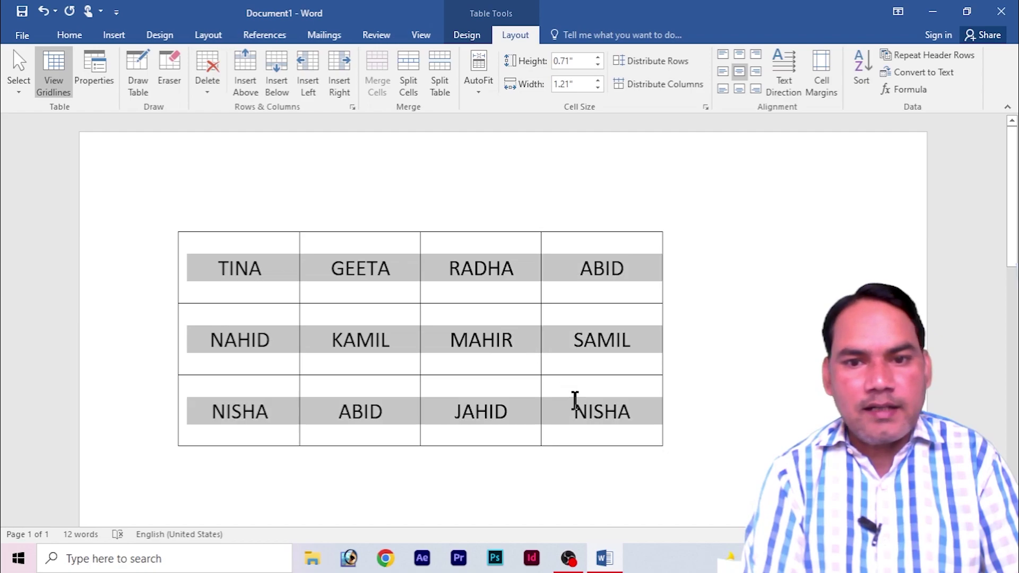
click(723, 72)
click(756, 71)
click(739, 71)
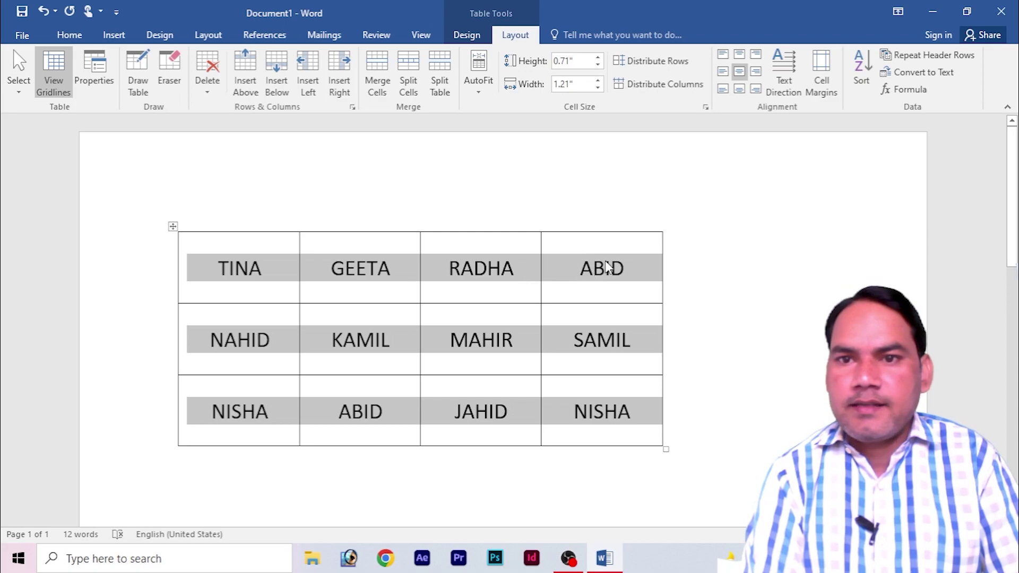
Step: Cycle the table text through top-to-bottom and bottom-to-top vertical, ending horizontal again
click(789, 92)
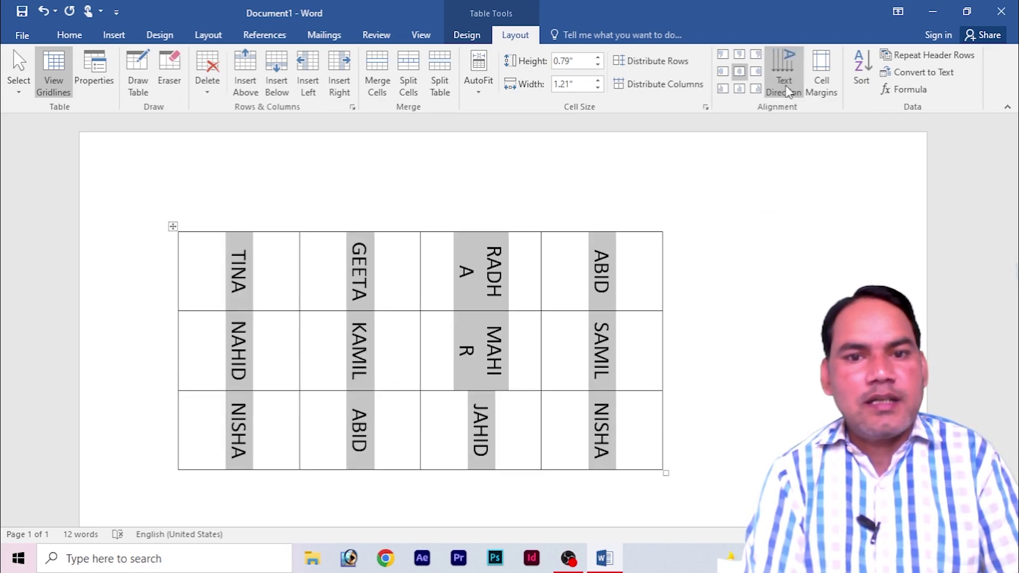
click(789, 92)
click(789, 92)
click(789, 92)
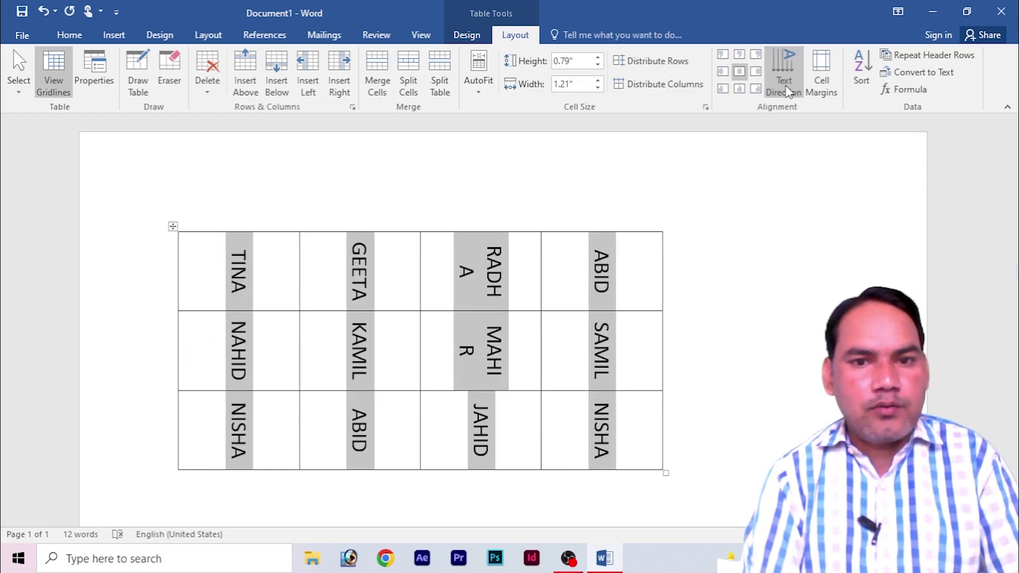
click(790, 92)
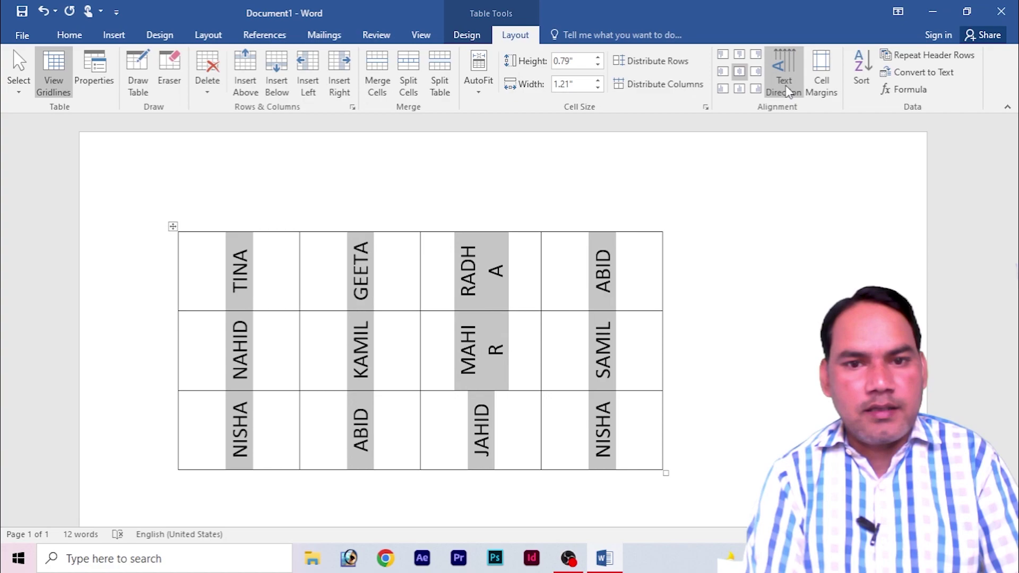
click(789, 92)
double_click(789, 92)
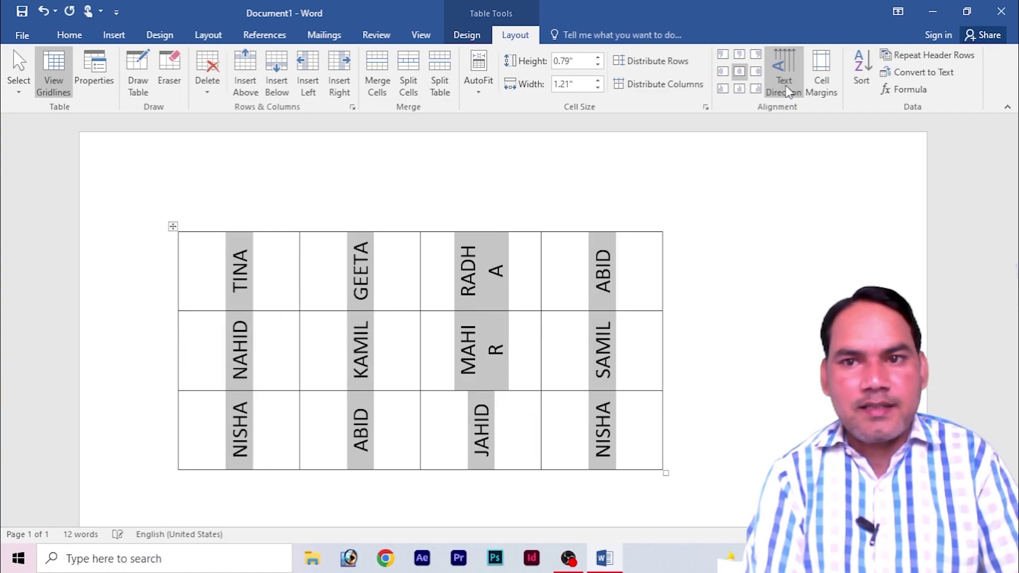
click(789, 92)
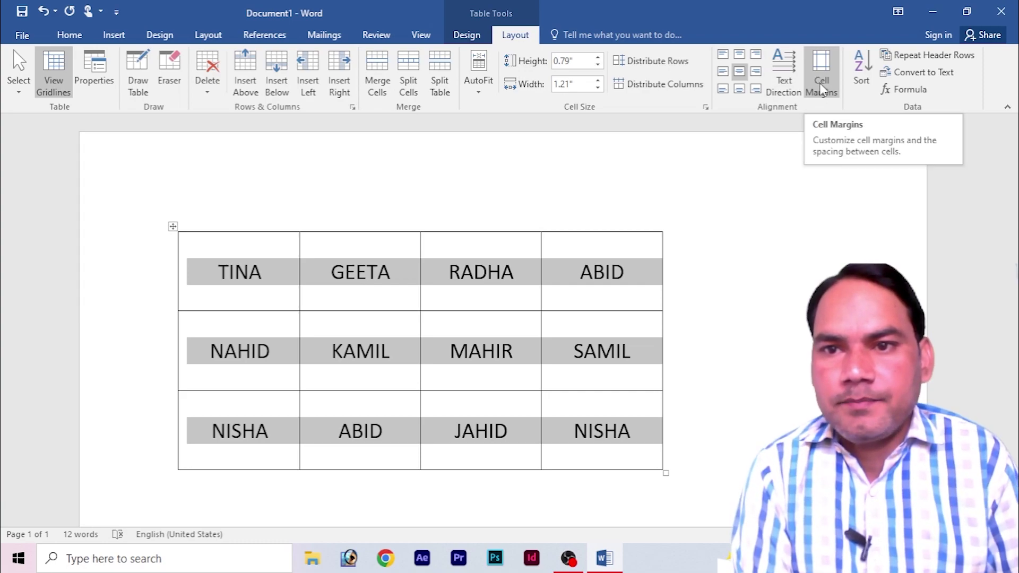
Step: Open the table's cell margin and spacing options, then close them unchanged
click(587, 250)
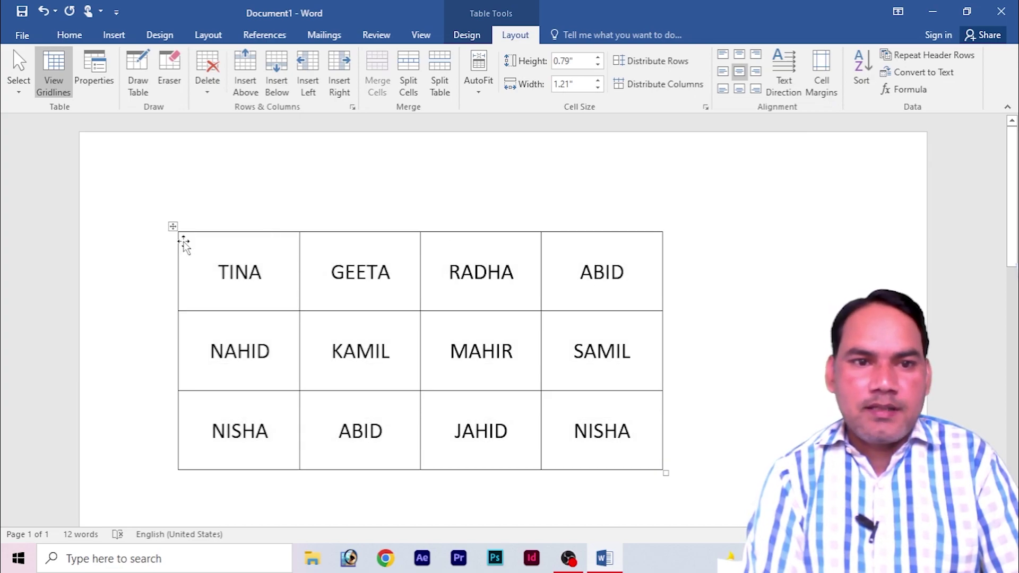
click(172, 226)
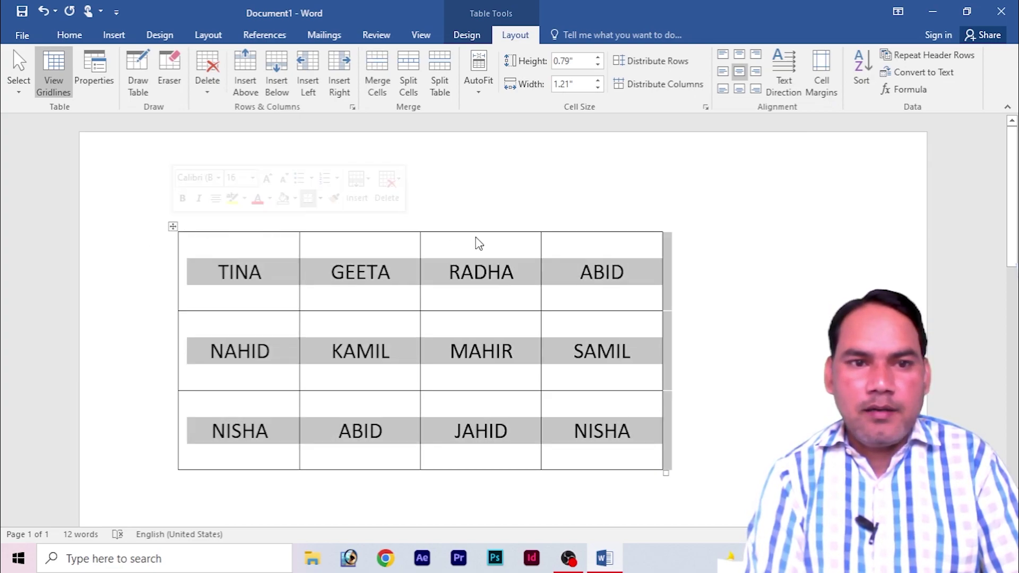
click(819, 87)
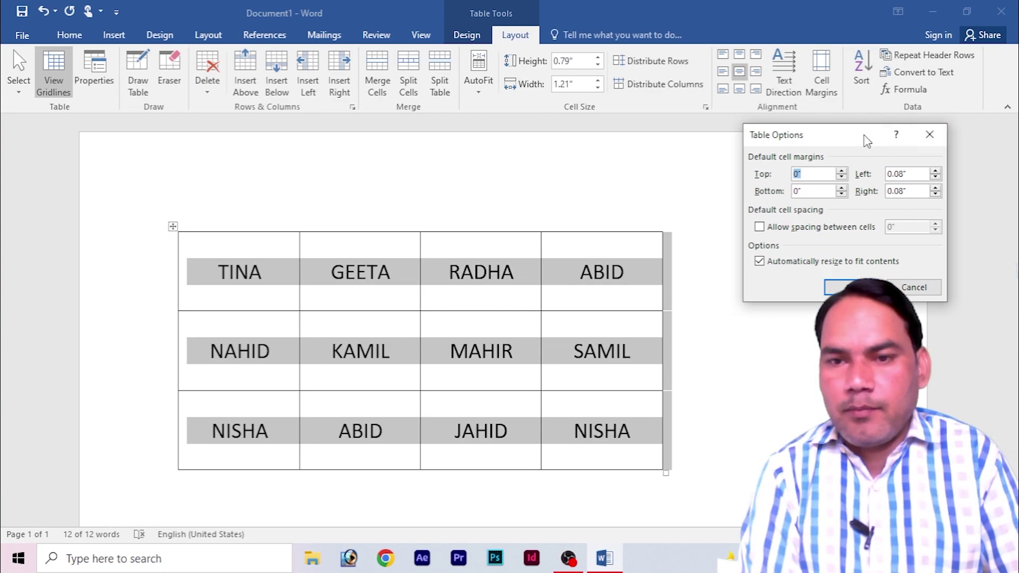
mouse_move(871, 136)
mouse_down()
mouse_move(882, 137)
mouse_move(815, 150)
mouse_up()
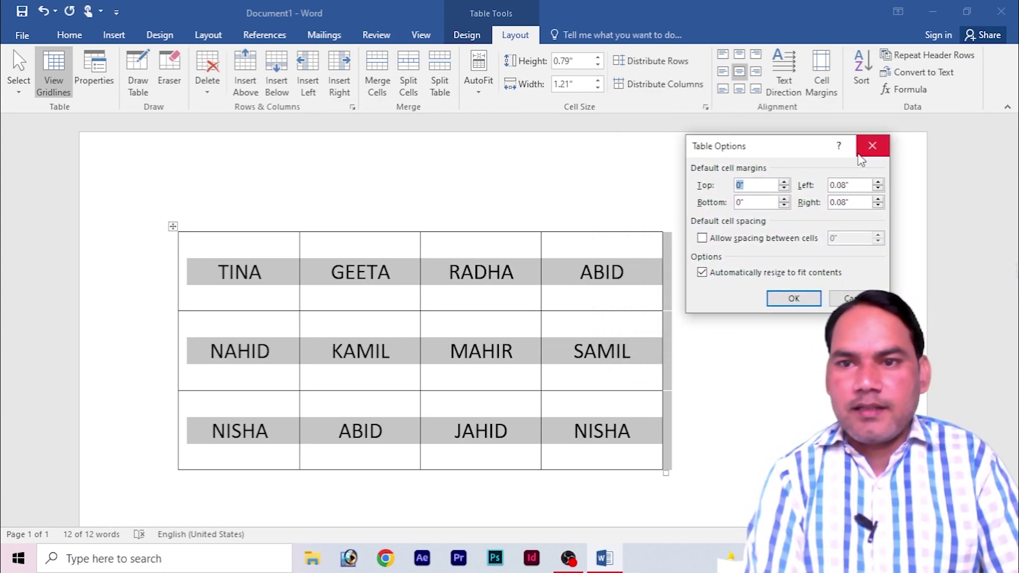
click(872, 146)
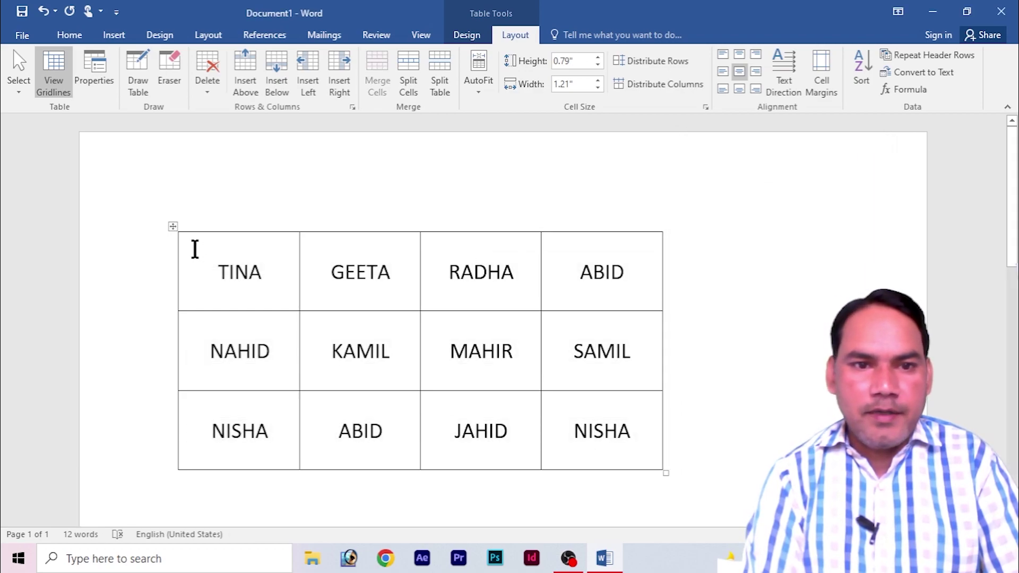
Step: Select the whole table and fill its cells with light orange shading
mouse_move(193, 250)
mouse_down()
mouse_move(680, 515)
mouse_move(635, 394)
mouse_up()
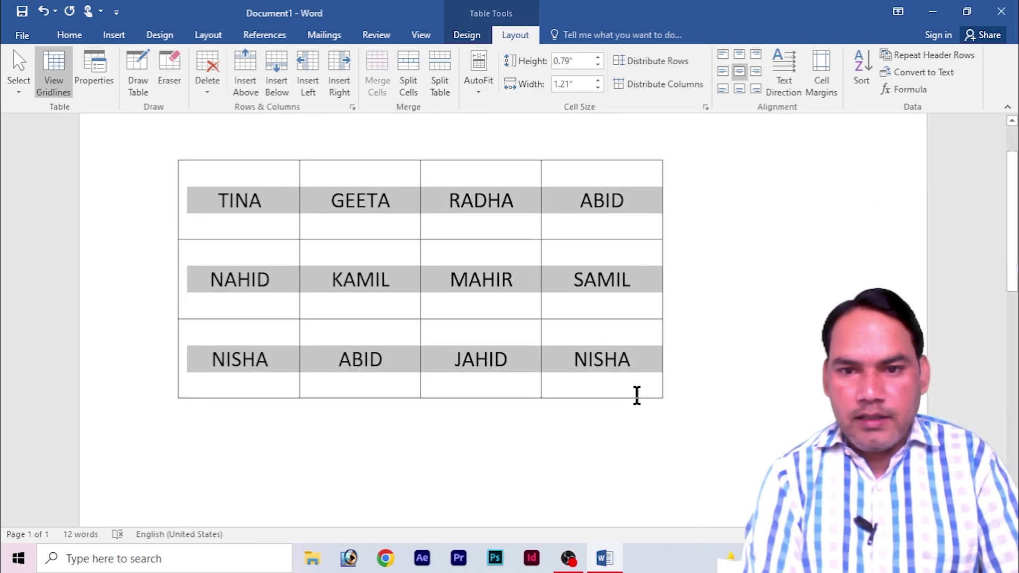
click(476, 42)
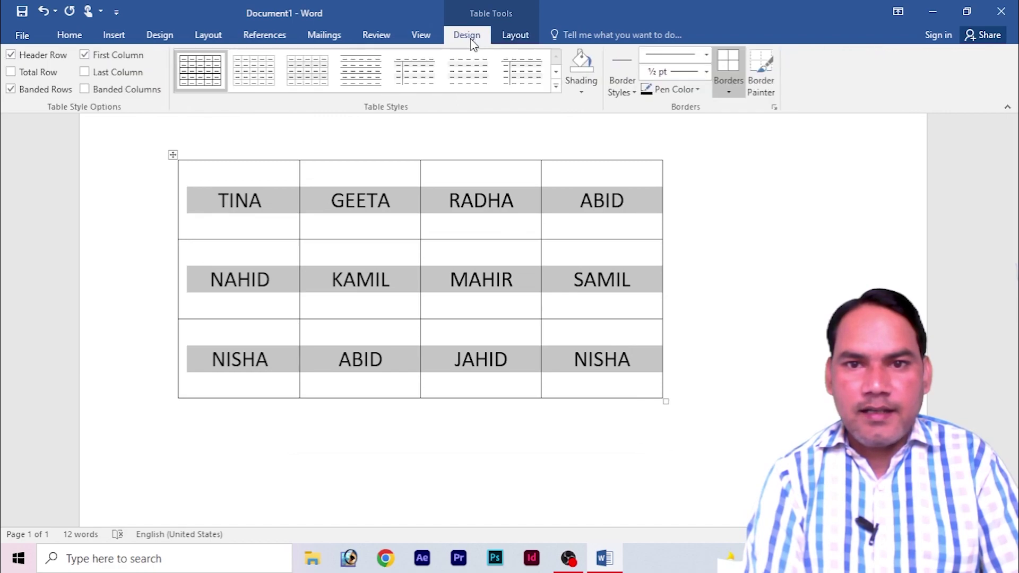
click(584, 91)
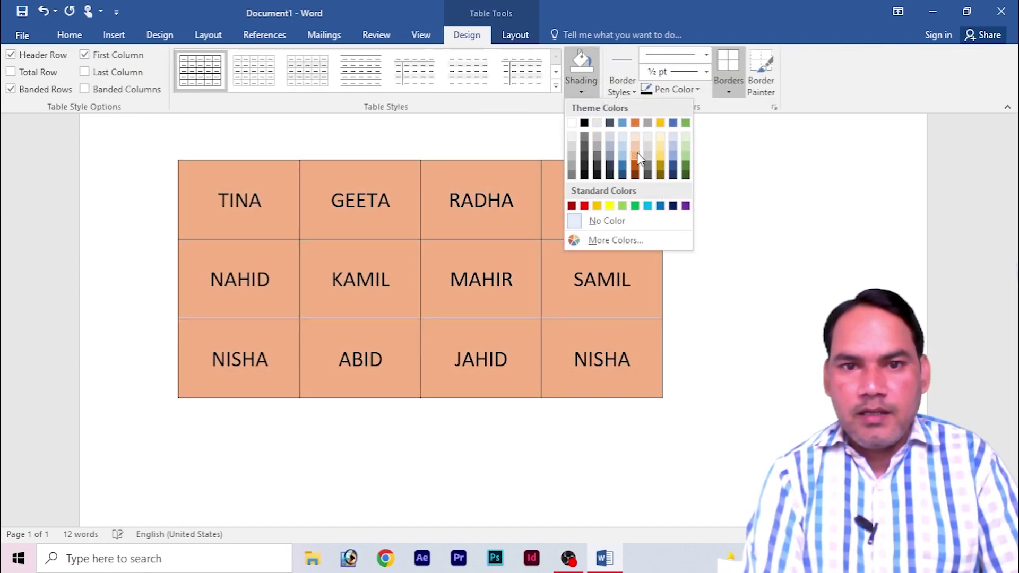
click(636, 156)
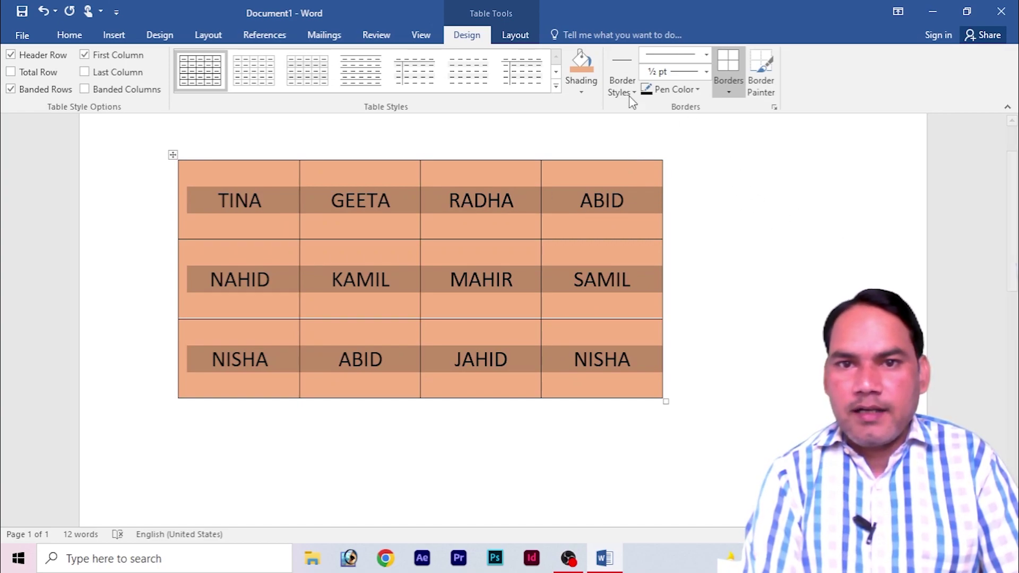
Step: Set the table's default cell margins to 0.13" left, then 0.14" right
click(517, 37)
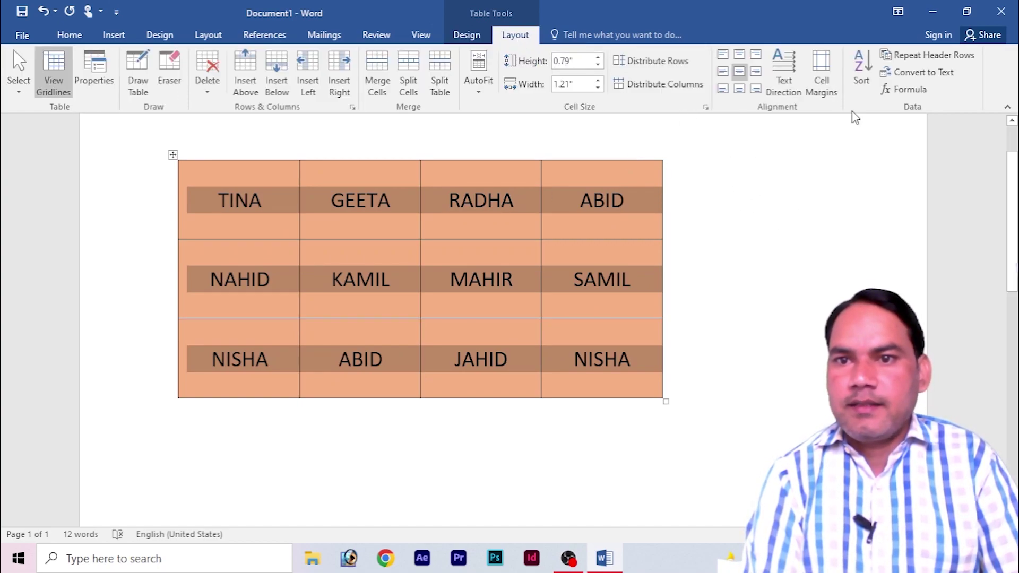
click(821, 88)
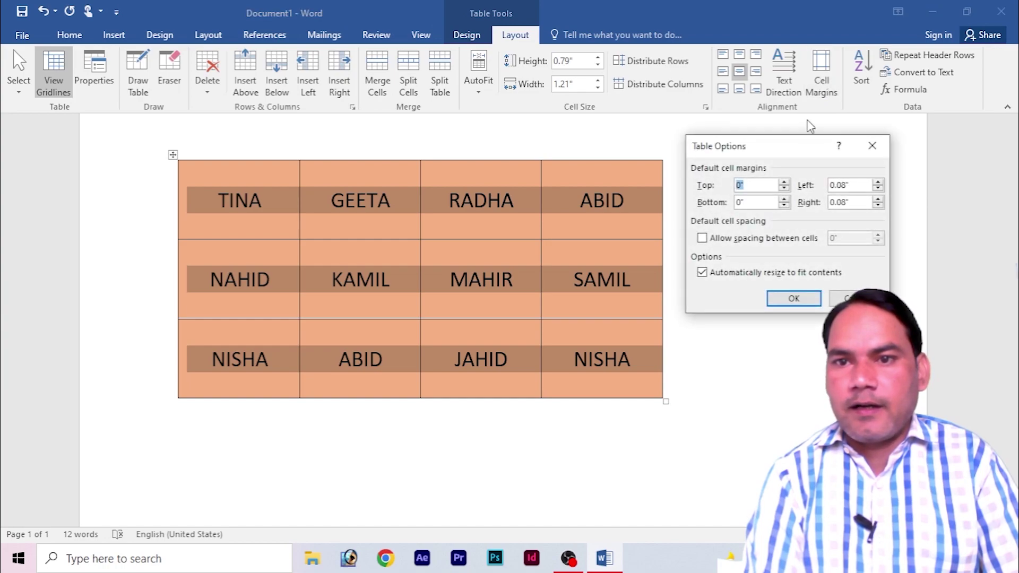
drag(820, 146, 809, 143)
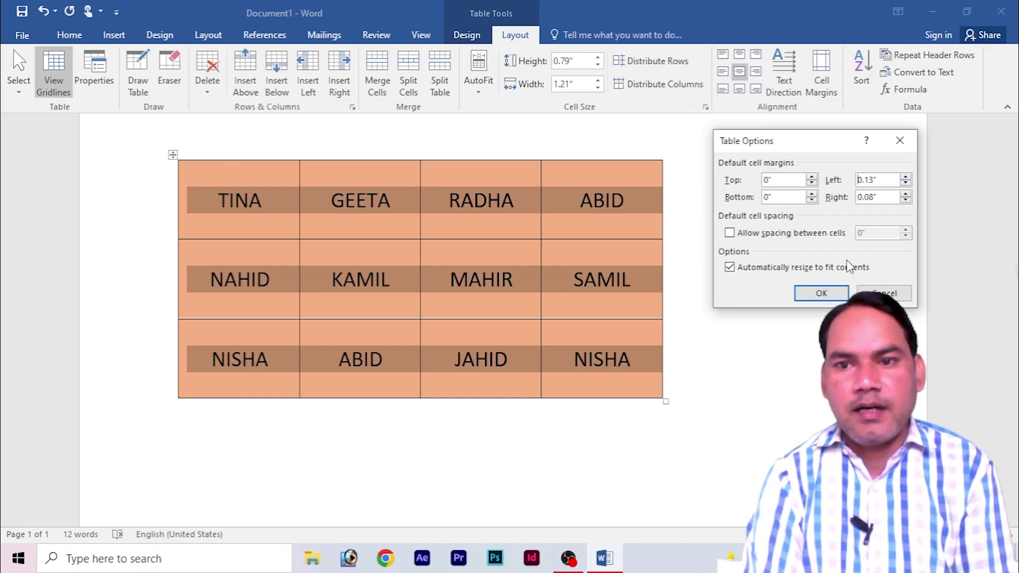
click(822, 293)
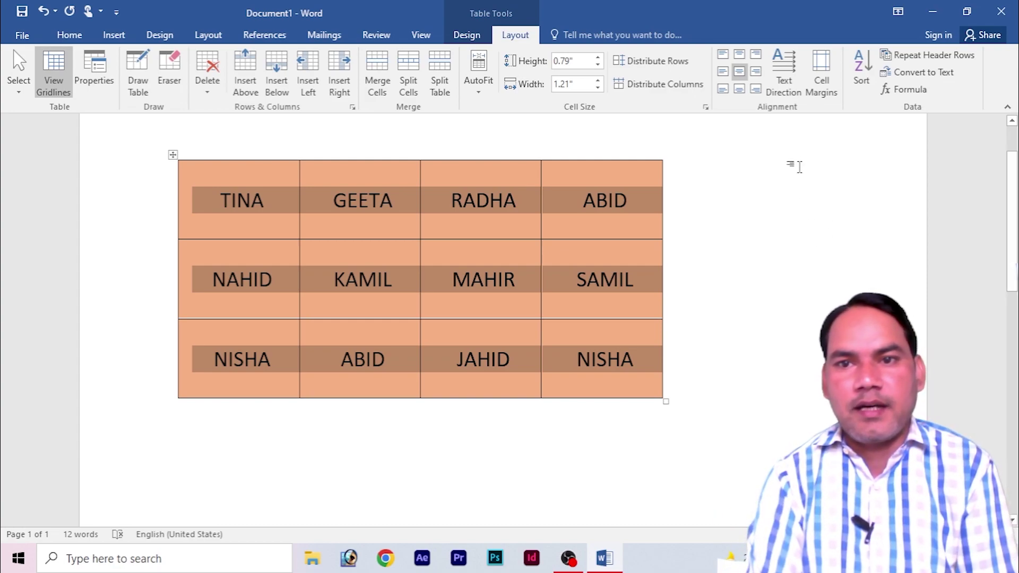
click(824, 91)
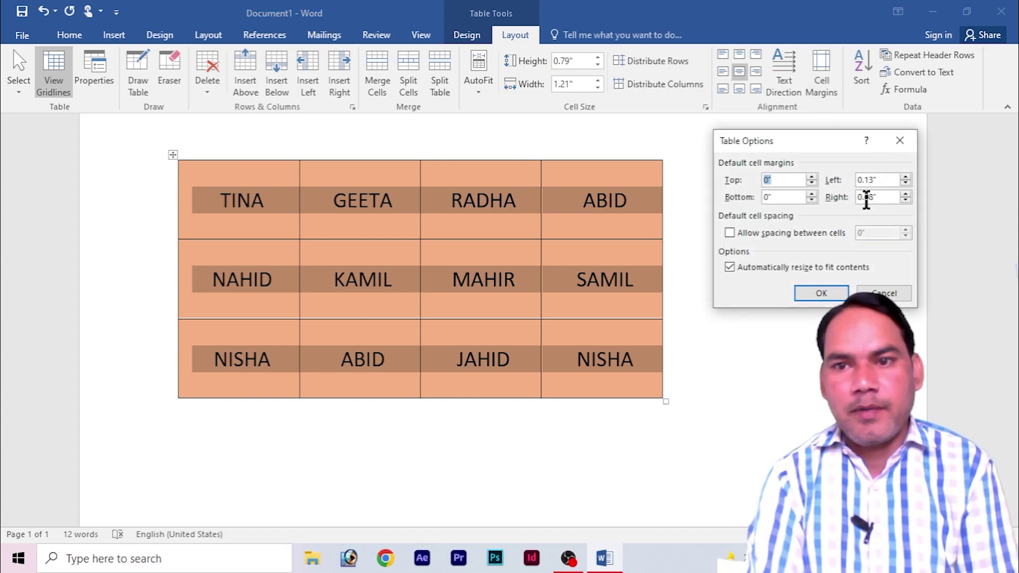
click(906, 193)
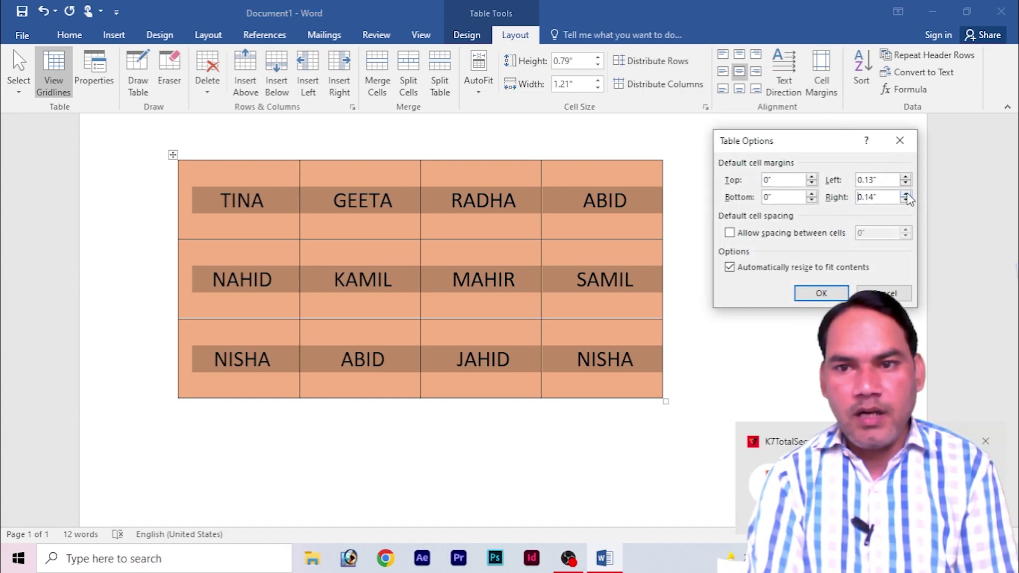
click(822, 297)
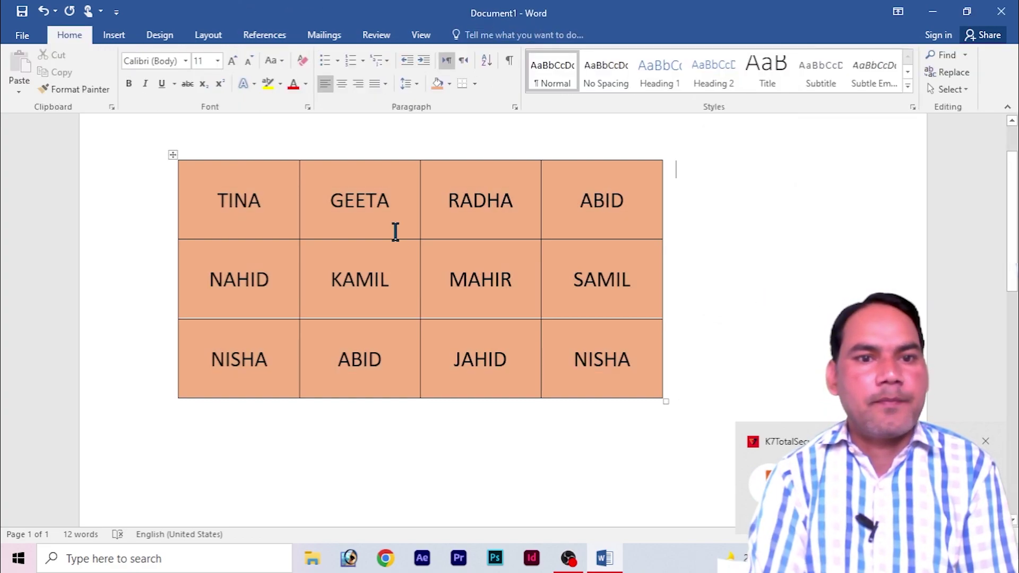
Step: Raise the table's left cell margin to 0.22"
click(238, 201)
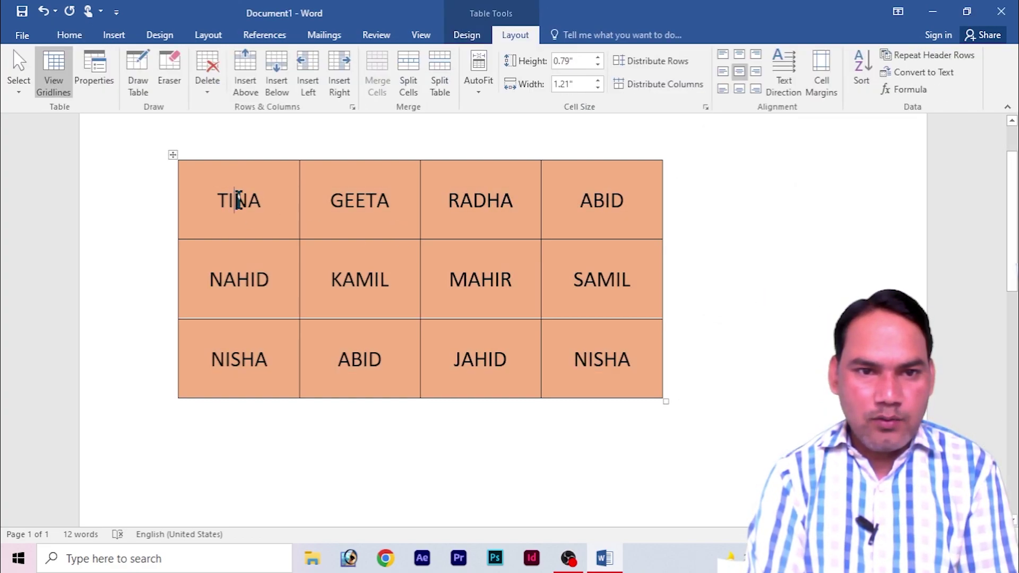
click(821, 88)
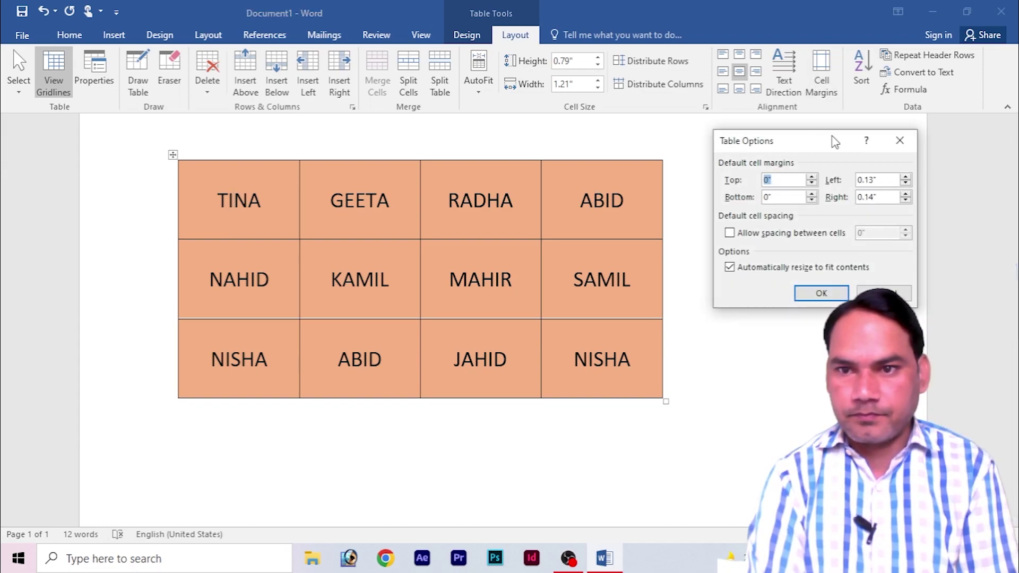
click(905, 178)
click(906, 179)
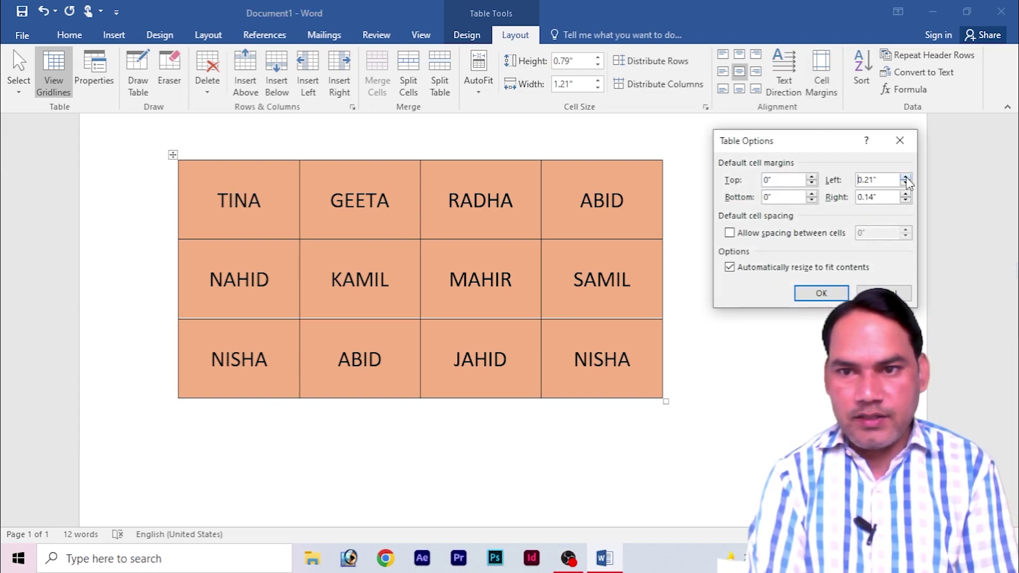
click(905, 178)
click(817, 295)
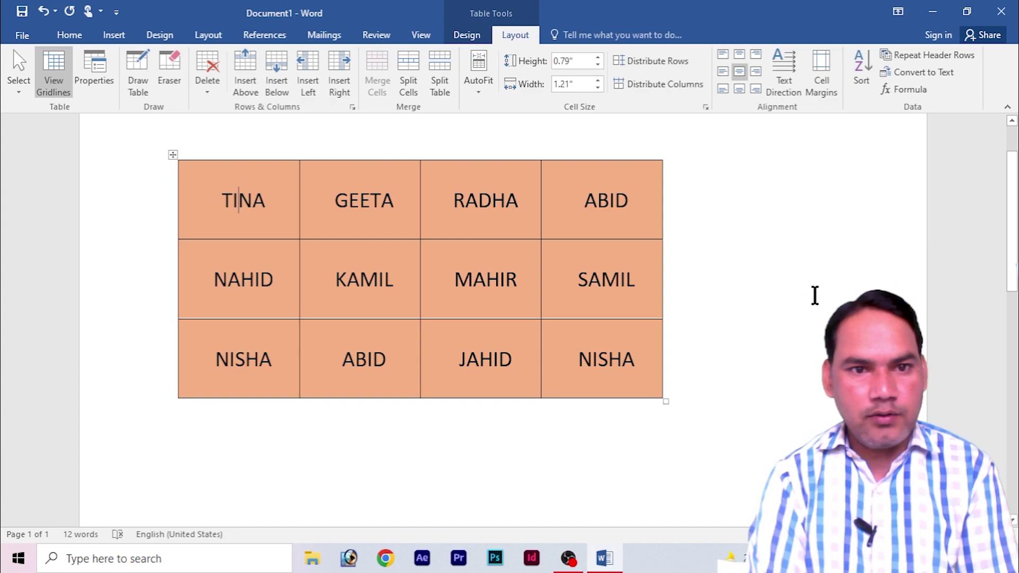
Step: Select the name table, clear the selection, and reopen the cell margin options
drag(584, 212, 684, 442)
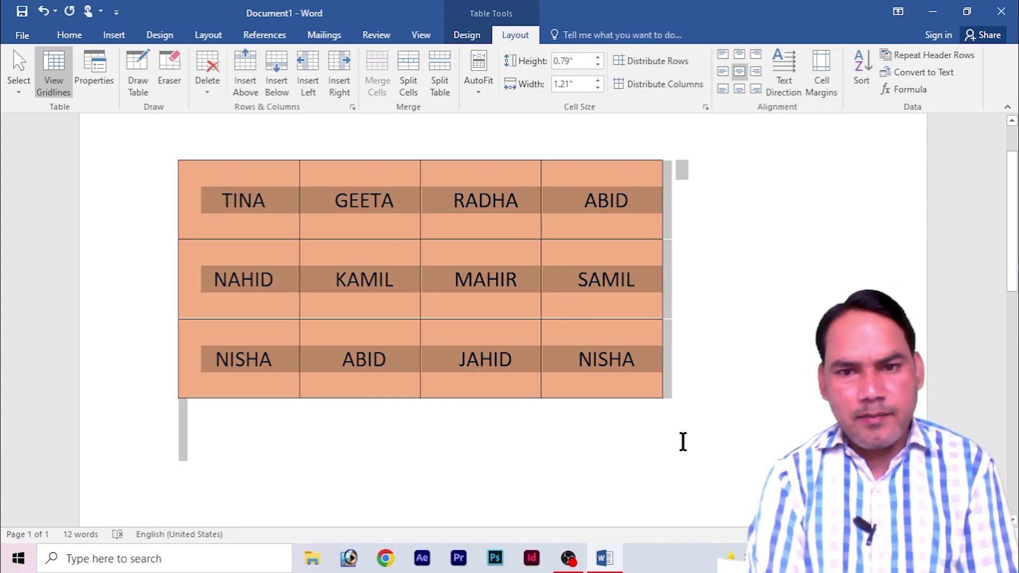
click(636, 366)
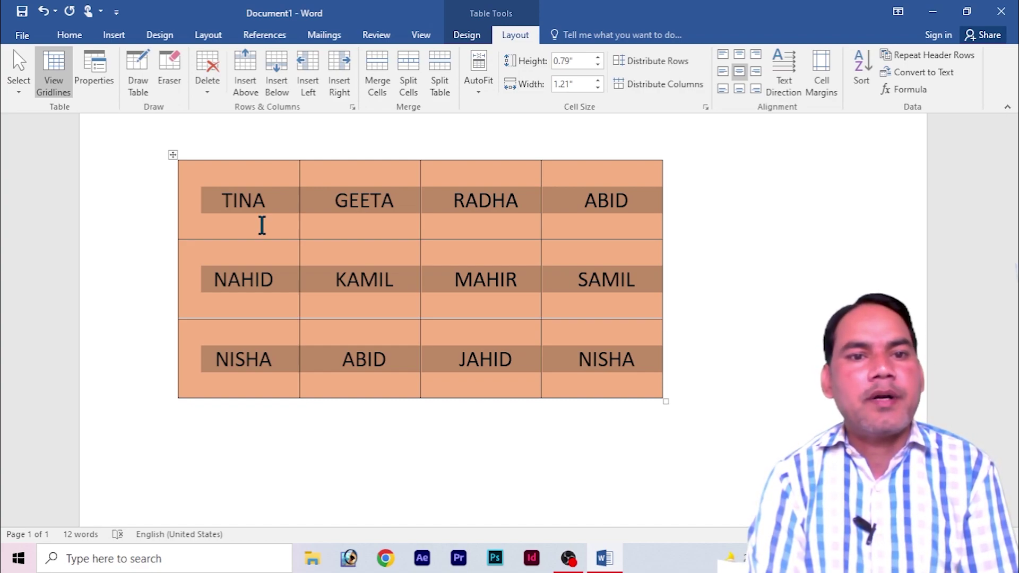
click(822, 88)
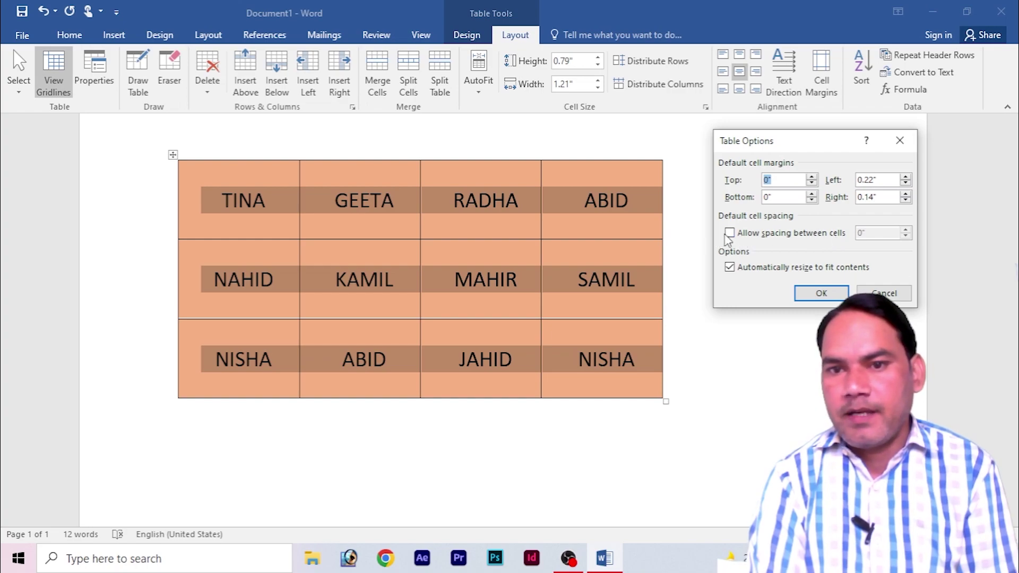
Step: Enable Allow spacing between cells, increase the spacing, and apply it
click(730, 234)
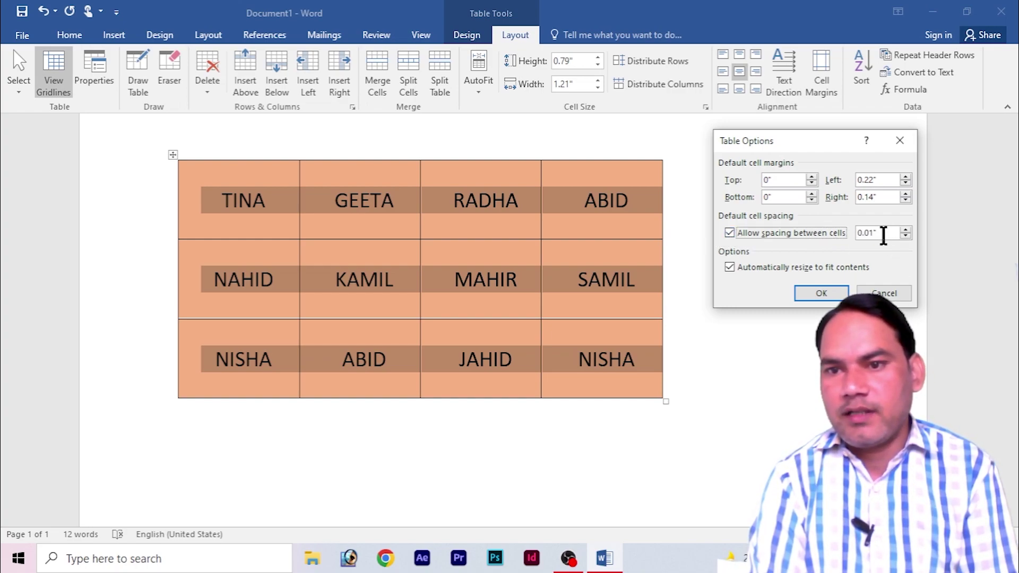
click(905, 230)
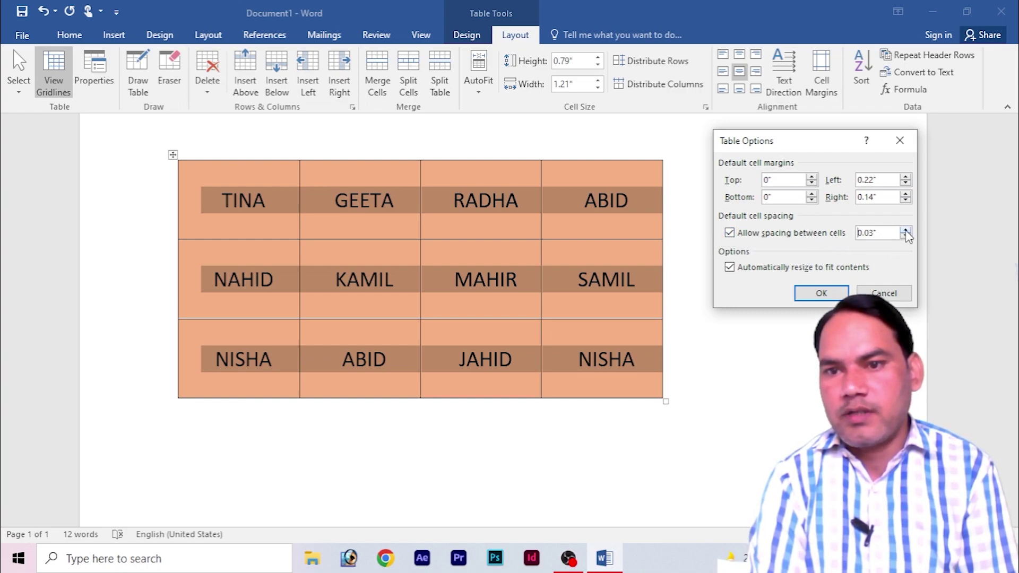
click(830, 293)
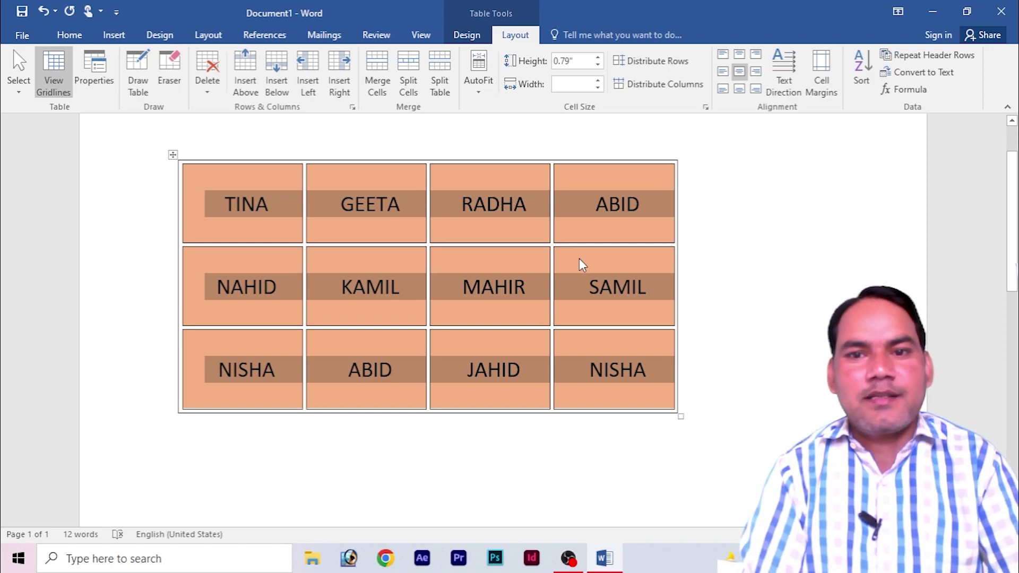
Step: Reselect all the names and apply 0.08" spacing between cells
click(728, 257)
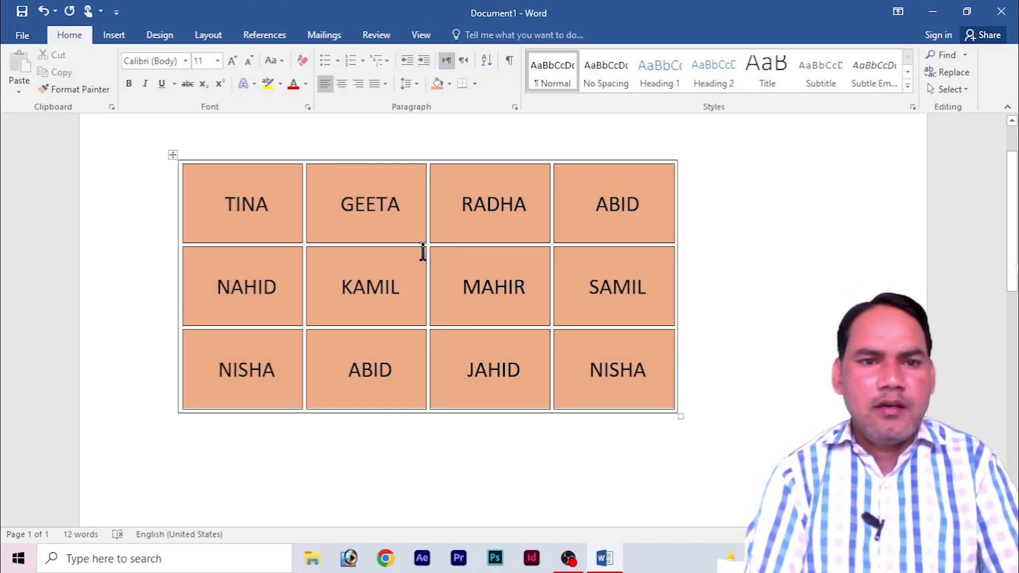
drag(223, 196, 627, 366)
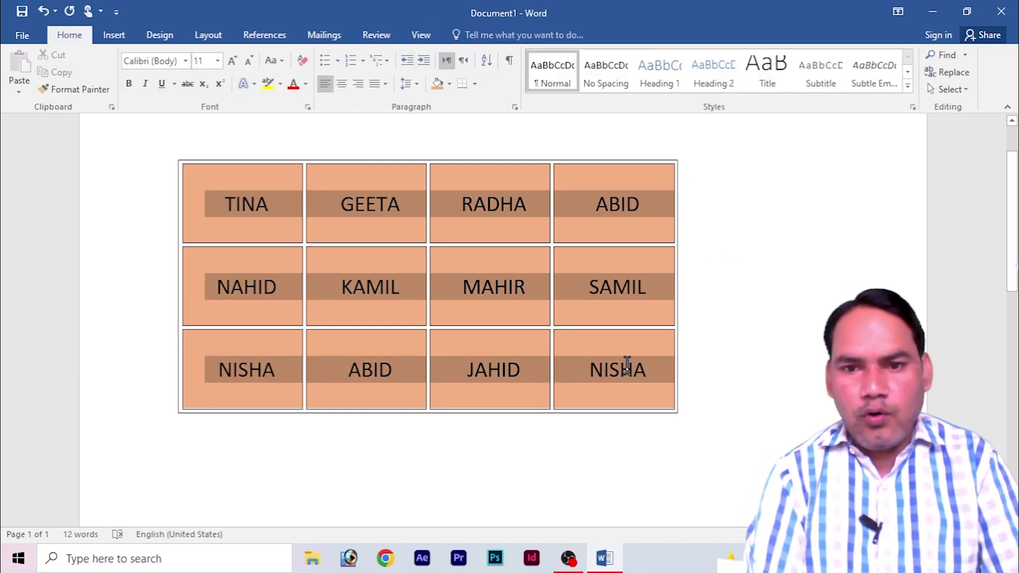
click(516, 35)
click(821, 85)
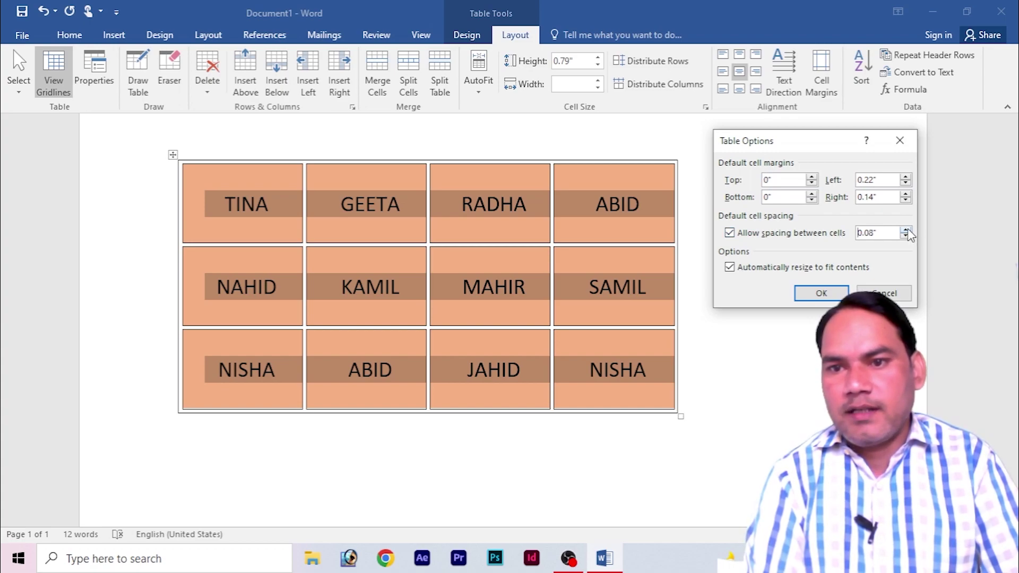
click(822, 293)
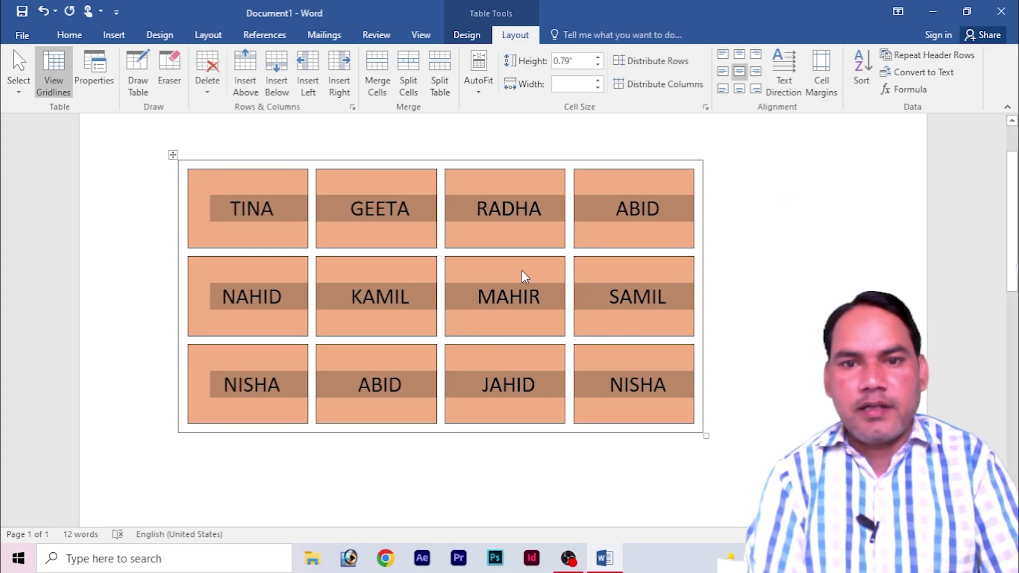
click(509, 278)
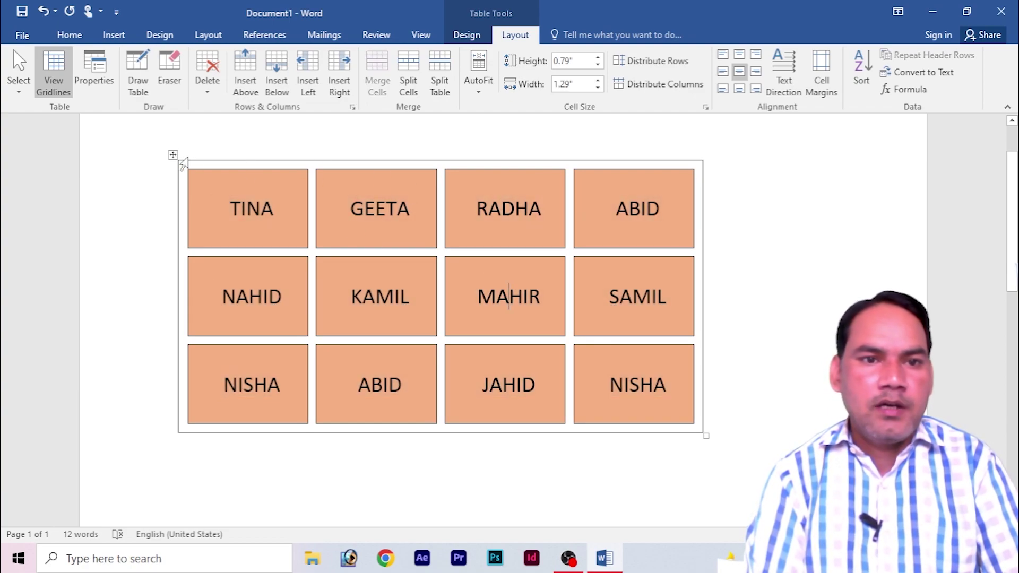
Step: Move the table right and down toward the page centre, then place the caret above it
drag(174, 155, 237, 176)
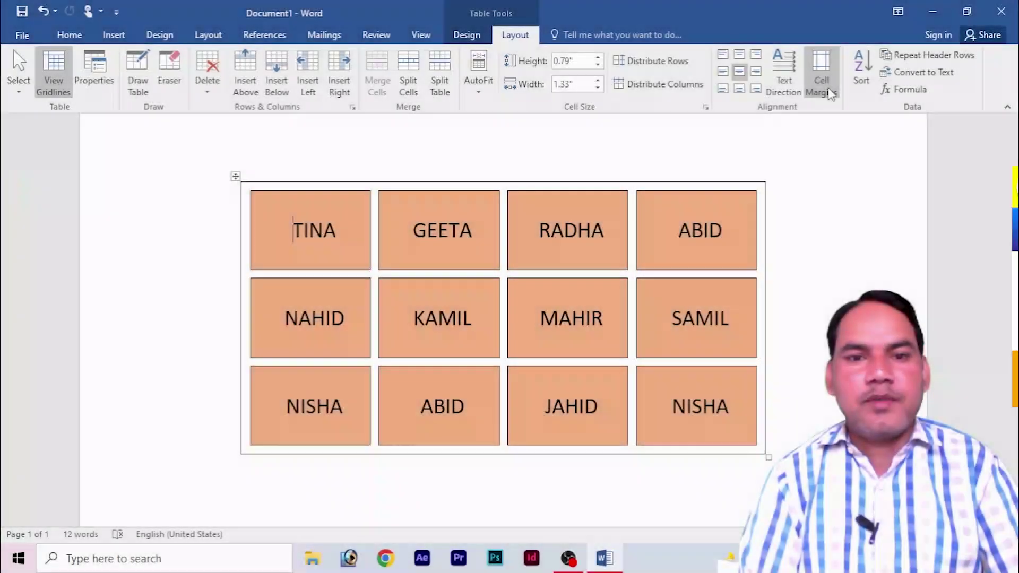
click(70, 36)
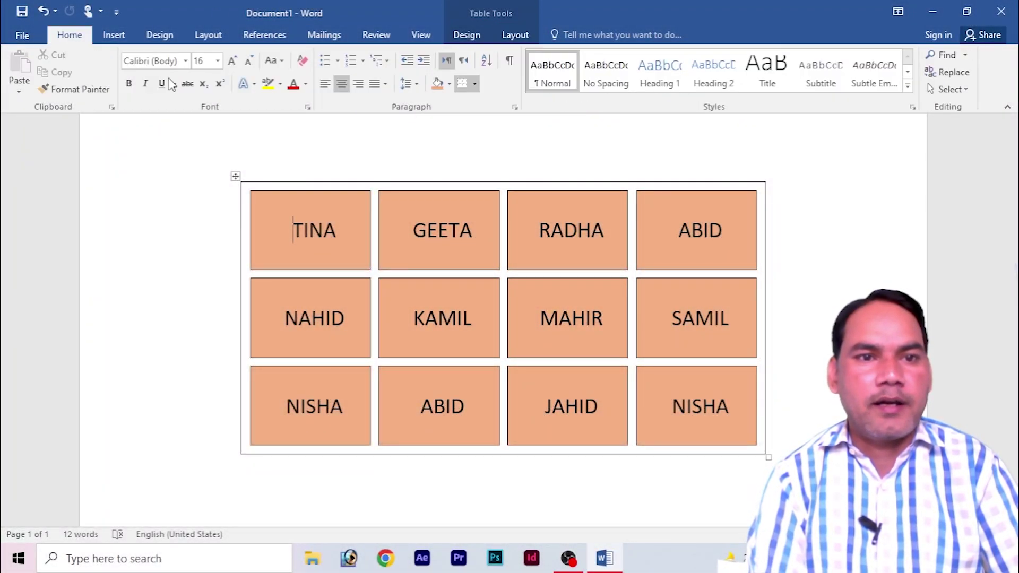
click(449, 165)
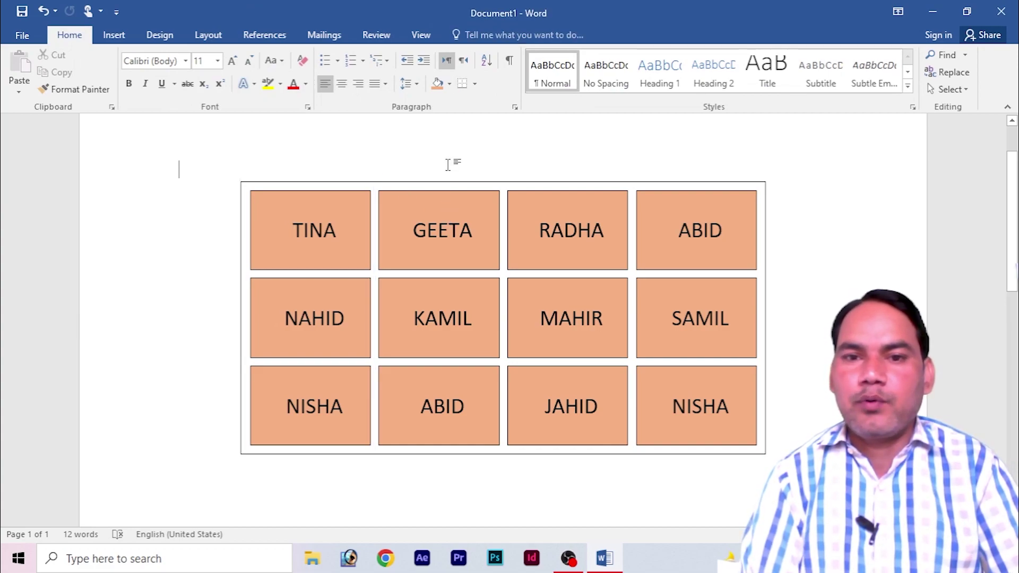